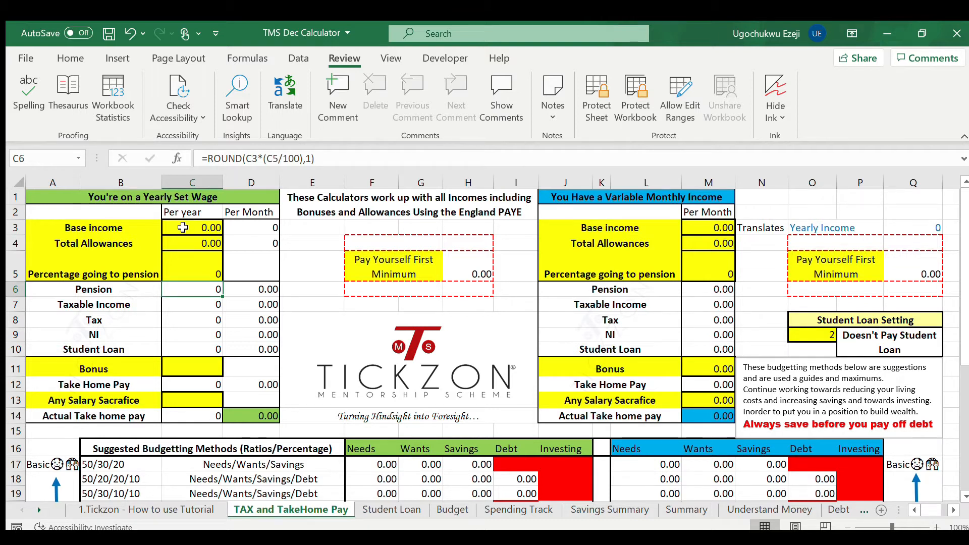
Set the per-year base income in the yearly set wage calculator to 28000
left_click(201, 224)
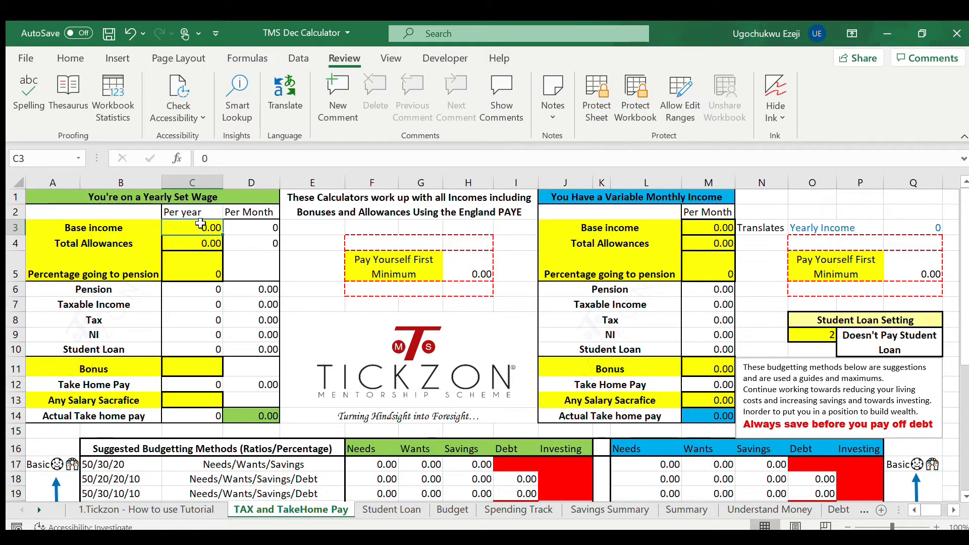
type("28000")
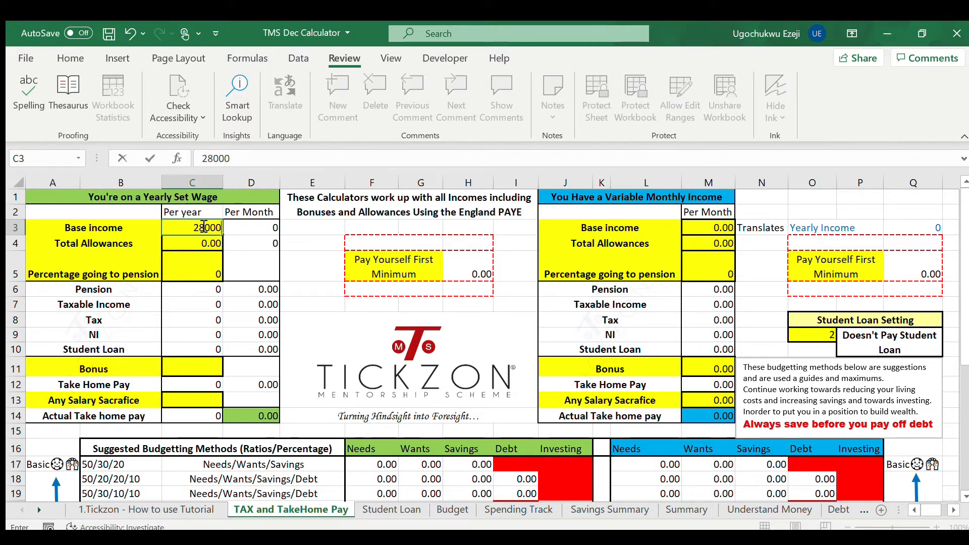
key("Return")
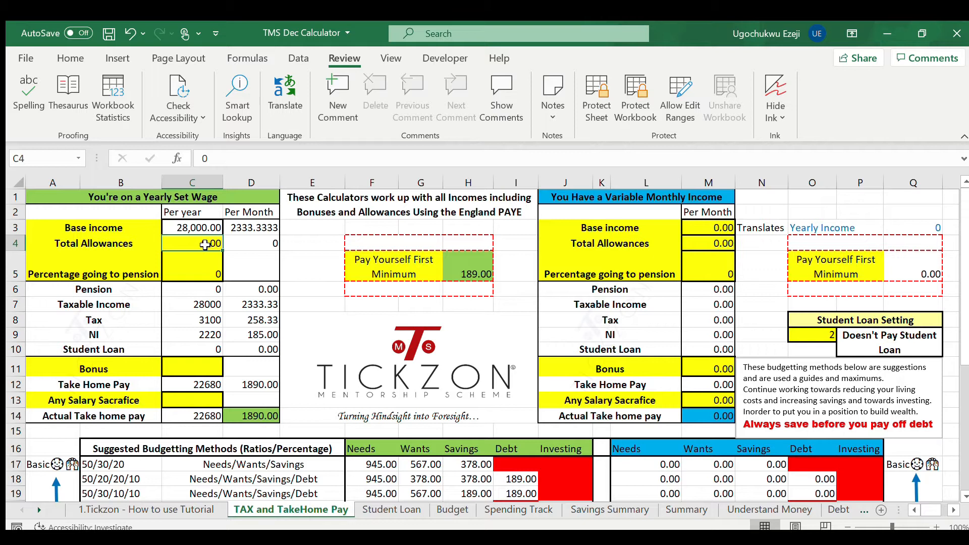
Set the yearly calculator's pension percentage to 3 and the Student Loan Setting to 1 (Plan 2 Student Loan)
left_click(187, 274)
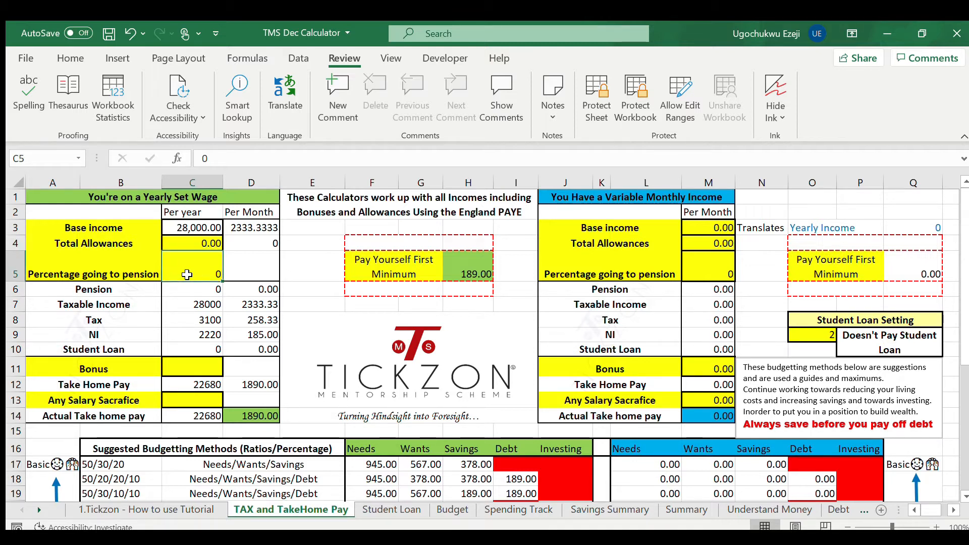
type("3")
key("Return")
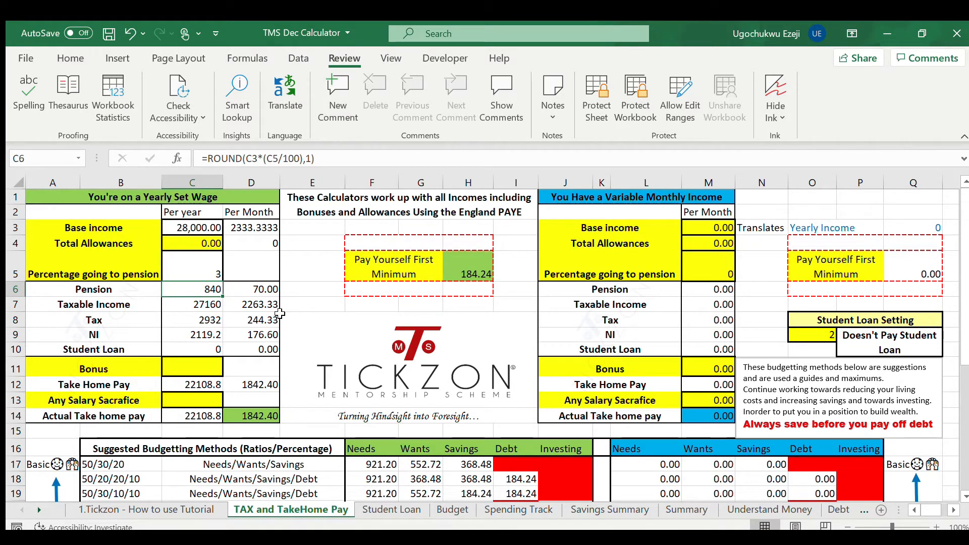
left_click(830, 338)
left_click(825, 348)
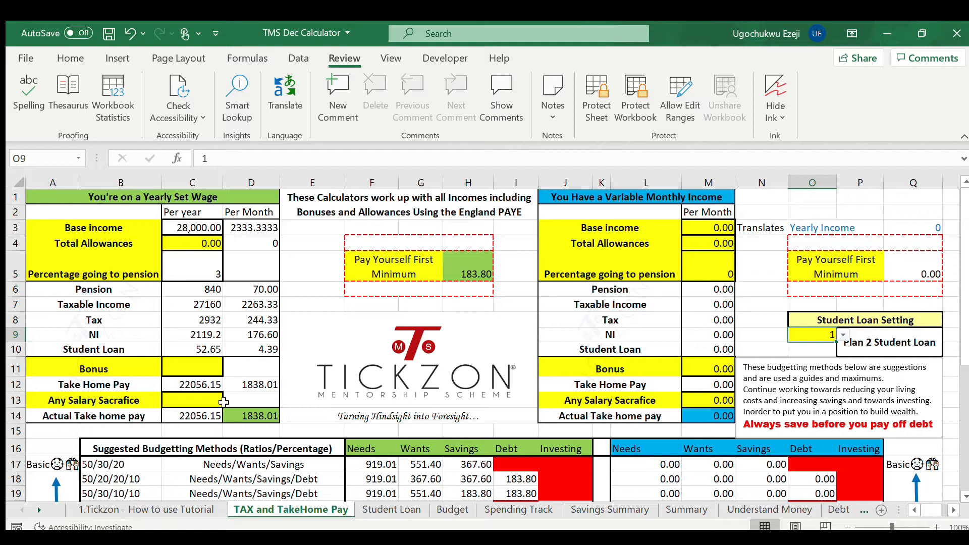
Enter a bonus of 700 and a salary sacrifice of 100 in the yearly set wage calculator
left_click(191, 370)
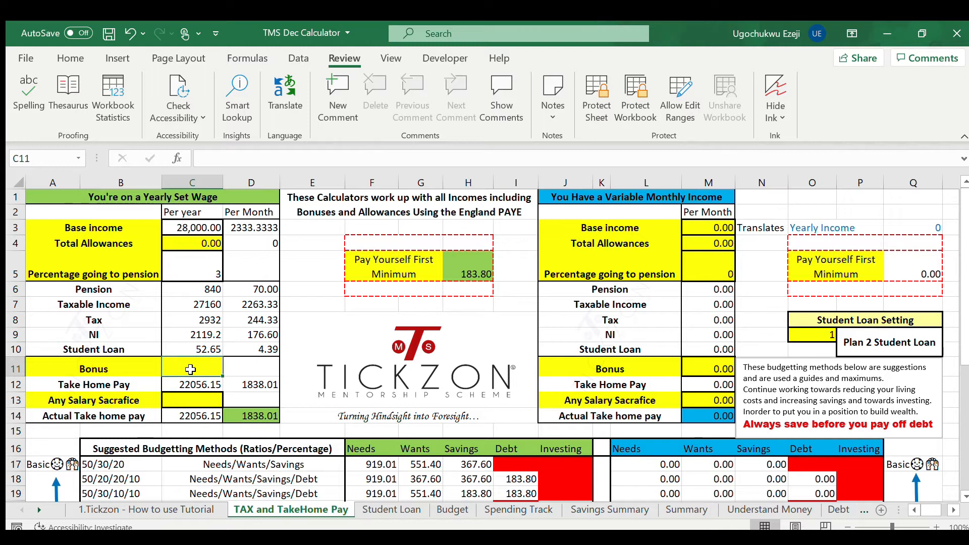
type("700")
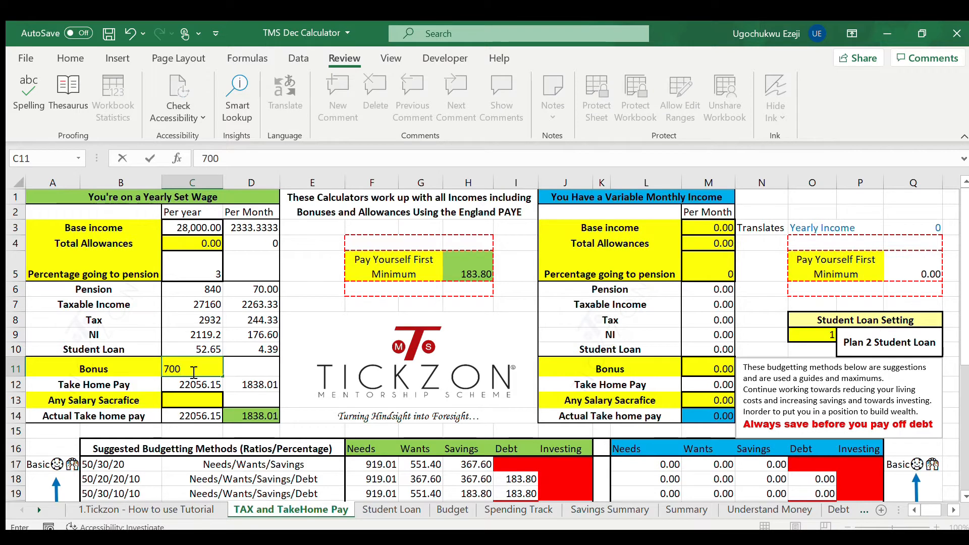
key("Return")
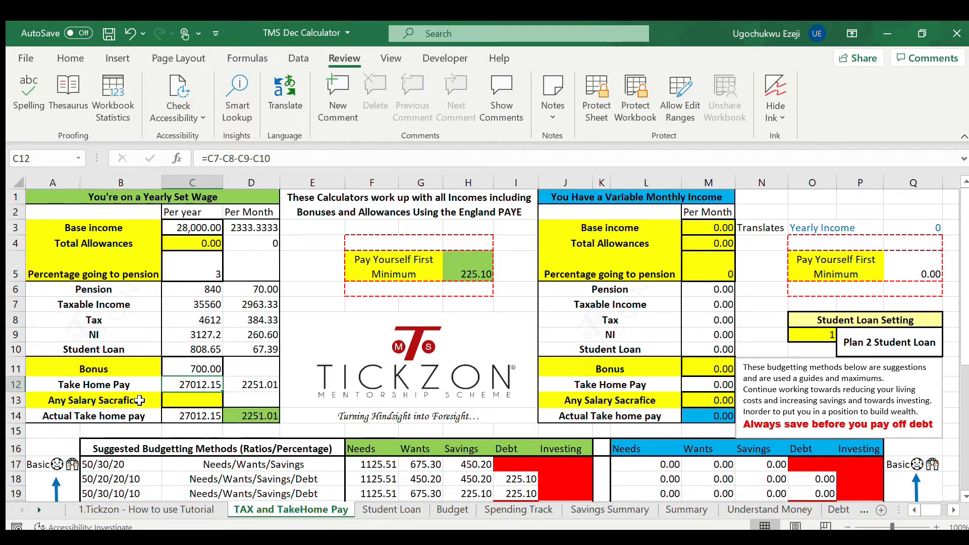
left_click(195, 400)
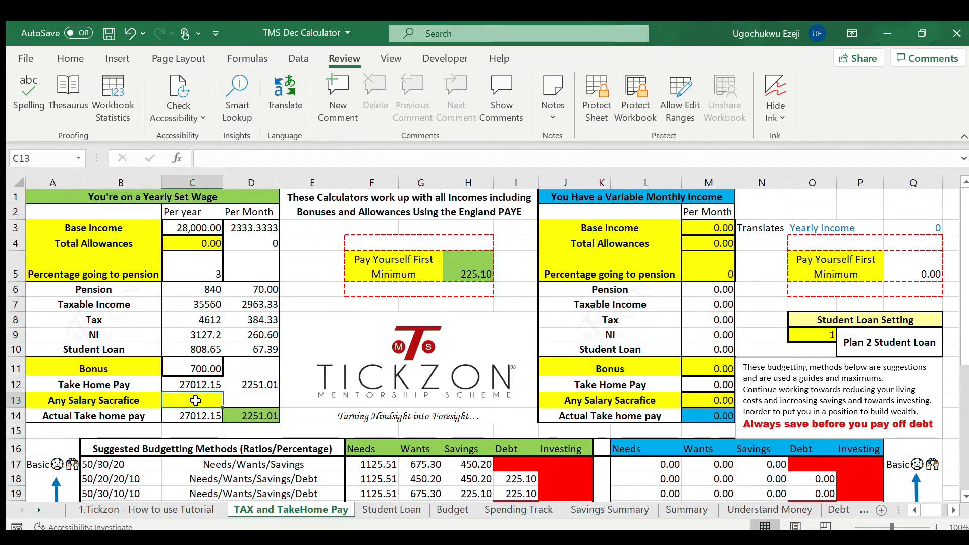
type("100")
key("Return")
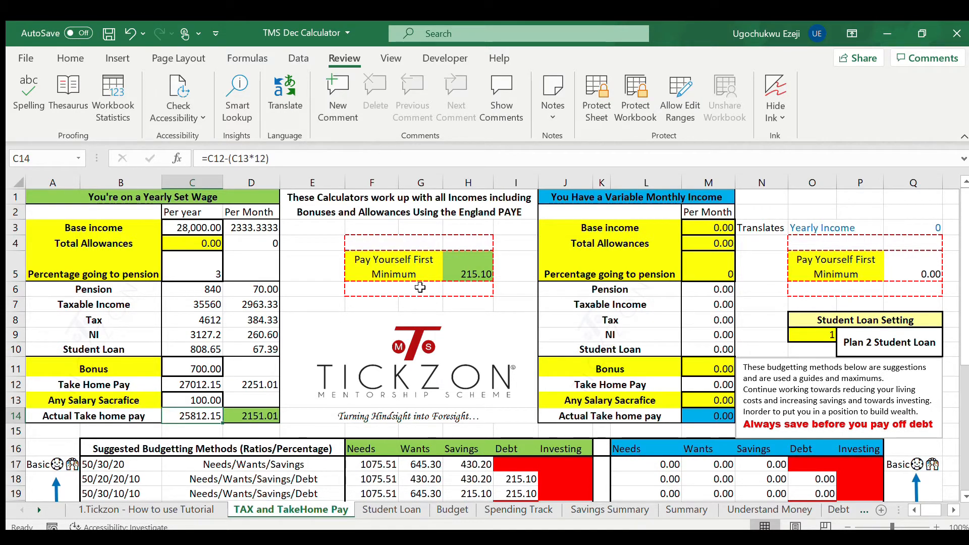
Reset both the bonus and the salary sacrifice in the yearly set wage calculator to 0
left_click(196, 370)
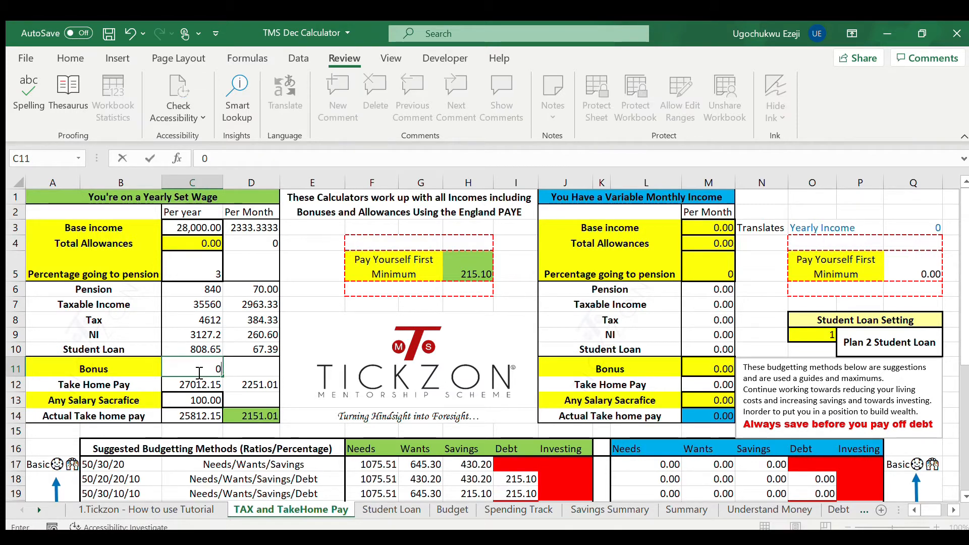
type("0")
key("Return")
left_click(208, 402)
type("0")
key("Return")
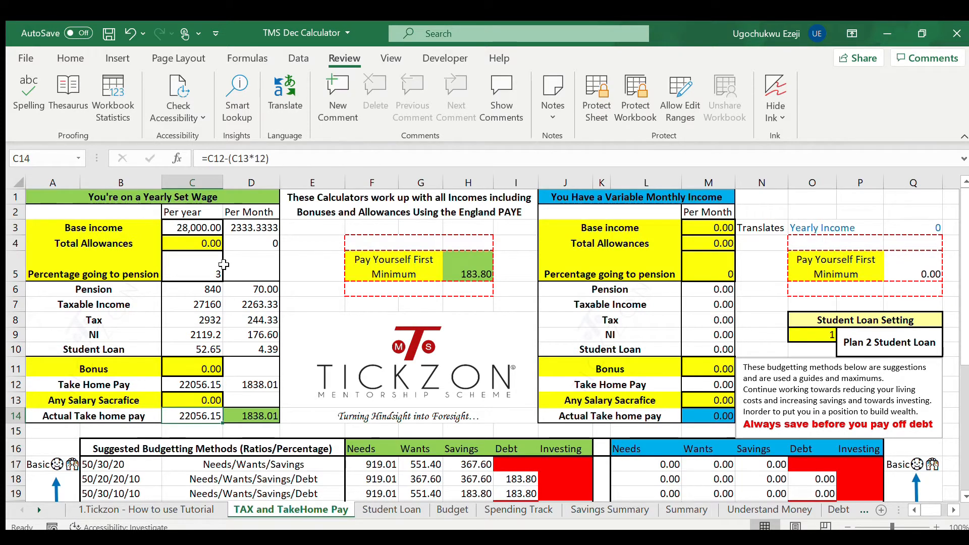
Try a yearly base income of 27000 and set it back to 28000
left_click(191, 228)
type("27000")
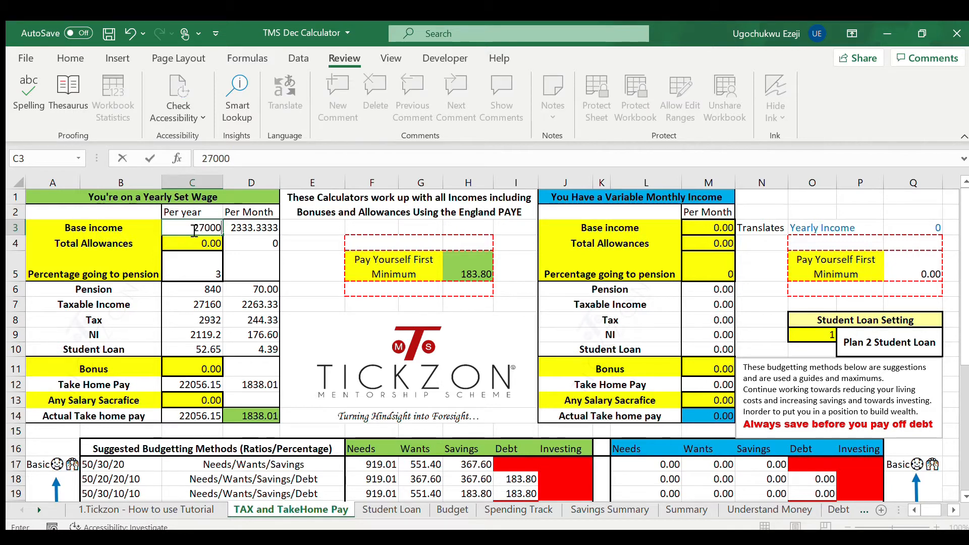
key("Return")
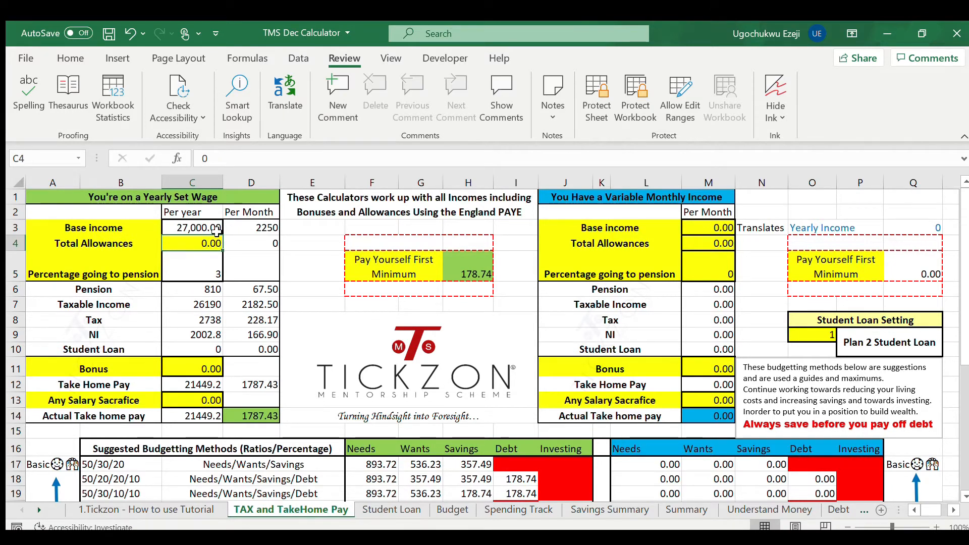
left_click(204, 228)
type("28000")
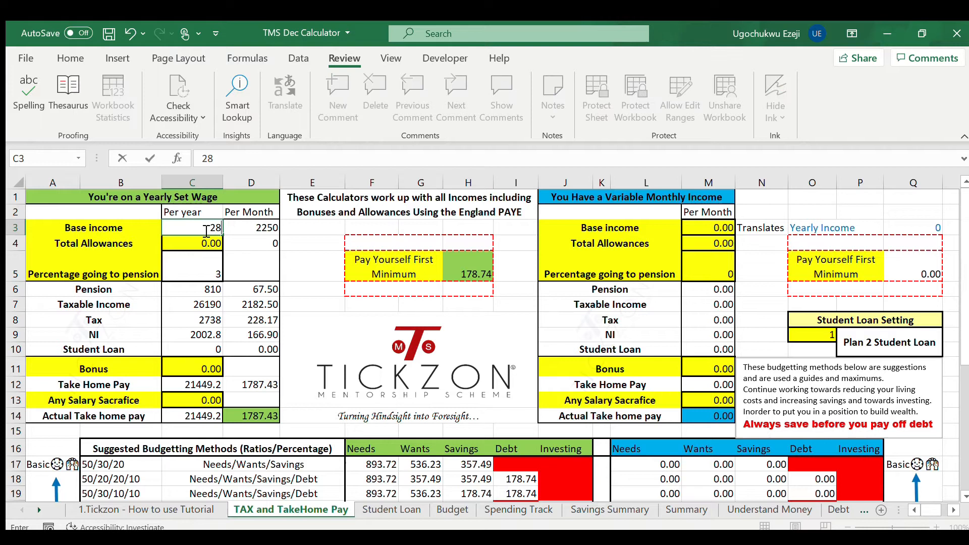
key("Return")
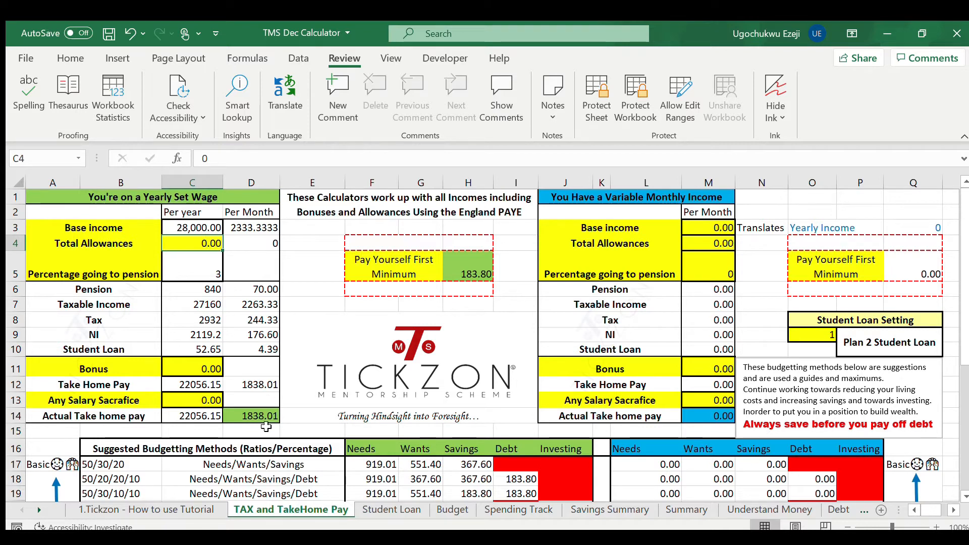
Try a pension percentage of 7 in the yearly calculator and set it back to 3
left_click(203, 266)
type("7")
key("Return")
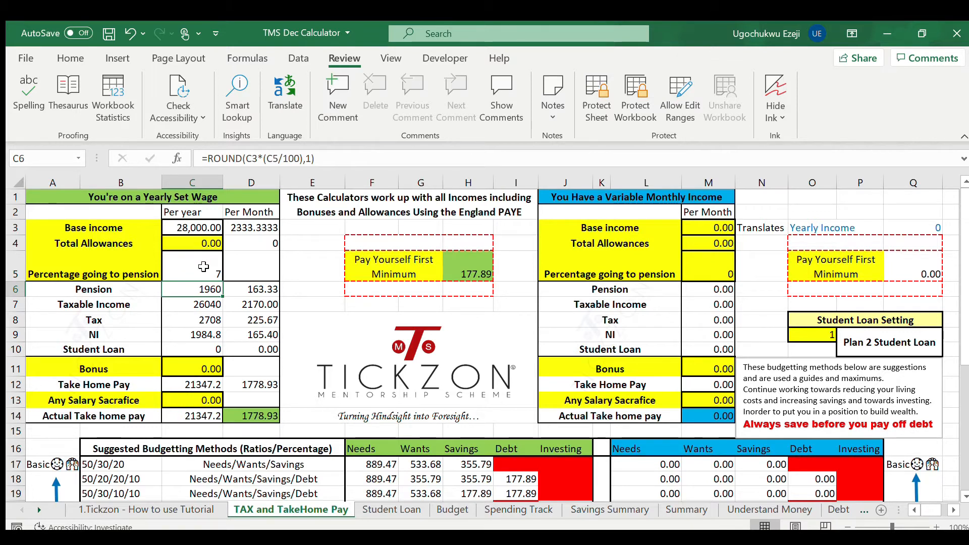
left_click(203, 267)
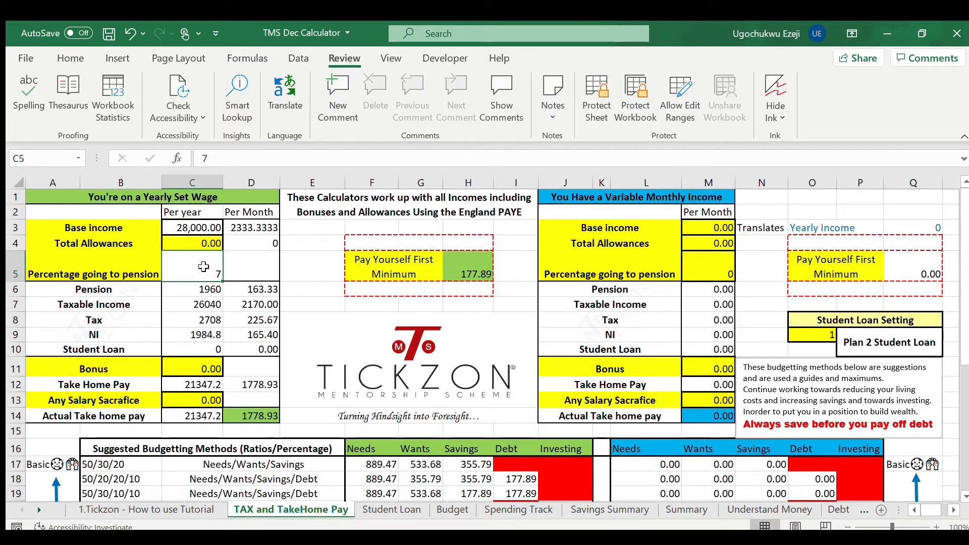
type("3")
key("Return")
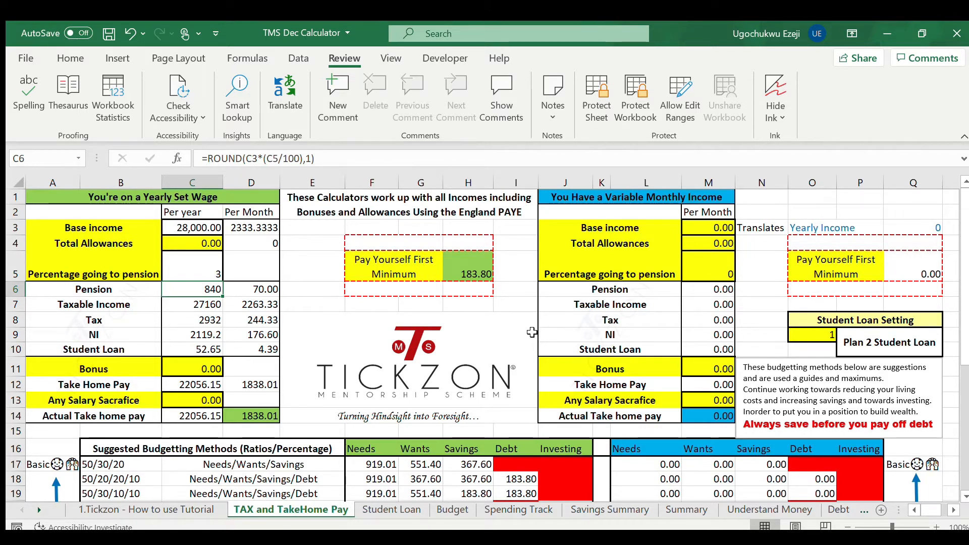
Set the variable monthly calculator's base income to 2000 and the yearly calculator's base income to 24000
left_click(707, 229)
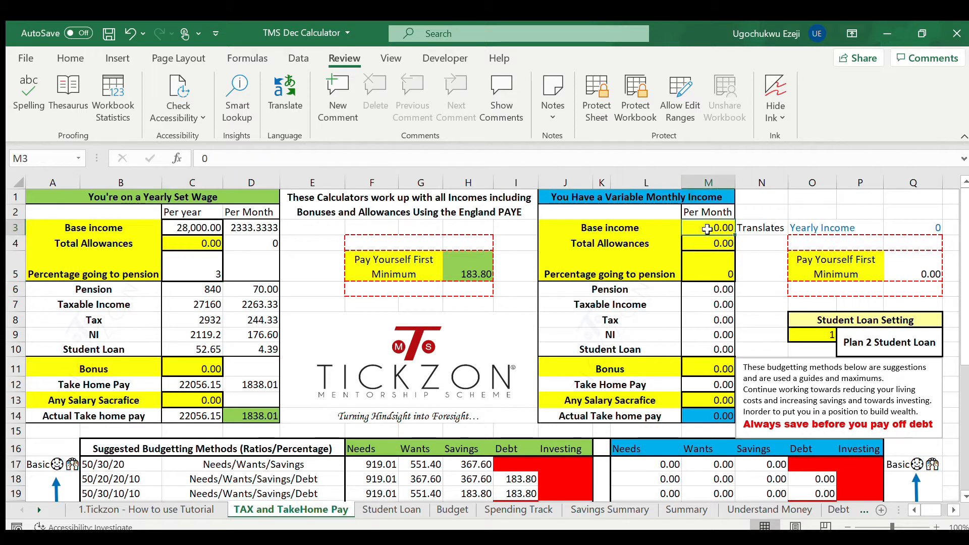
type("200")
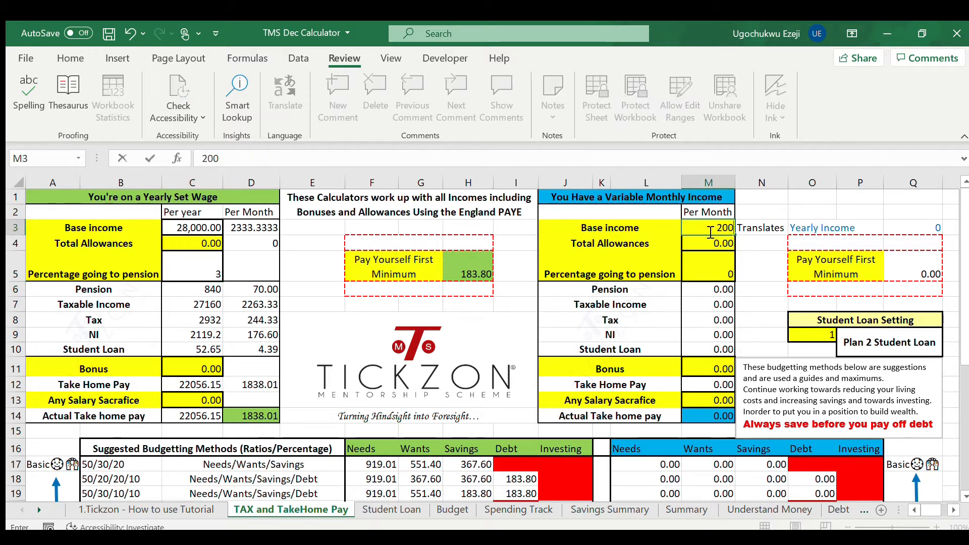
type("0")
key("Return")
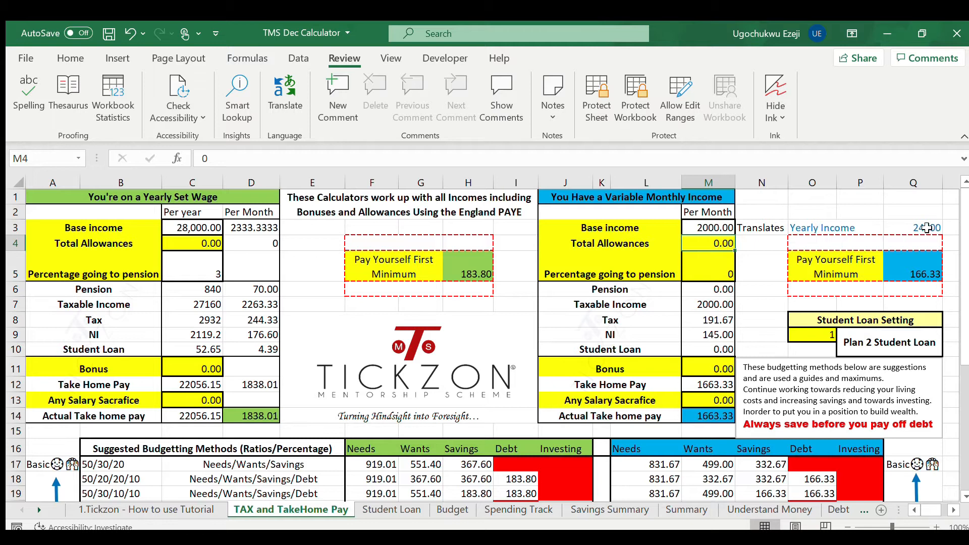
left_click(175, 230)
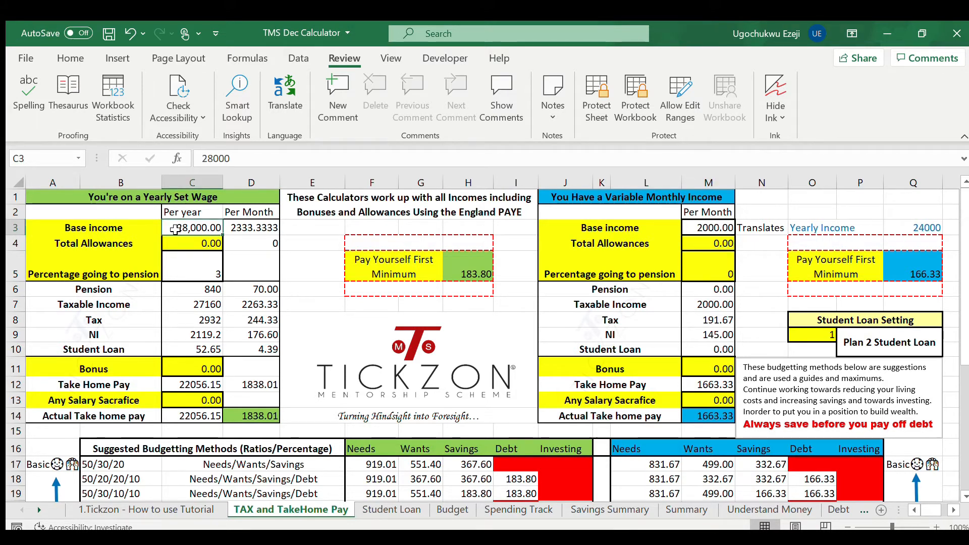
type("24000")
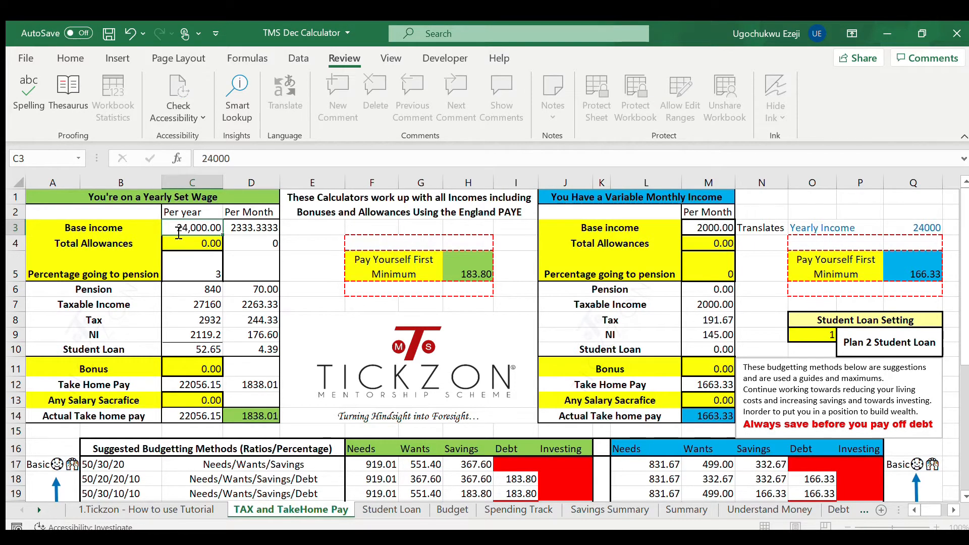
key("Return")
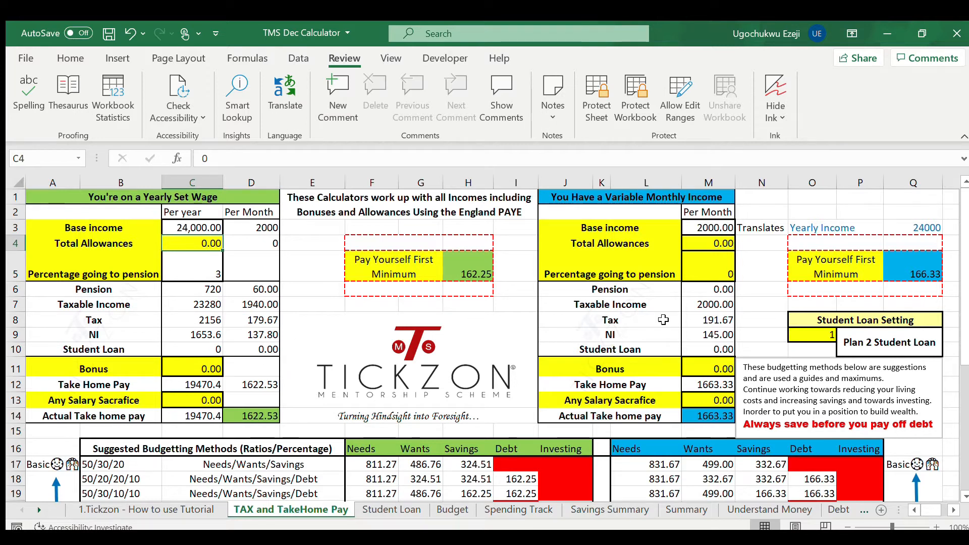
Set the percentage going to pension in the variable monthly income calculator to 3
left_click(726, 270)
type("3")
key("Return")
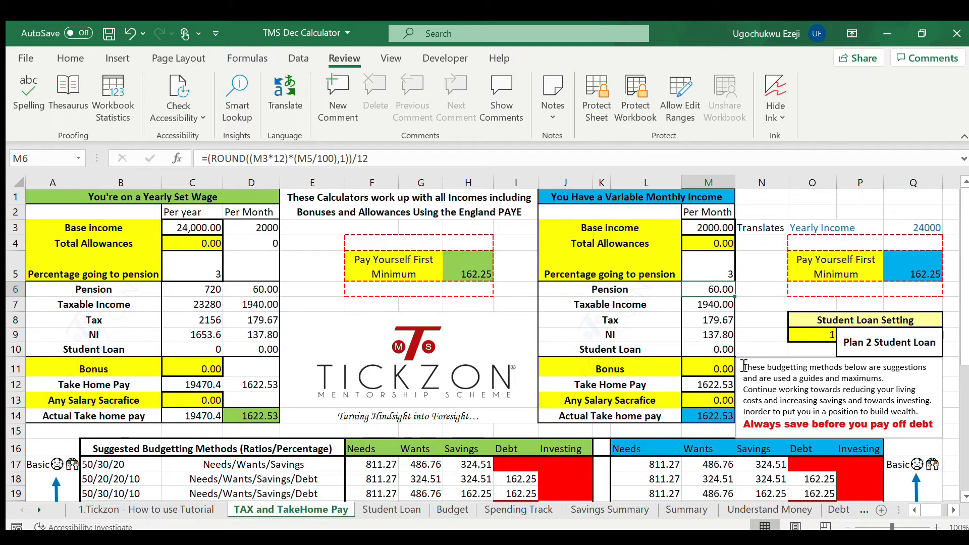
Calculate the variable monthly base income from a weekly wage with the formula =400*4
left_click(708, 230)
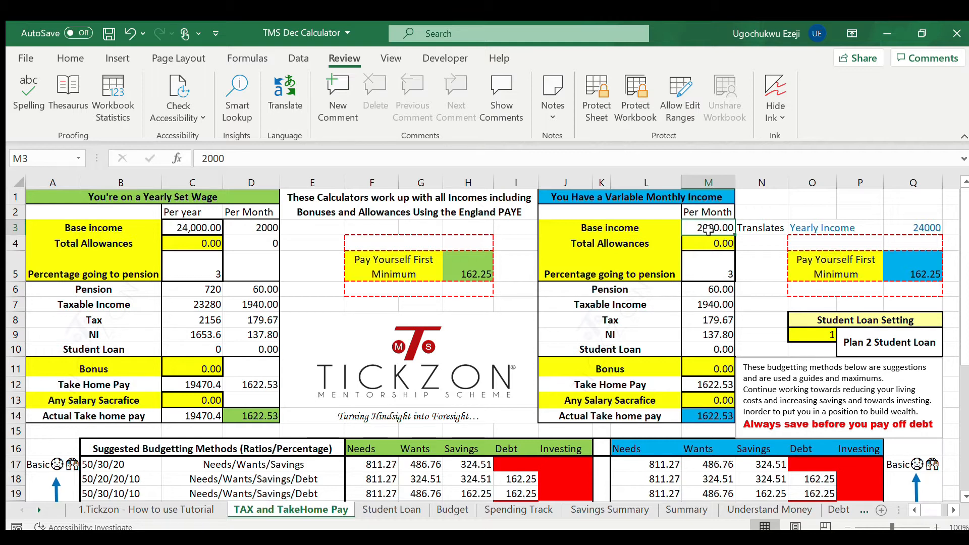
type("=")
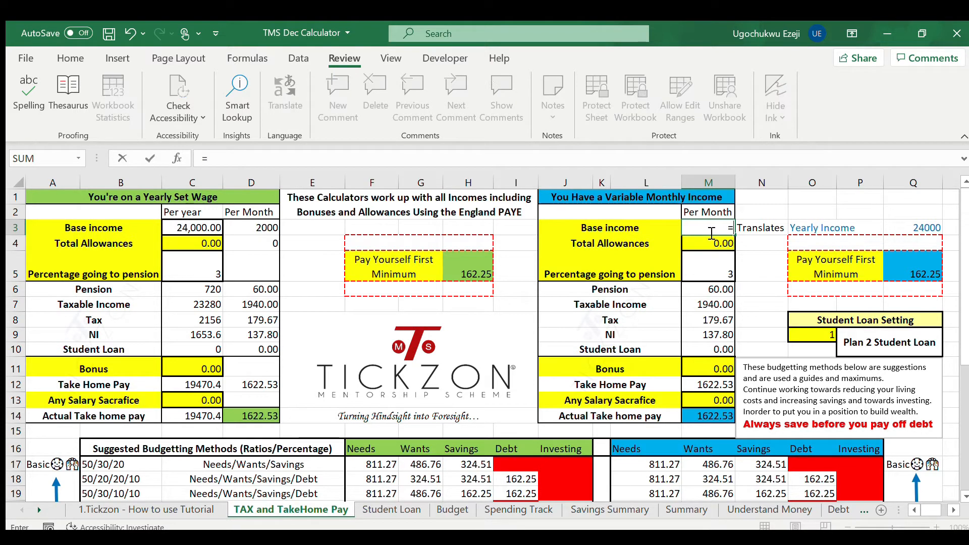
type("400*4")
key("Return")
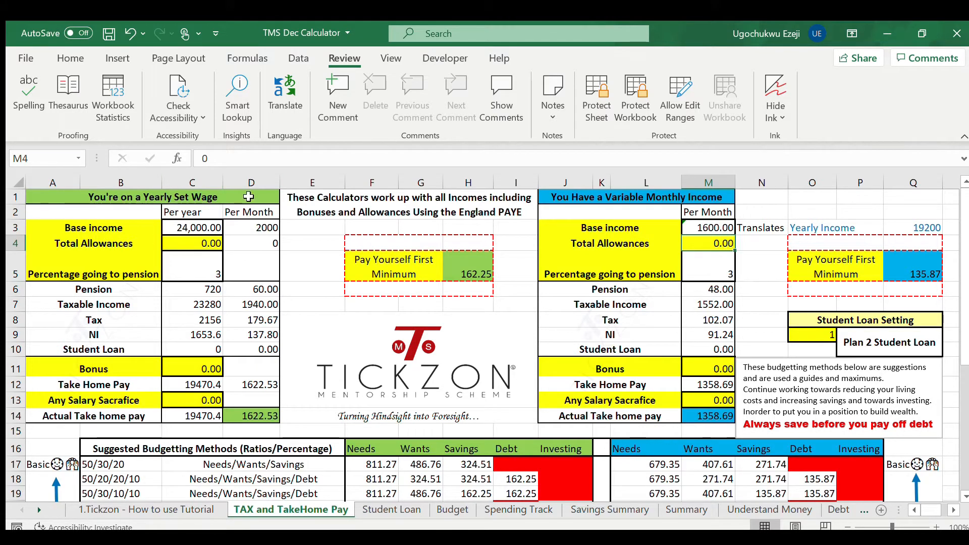
Calculate the yearly base income from a weekly wage with the formula =400*52
left_click(205, 226)
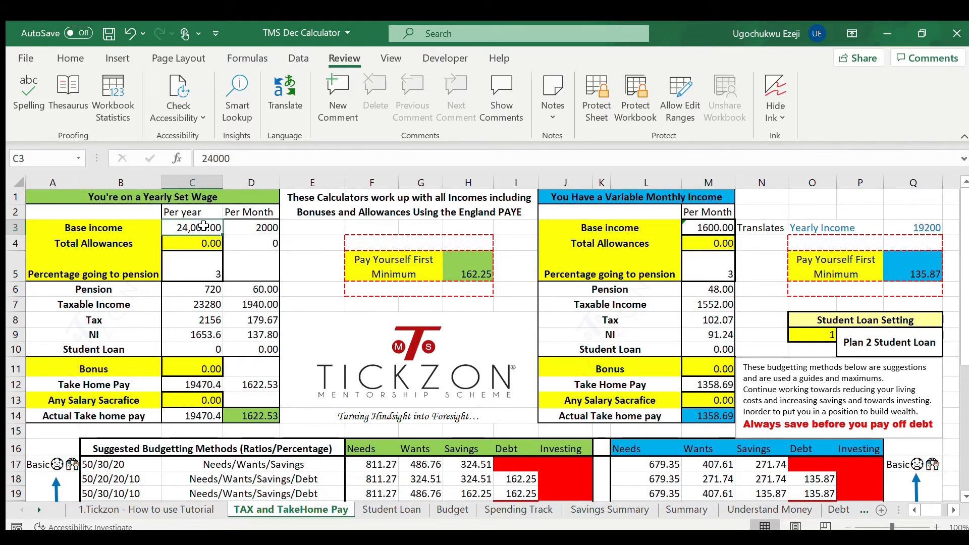
type("=400")
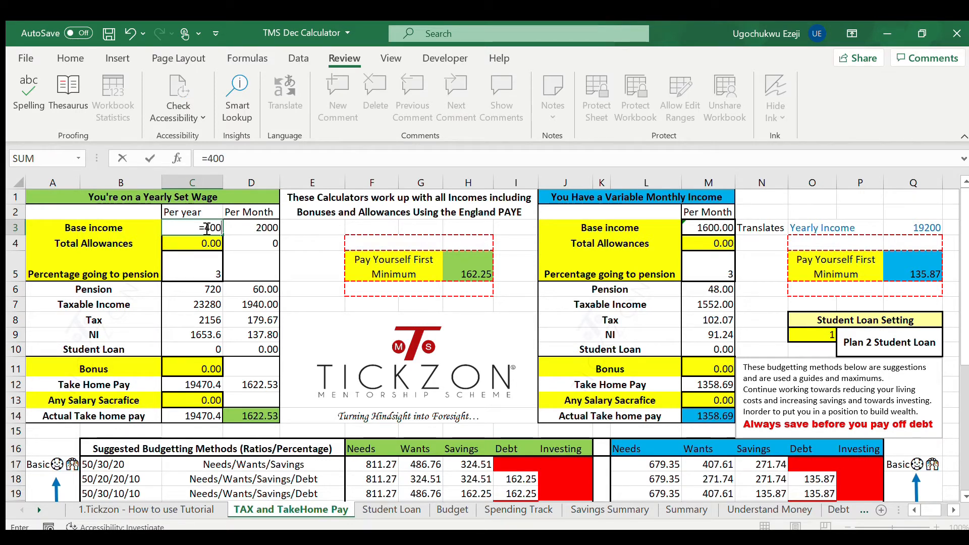
type("*")
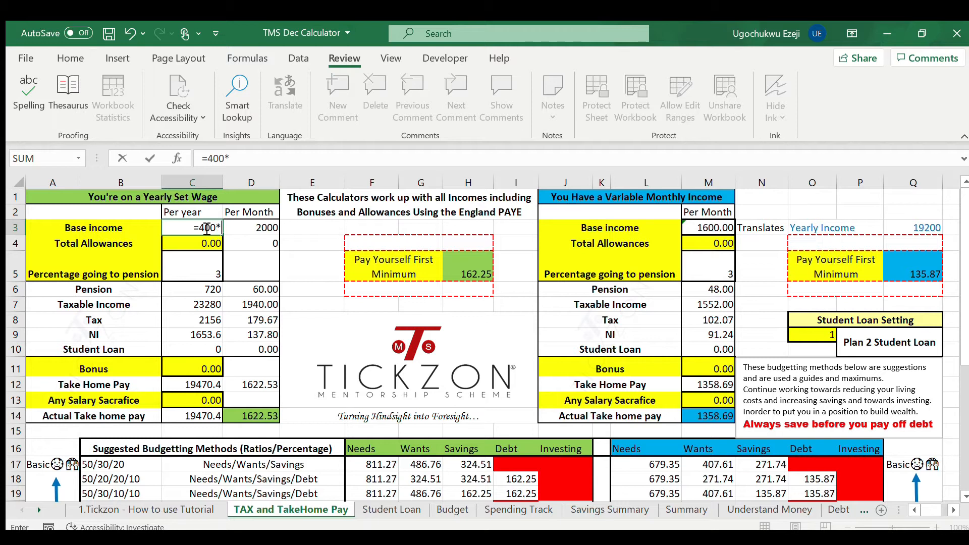
type("52")
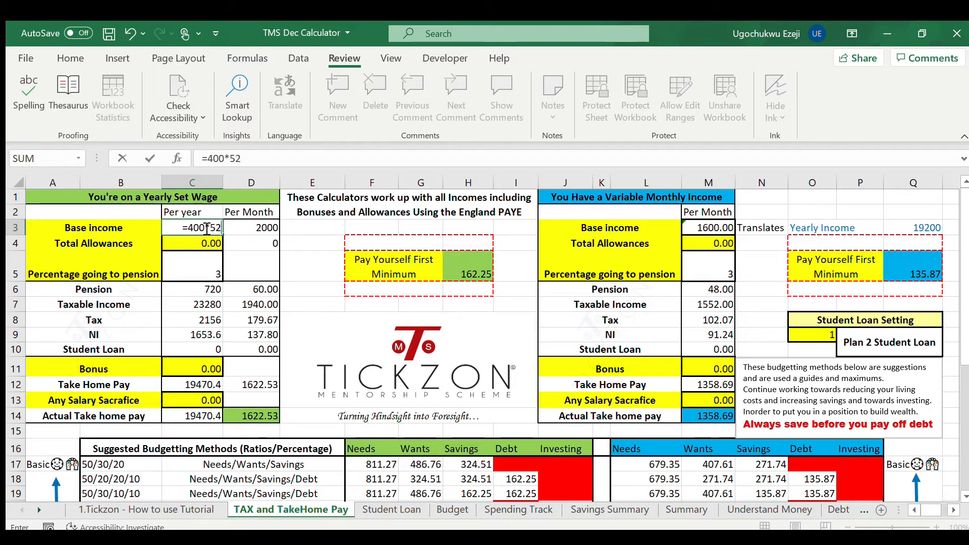
key("Return")
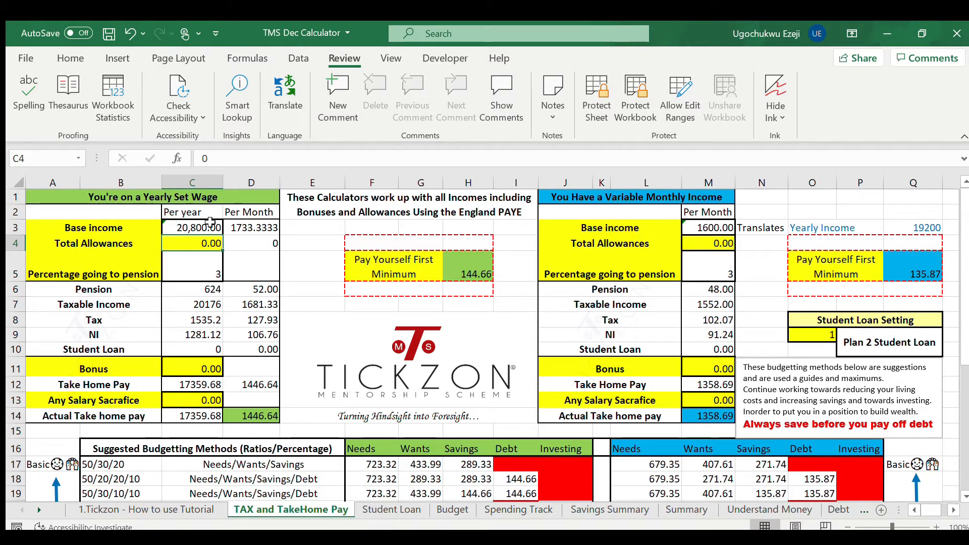
Set the yearly set wage calculator's base income to 28,000
double_click(208, 230)
key("BackSpace")
key("BackSpace")
key("BackSpace")
key("BackSpace")
key("BackSpace")
key("BackSpace")
key("BackSpace")
type("280")
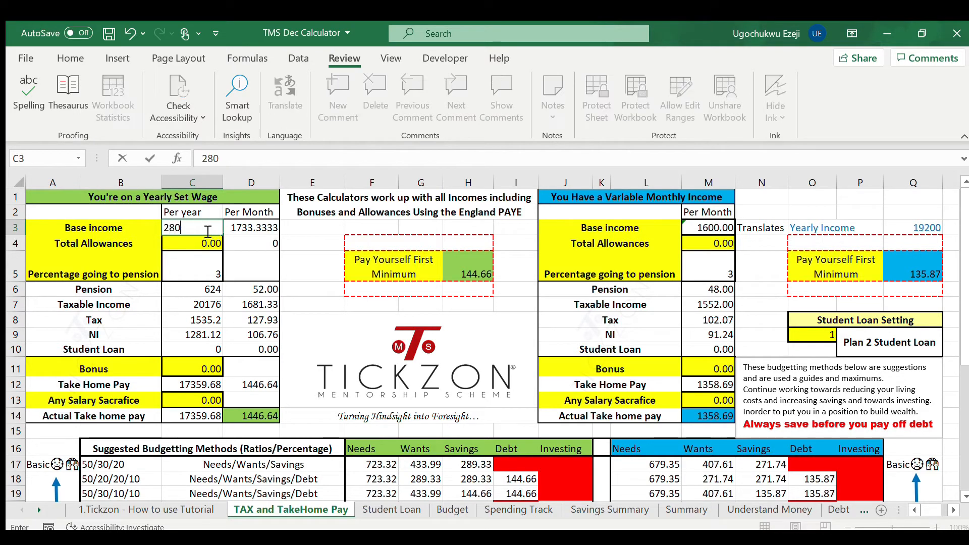
key("Return")
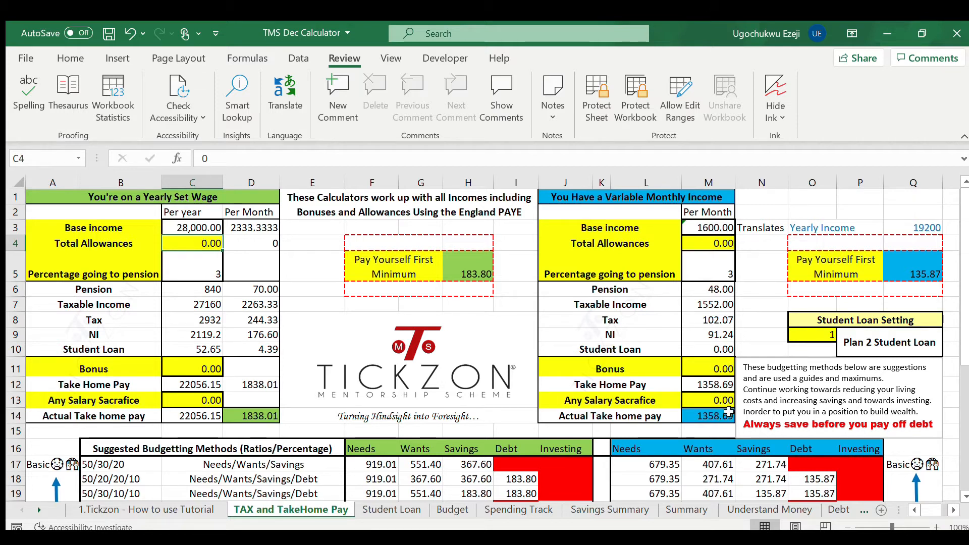
Examine the suggested budgeting methods for both incomes and the list of student loan setting options below them
scroll(351, 386, "down", 3)
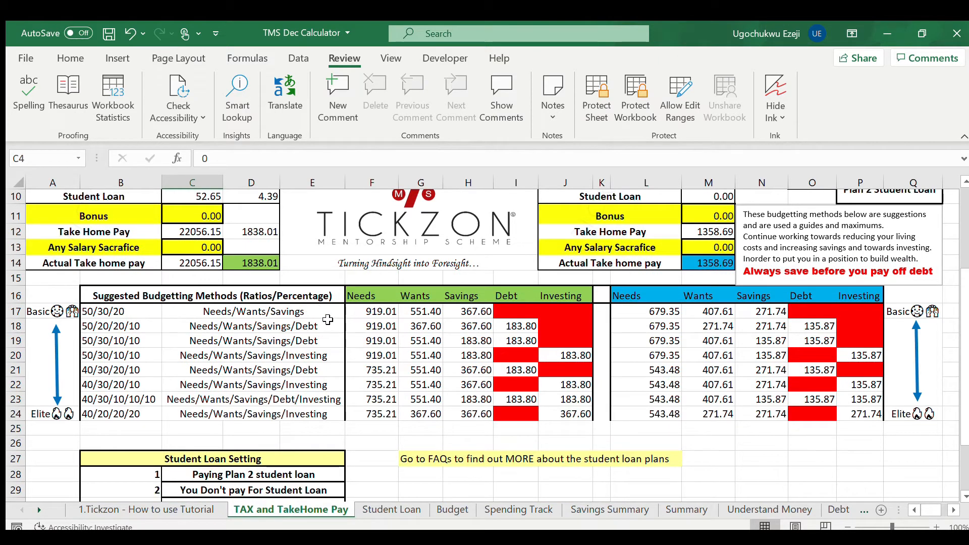
scroll(403, 332, "up", 3)
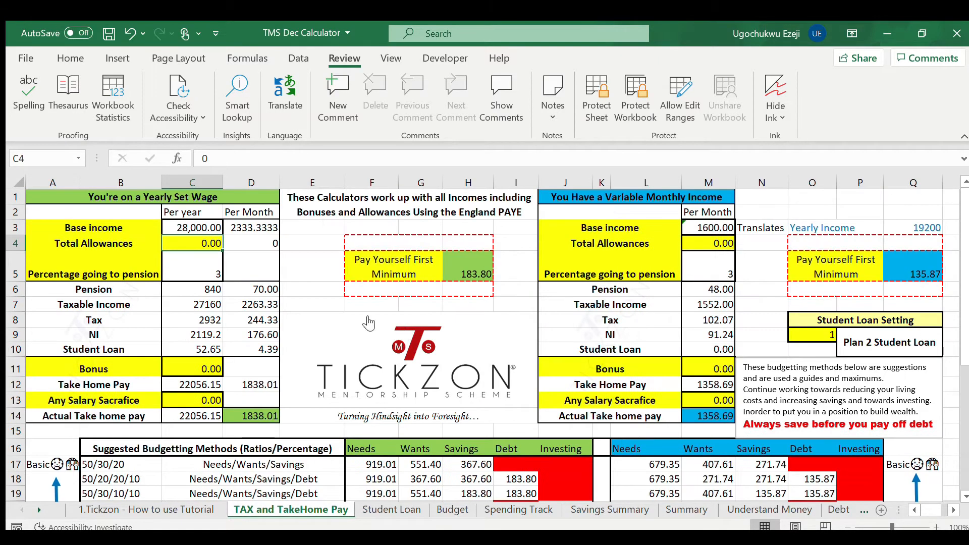
scroll(576, 405, "down", 2)
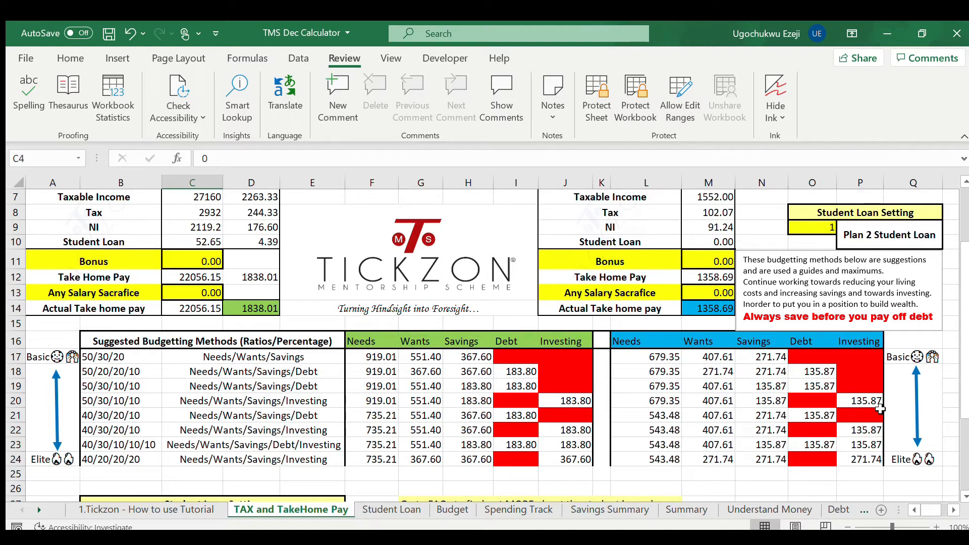
scroll(881, 408, "up", 2)
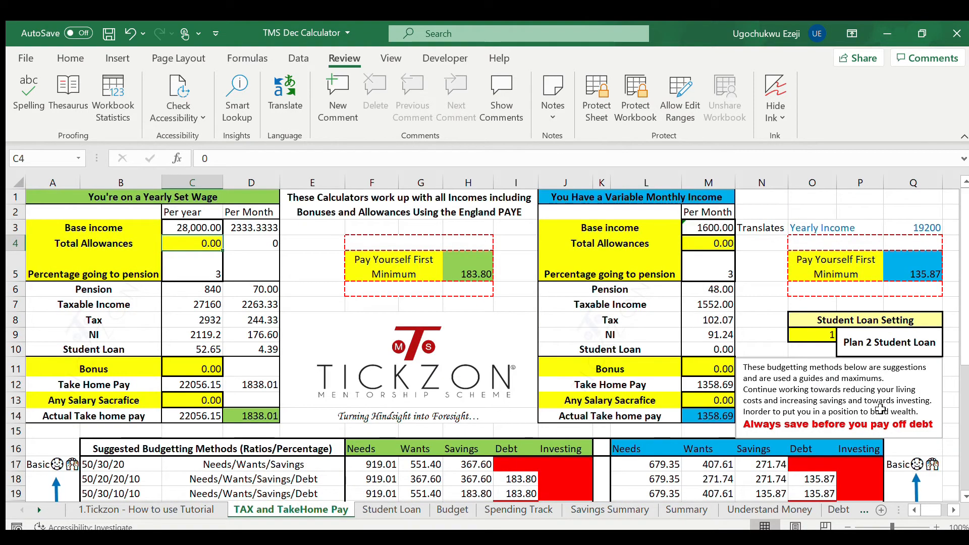
left_click(830, 335)
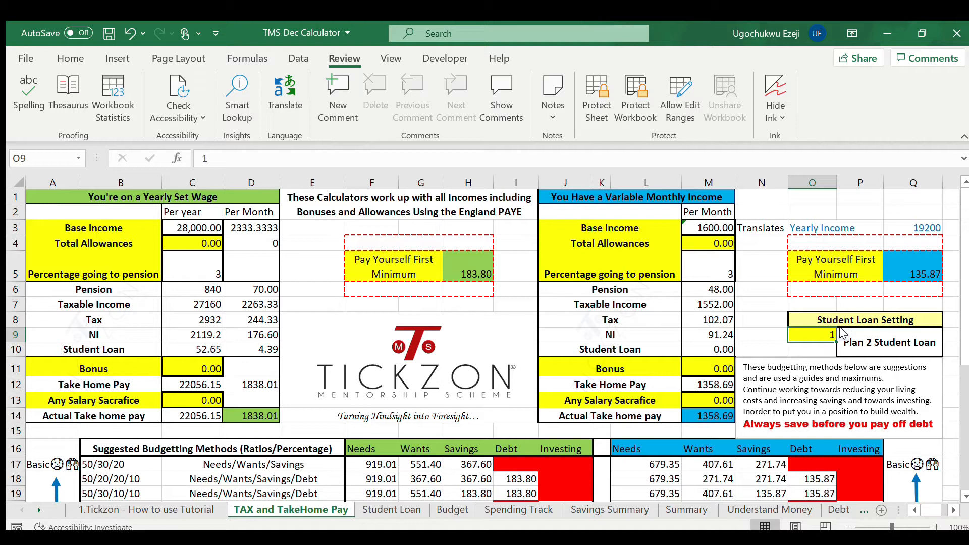
left_click(781, 347)
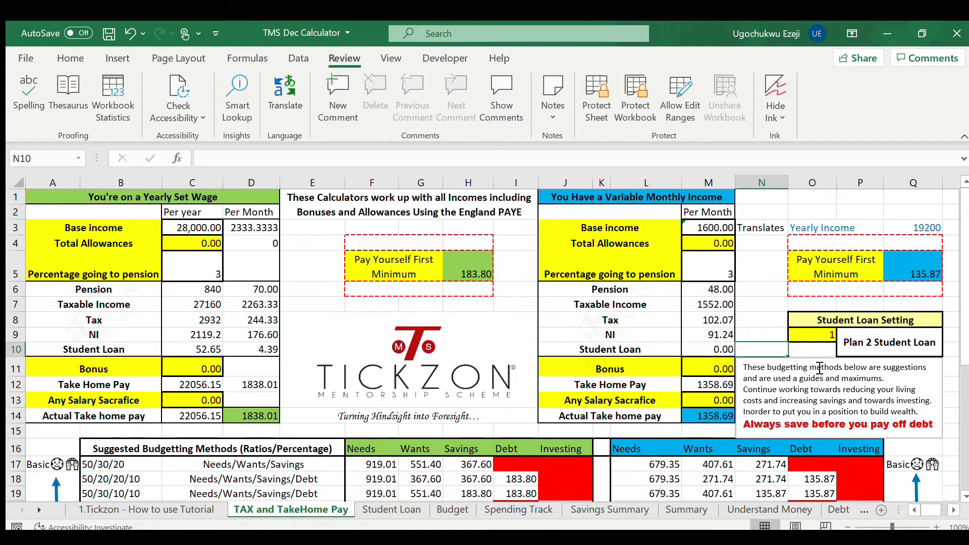
scroll(820, 368, "down", 8)
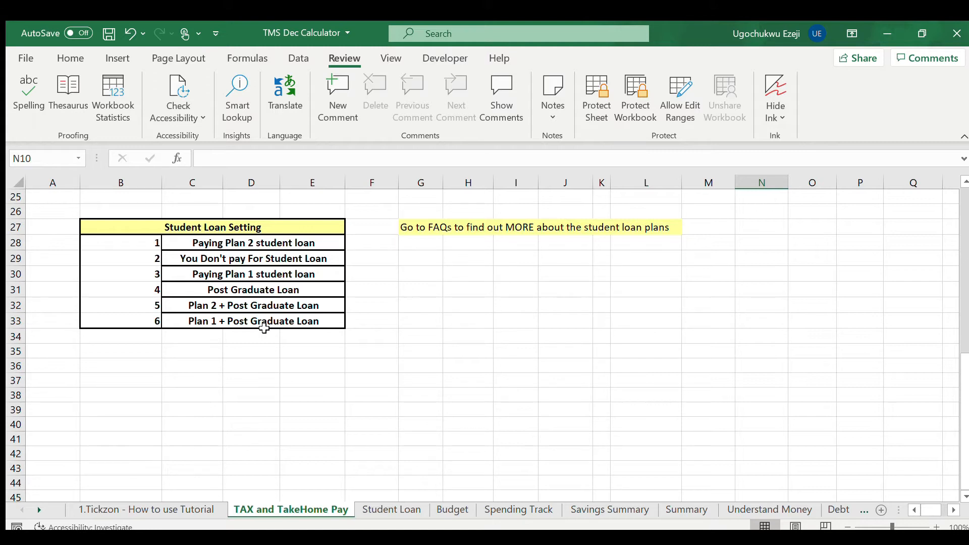
scroll(264, 329, "up", 2)
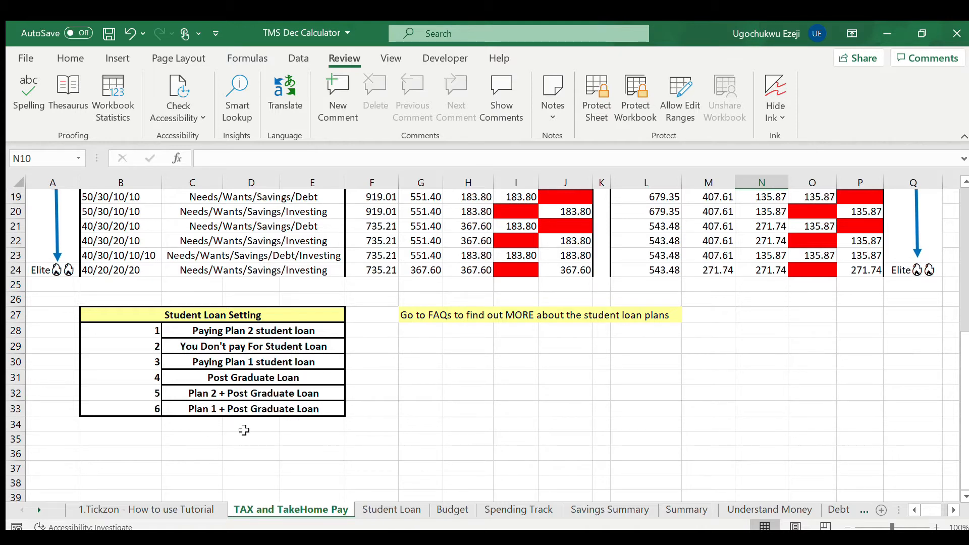
scroll(284, 396, "up", 6)
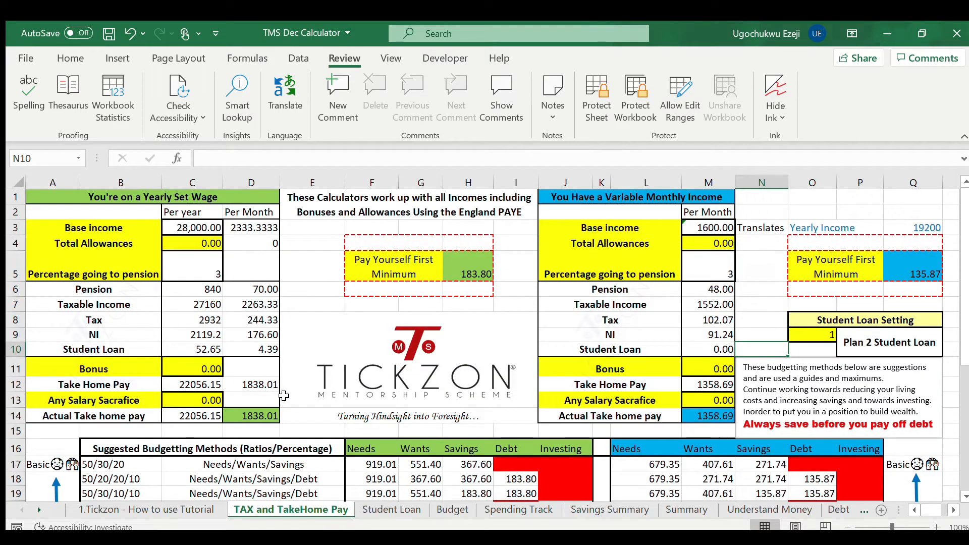
Try student loan setting 2 for not paying a student loan, and return it to 1 for Plan 2
left_click(833, 334)
left_click(842, 335)
left_click(823, 360)
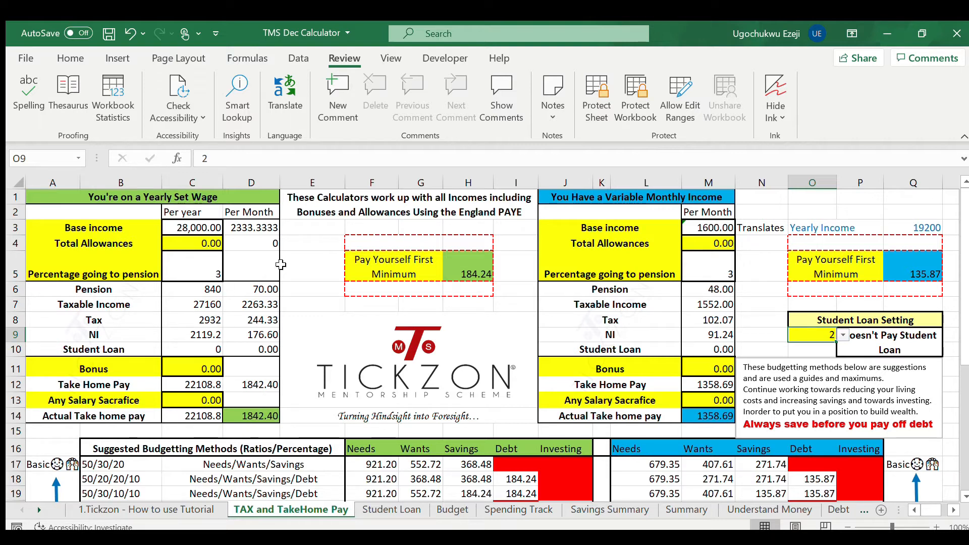
left_click(824, 348)
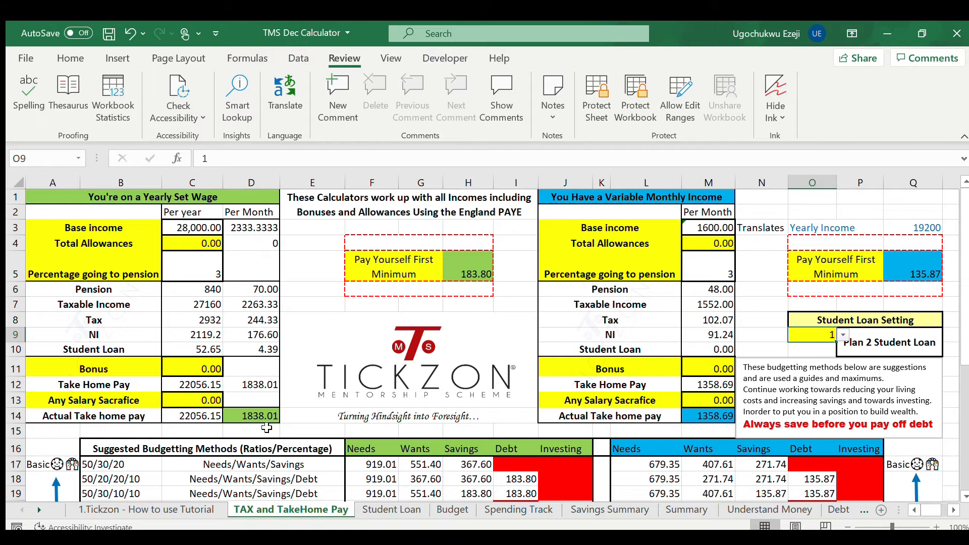
Set the yearly set wage calculator's base income to 50,000
left_click(179, 231)
type("50000")
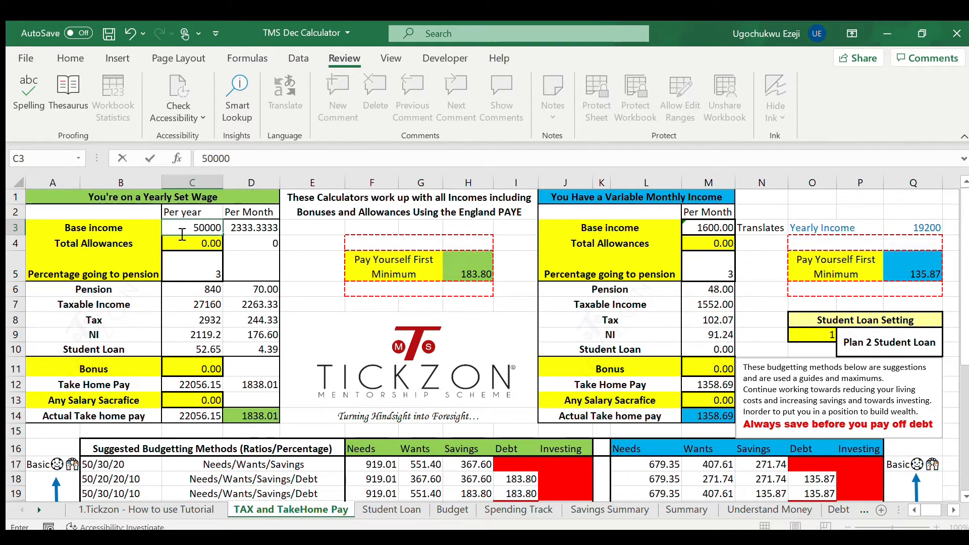
key("Return")
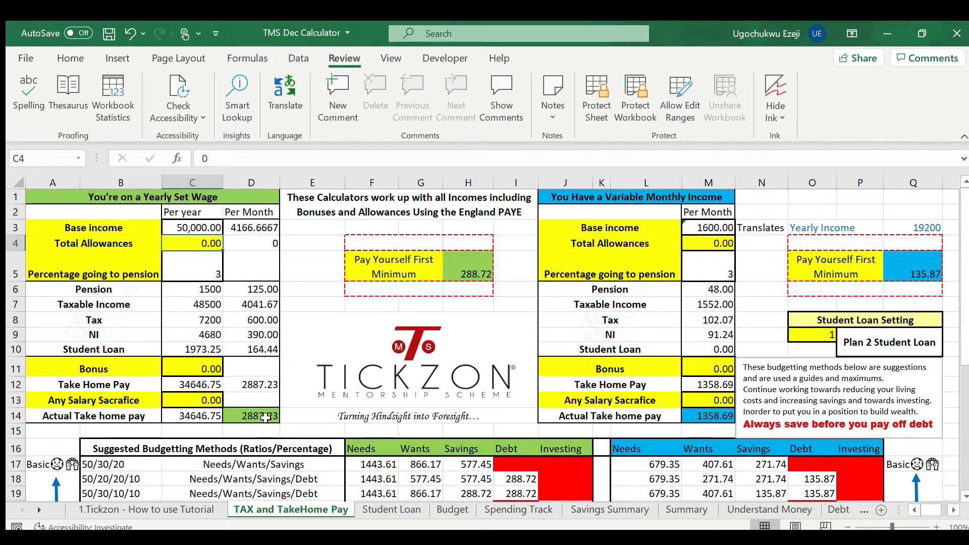
Change the student loan setting to 2, for someone who doesn't pay a student loan
left_click(819, 336)
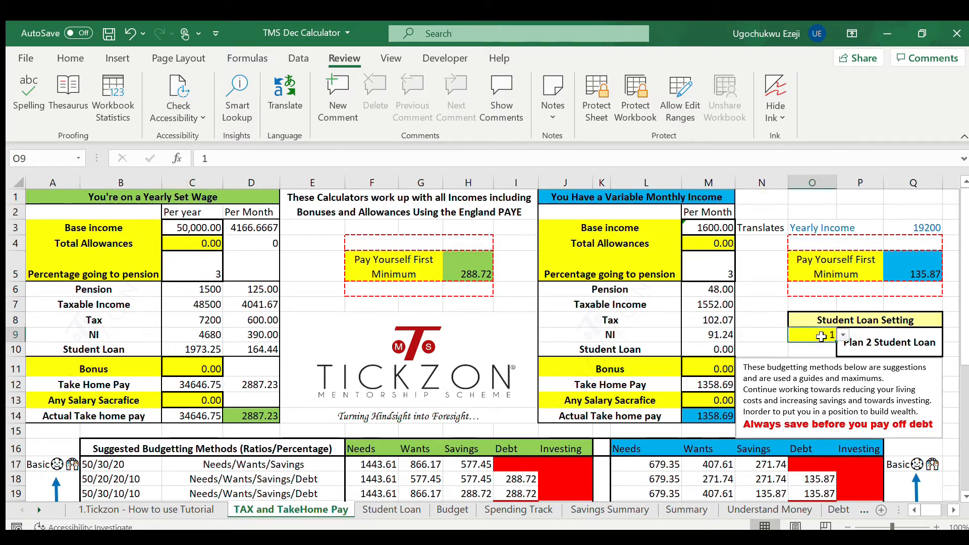
left_click(842, 335)
left_click(826, 357)
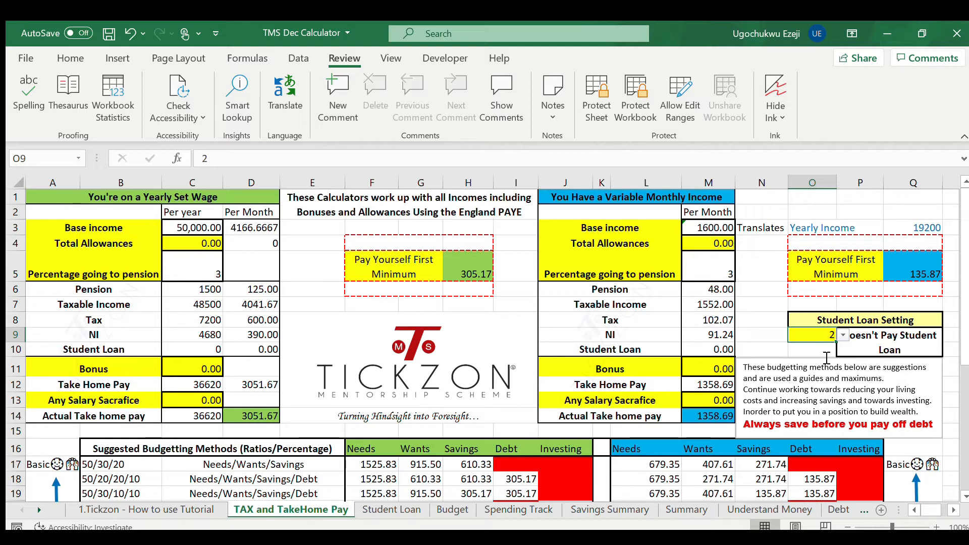
Set the yearly calculator's base income to 30,000 and the variable monthly calculator's base income to 2000
left_click(202, 225)
type("30,000")
key("Return")
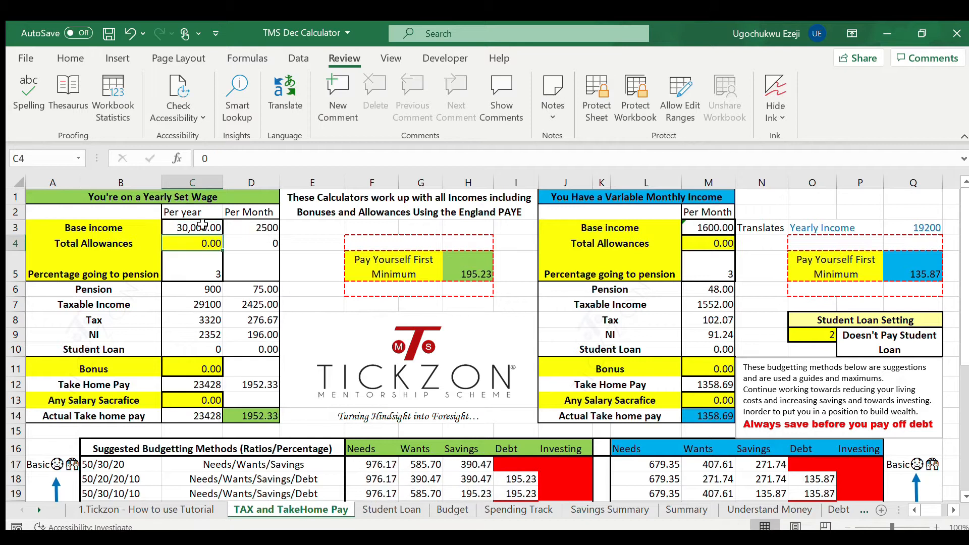
left_click(704, 230)
type("2000")
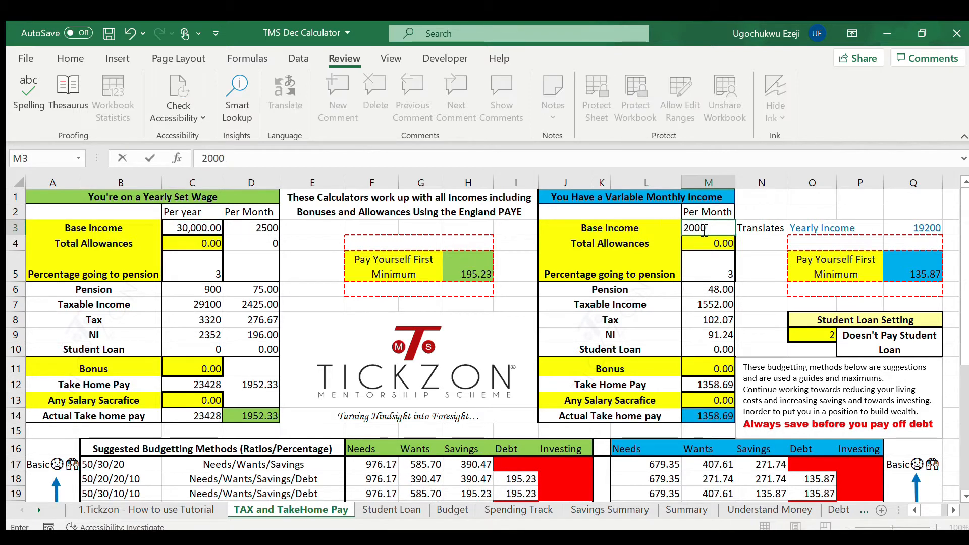
key("Return")
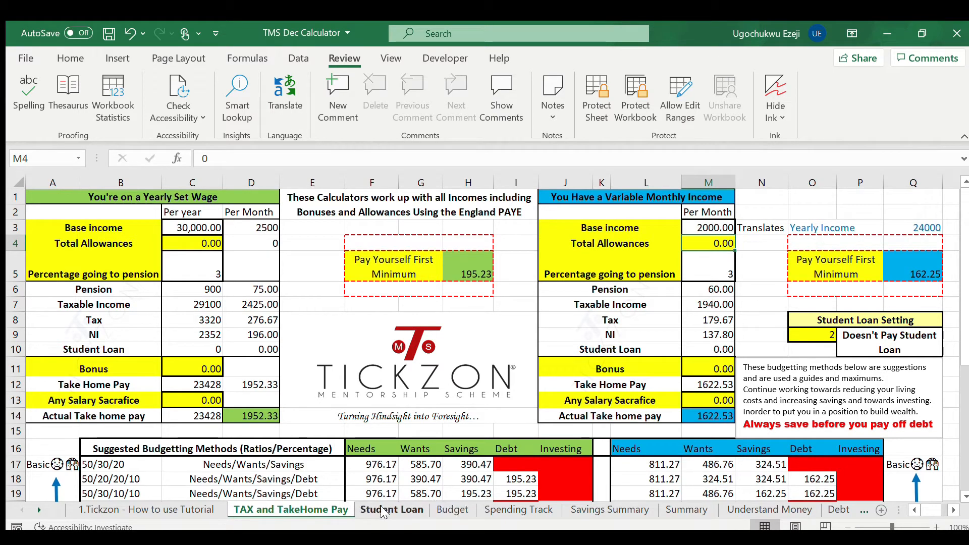
Look at the Student Loan and Debt sheets and return to the TAX and TakeHome Pay sheet
left_click(861, 505)
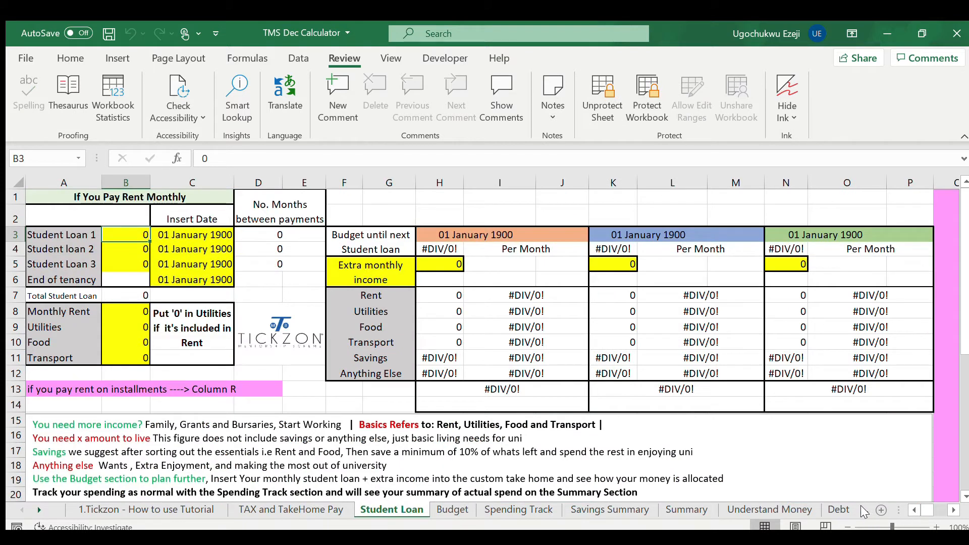
left_click(860, 505)
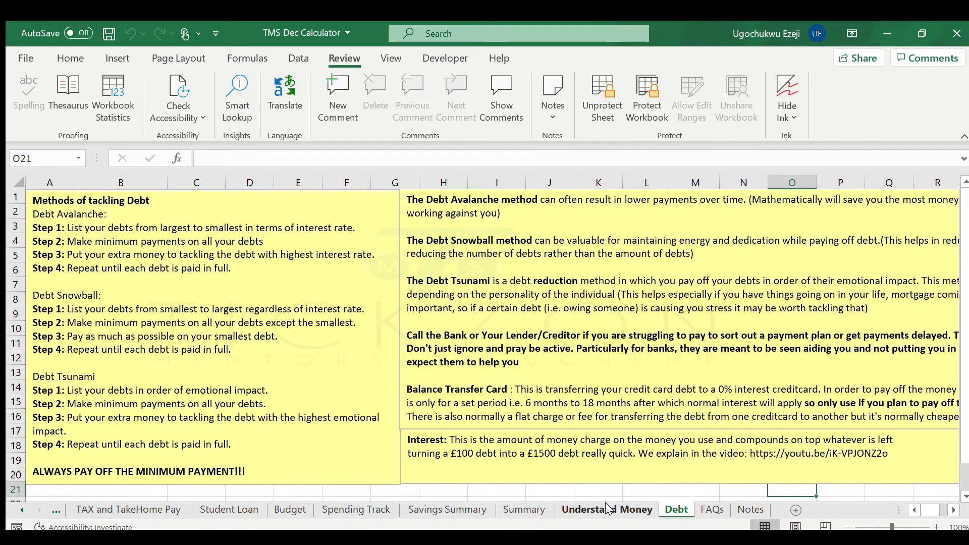
left_click(55, 511)
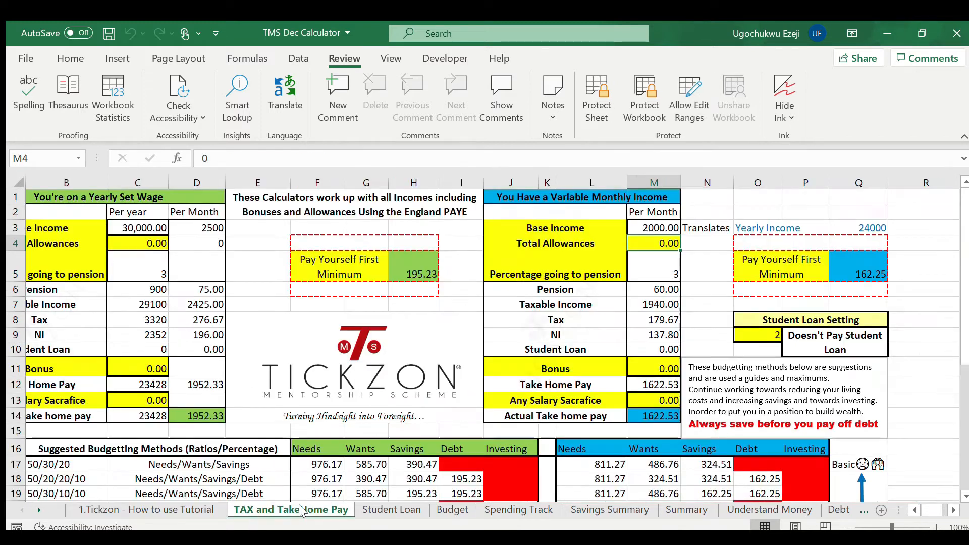
left_click(303, 511)
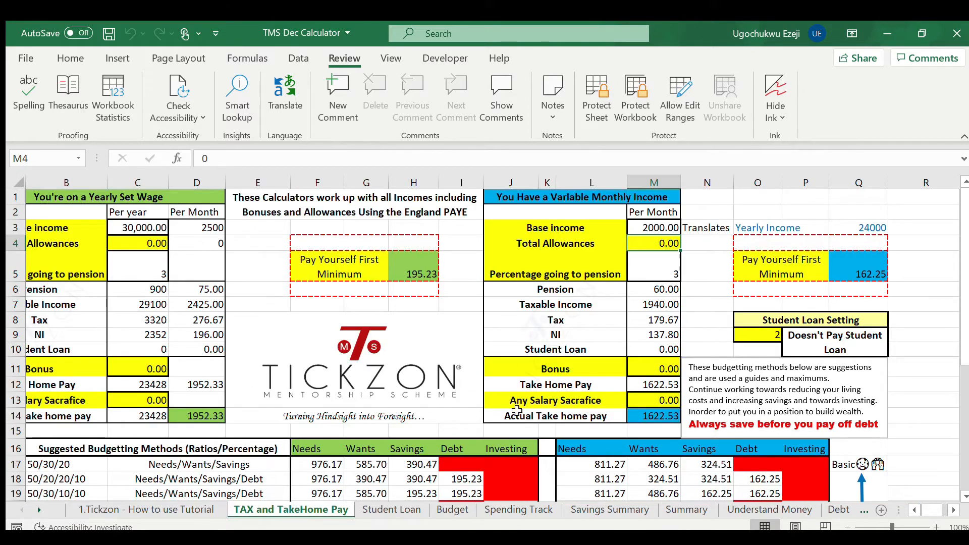
scroll(468, 371, "left", 2)
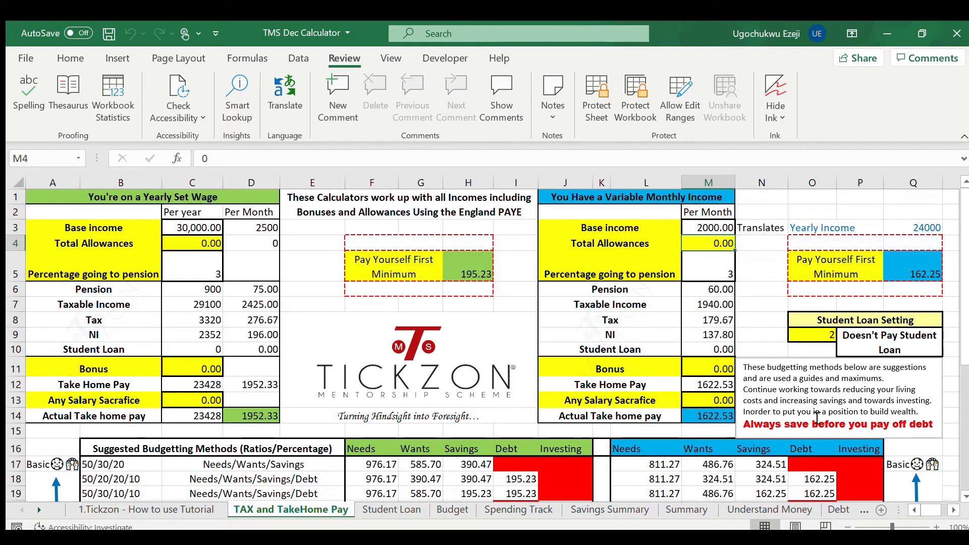
Open the Student Loan sheet and examine its calculators for paying rent monthly and for paying rent in installments
left_click(401, 511)
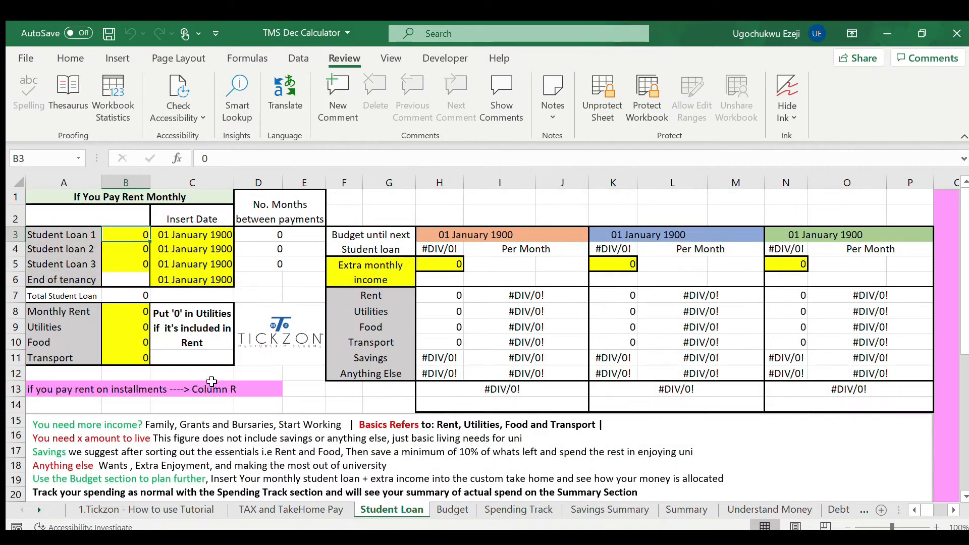
scroll(211, 382, "down", 5)
scroll(212, 382, "up", 5)
scroll(305, 283, "right", 5)
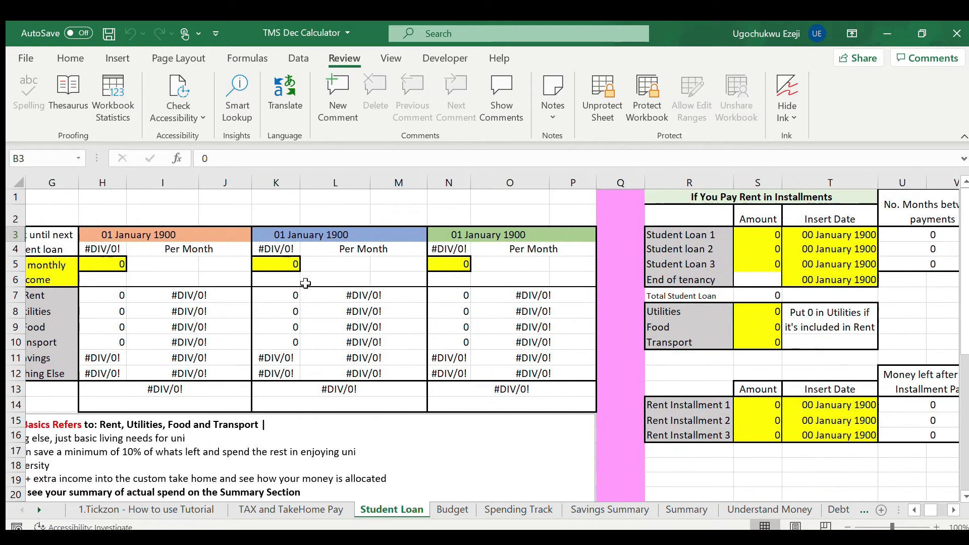
scroll(305, 283, "right", 4)
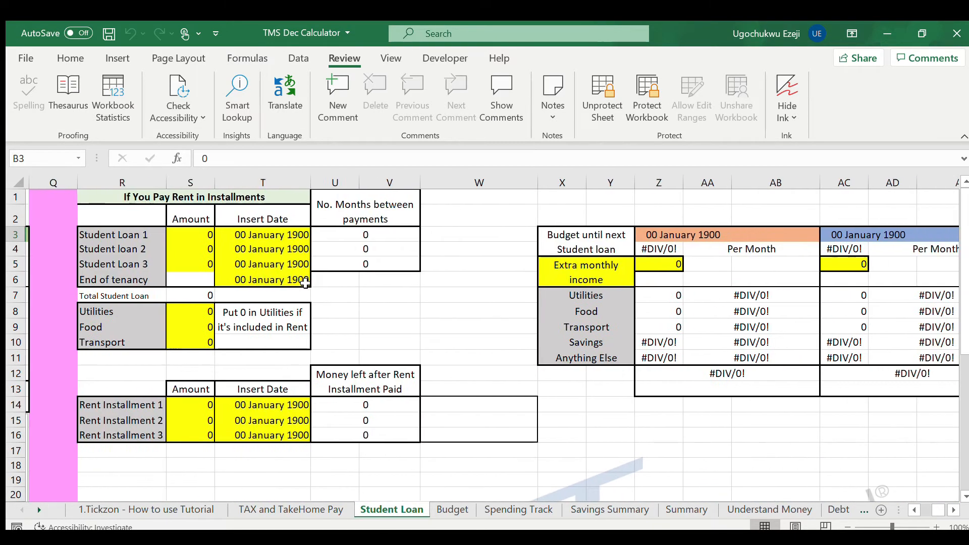
scroll(305, 283, "right", 1)
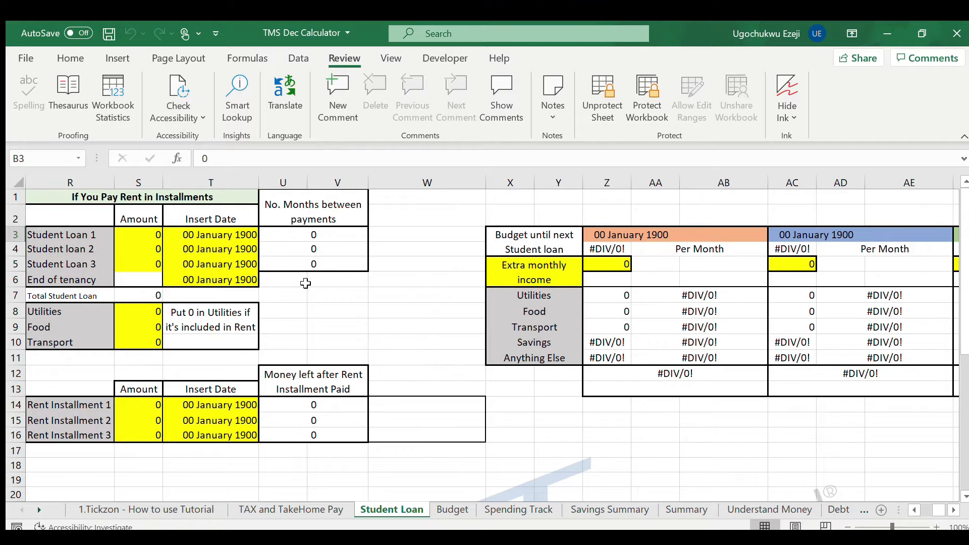
scroll(305, 283, "right", 3)
scroll(306, 283, "left", 8)
scroll(306, 283, "left", 5)
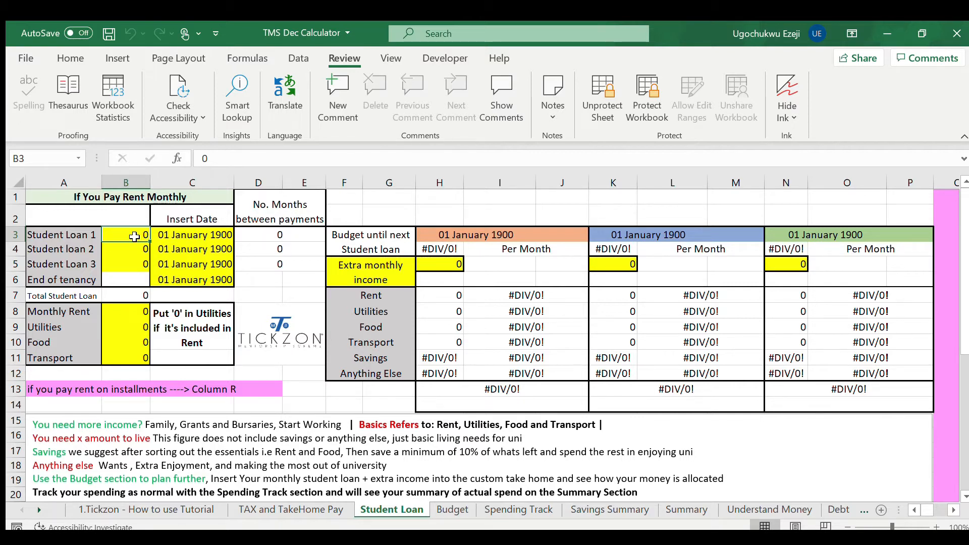
Enter 4000 for each of Student Loans 1, 2 and 3 in the monthly rent calculator
type("4000")
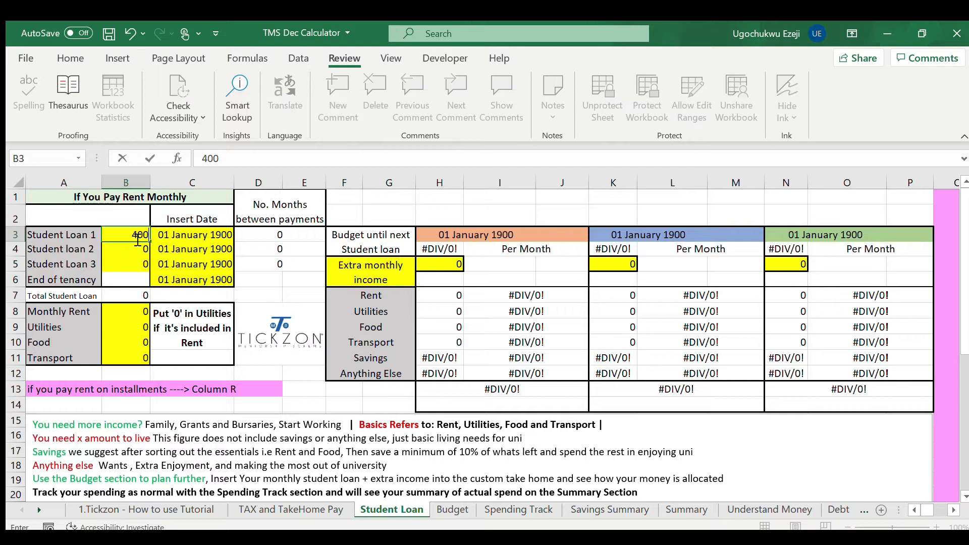
key("Return")
type("4000")
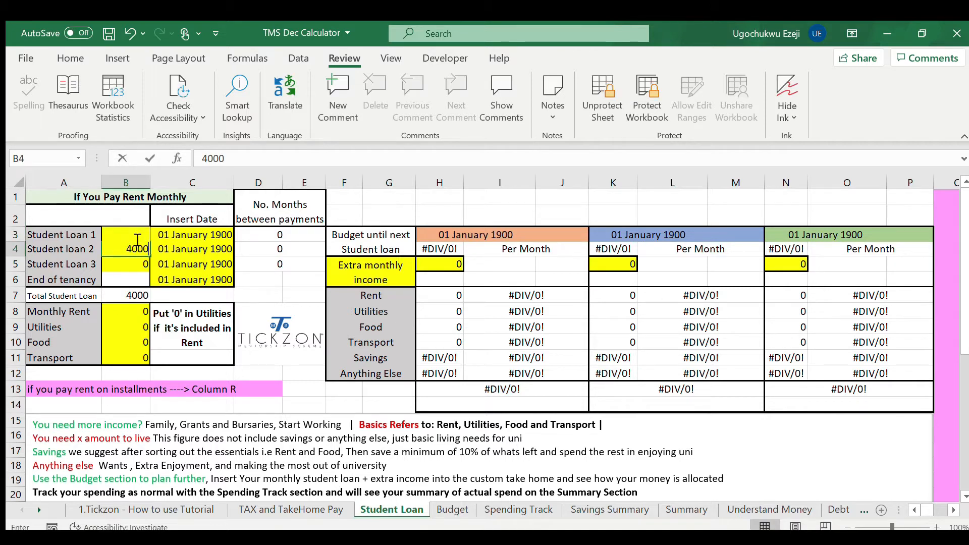
key("Return")
type("4000")
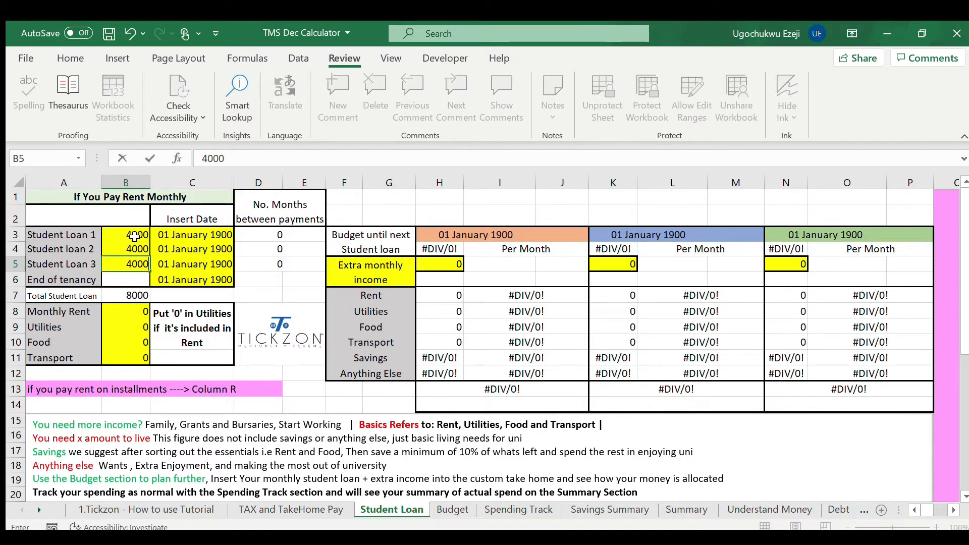
key("Return")
key("Return")
key("Return")
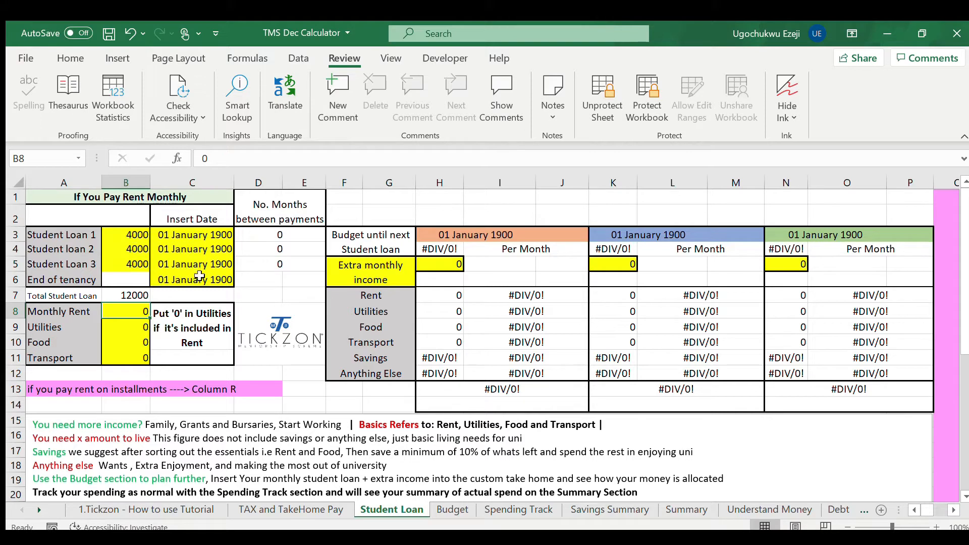
Enter the payment dates 12/10/2020, 12/01/2021 and 22/04/2021 for Student Loans 1, 2 and 3 in the monthly rent calculator
left_click(195, 235)
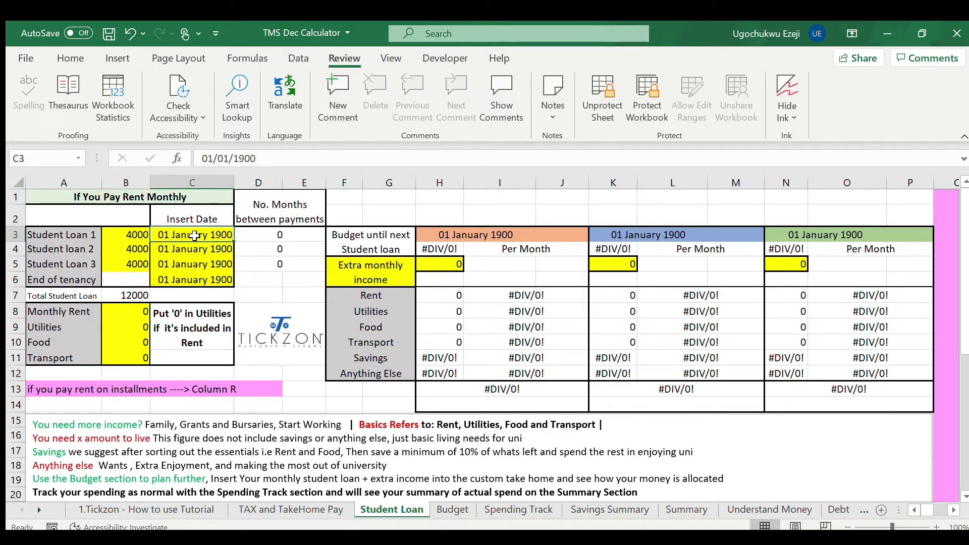
type("12/10/2020")
key("Return")
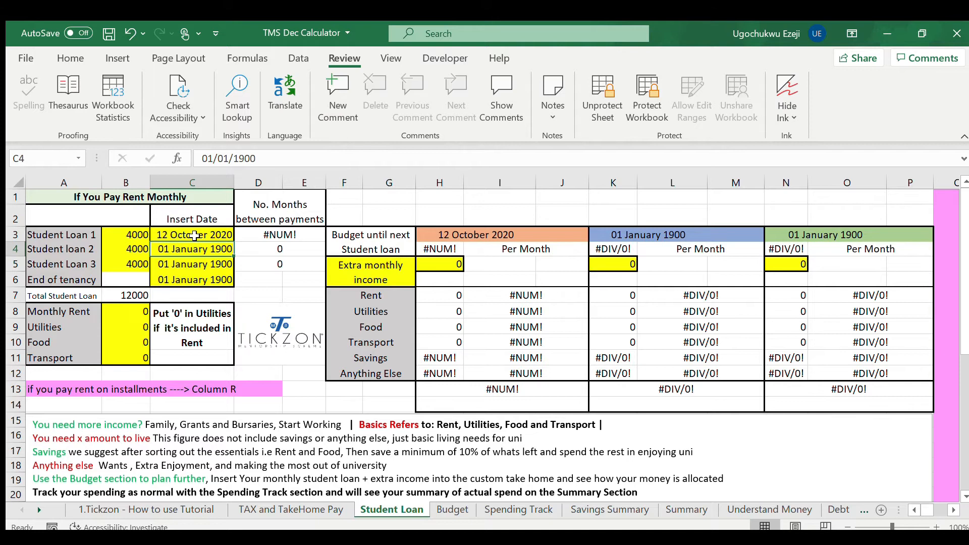
type("12/")
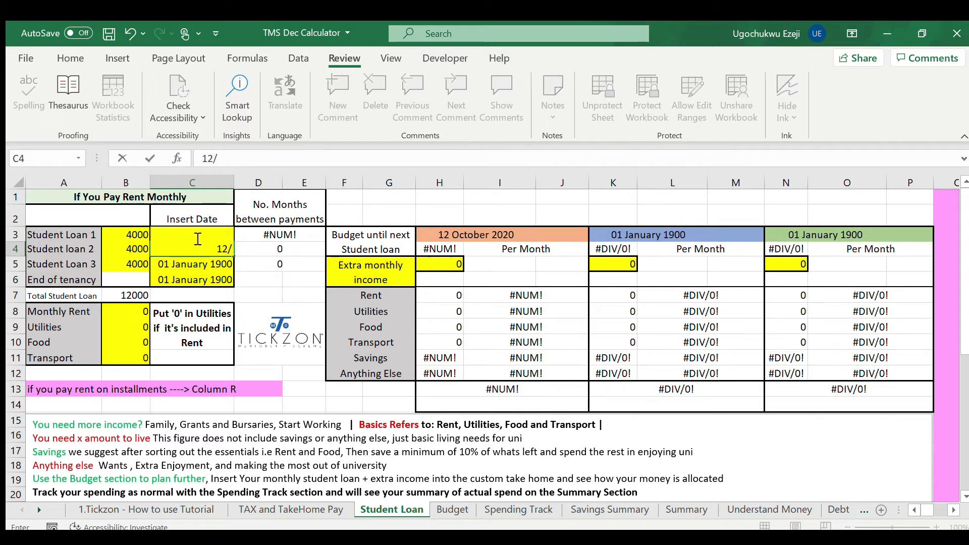
type("01/2021")
key("Return")
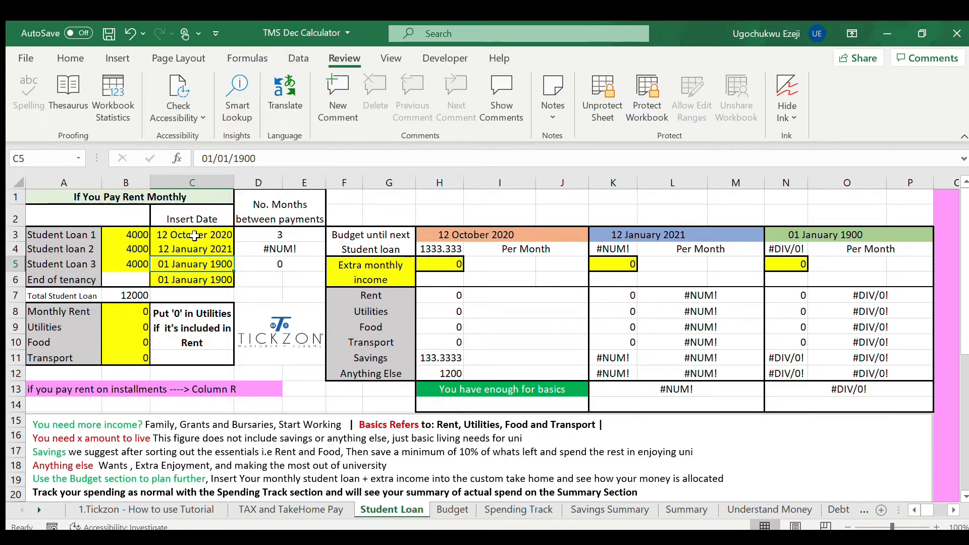
type("22/04/2021")
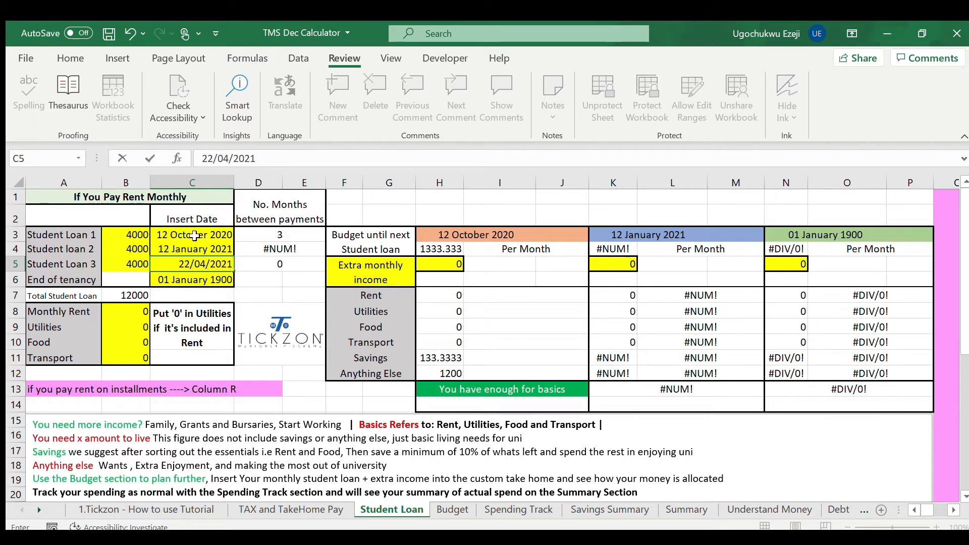
key("Return")
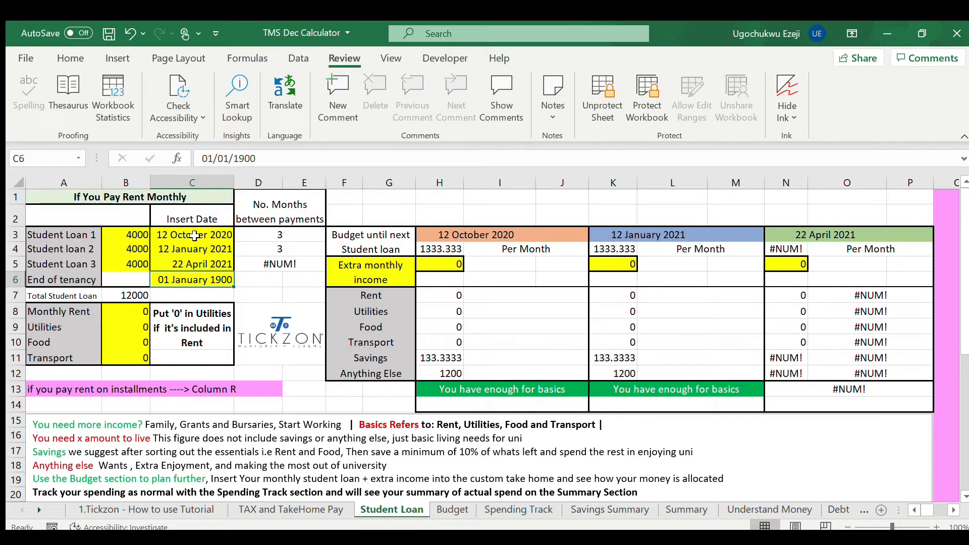
Enter 06/06/2021 as the end of tenancy date in the monthly rent calculator
type("06/")
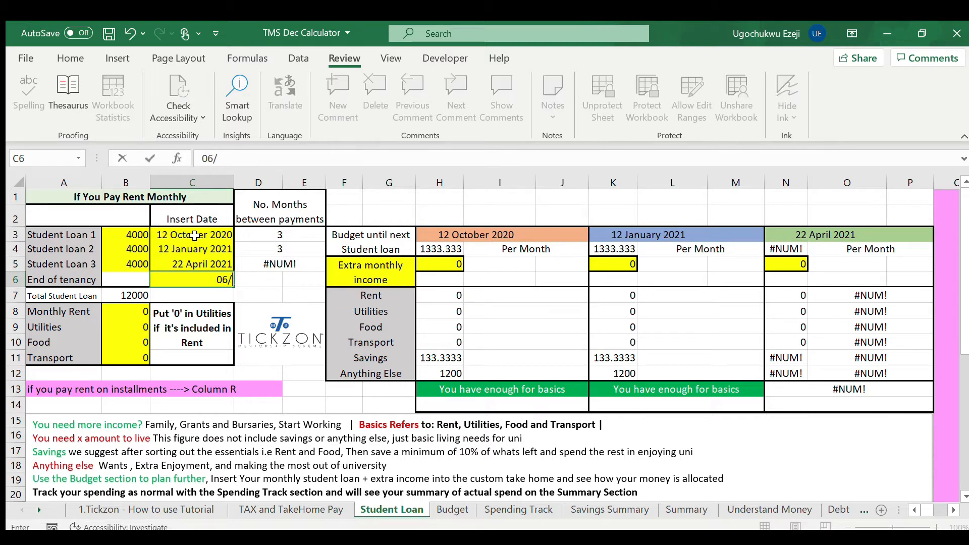
type("06/2021")
left_click(439, 264)
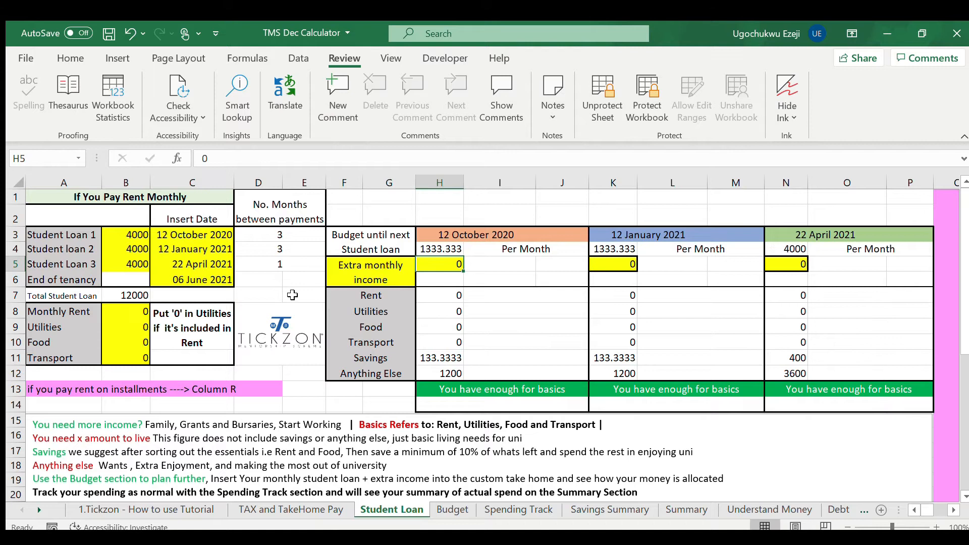
Change the end of tenancy date to 30/06/2021
left_click(201, 282)
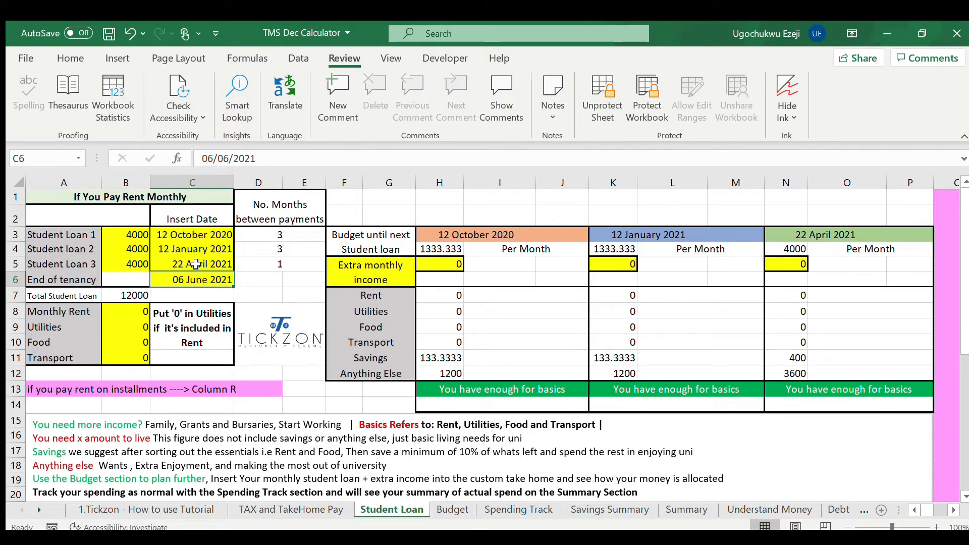
double_click(190, 284)
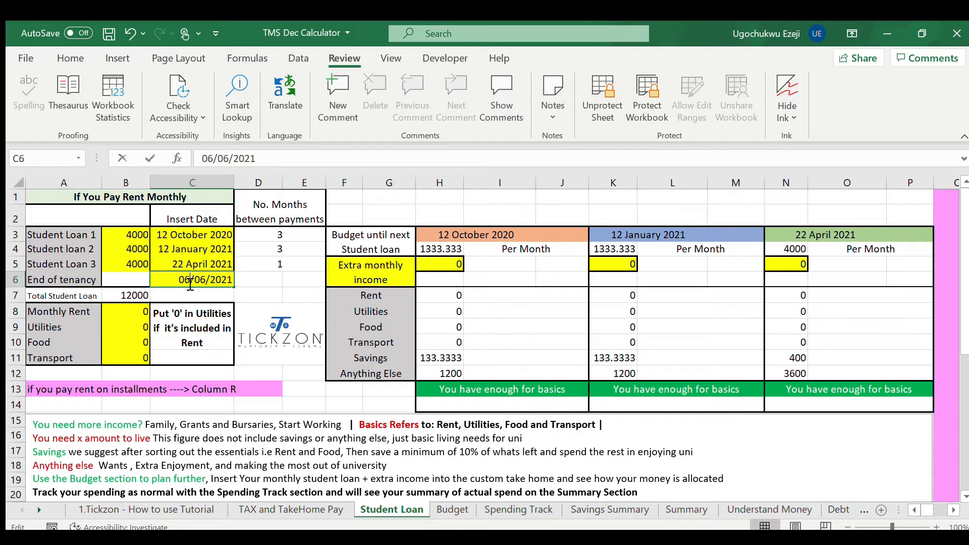
key("BackSpace")
key("BackSpace")
type("30")
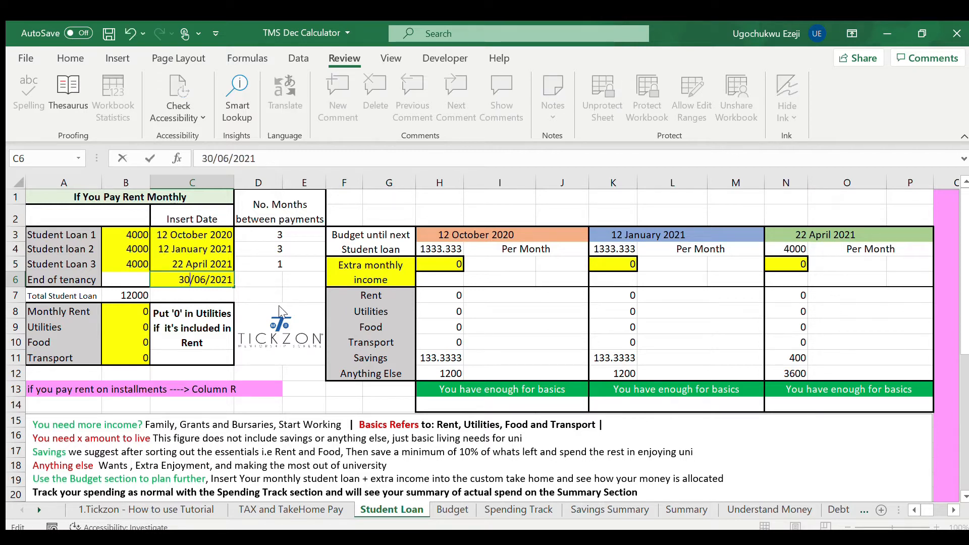
left_click(439, 264)
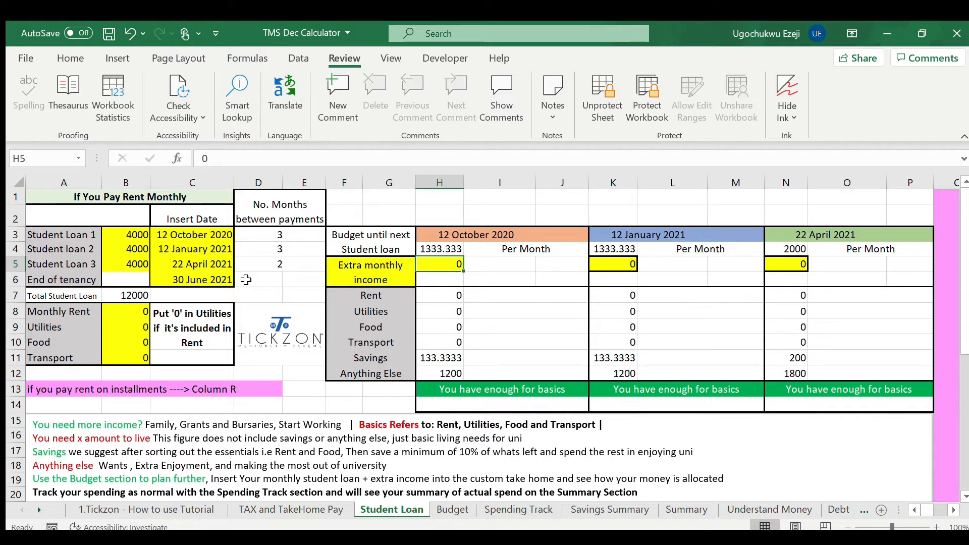
Set the end of tenancy date to 31/07/2021
left_click(173, 281)
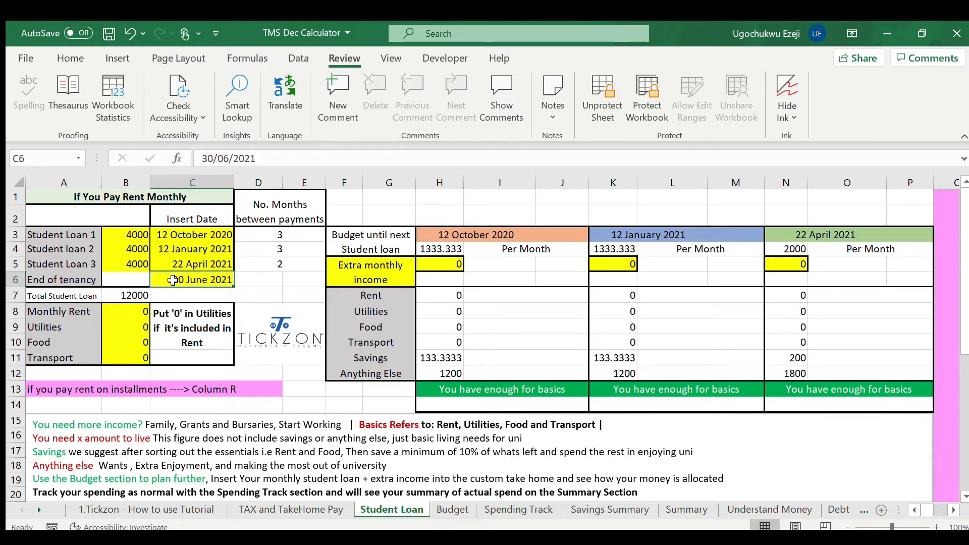
type("31/07")
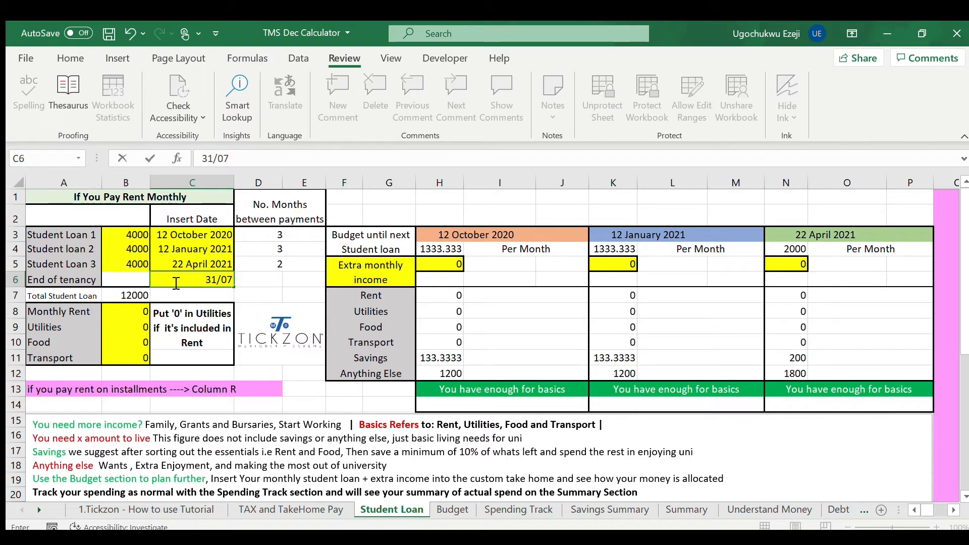
type("/2021")
key("Return")
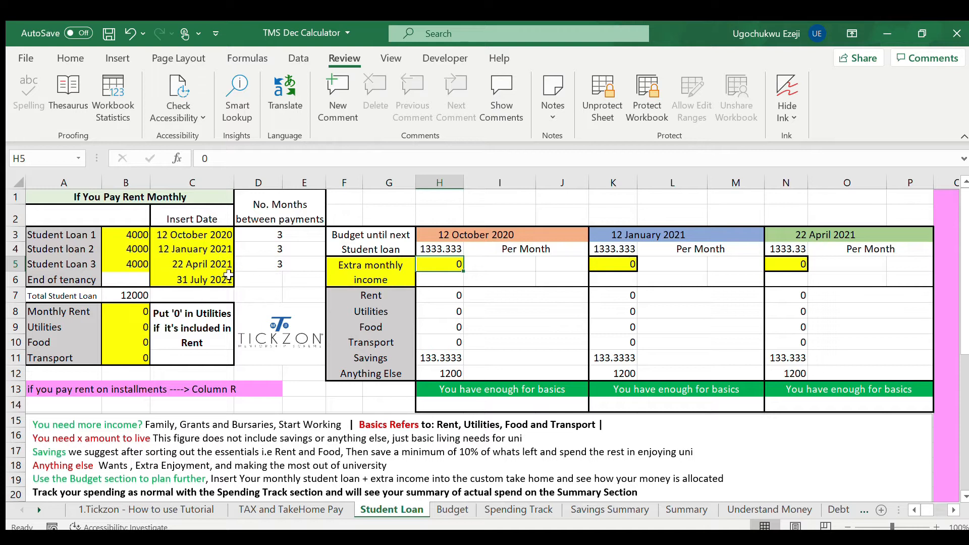
Enter a monthly rent of 400 and a food cost of 200, skipping utilities
left_click(123, 313)
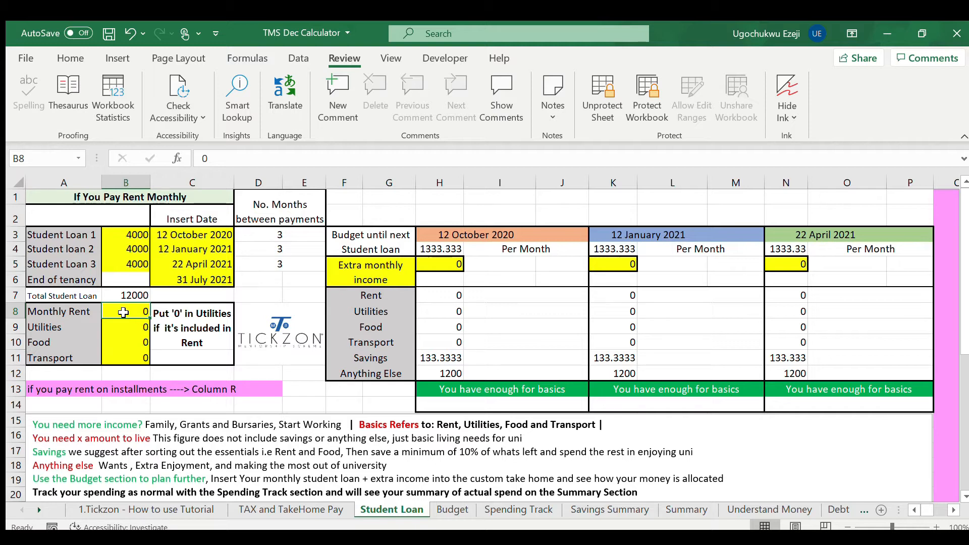
type("400")
key("Return")
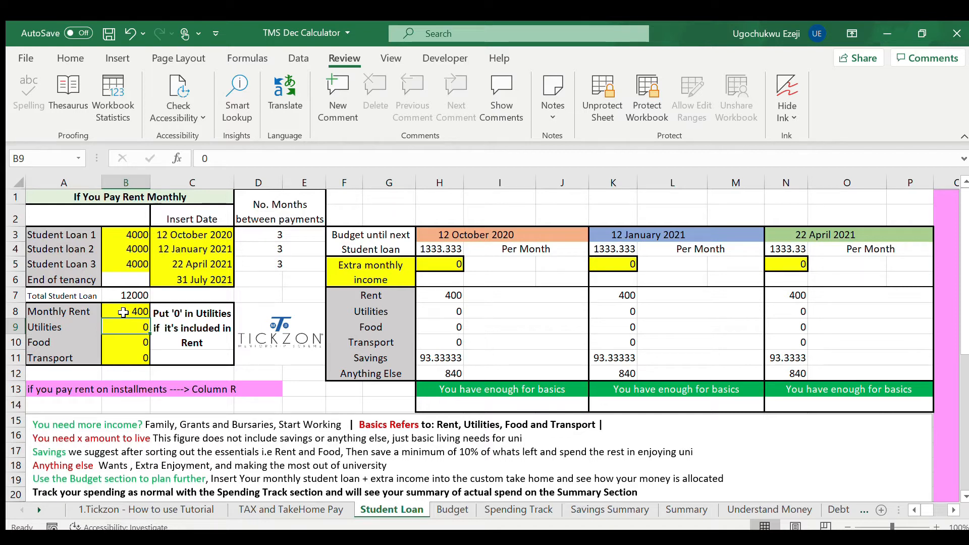
key("Return")
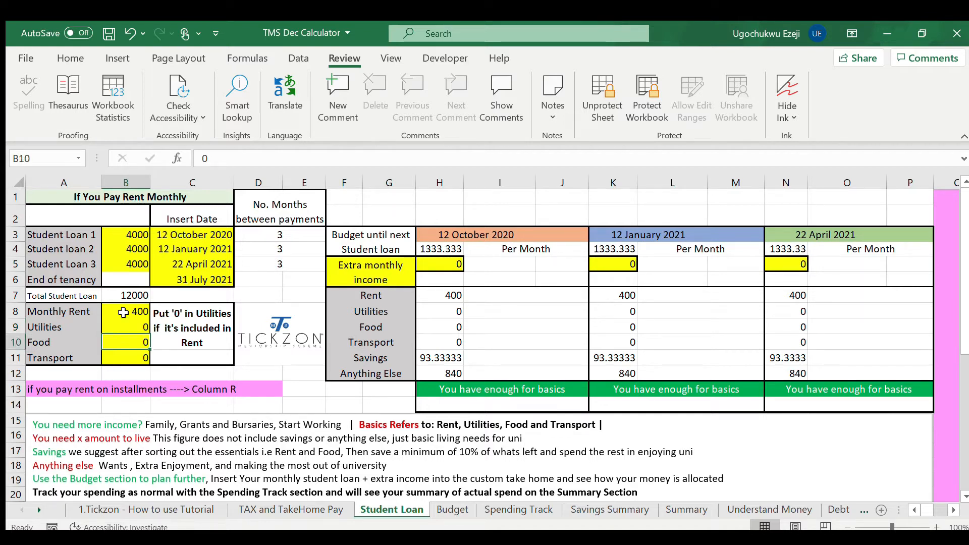
type("200")
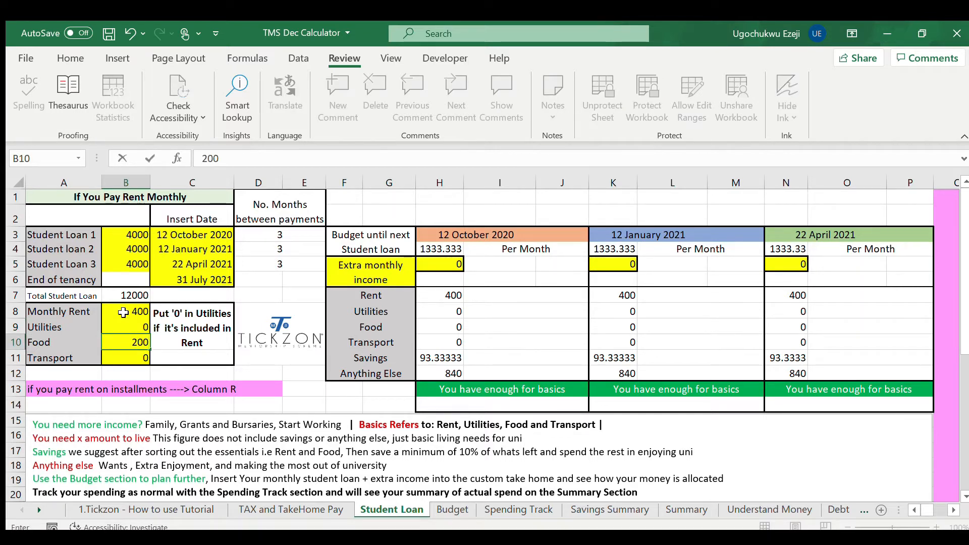
key("Return")
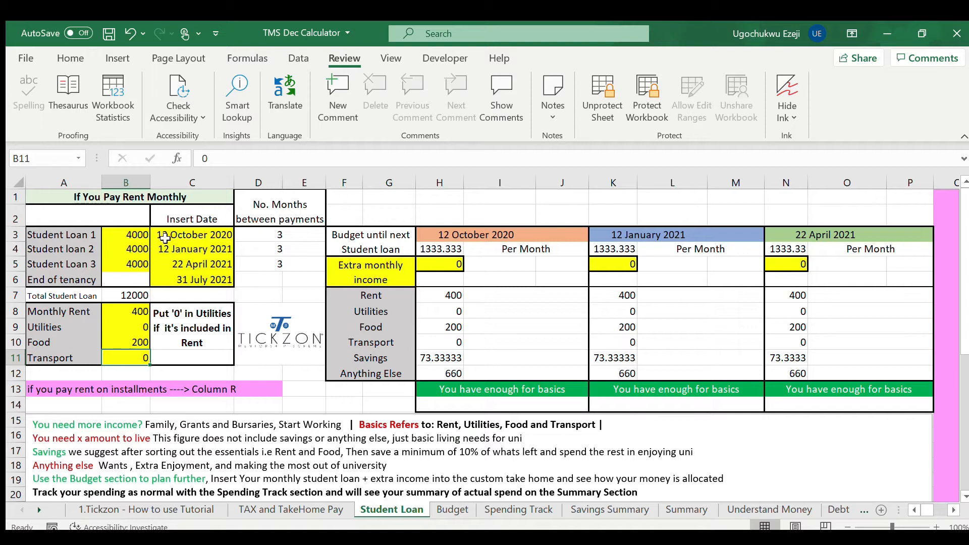
Change the Student Loan 1 payment date to 1/10/2020
double_click(167, 238)
key("Delete")
key("Delete")
type("1/10/")
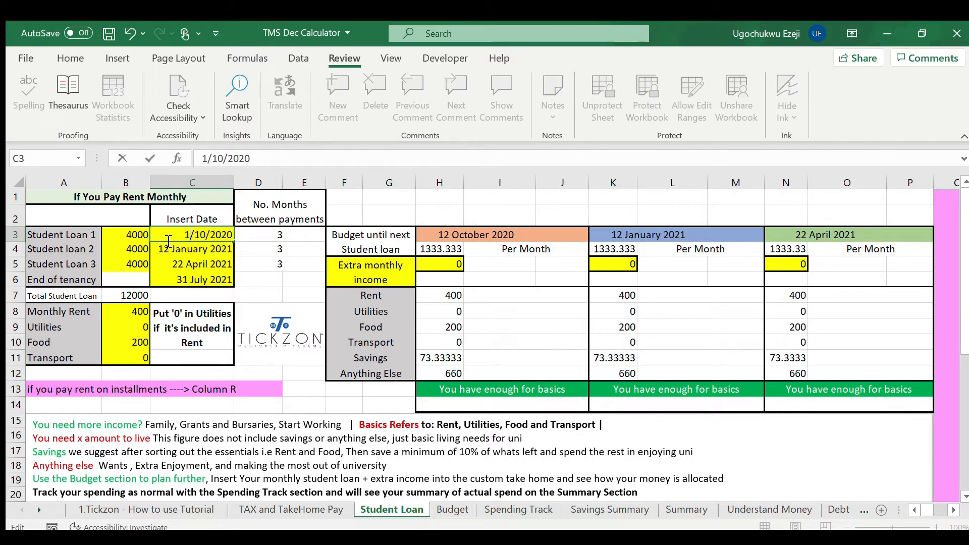
key("Return")
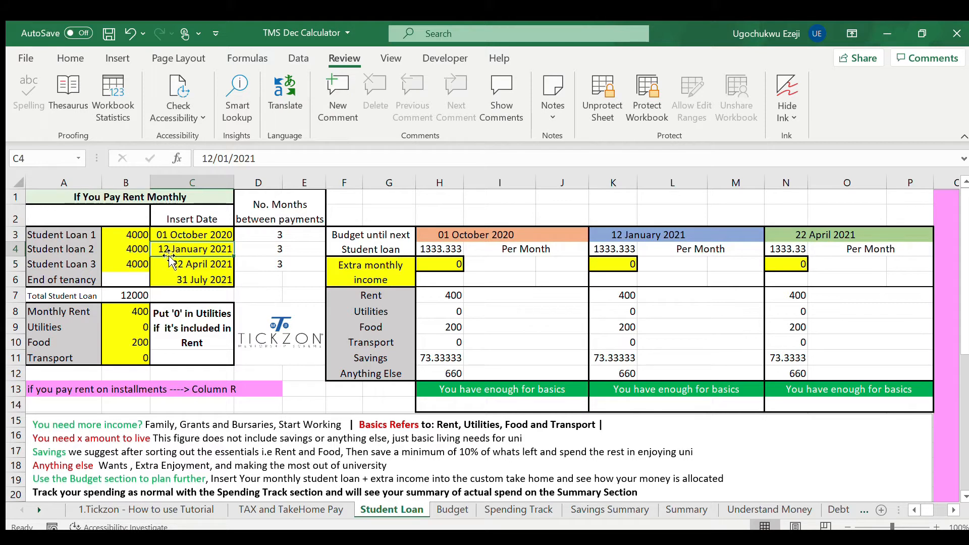
Change the Student Loan 2 payment date to 01/02/2021
double_click(164, 249)
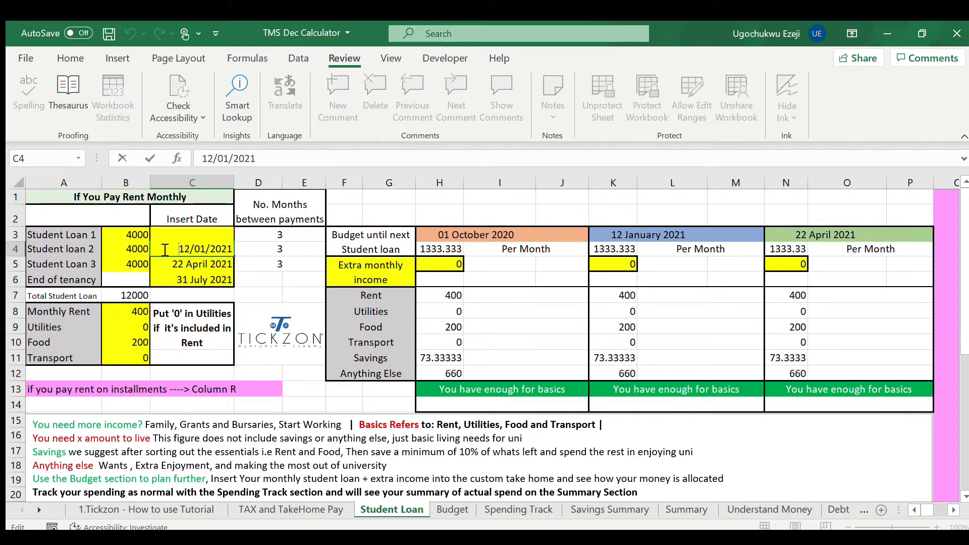
key("Delete")
key("Delete")
key("Delete")
key("Delete")
key("Delete")
type("01/")
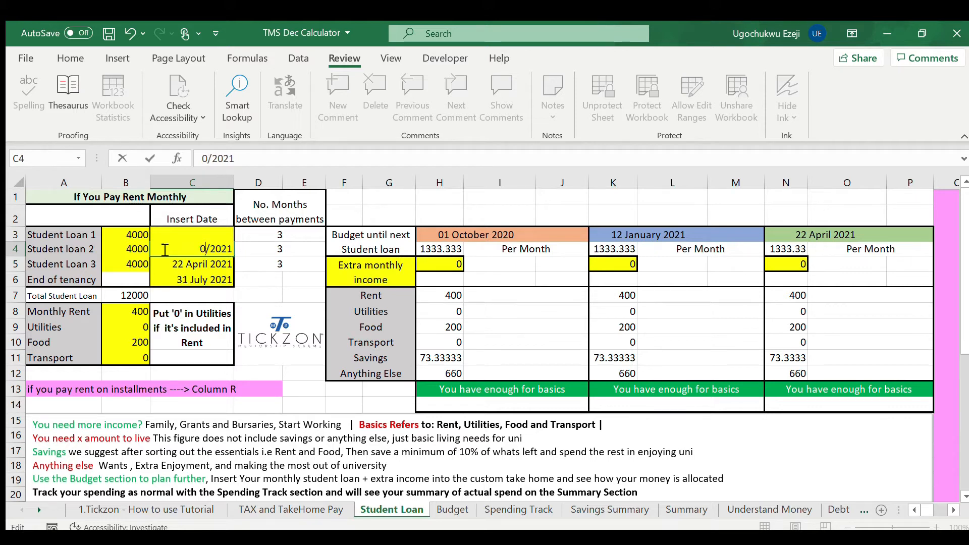
type("02")
key("Return")
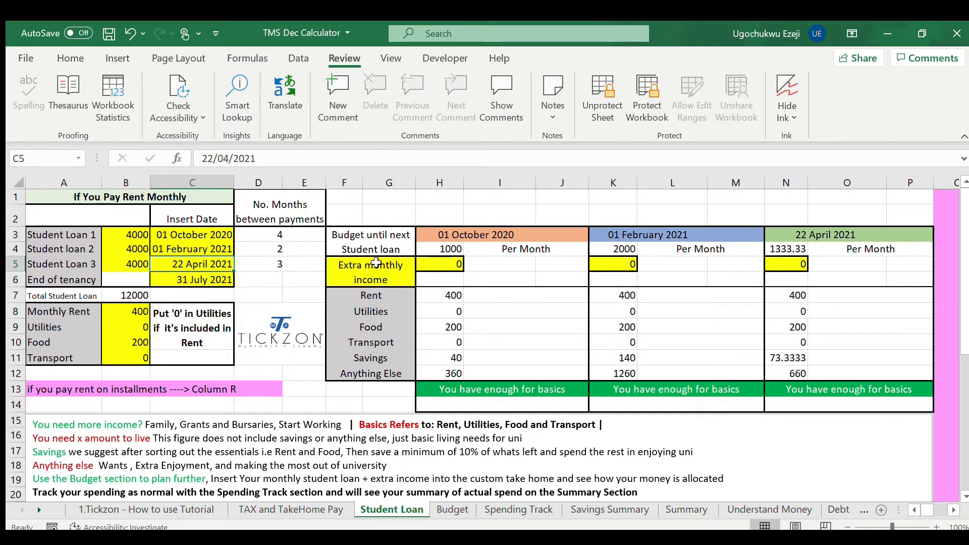
Enter 200 as the extra monthly income for the budget period starting 01 October 2020
left_click(456, 263)
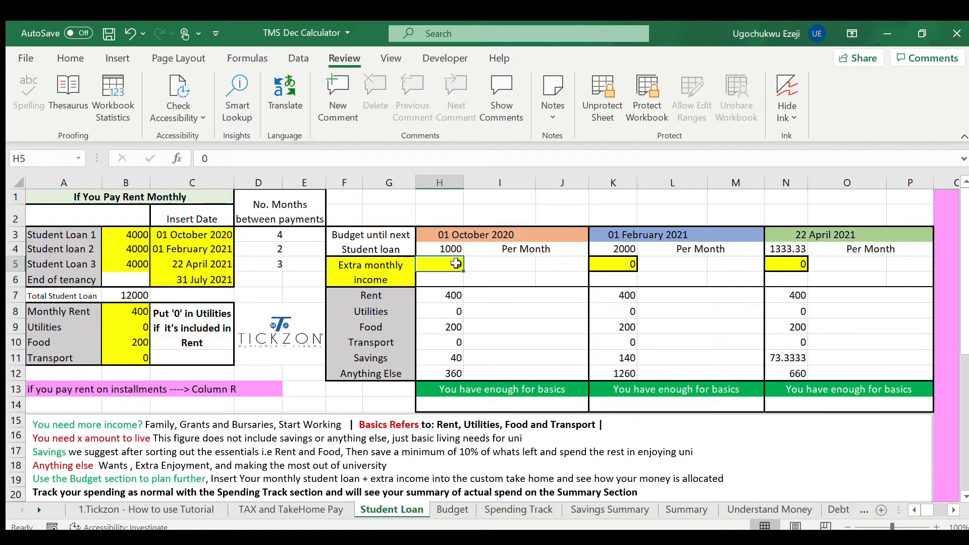
type("200")
key("Tab")
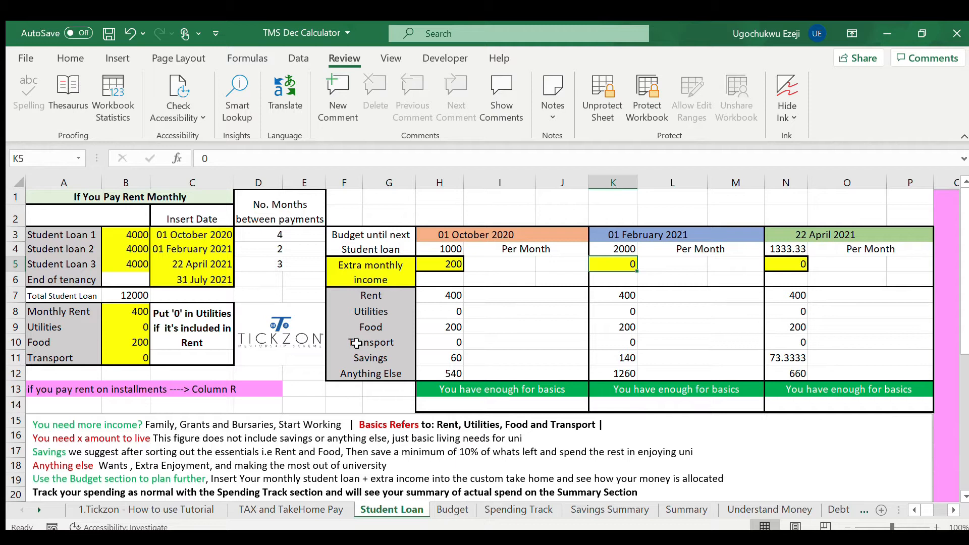
Raise the monthly rent to 800 in the monthly rent calculator
left_click(141, 313)
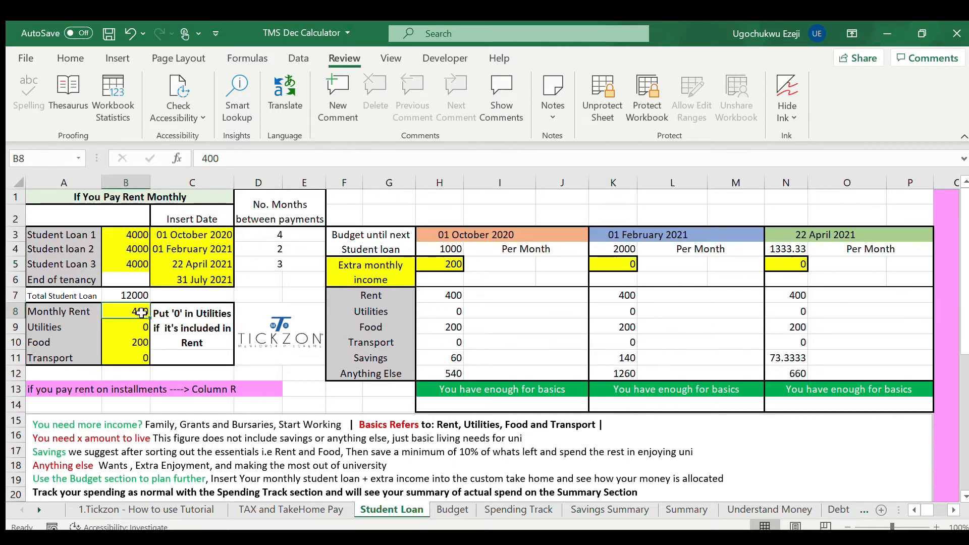
type("800")
key("Return")
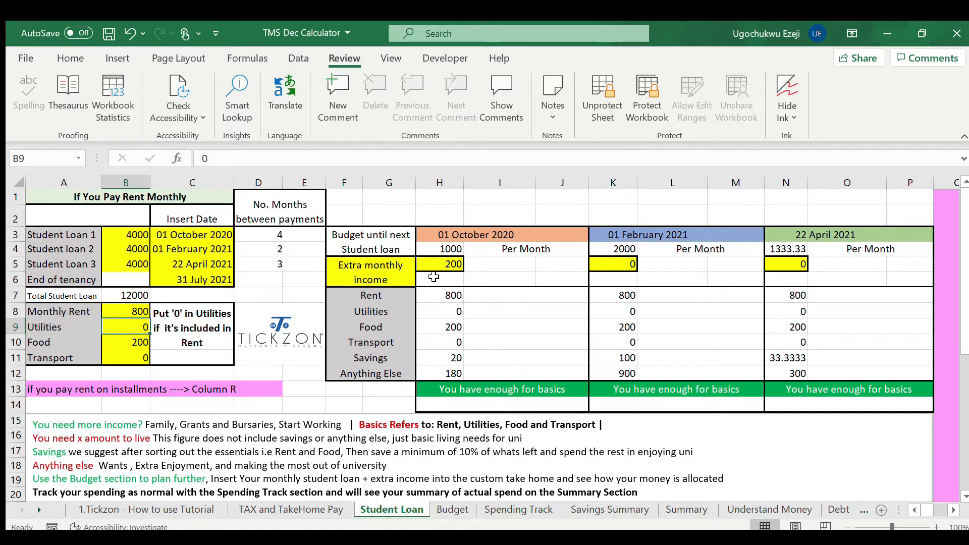
Try a monthly rent of 1000000, clear it and re-enter 800
left_click(122, 314)
type("1000000")
key("BackSpace")
key("BackSpace")
key("BackSpace")
key("BackSpace")
key("BackSpace")
key("BackSpace")
key("BackSpace")
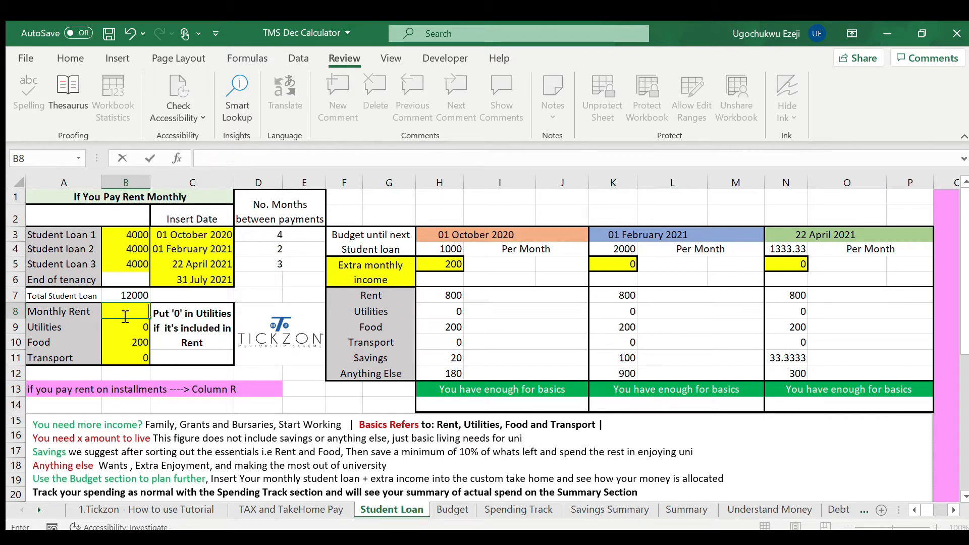
type("800")
key("Return")
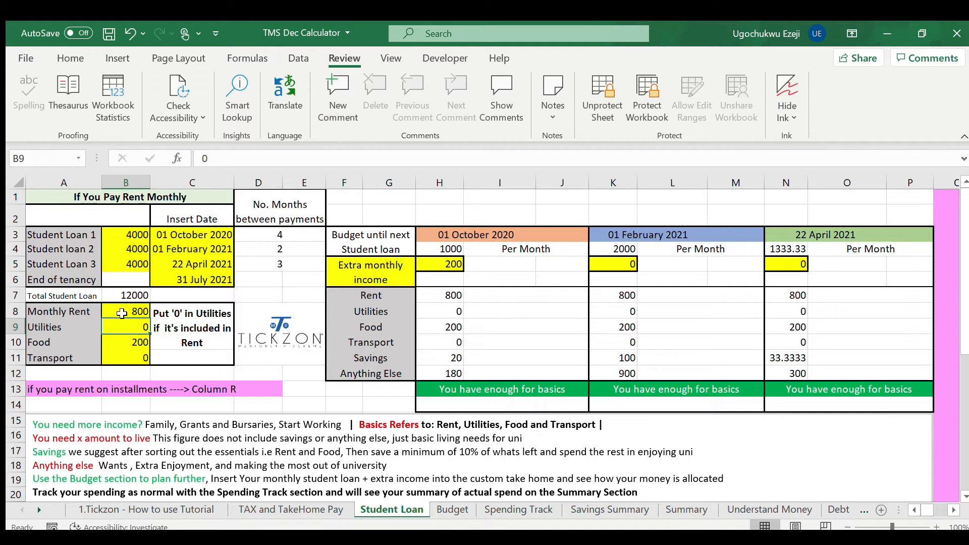
Set both the utilities and transport costs to 100 in the monthly rent calculator
type("100")
key("Return")
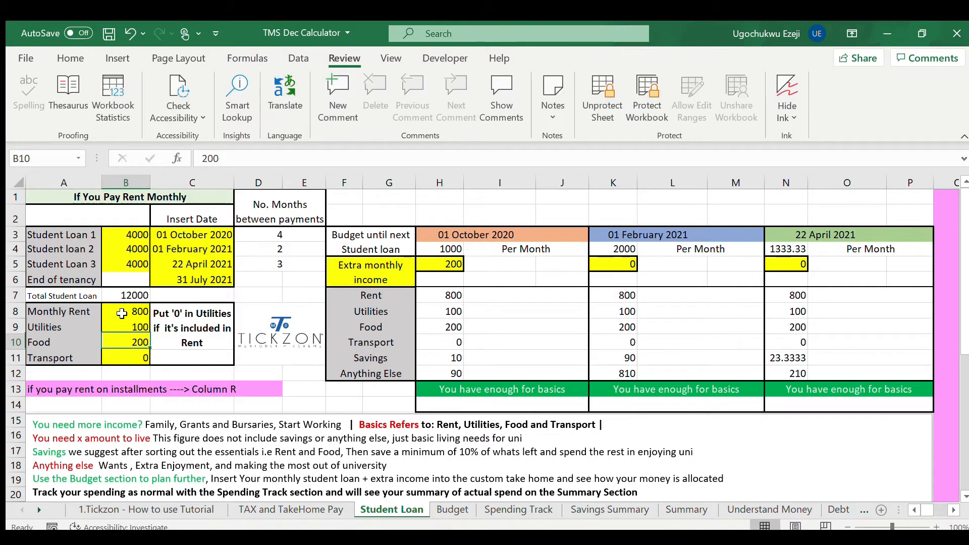
left_click(130, 358)
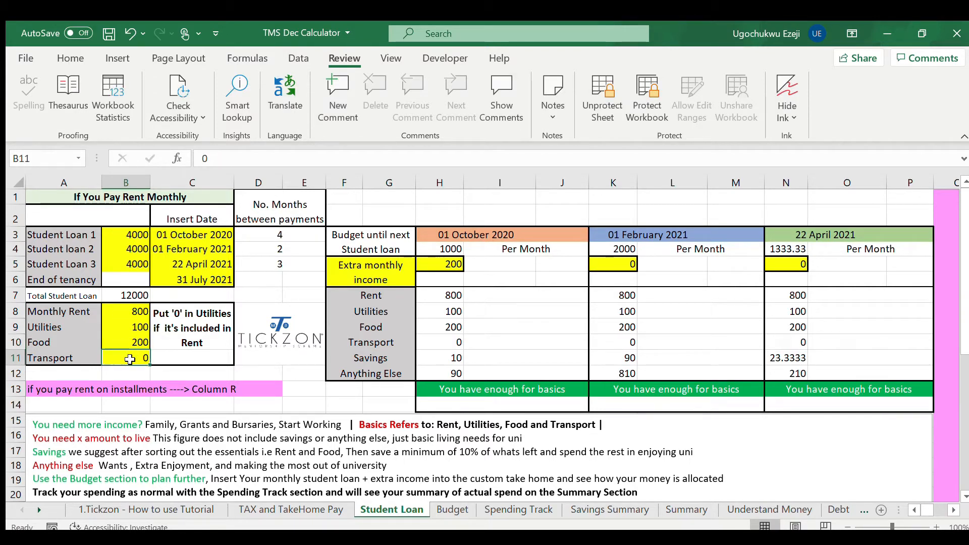
type("100")
key("Return")
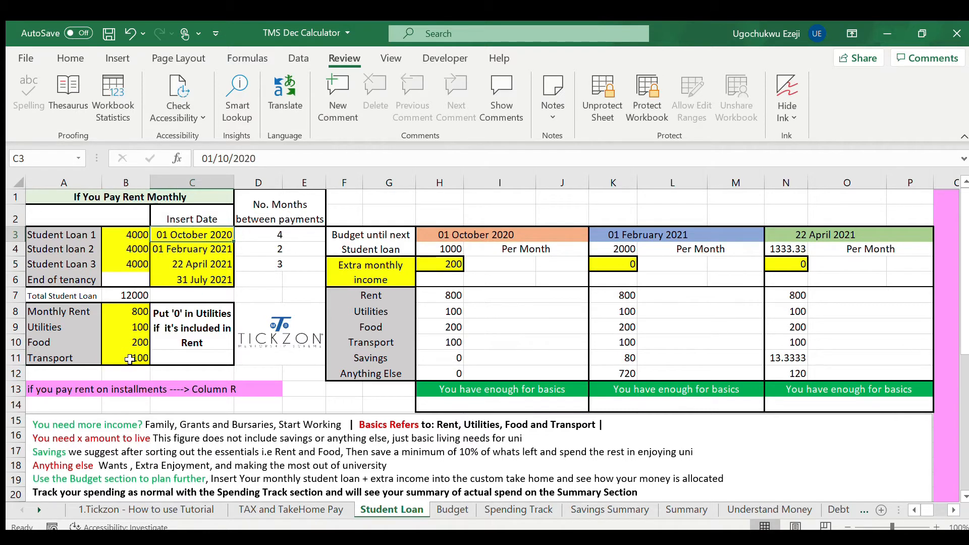
Clear the extra monthly income for the 01 October 2020 period in the monthly rent calculator
left_click(439, 265)
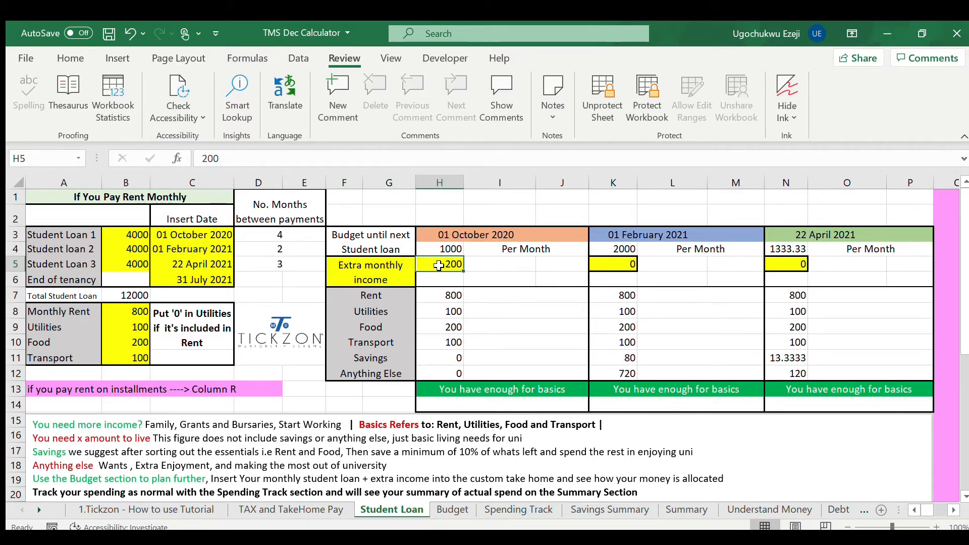
key("Delete")
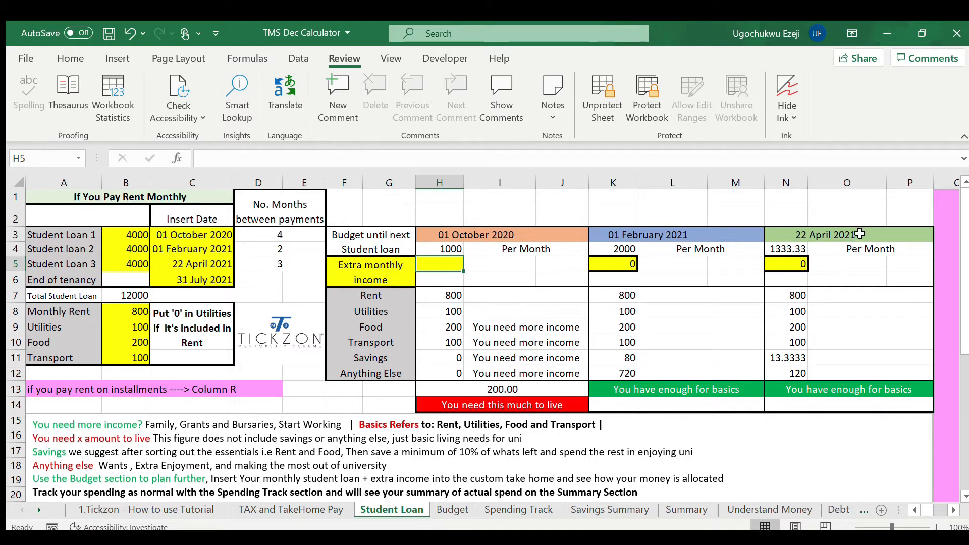
scroll(413, 415, "down", 2)
scroll(414, 415, "up", 2)
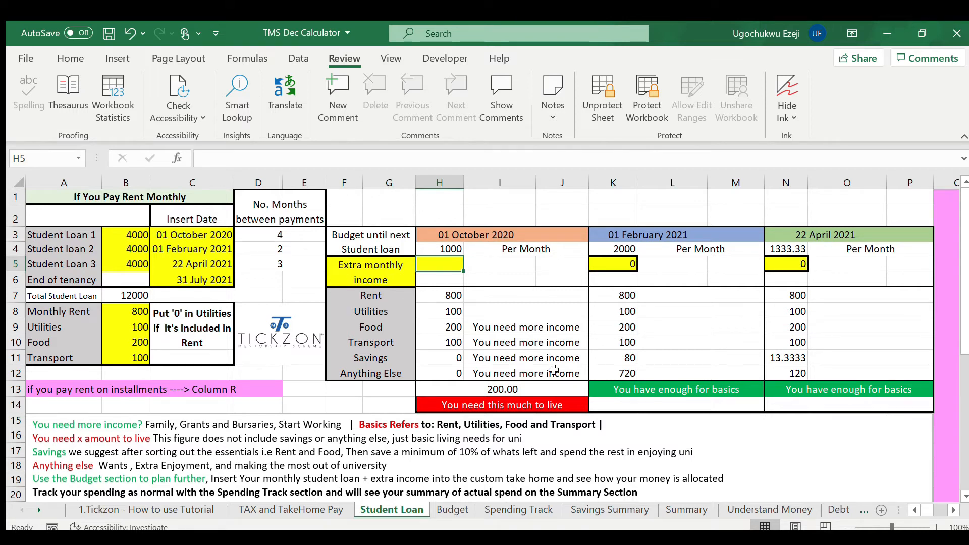
Enter 4000 as the amount for each of the three student loans in the rent installments calculator
scroll(294, 238, "right", 2)
scroll(167, 243, "left", 2)
scroll(570, 318, "right", 10)
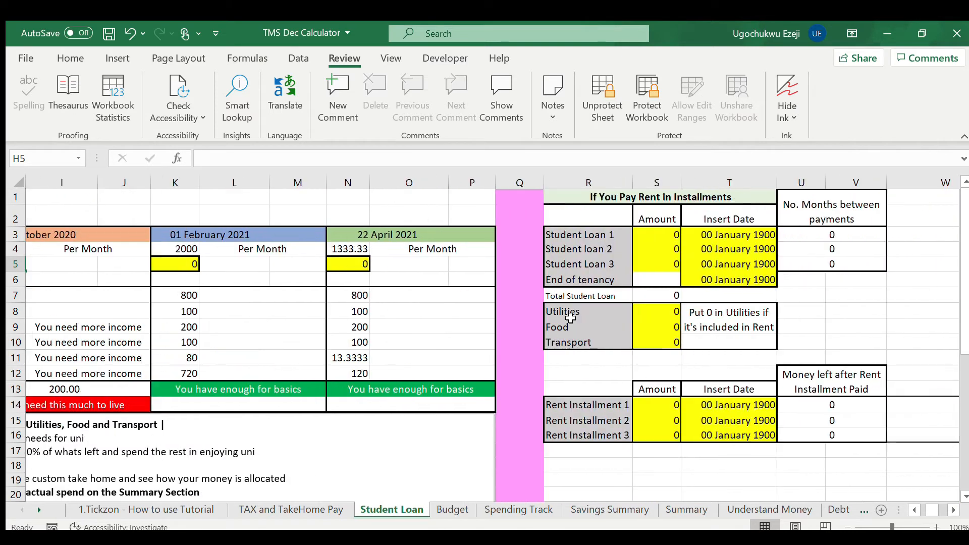
scroll(570, 318, "right", 4)
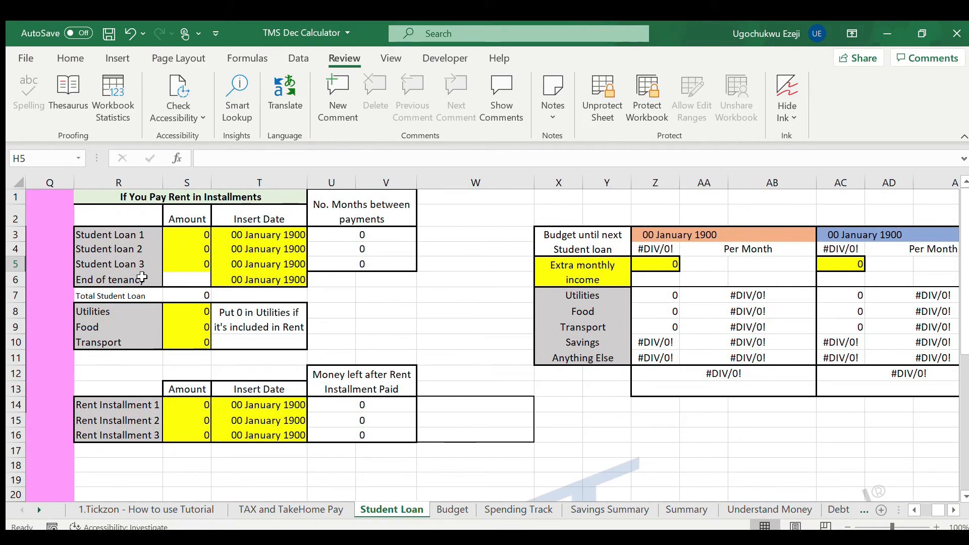
left_click(168, 234)
type("4000")
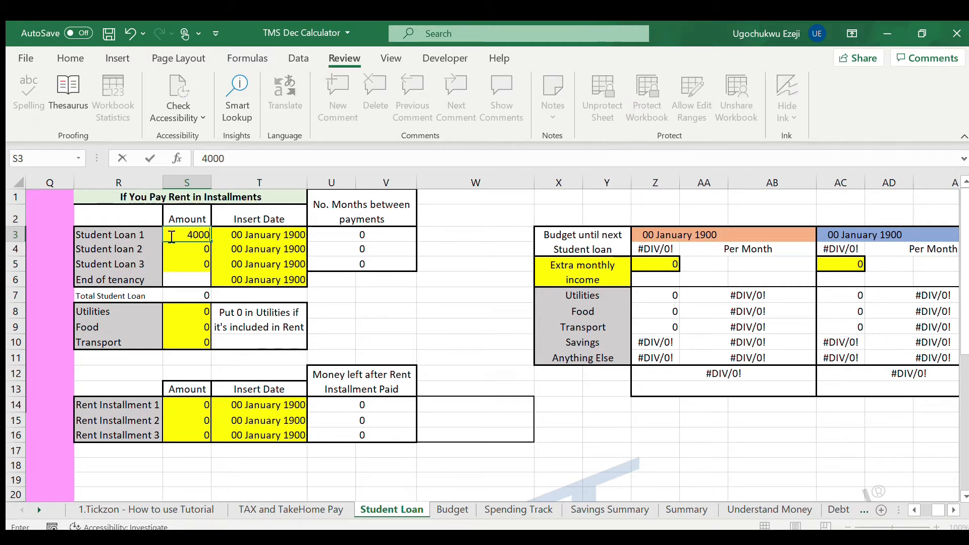
key("Return")
type("4000")
key("Return")
type("40")
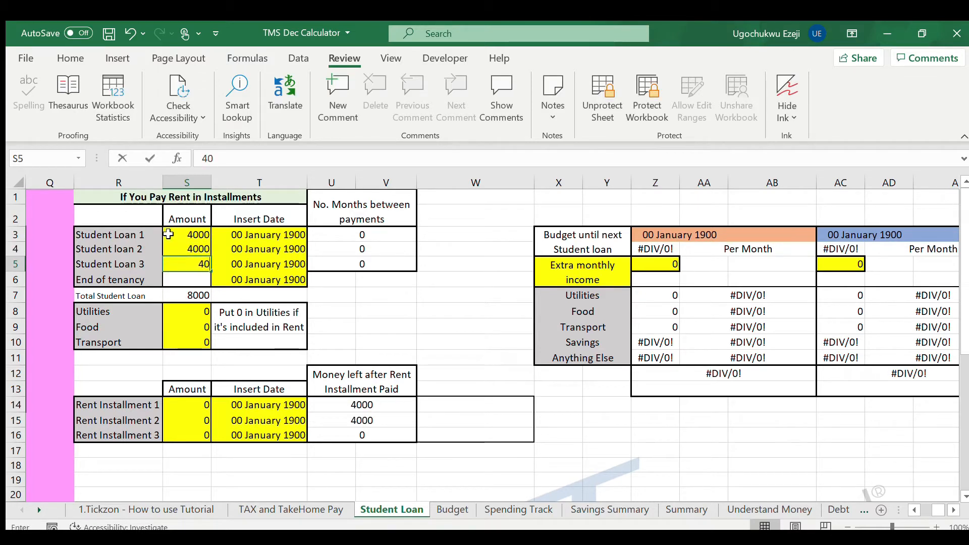
type("00")
key("Return")
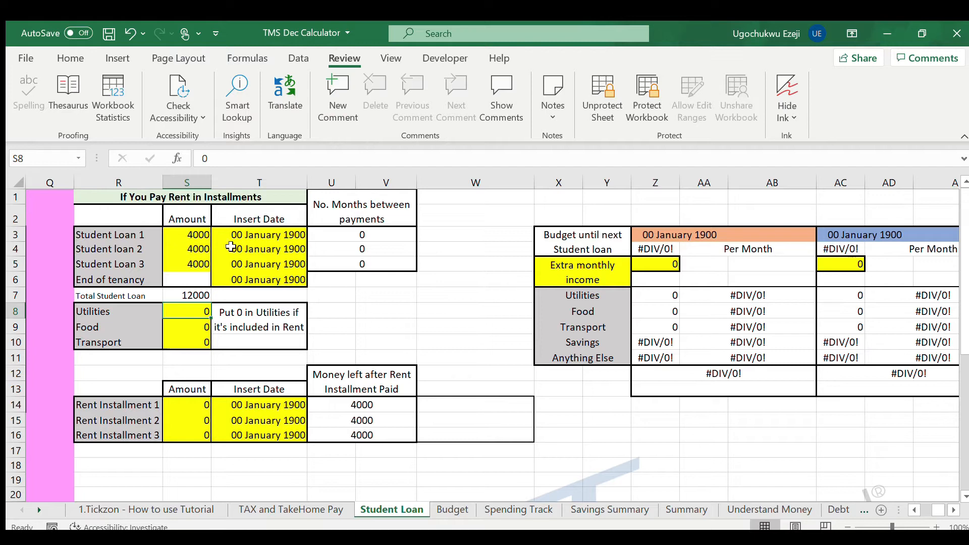
Date the three student loans 01/10/2020, 01/02/2021 and 20/04/2021 in the rent installments calculator
left_click(251, 235)
type("1/10/2020")
key("Return")
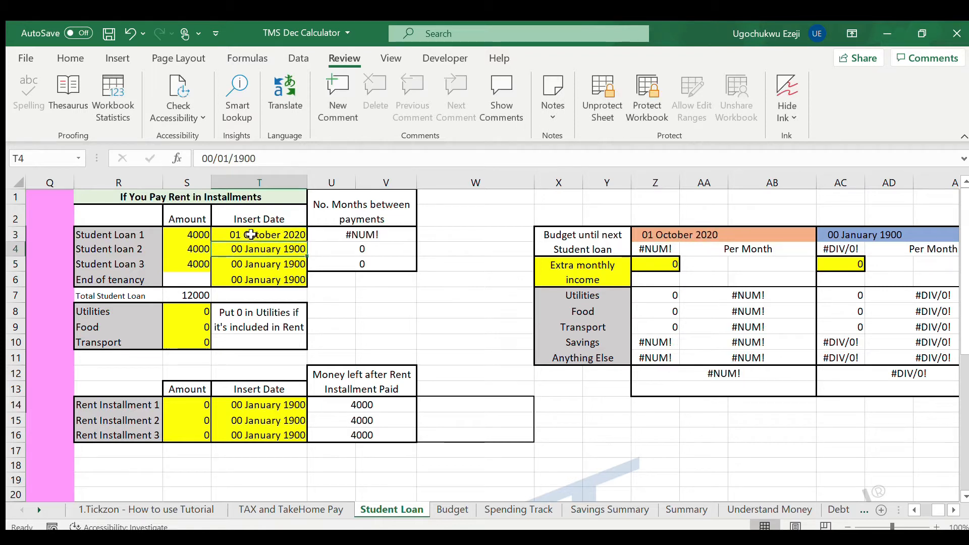
type("01/")
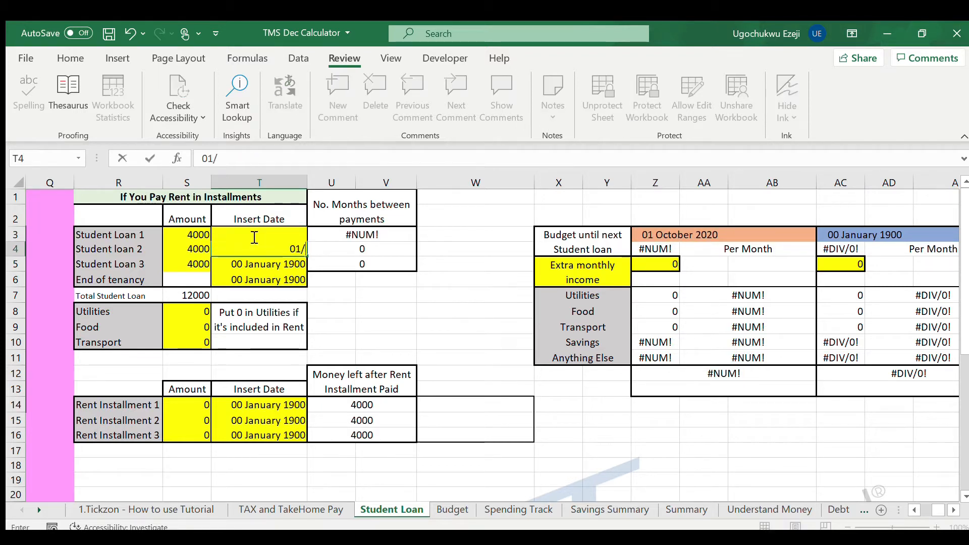
type("02/2021")
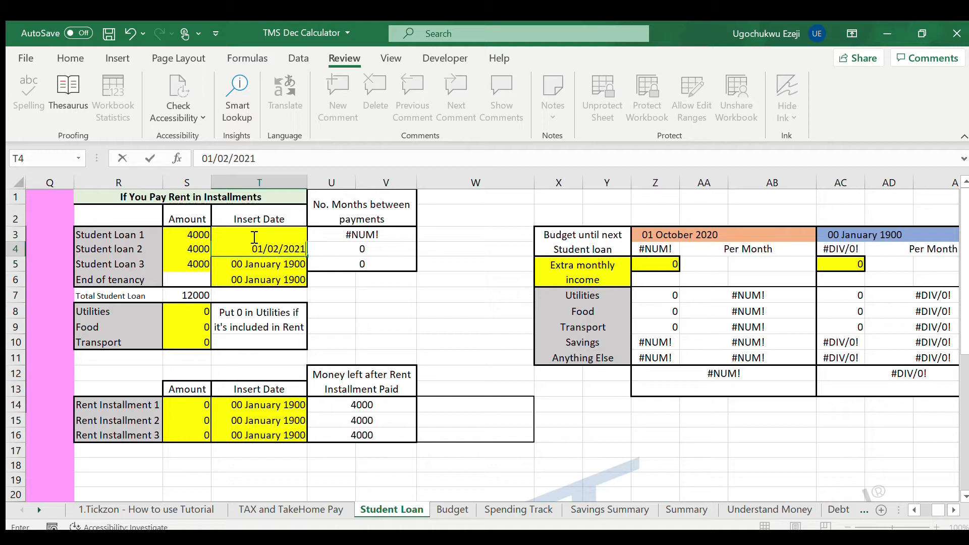
key("Return")
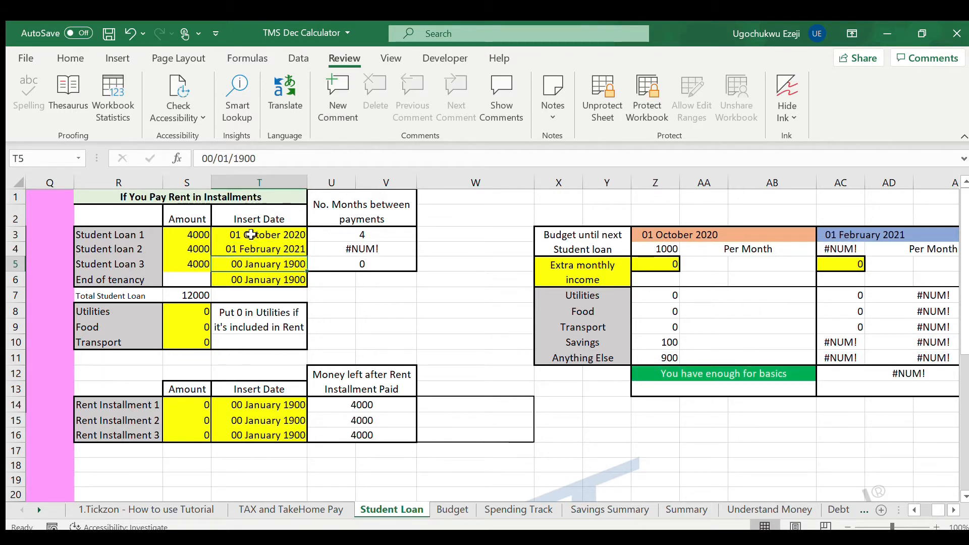
type("20/04")
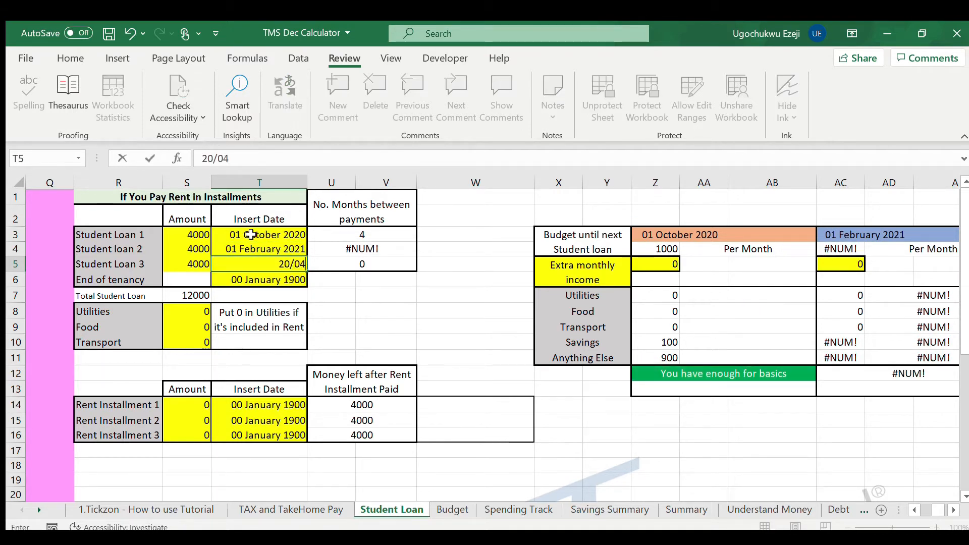
type("/2021")
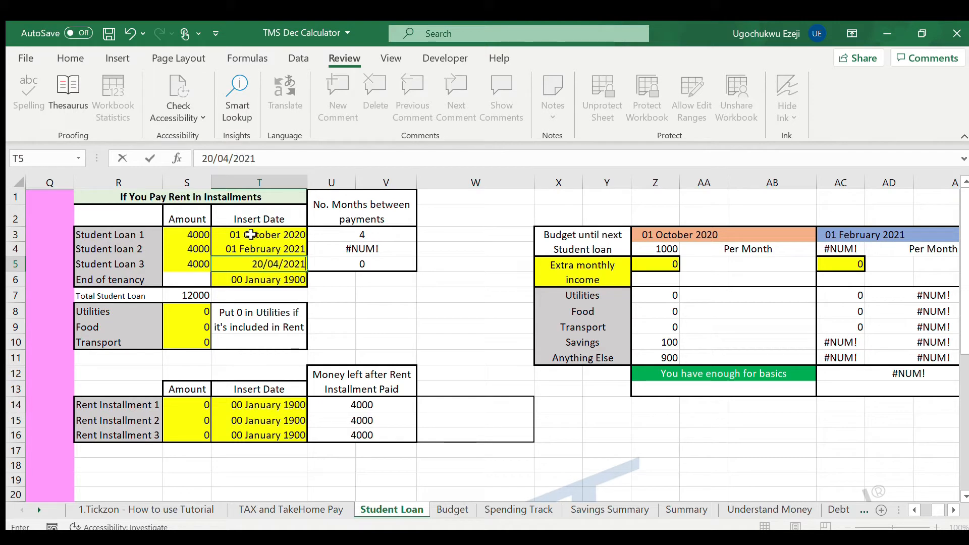
key("Return")
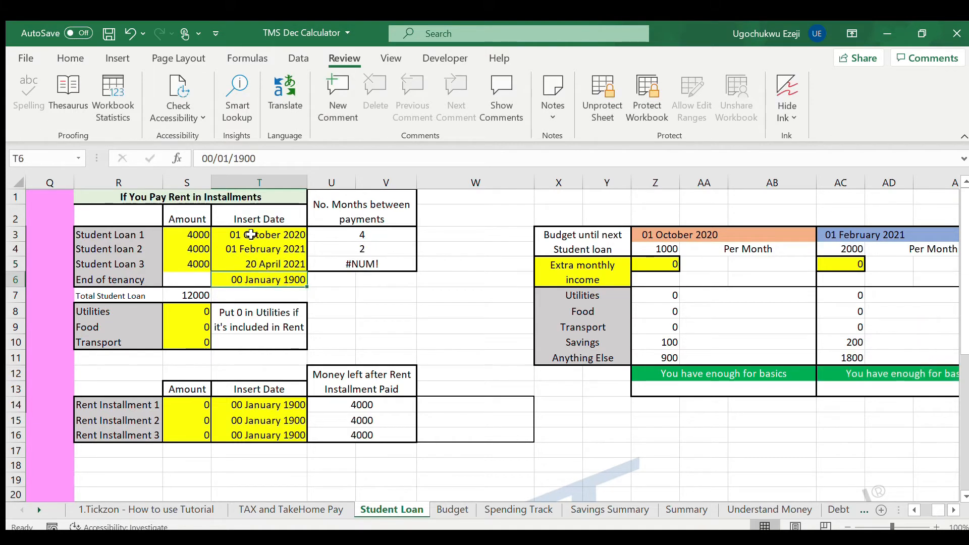
Set the end of tenancy date to 07/07/2021 in the rent installments calculator
type("07")
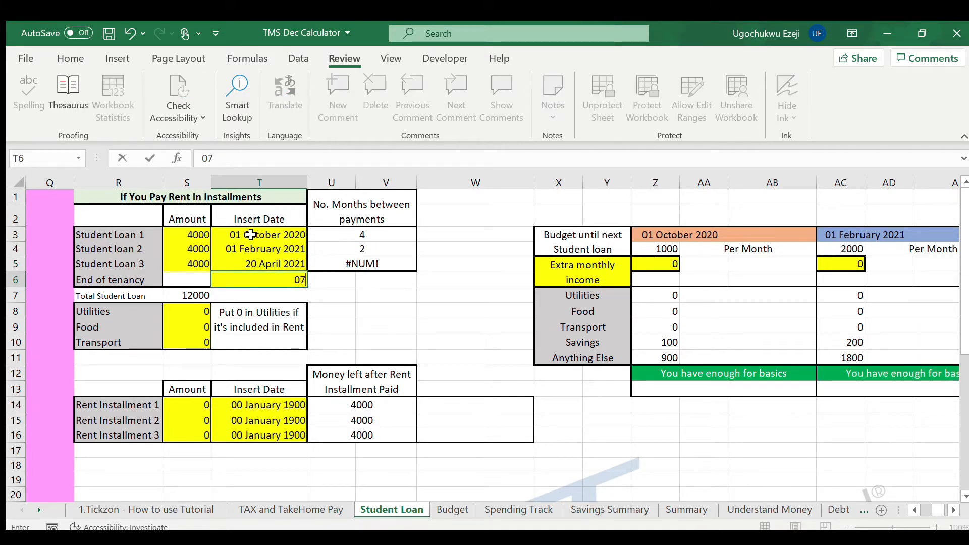
type("/07/2021")
key("Return")
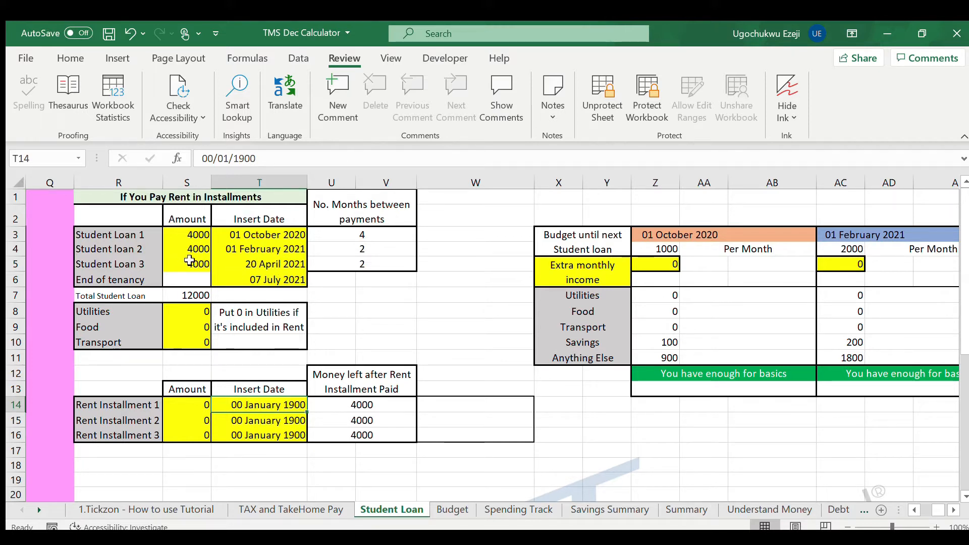
Set the food cost to 300 in the rent installments calculator
left_click(184, 333)
type("300")
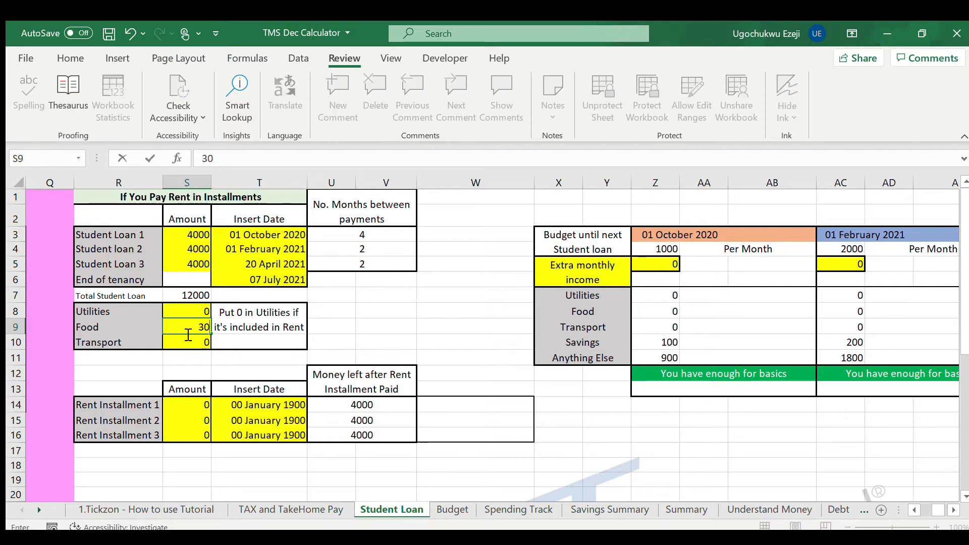
key("Return")
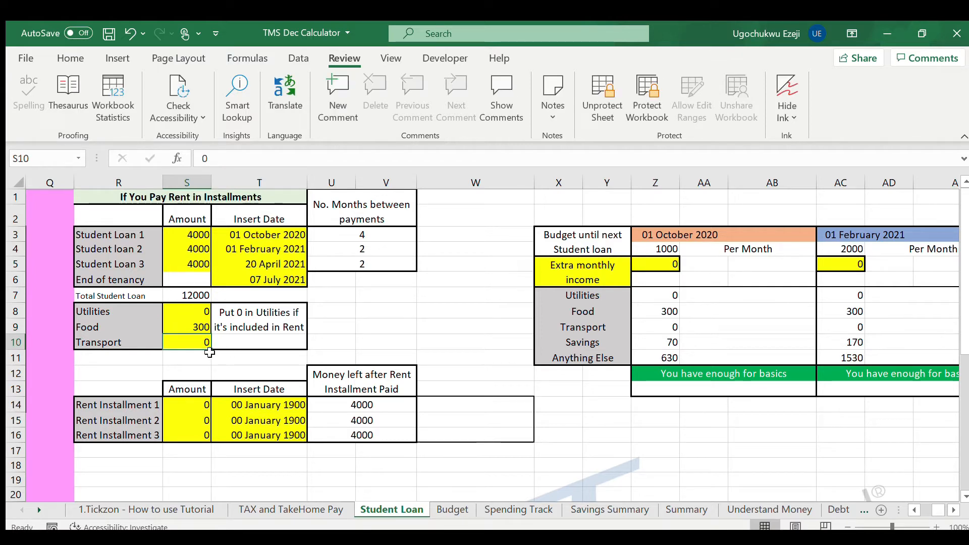
Enter rent installment amounts of 1150, 1500 and 1600 for installments 1 to 3
left_click(199, 408)
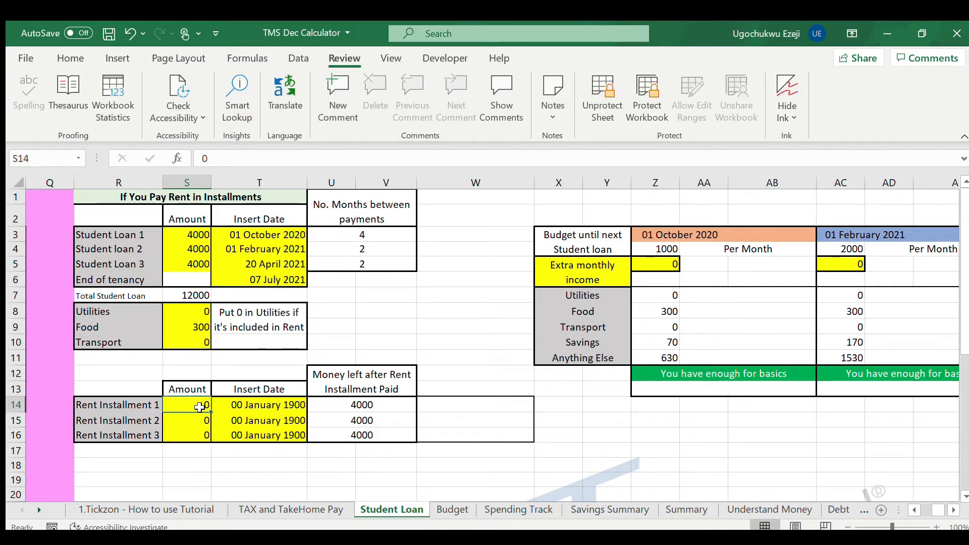
type("11")
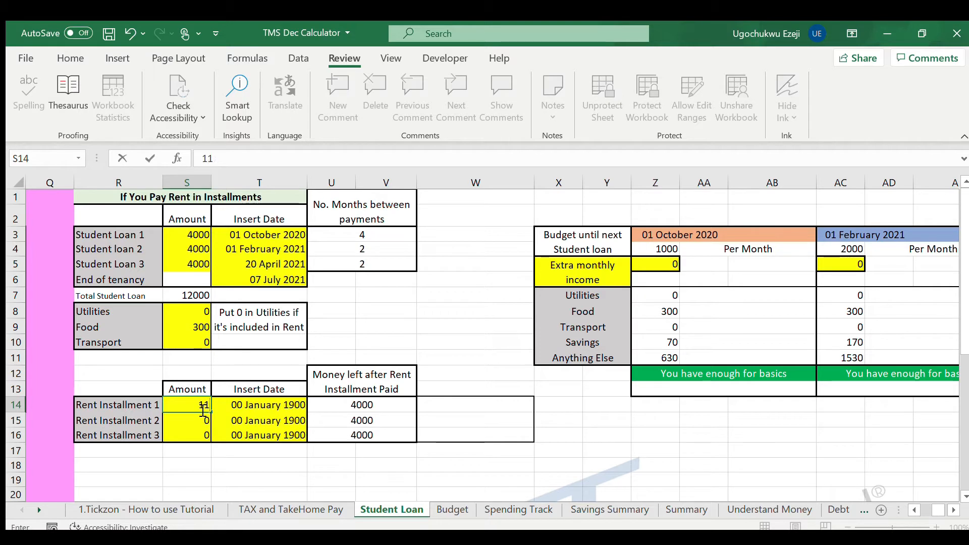
type("500")
key("BackSpace")
key("Return")
type("1")
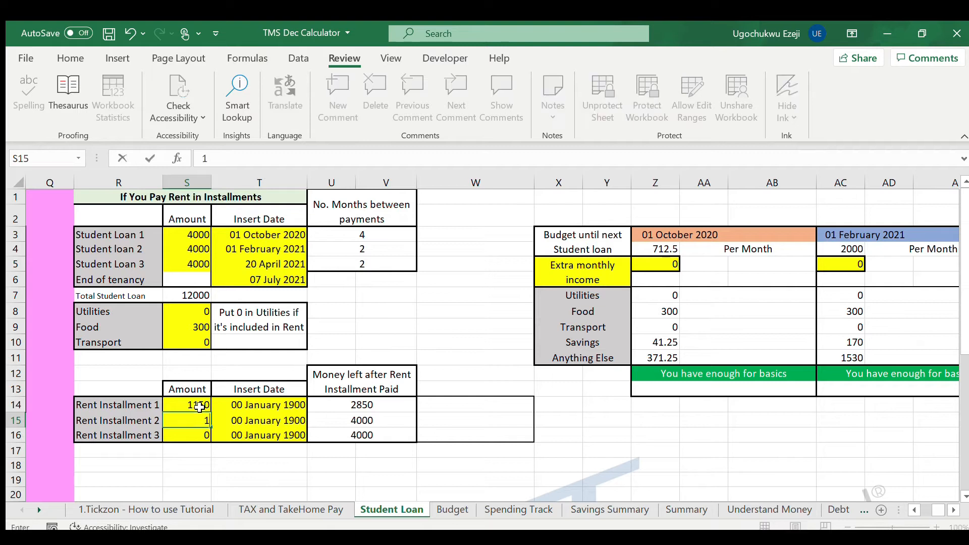
type("5000")
key("BackSpace")
key("Return")
type("1600")
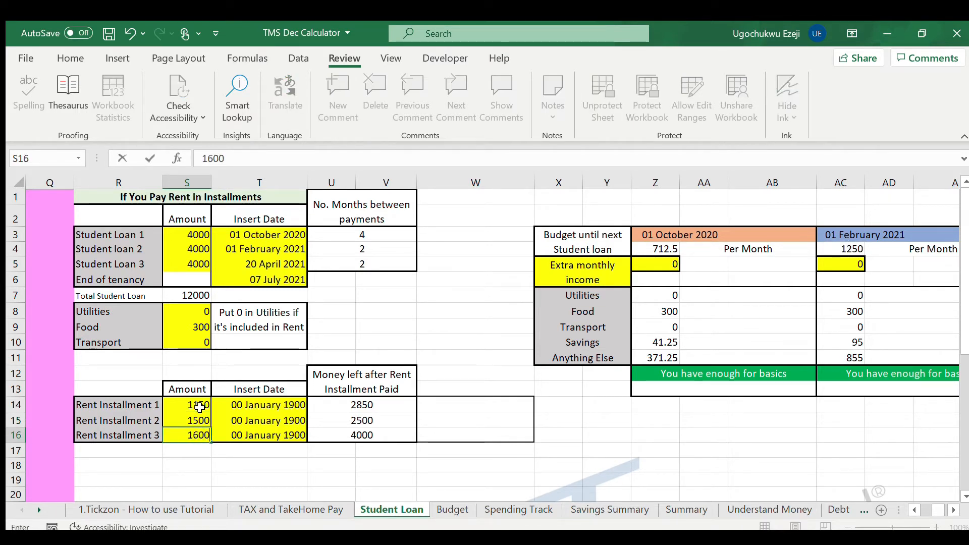
key("Tab")
Date the three rent installments 01/11/2020, 01/02/2021 and 02/04/2021
left_click(269, 407)
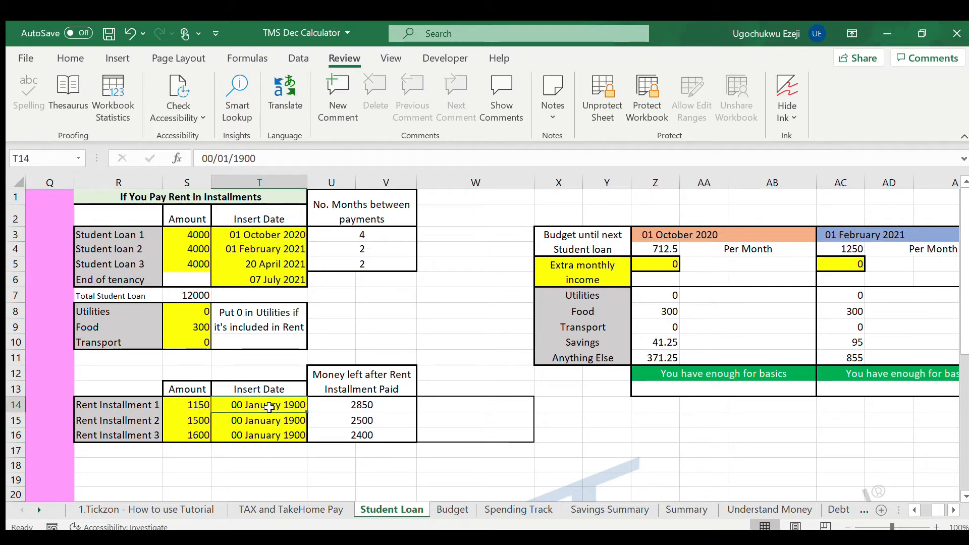
scroll(269, 407, "right", 3)
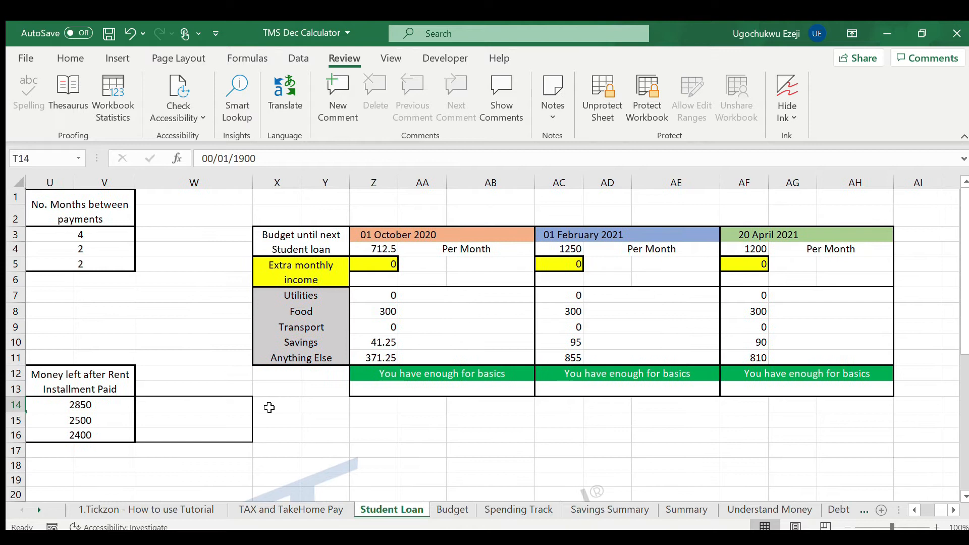
scroll(269, 407, "left", 2)
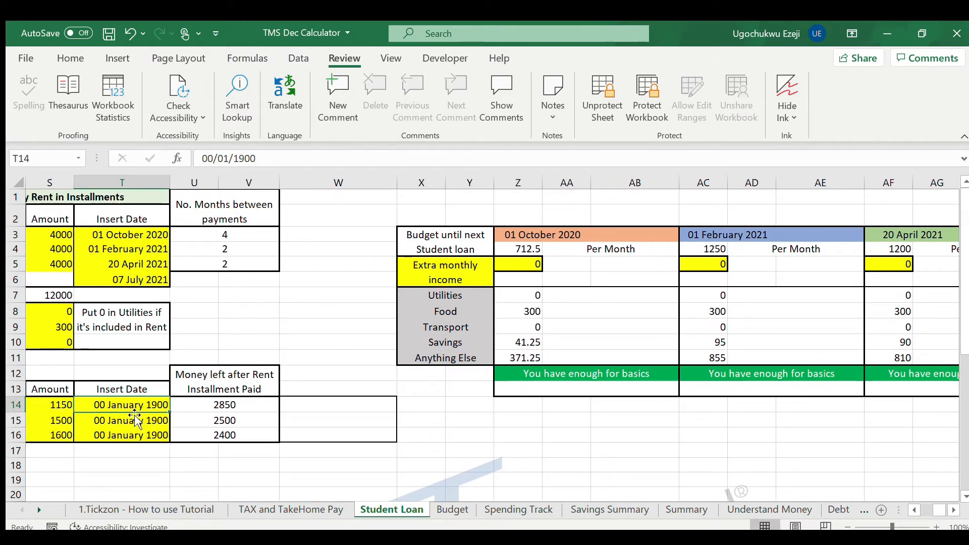
type("01")
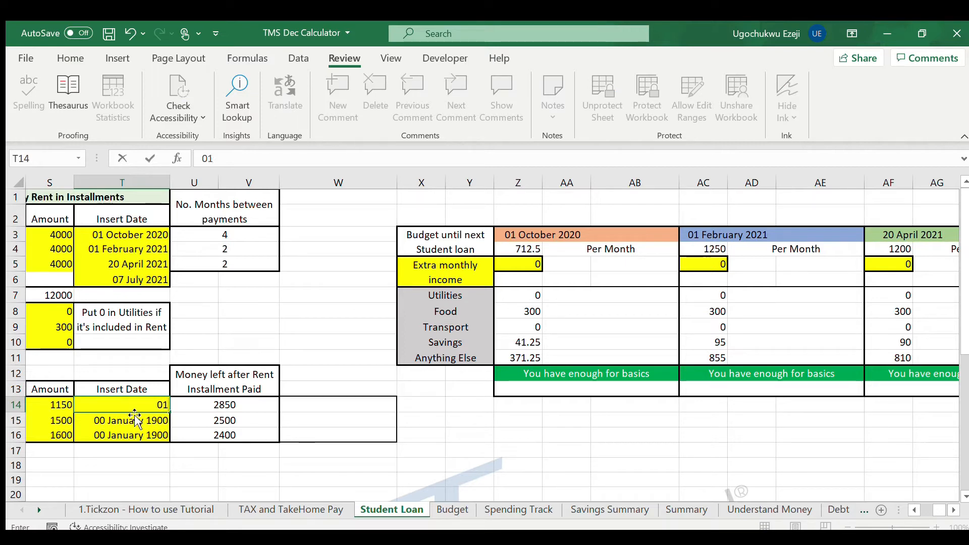
type("/11/20202")
key("BackSpace")
key("Return")
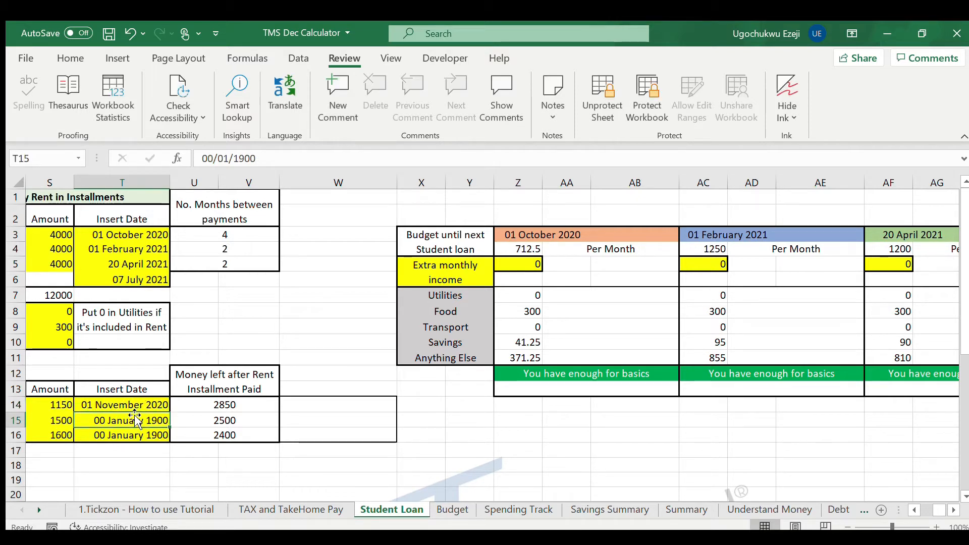
type("01/02/2021")
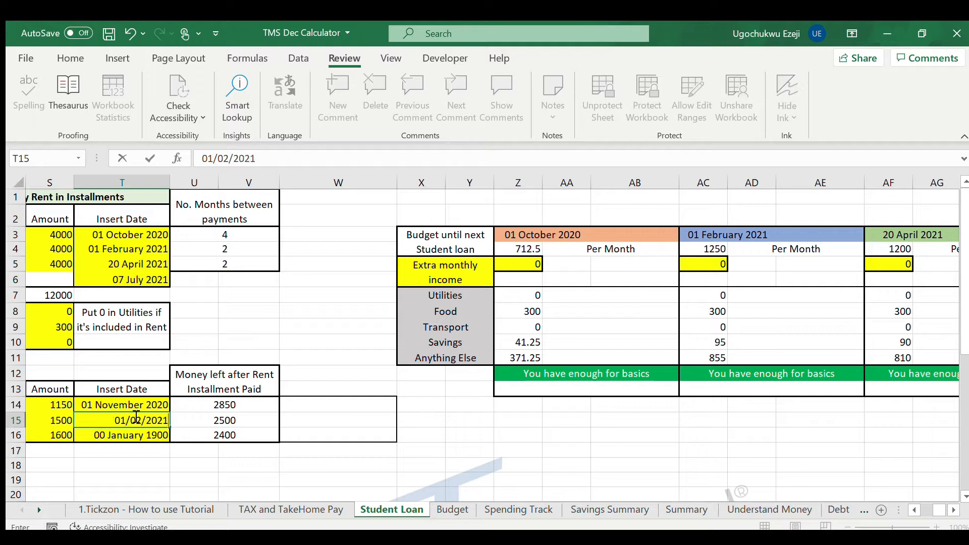
key("Return")
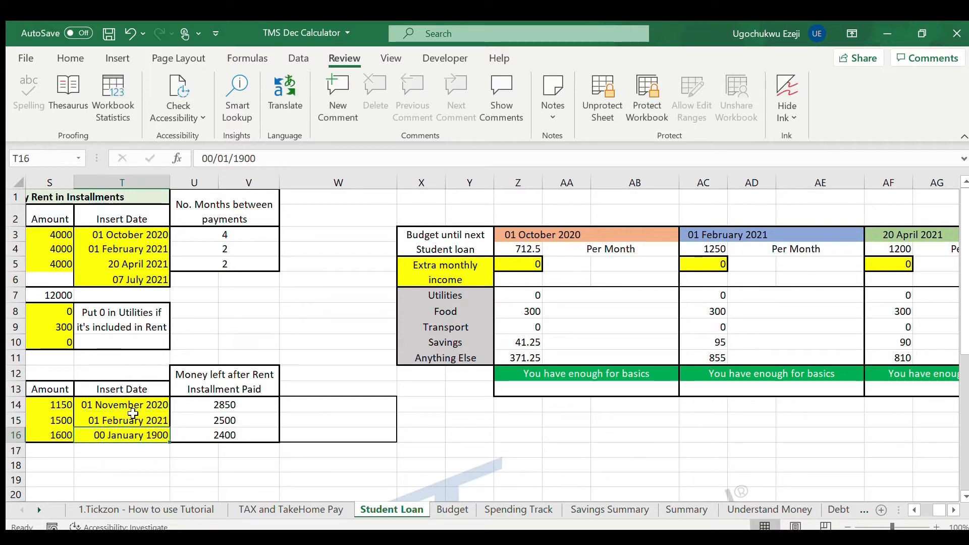
type("02/04/2021")
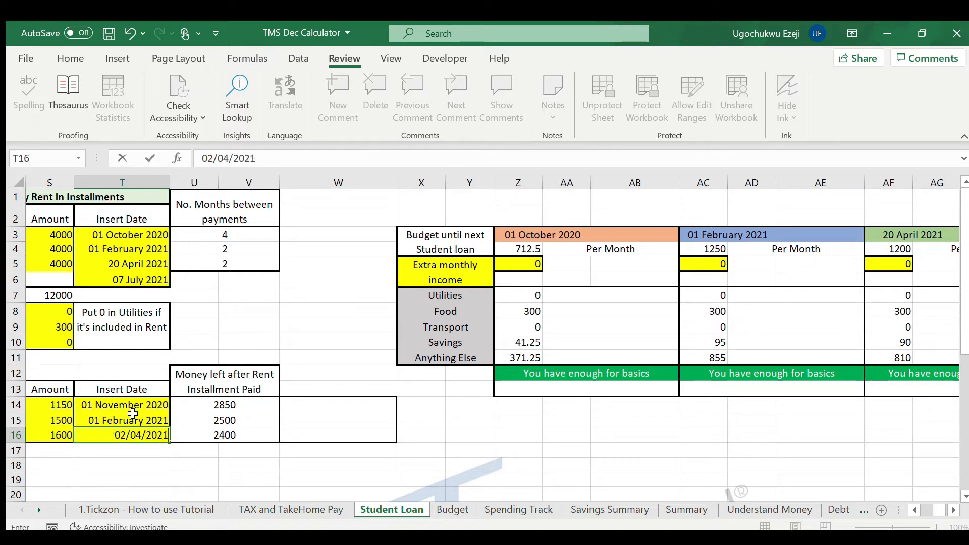
key("Return")
Change the date of Rent Installment 2 to 03/03/2021
scroll(300, 439, "left", 3)
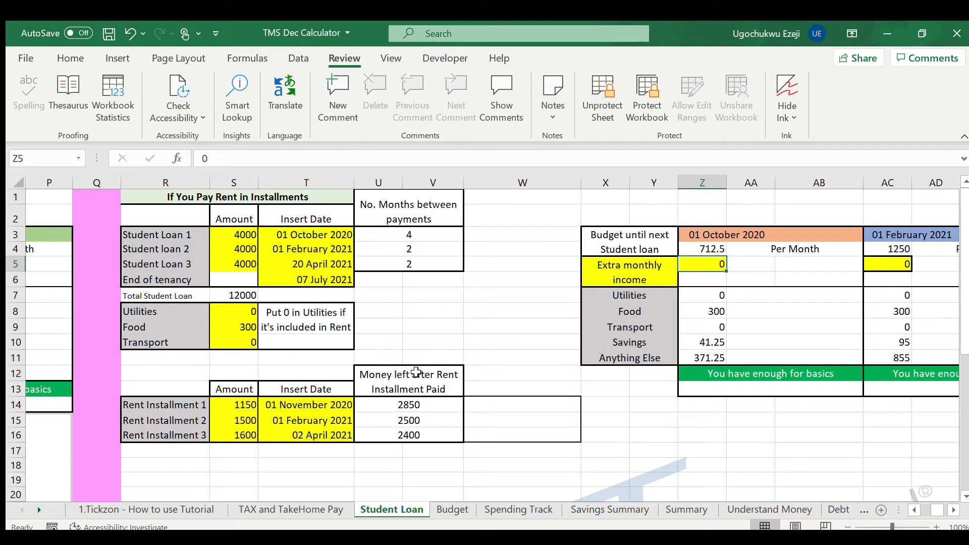
scroll(408, 376, "right", 2)
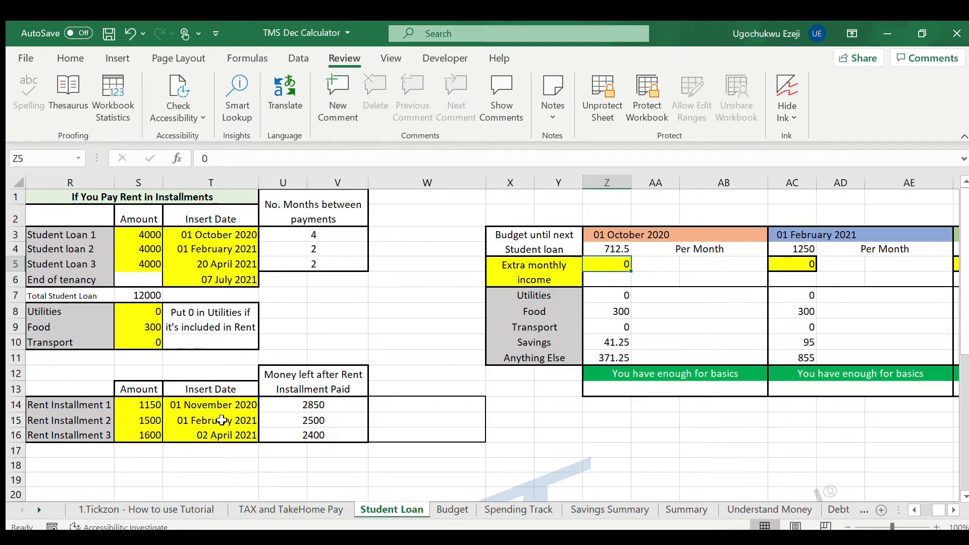
left_click(240, 424)
type("03/")
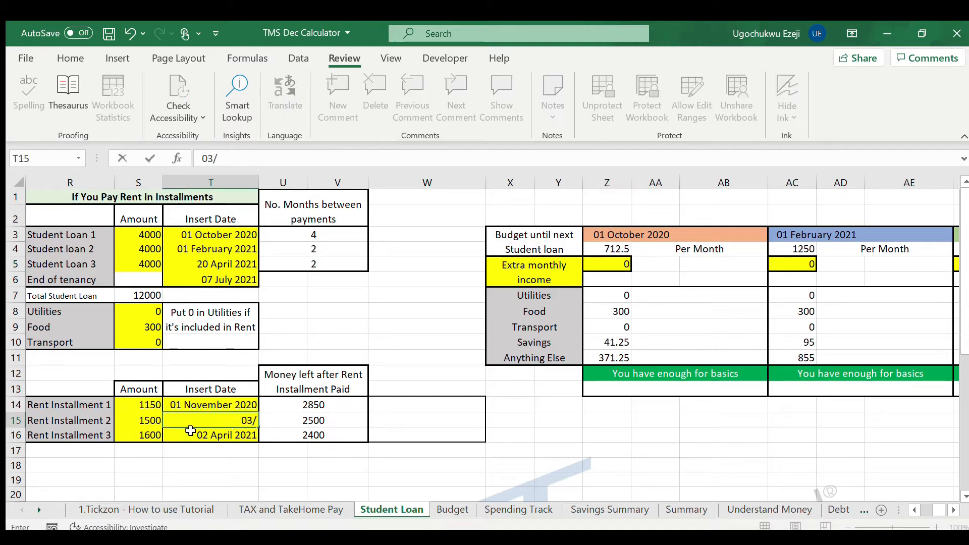
type("03/2021")
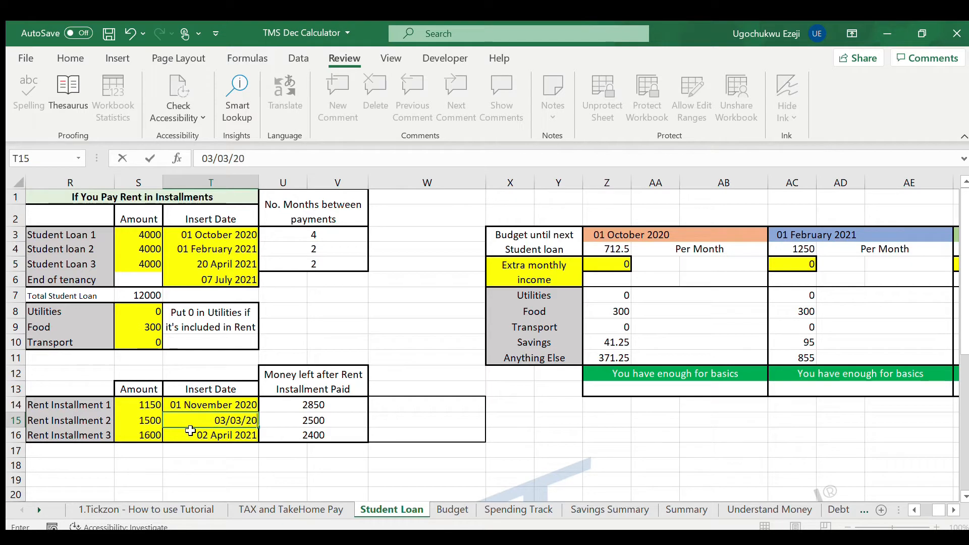
key("Return")
Review the dates in the rent installments calculator, from the rent installments up to the student loan payments
key("Up")
key("Up")
key("Up")
key("Down")
key("Down")
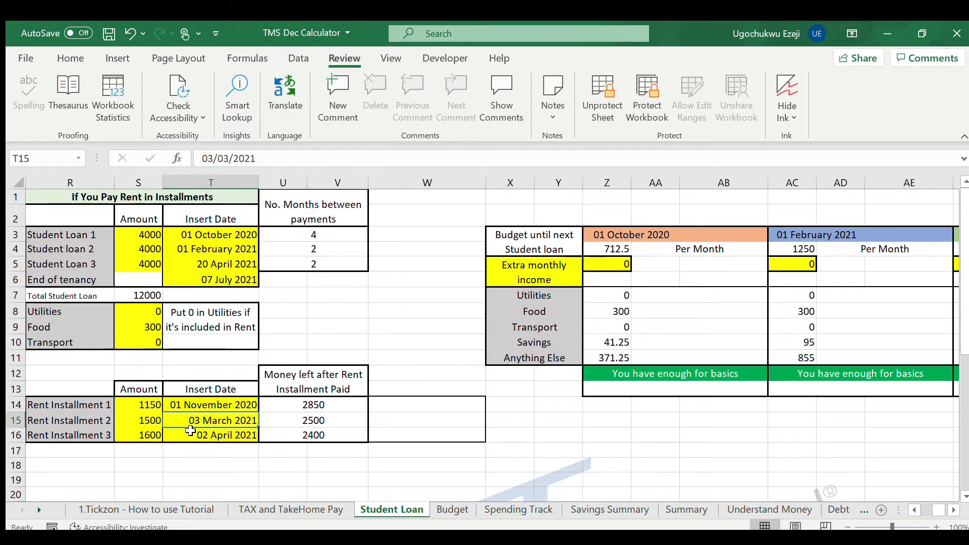
key("Up")
key("Up")
key("Up")
key("Up")
key("Up")
key("Up")
key("Up")
key("Up")
key("Up")
key("Up")
key("Up")
key("Up")
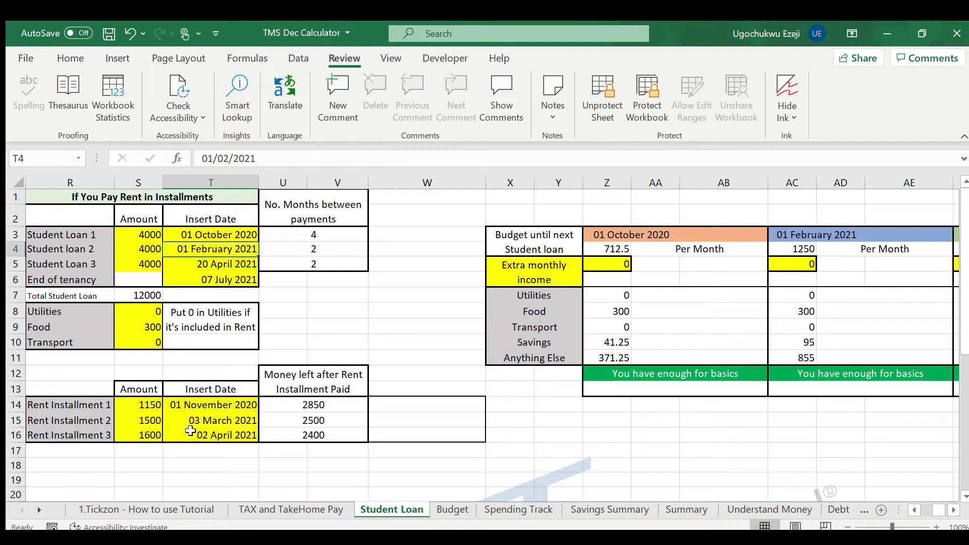
key("Down")
key("Up")
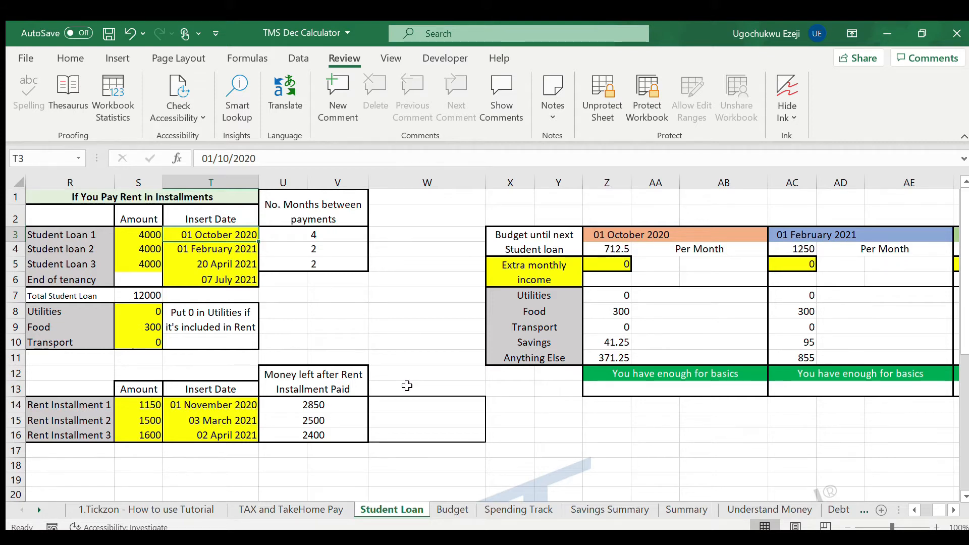
Set the extra monthly income to 200 in the installments budget for 01 October 2020
scroll(404, 385, "right", 4)
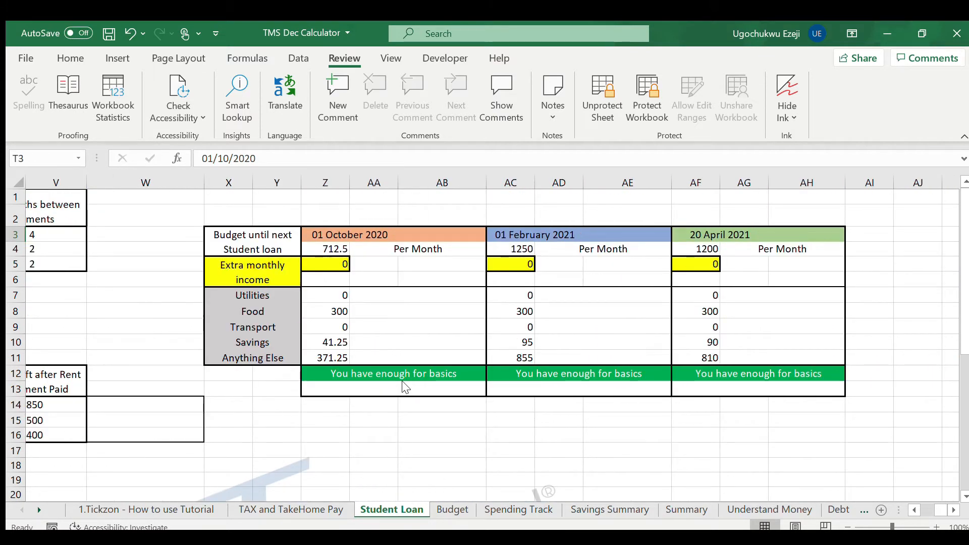
left_click(318, 266)
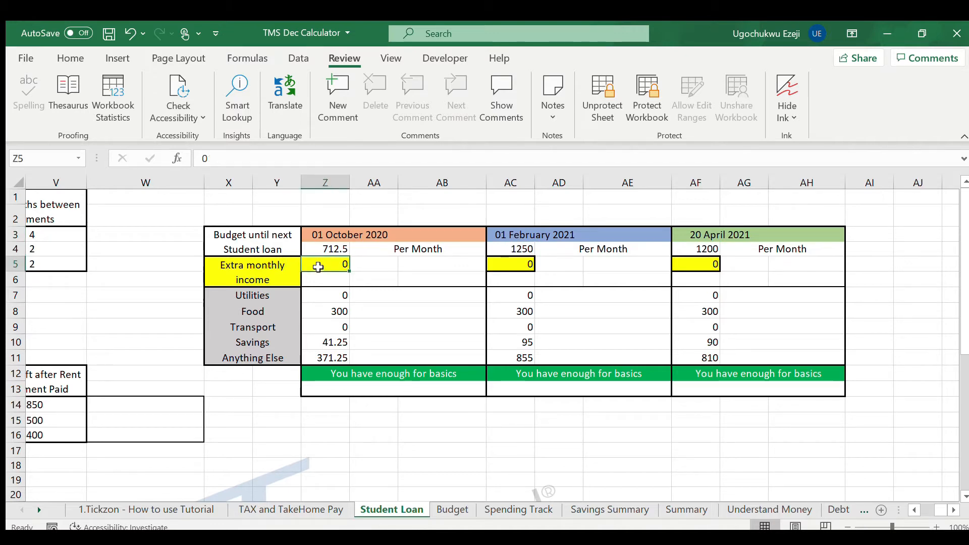
type("200")
key("Return")
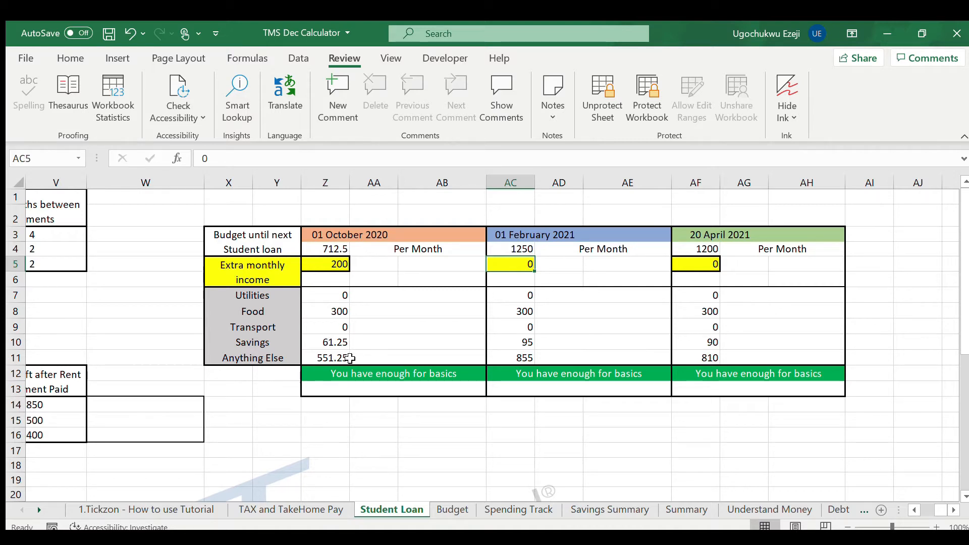
Set the Student Loan 1 amount to 2000 in the rent installments calculator
scroll(349, 359, "left", 5)
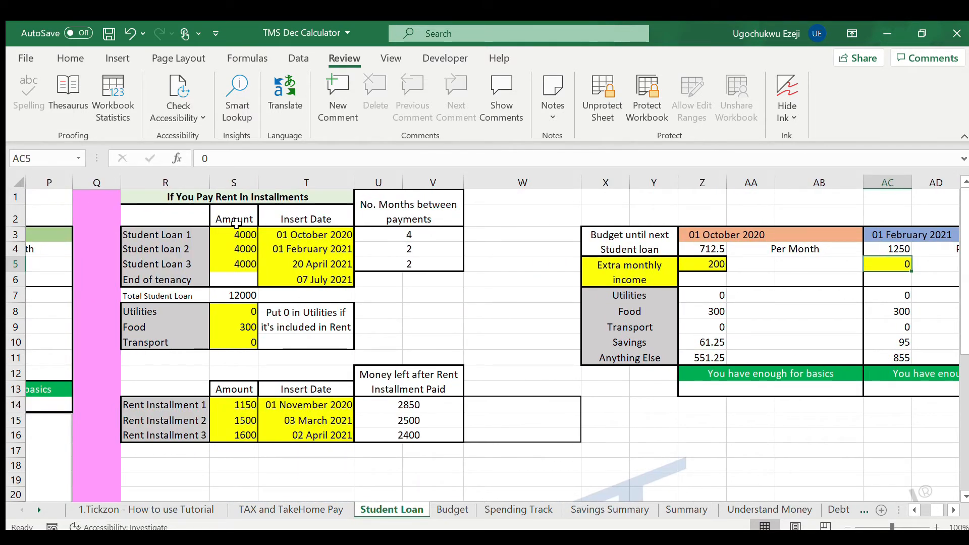
left_click(240, 235)
type("200")
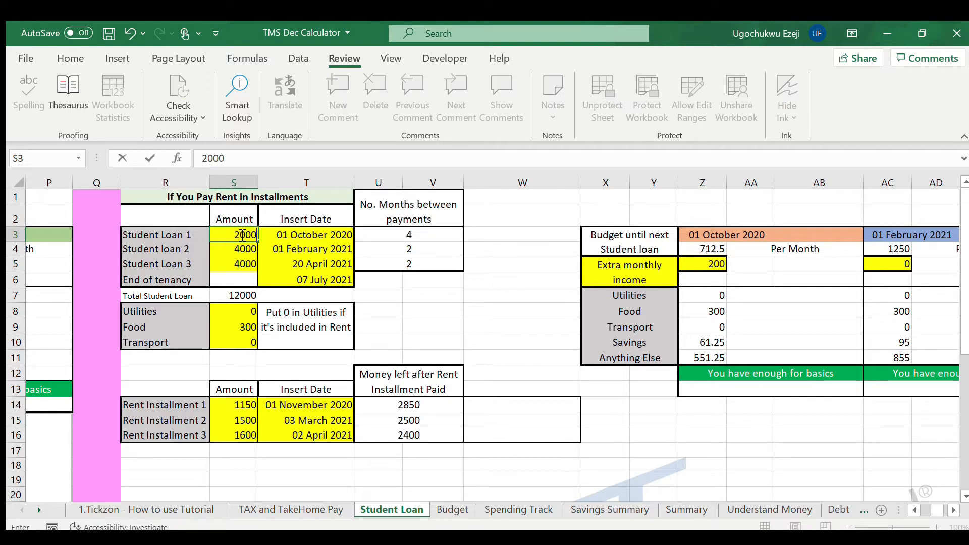
key("Return")
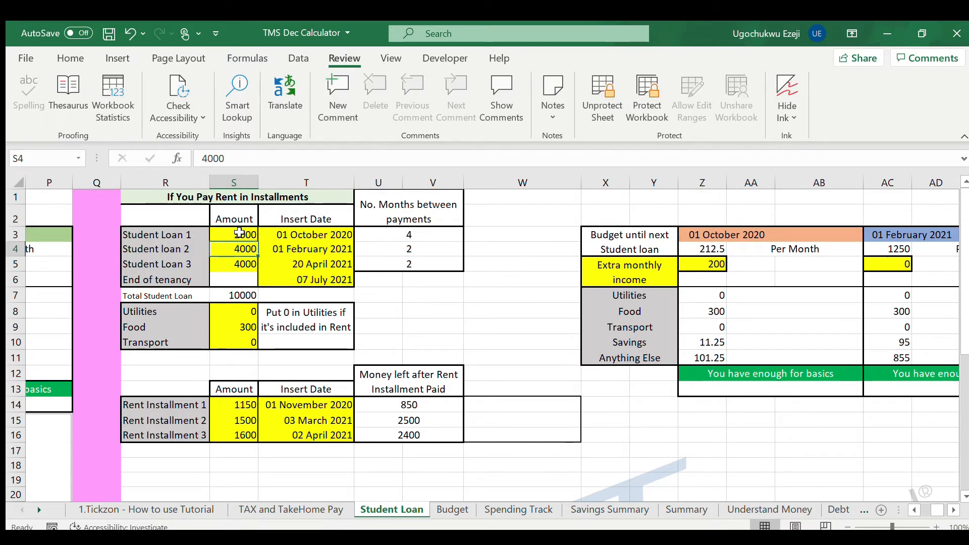
Set the Rent Installment 1 amount to 1500
left_click(239, 233)
left_click(240, 409)
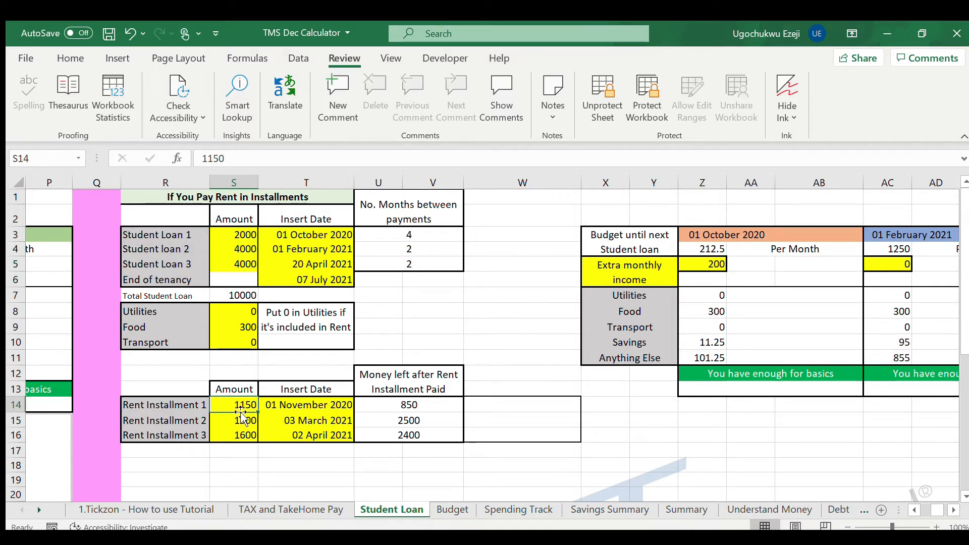
type("1500")
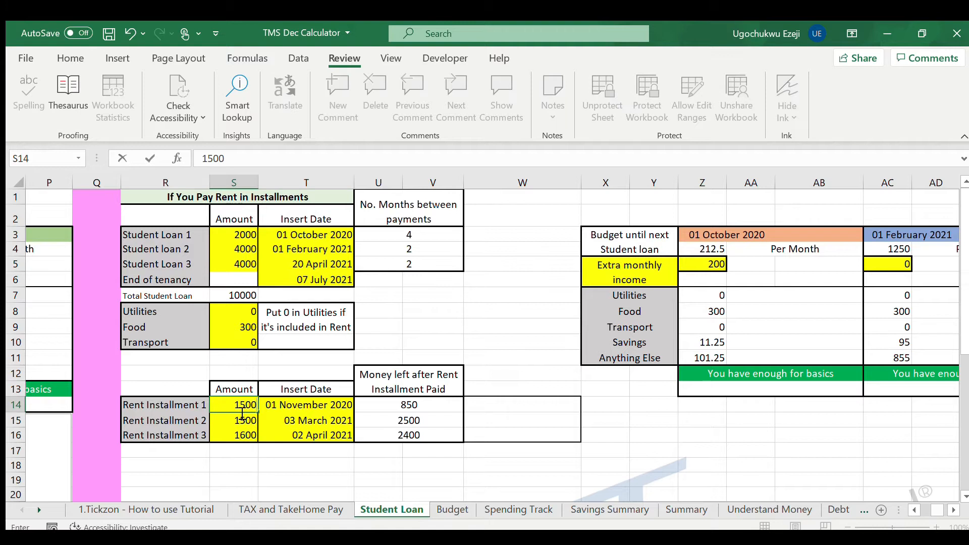
key("Return")
Set the amounts of student loans 1, 2 and 3 to 1600, 3000 and 2000 in the rent installments calculator
left_click(239, 236)
type("16")
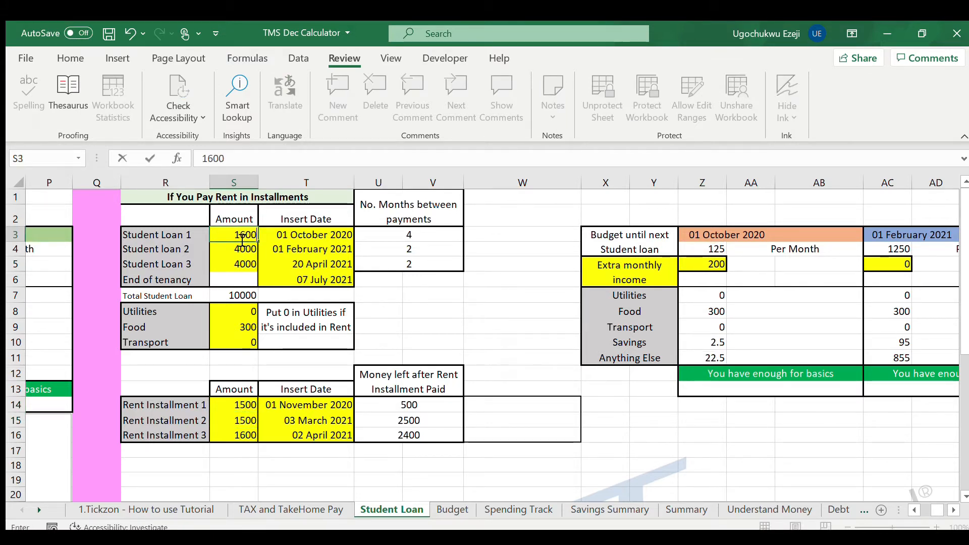
type("00")
key("Return")
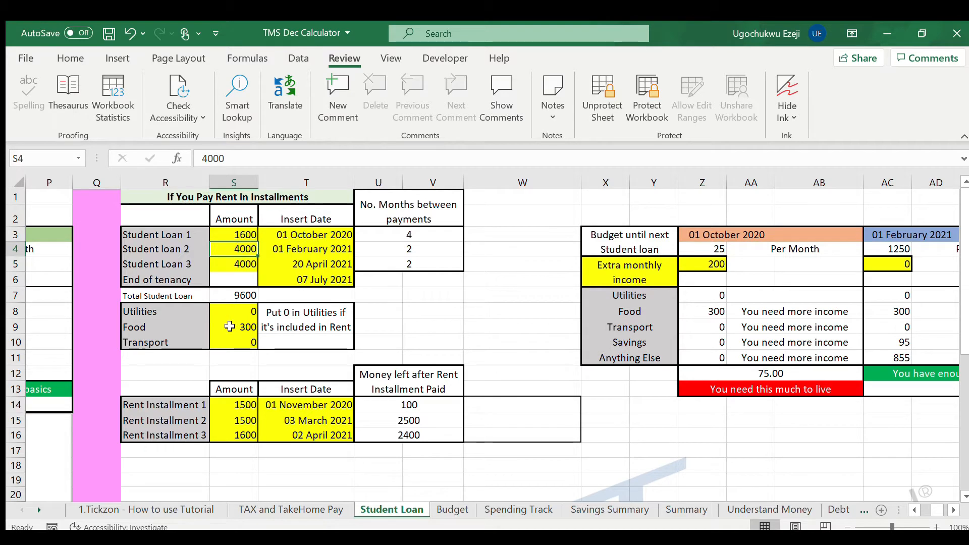
type("30")
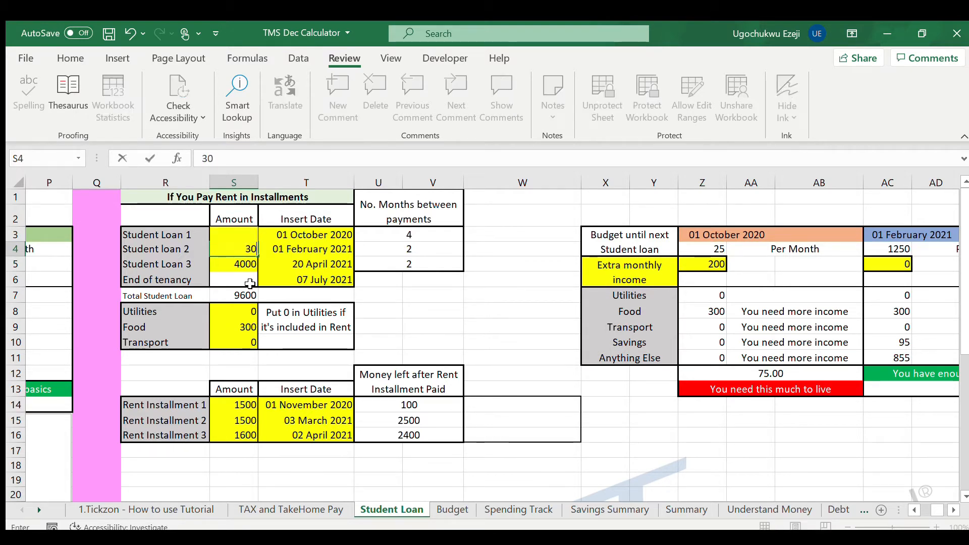
type("00")
key("Return")
type("2000")
key("Return")
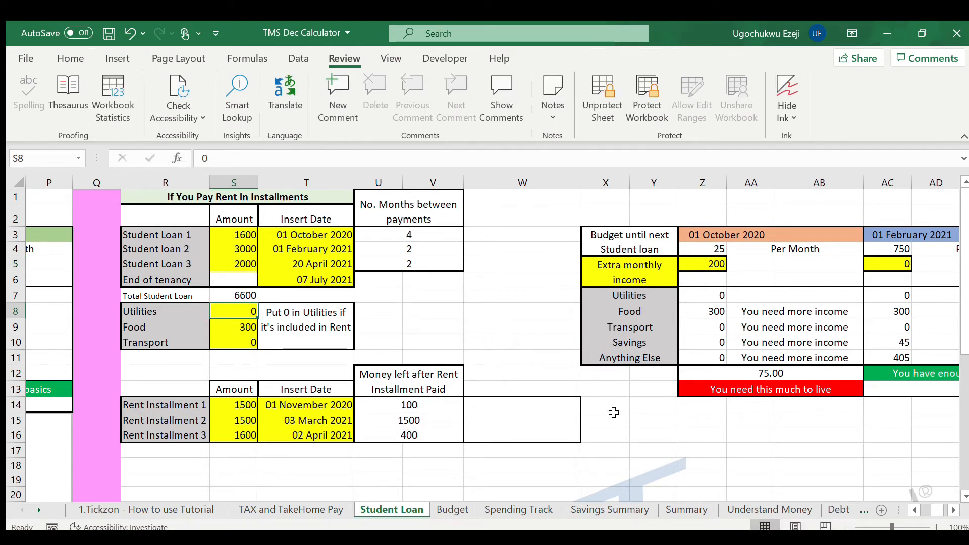
Try extra monthly incomes of 275 and 500 in the installments budget for 01 October 2020
scroll(614, 413, "right", 4)
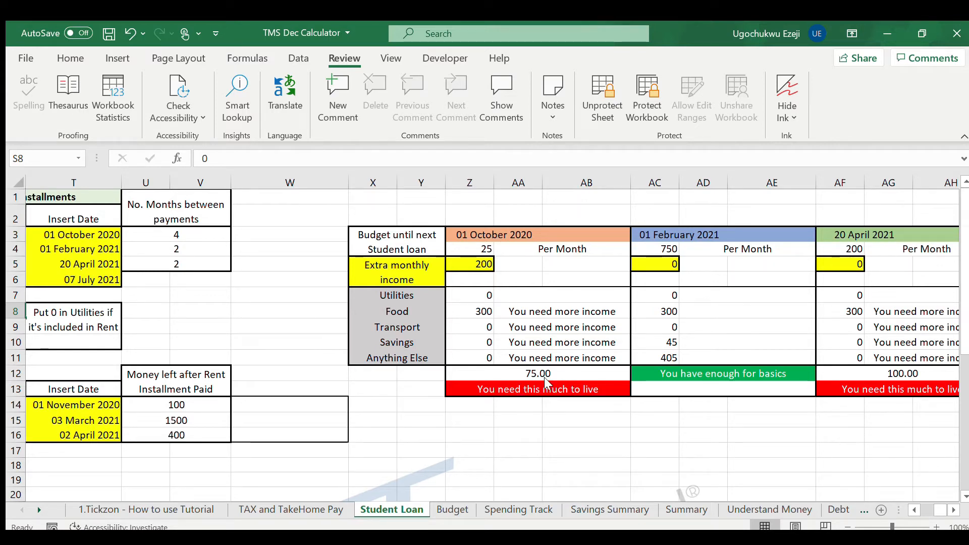
left_click(477, 264)
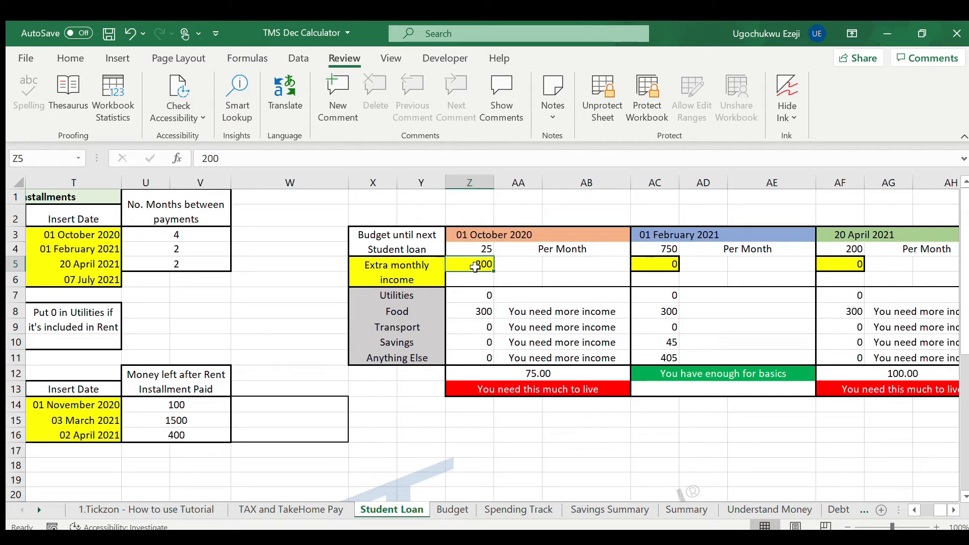
type("275")
key("Tab")
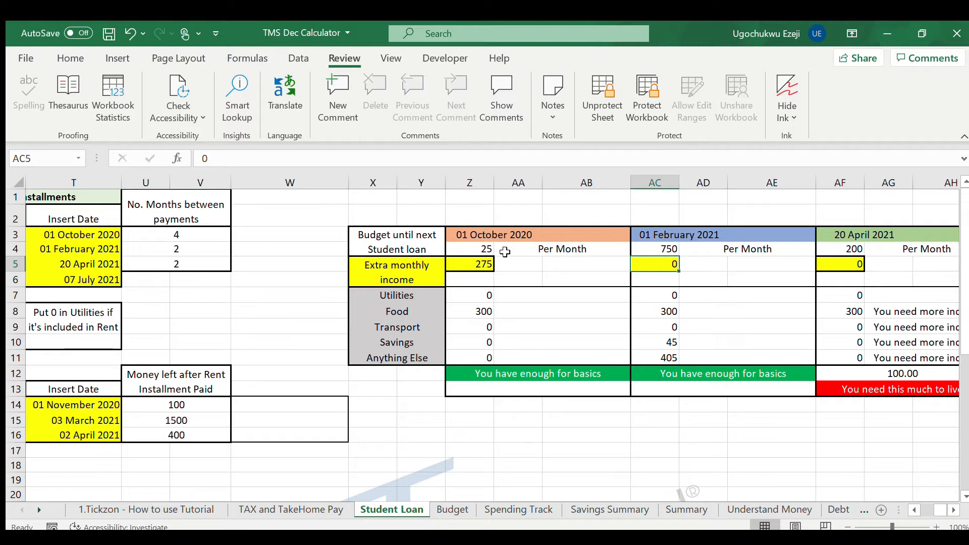
left_click(475, 264)
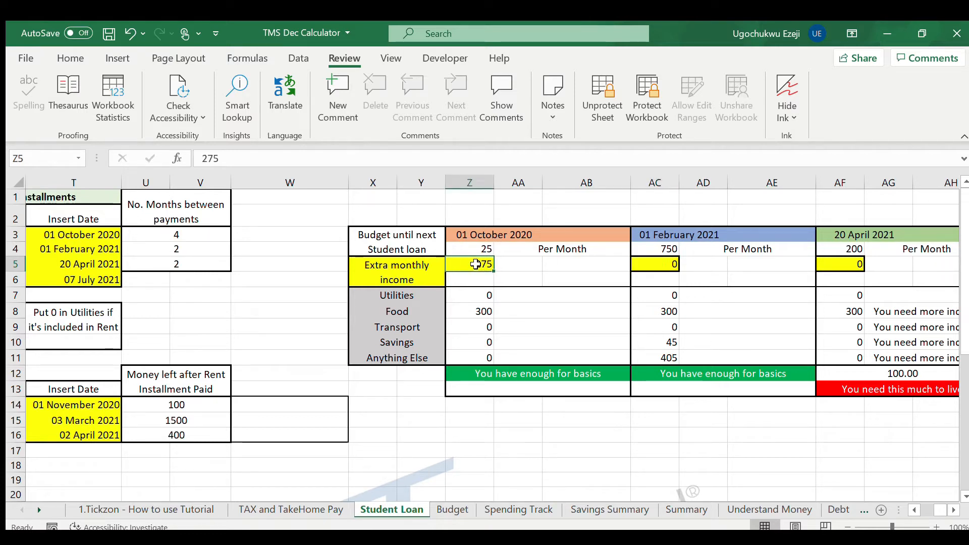
type("500")
key("Return")
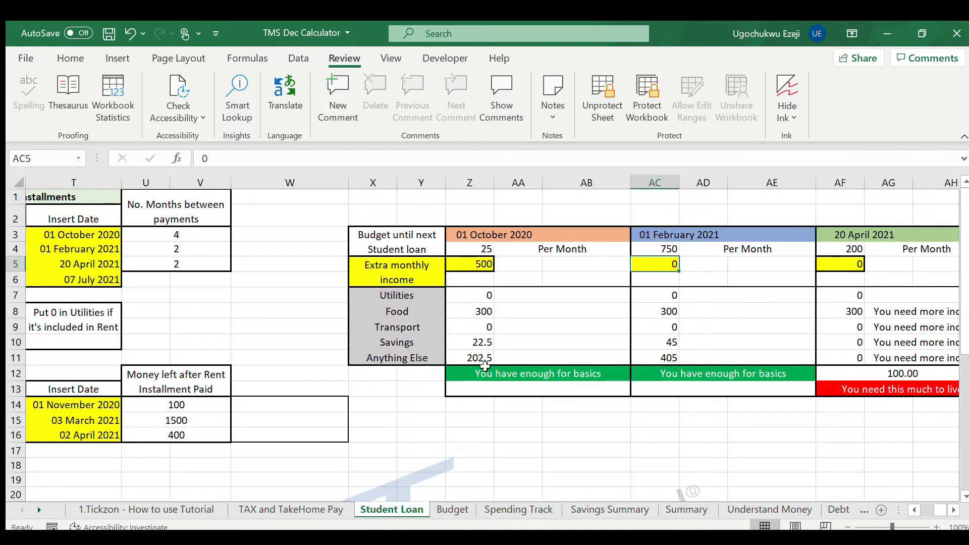
Reset the extra monthly income for the 01 October 2020 installments budget to 0 and set it to 275
scroll(454, 346, "right", 1)
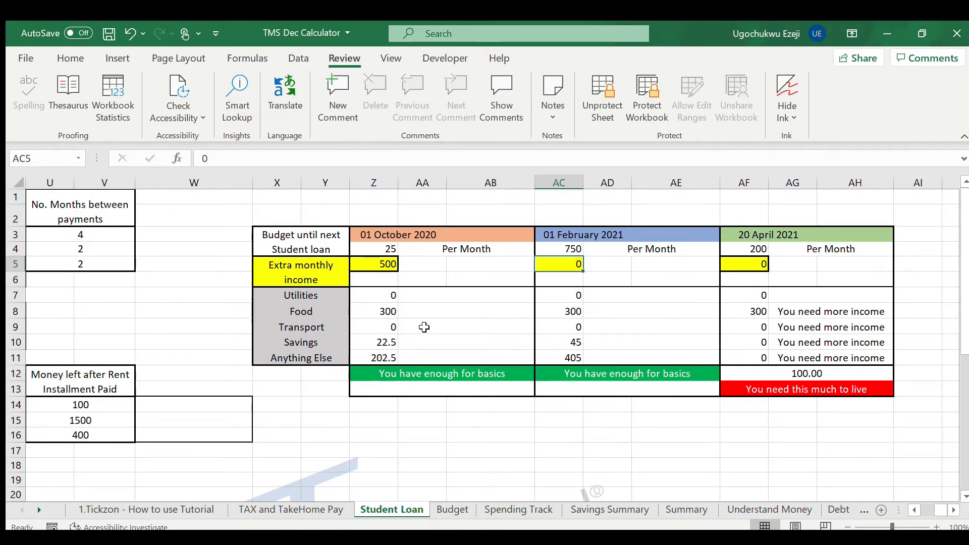
left_click(385, 265)
type("0")
key("Tab")
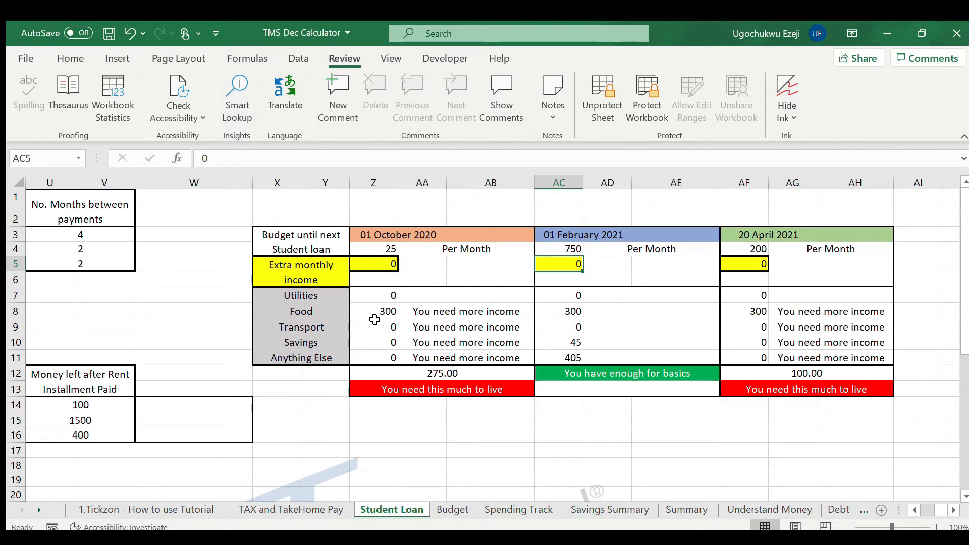
left_click(382, 265)
type("275")
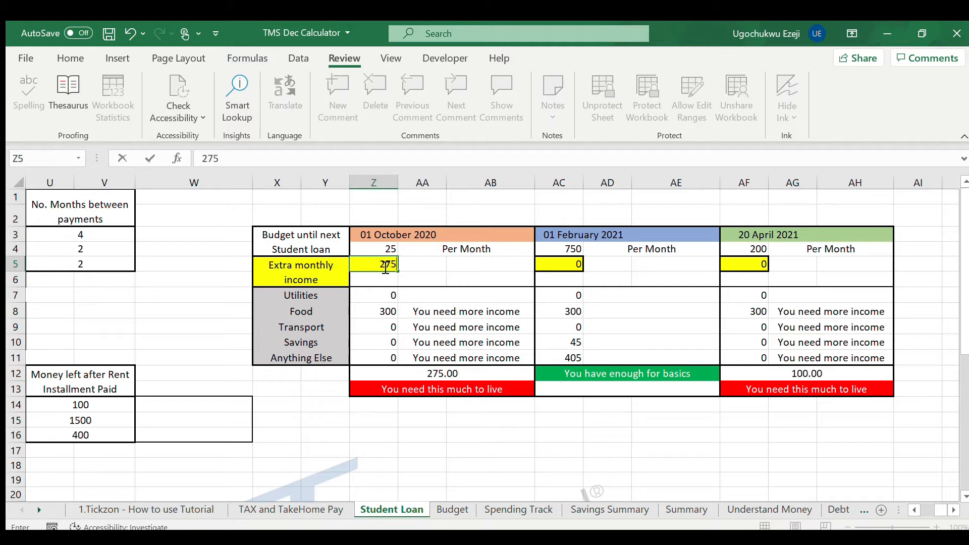
key("Return")
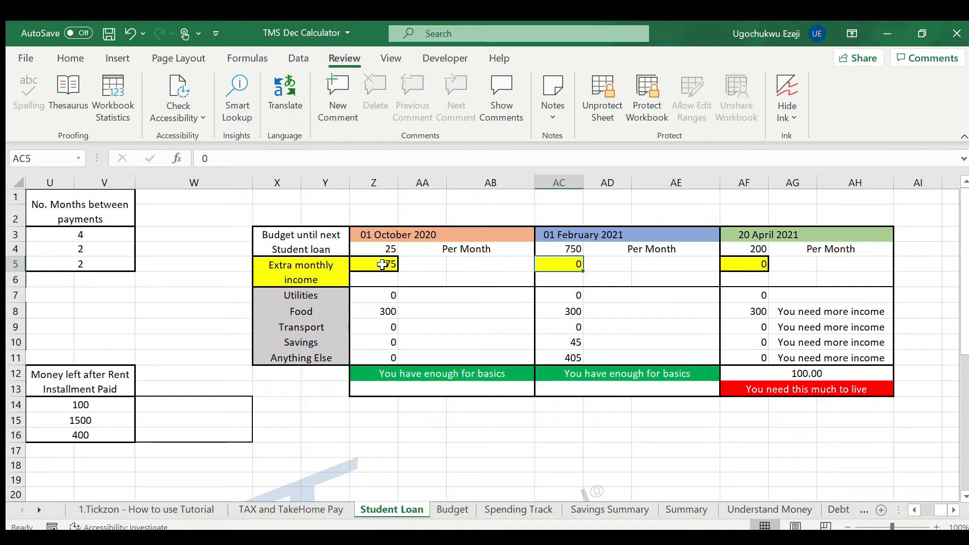
Set the transport cost to 100 in the rent installments calculator
scroll(81, 352, "left", 10)
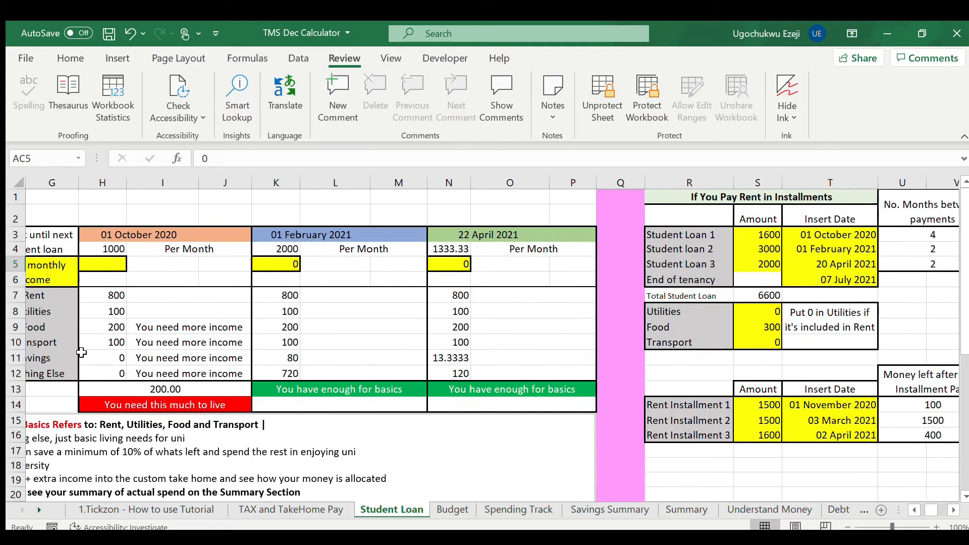
scroll(82, 352, "right", 10)
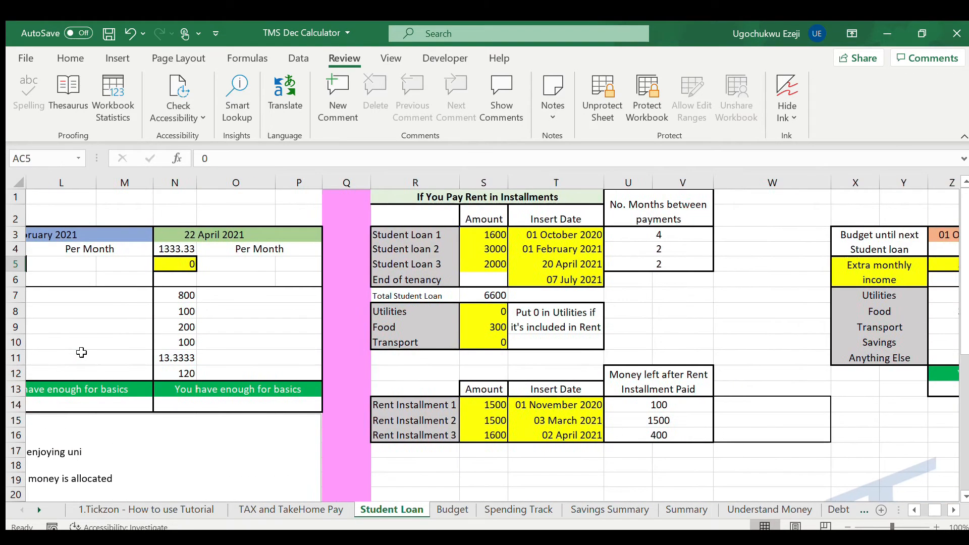
scroll(81, 352, "right", 3)
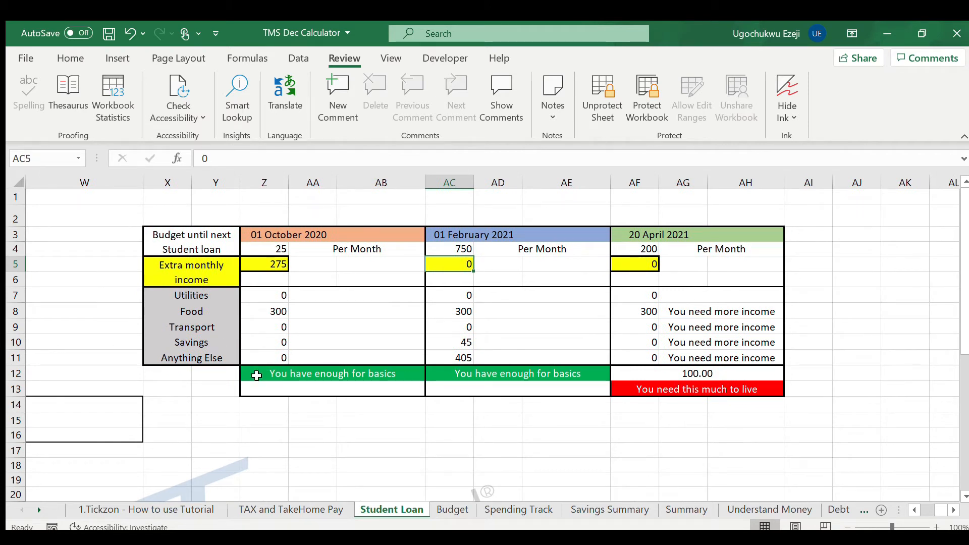
scroll(255, 373, "left", 3)
scroll(256, 375, "left", 1)
left_click(235, 343)
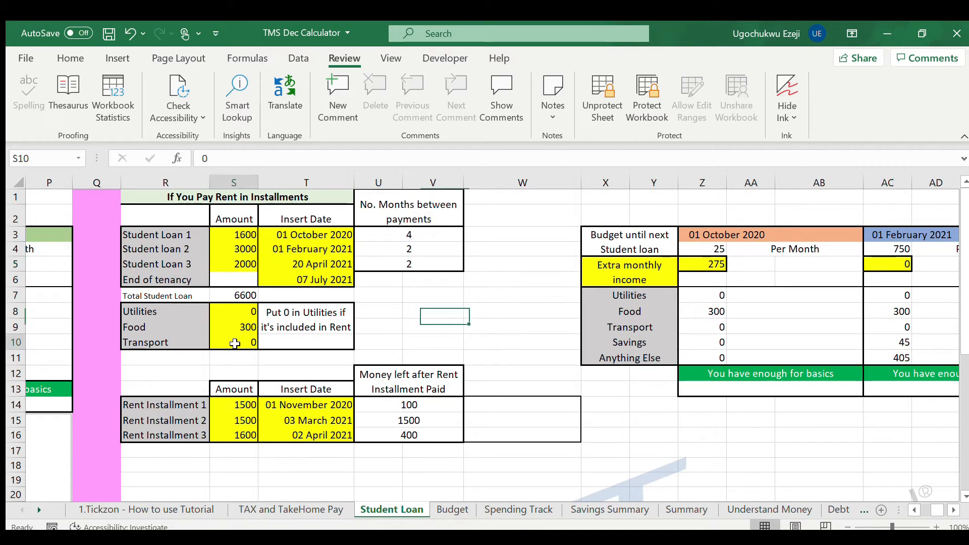
type("100")
key("Return")
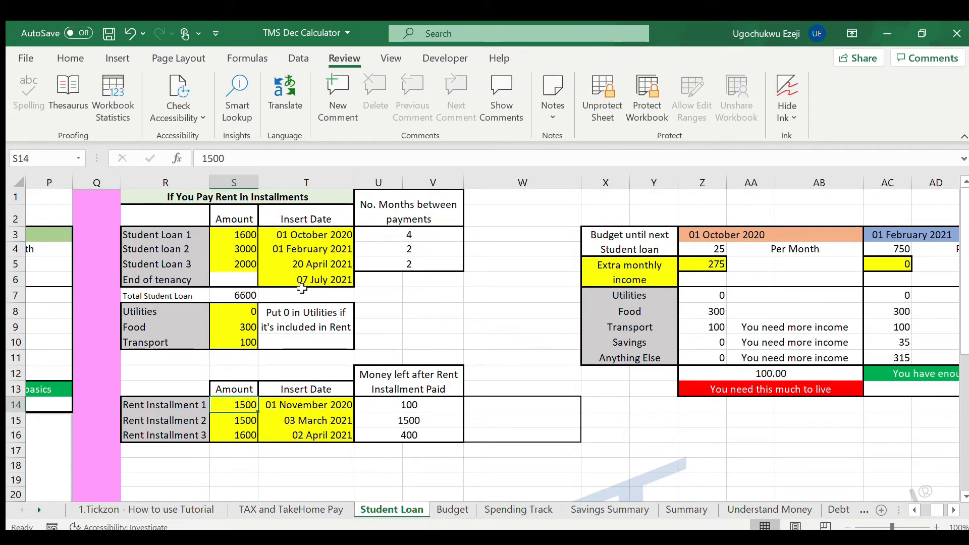
Set the extra monthly income for the 01 October 2020 installments budget to 600
left_click(712, 264)
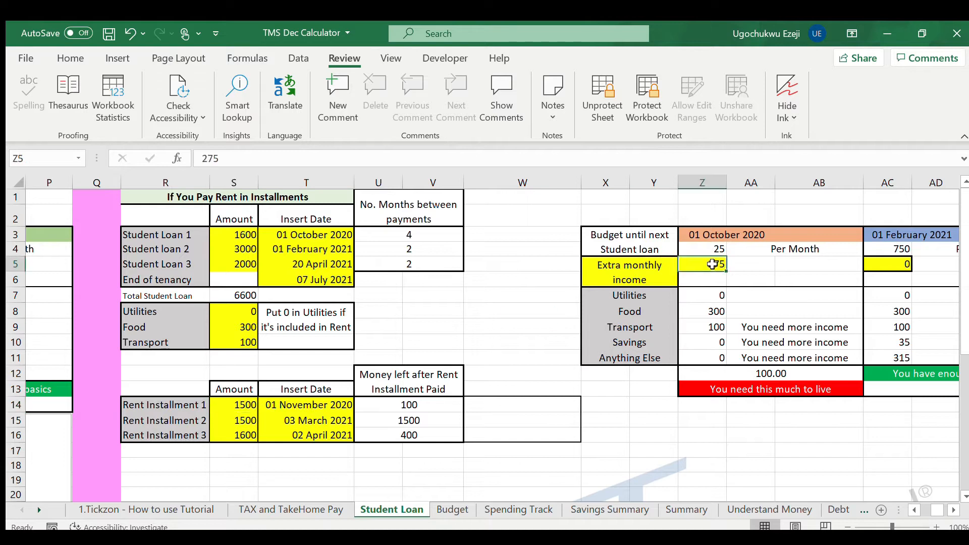
type("4")
type("6")
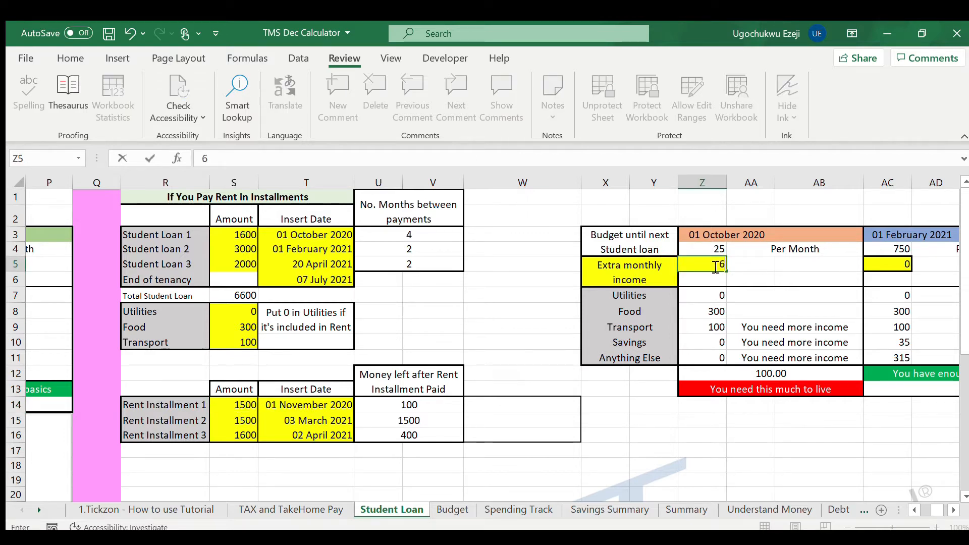
key("Tab")
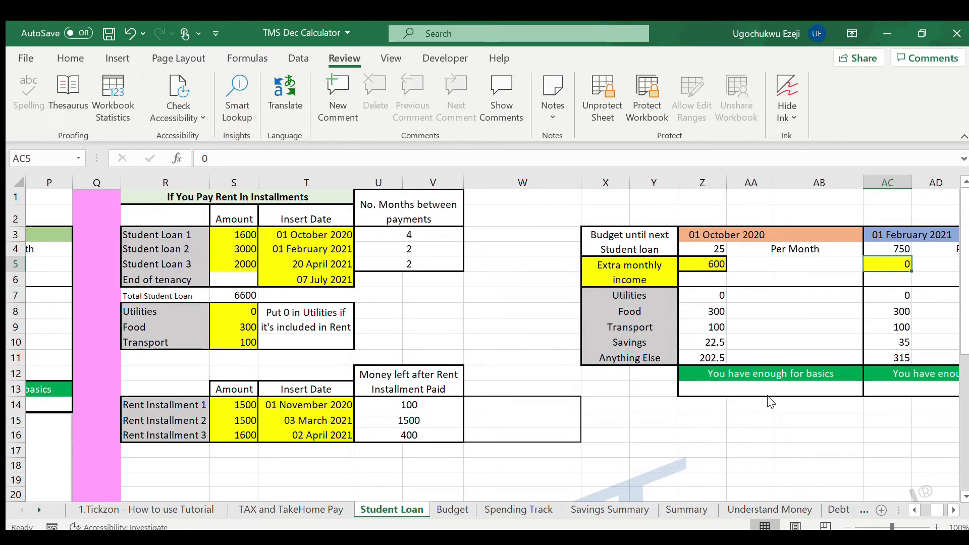
scroll(707, 389, "right", 2)
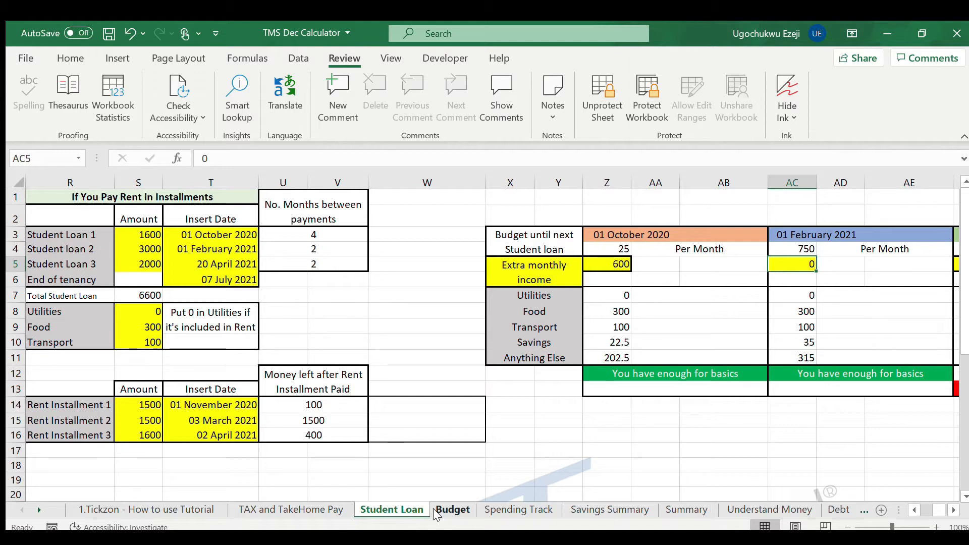
Compare the take-home pay figures on the Budget sheet with those on the TAX and TakeHome Pay sheet
left_click(437, 510)
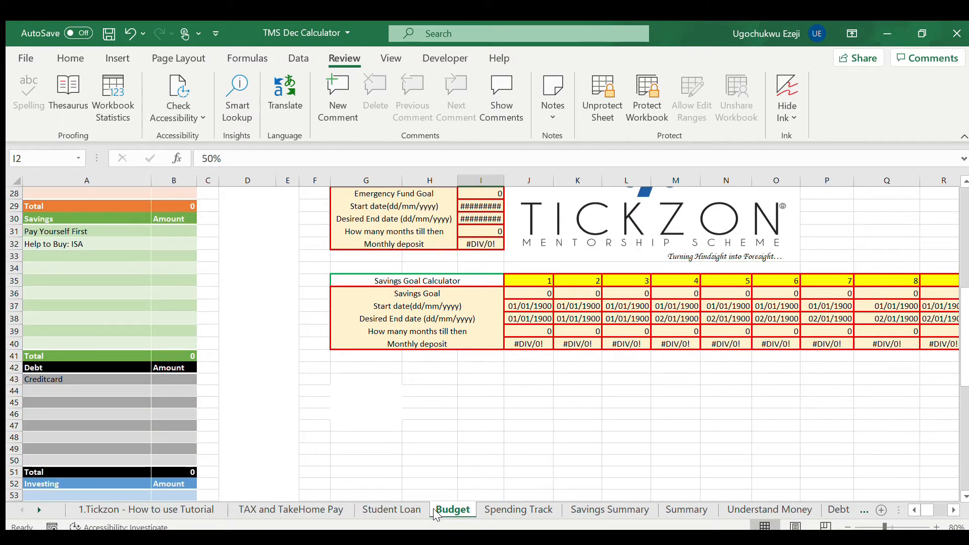
scroll(341, 354, "up", 9)
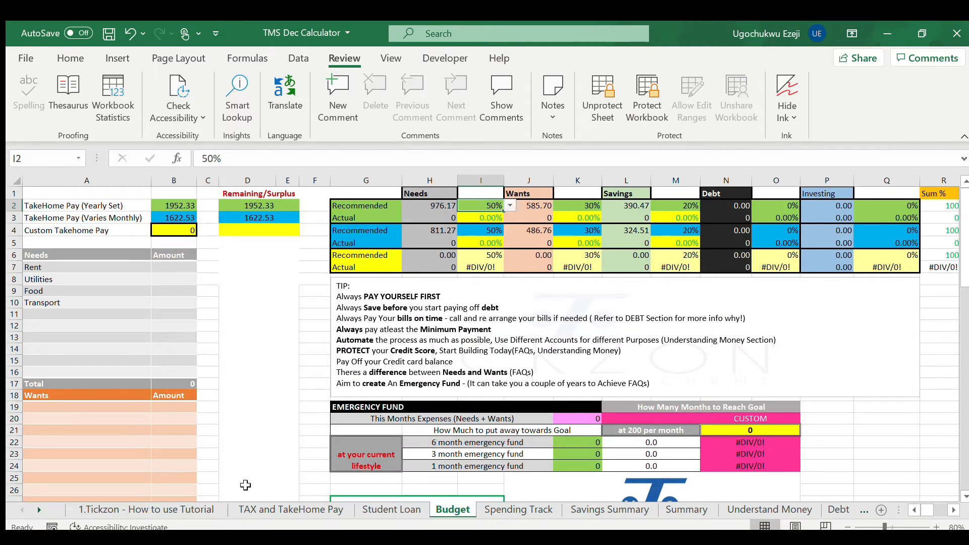
left_click(252, 509)
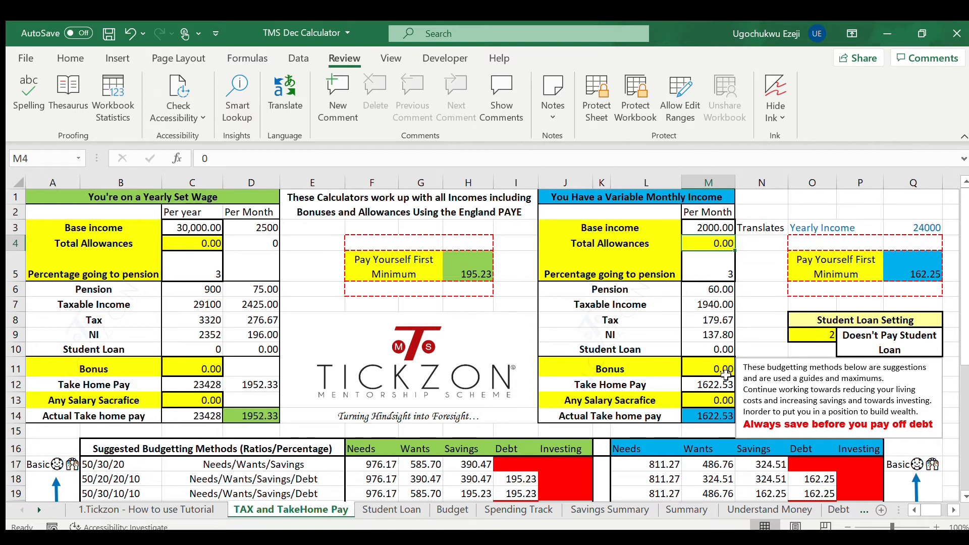
left_click(459, 511)
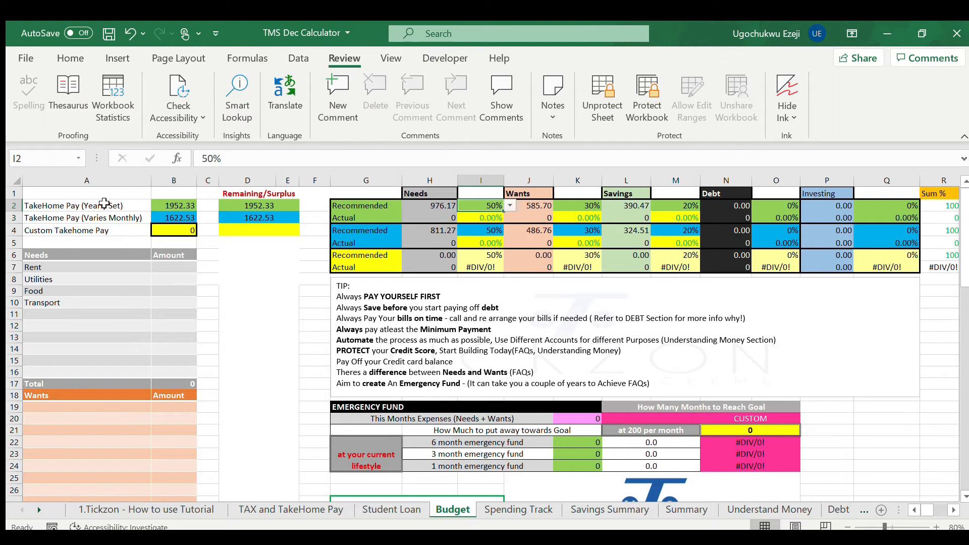
Set the custom take-home pay on the Budget sheet to 2000
left_click(181, 229)
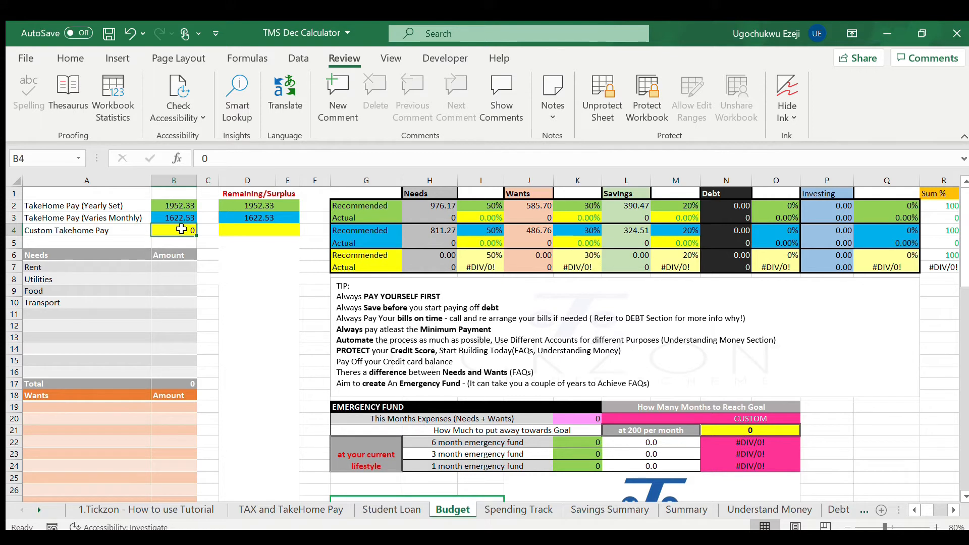
type("2000")
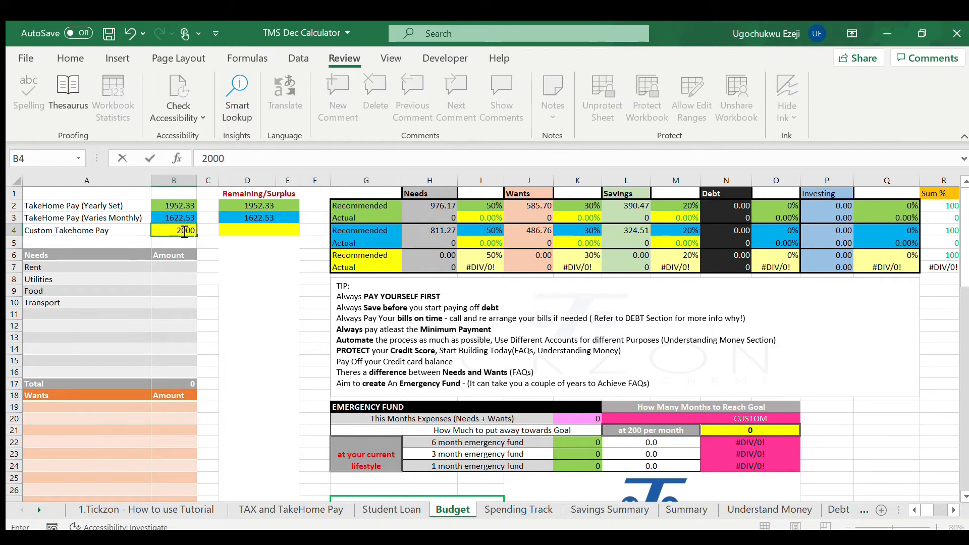
key("Return")
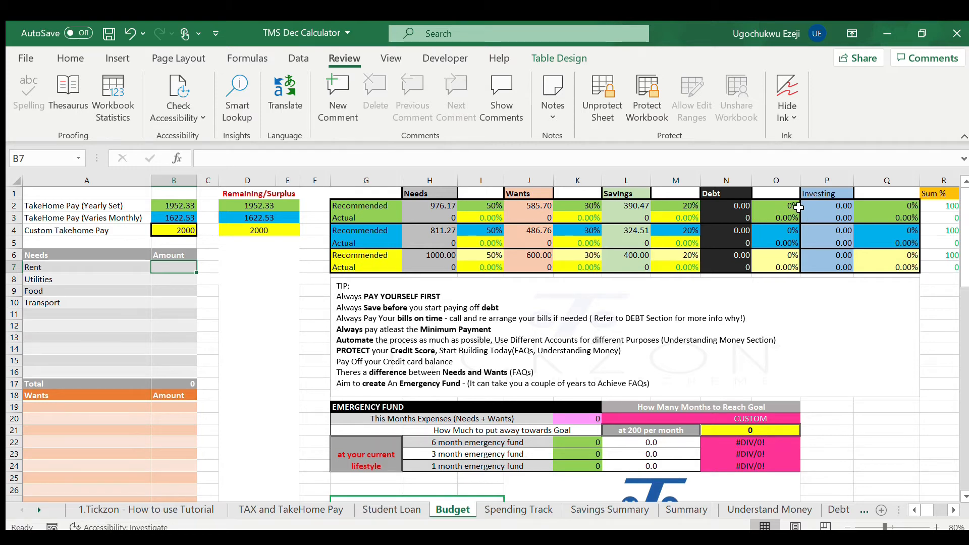
Set the recommended percentages for the yearly set take-home pay to 55% needs, 20% wants and 5% debt
scroll(824, 207, "right", 1)
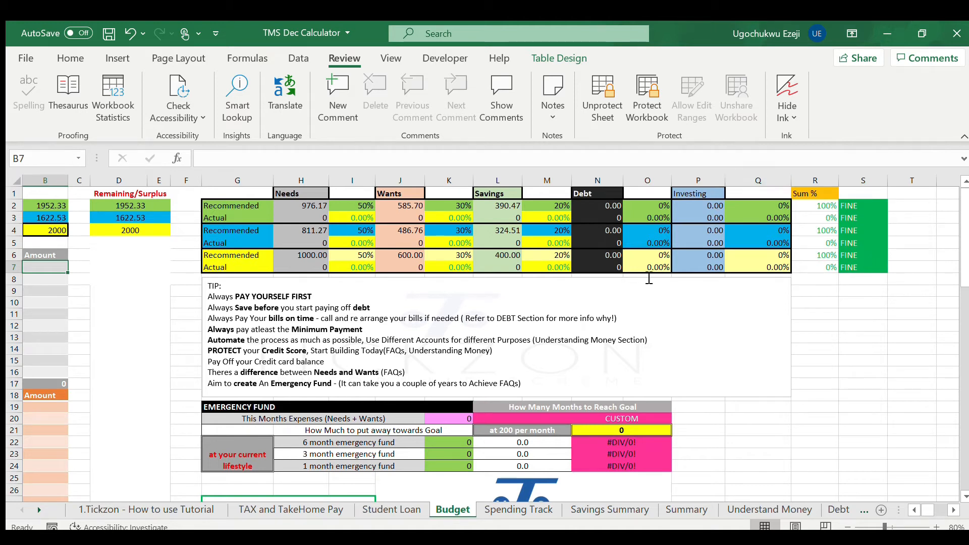
left_click(291, 509)
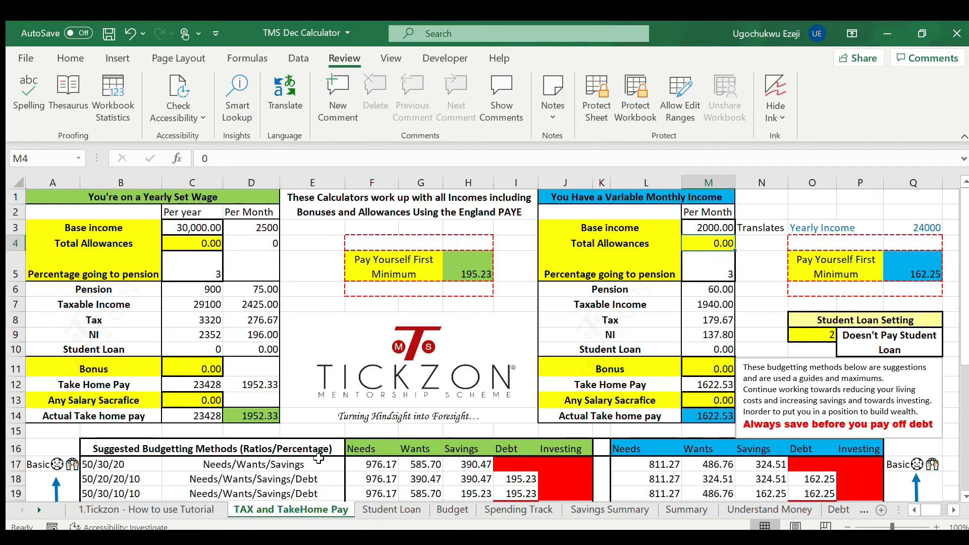
left_click(451, 509)
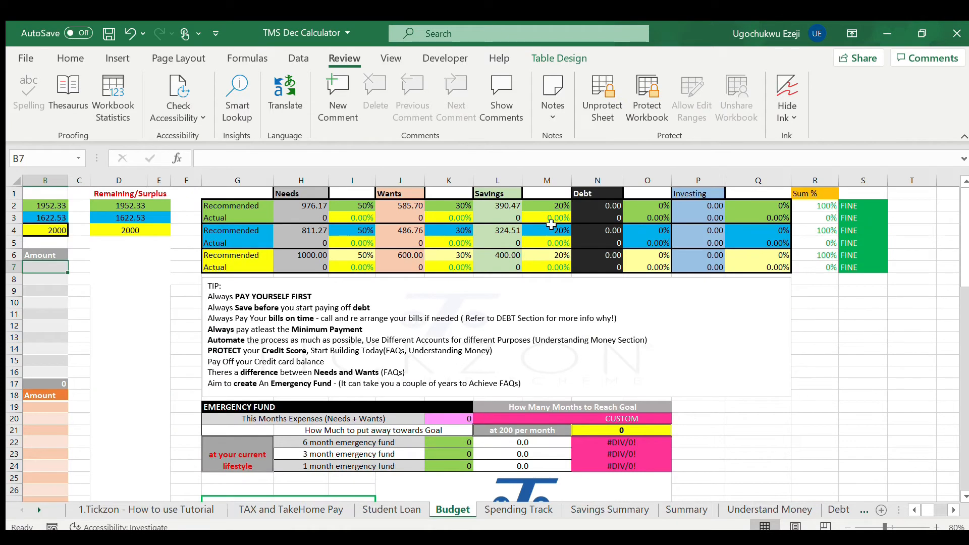
left_click(369, 204)
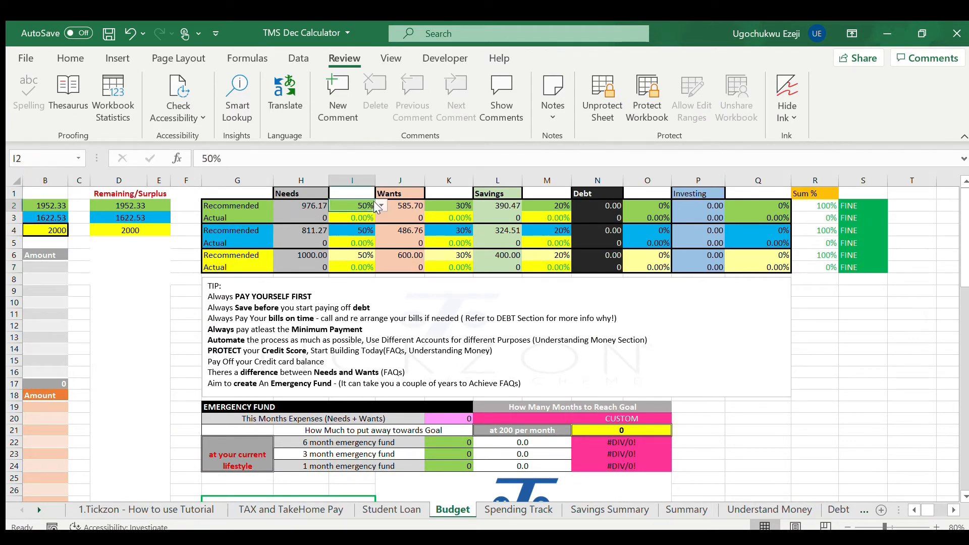
left_click(355, 228)
left_click(457, 206)
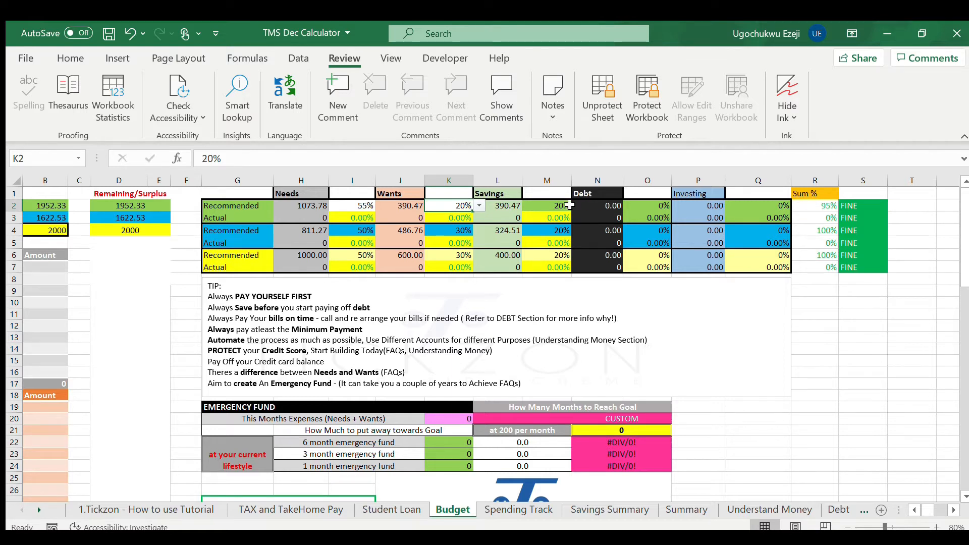
left_click(550, 208)
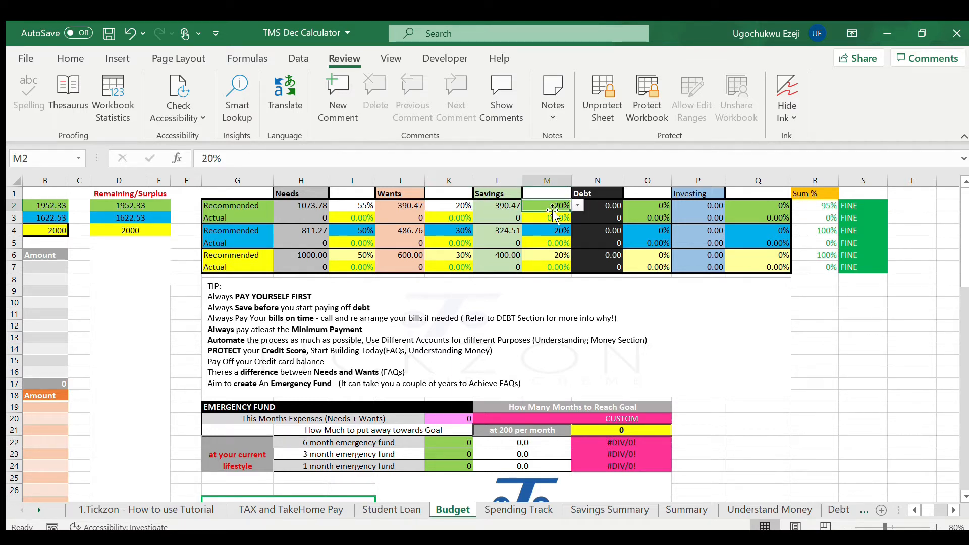
left_click(662, 208)
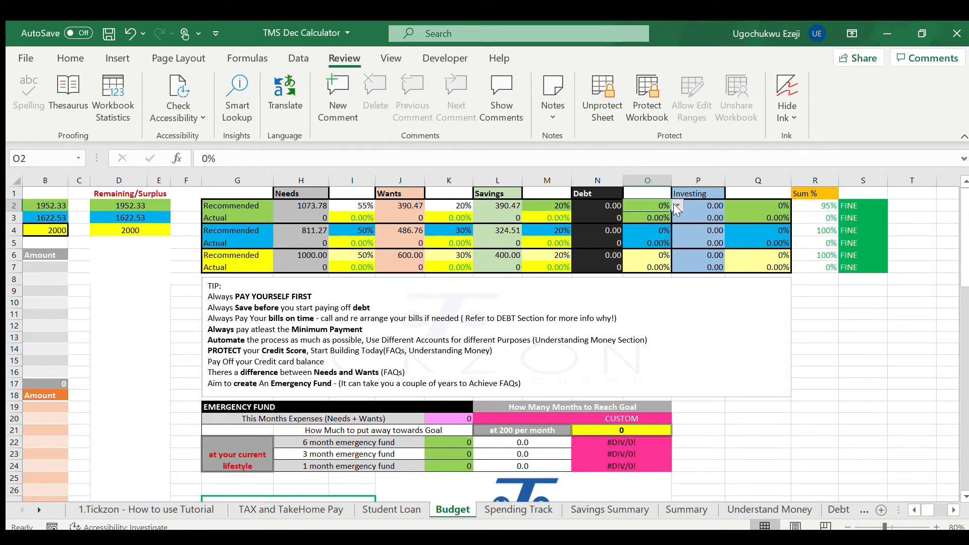
left_click(645, 217)
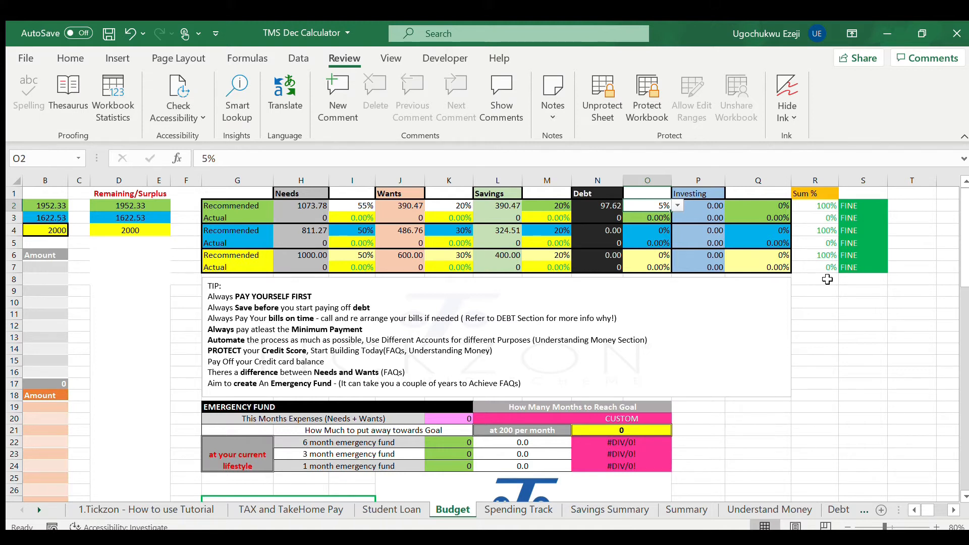
Enter the Needs amounts on the Budget sheet: rent 600, utilities 50, food 200 and transport 50
scroll(828, 279, "left", 2)
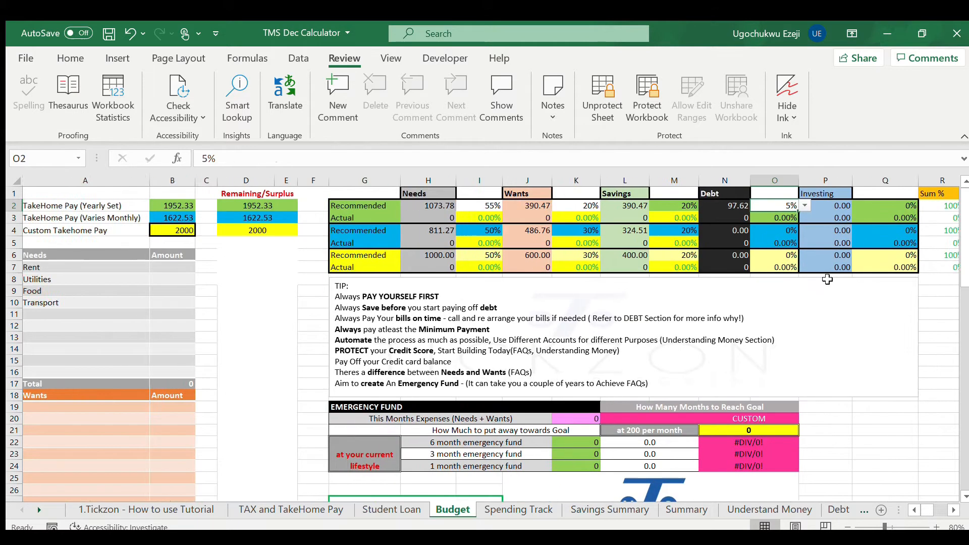
left_click(178, 270)
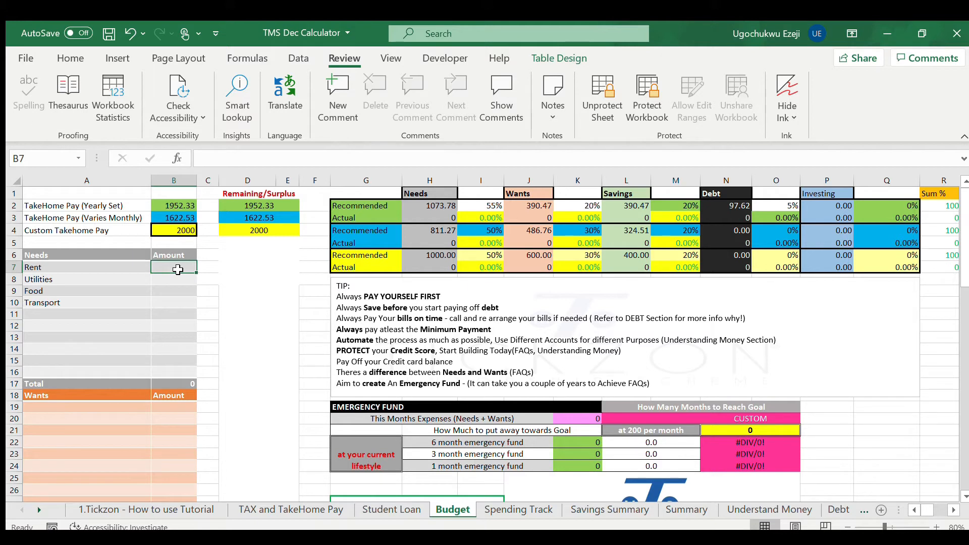
type("600")
key("Return")
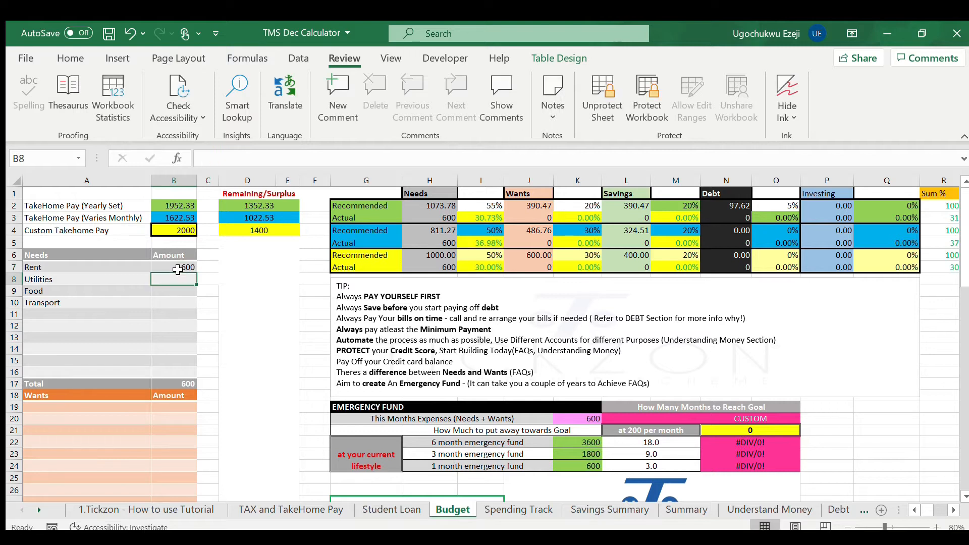
type("50")
key("Return")
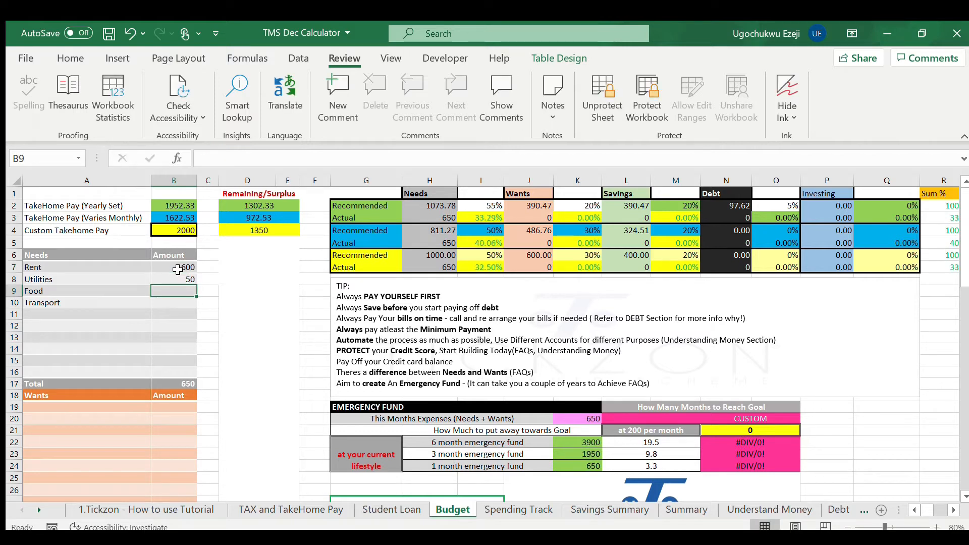
type("200")
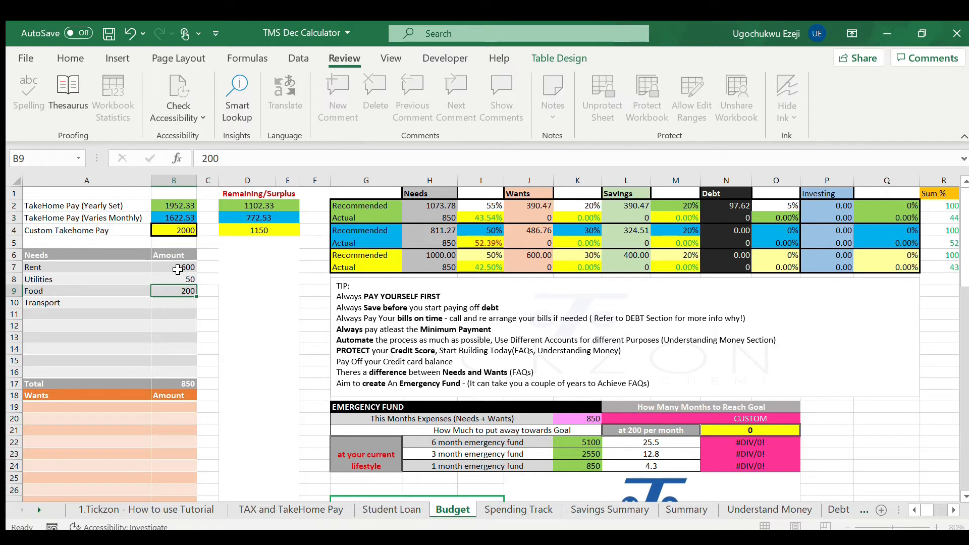
key("Return")
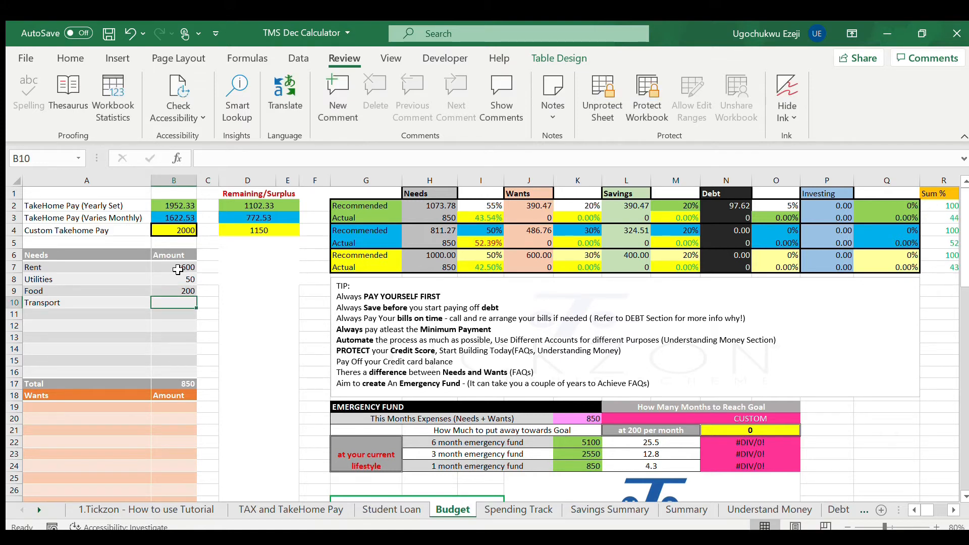
type("50")
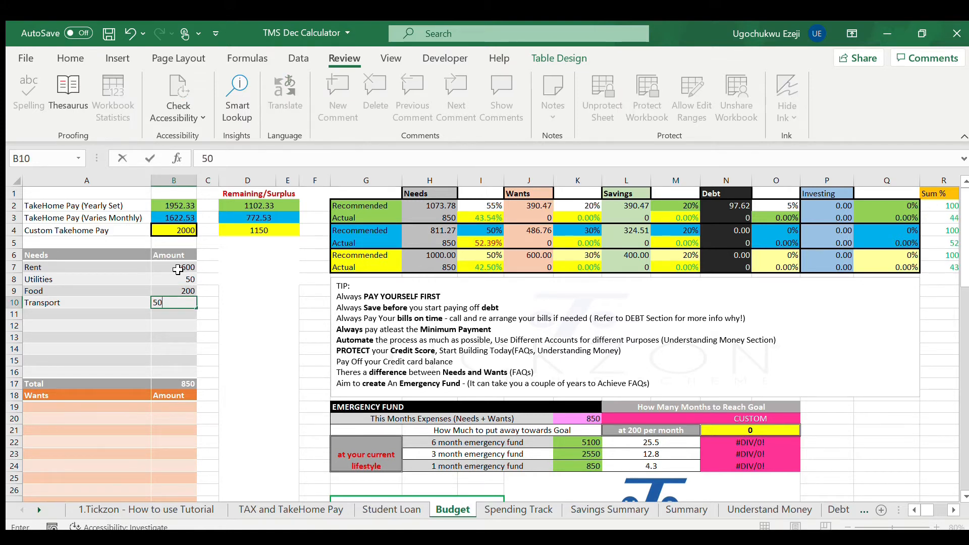
key("Return")
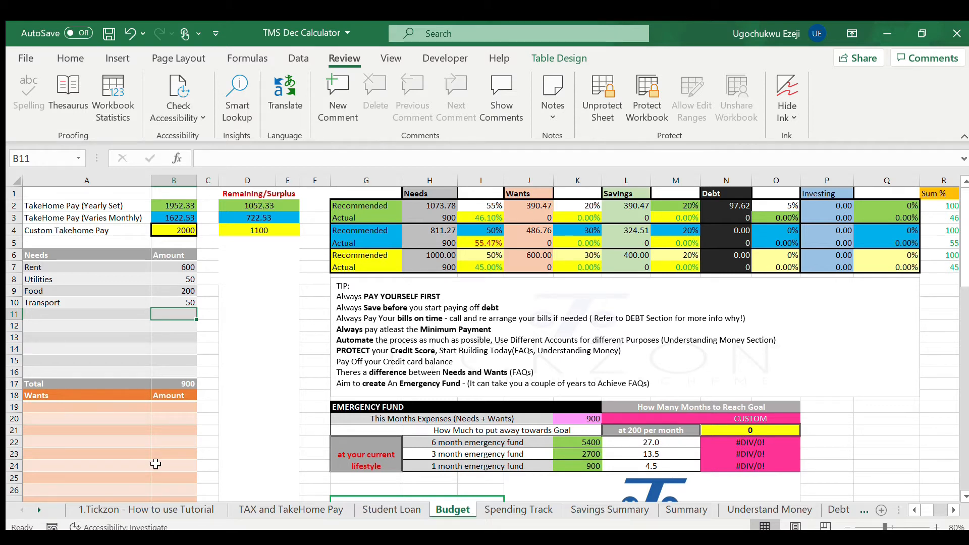
Enter "club" as an item in row 20 of the Wants list
left_click(145, 423)
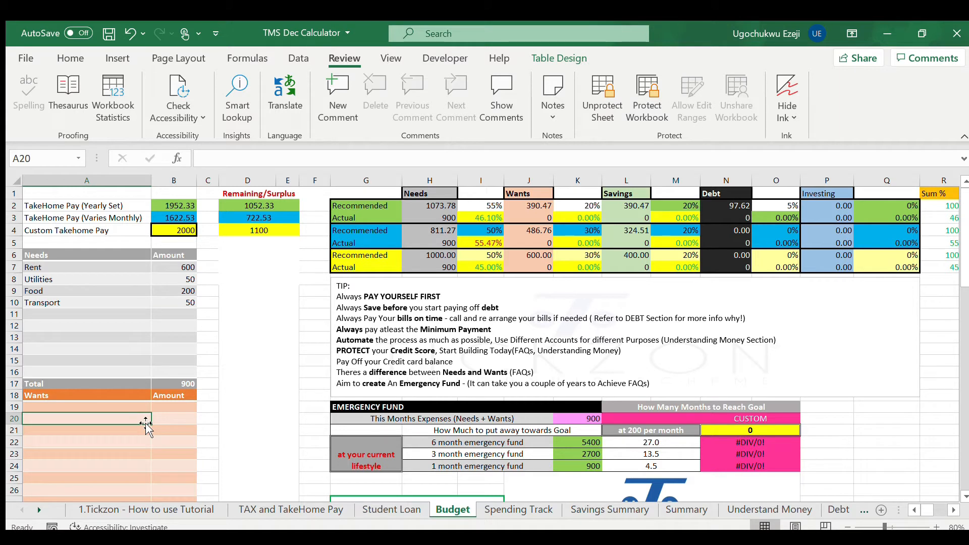
type("lu")
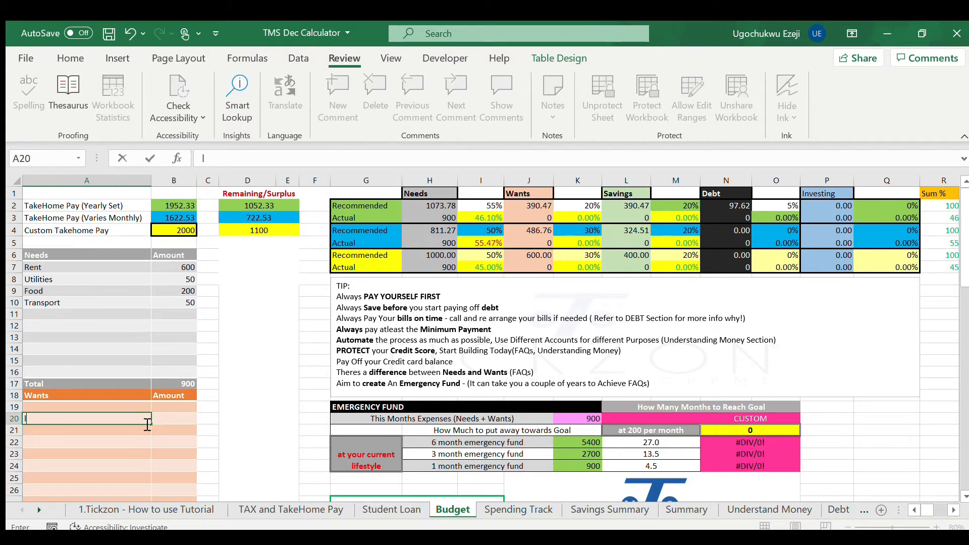
type("ub")
key("Tab")
Name the item in row 20 of the Wants list "friends" and set its amount to 200
left_click(146, 424)
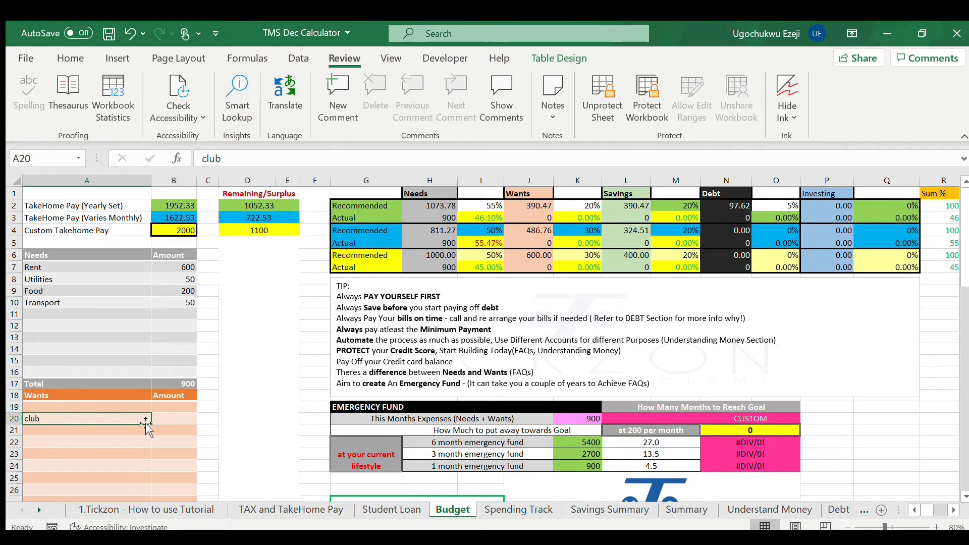
type("friends")
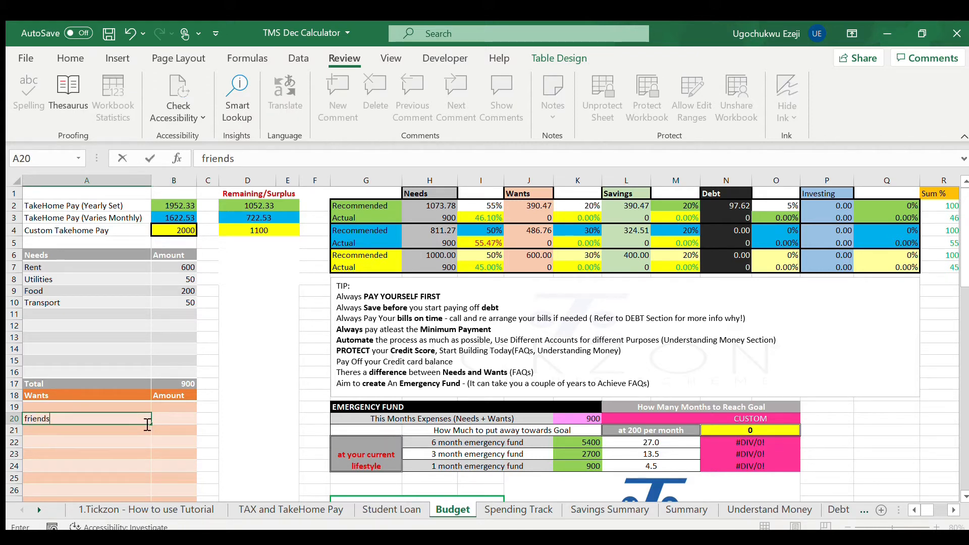
key("Tab")
type("200")
key("Down")
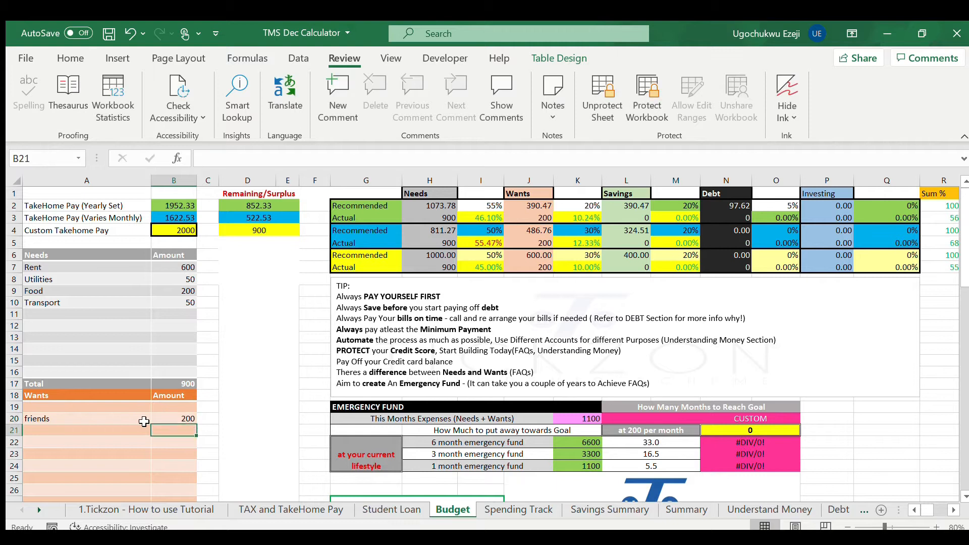
Enter the Savings amounts on the Budget sheet: 195 for Pay Yourself First and 200 for Help to Buy: ISA
scroll(199, 451, "down", 7)
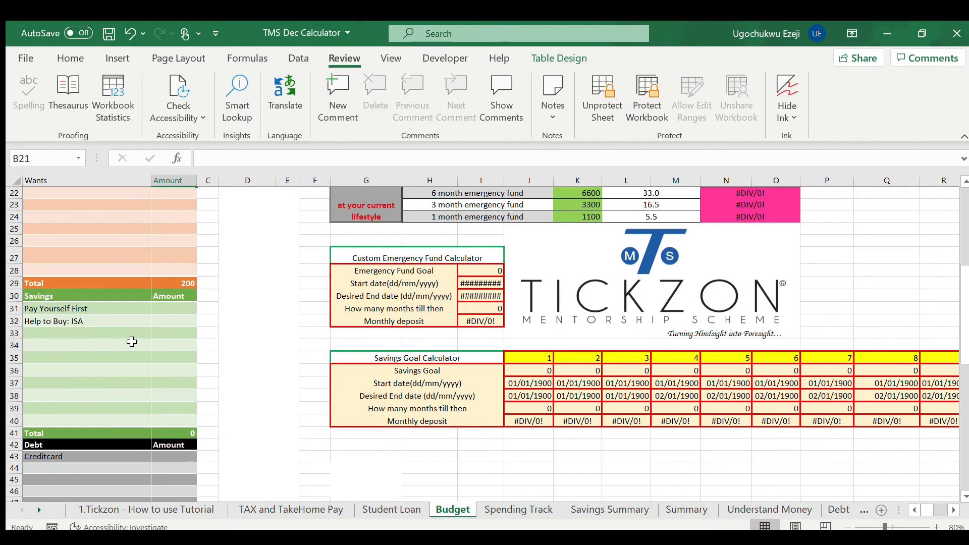
left_click(172, 308)
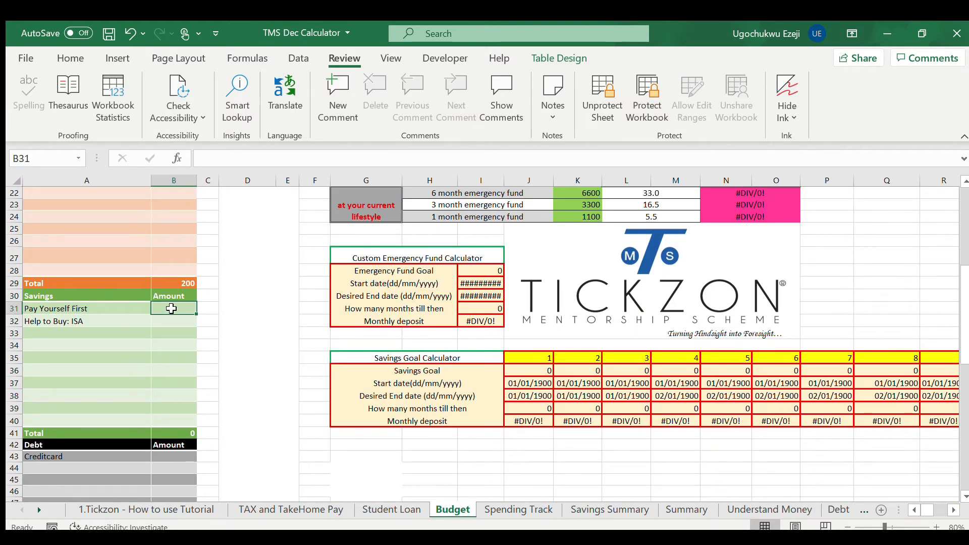
scroll(171, 309, "up", 7)
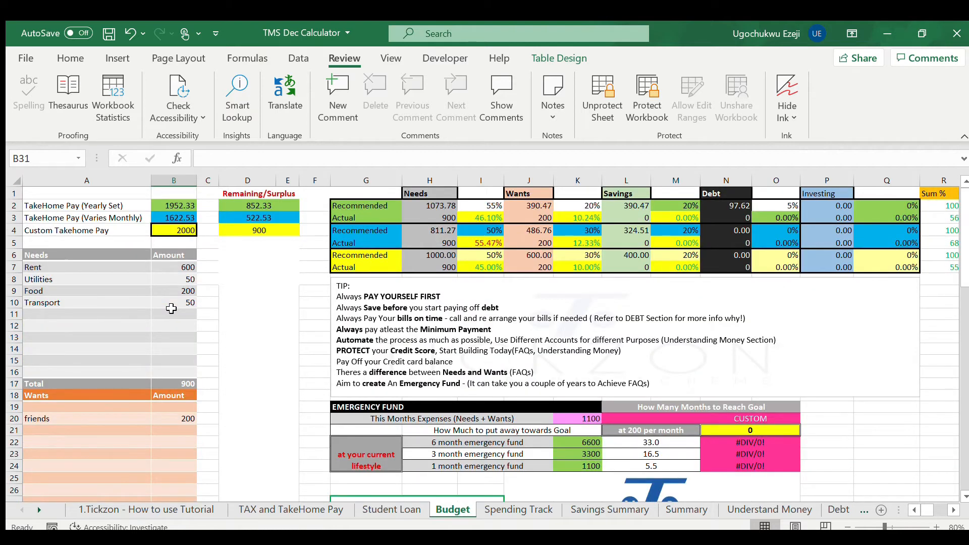
scroll(172, 308, "down", 6)
scroll(172, 309, "up", 6)
scroll(171, 309, "down", 8)
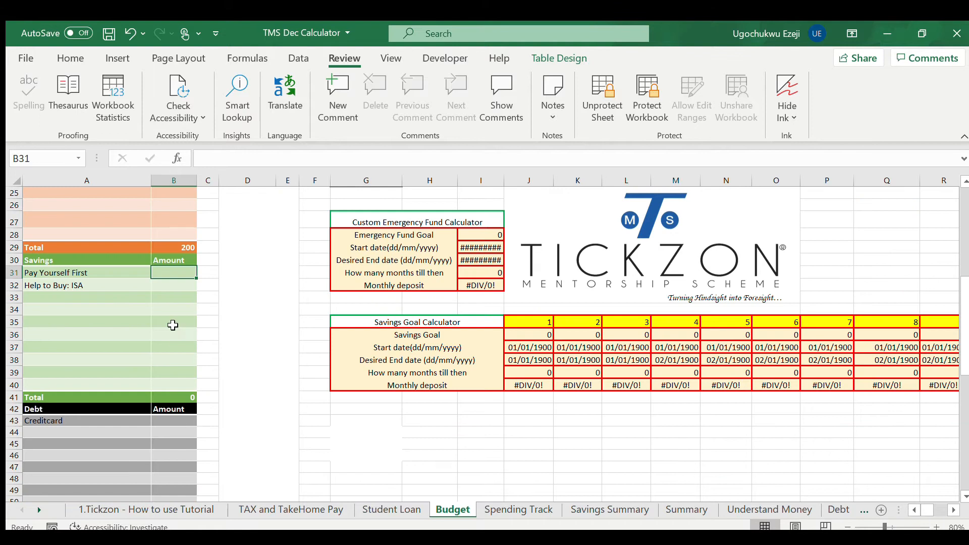
type("195")
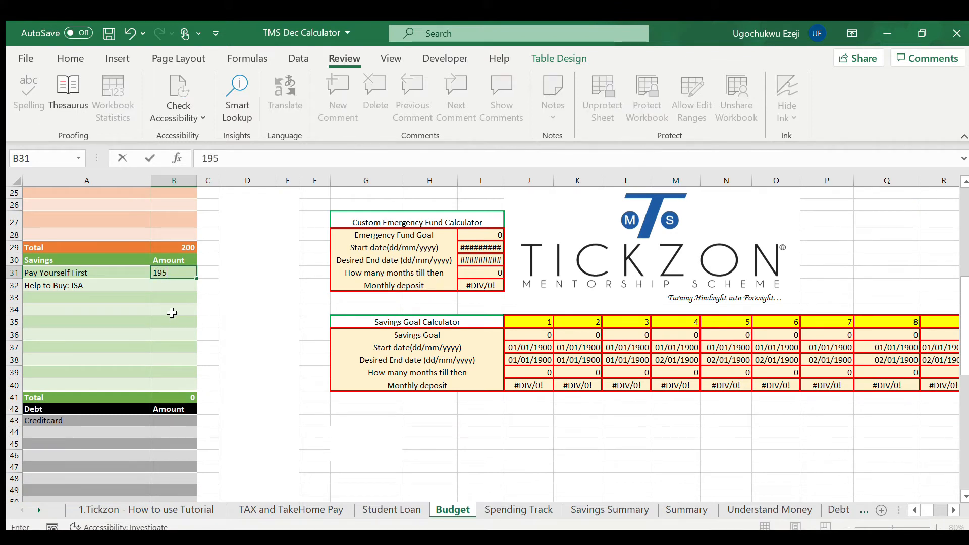
key("Return")
type("200")
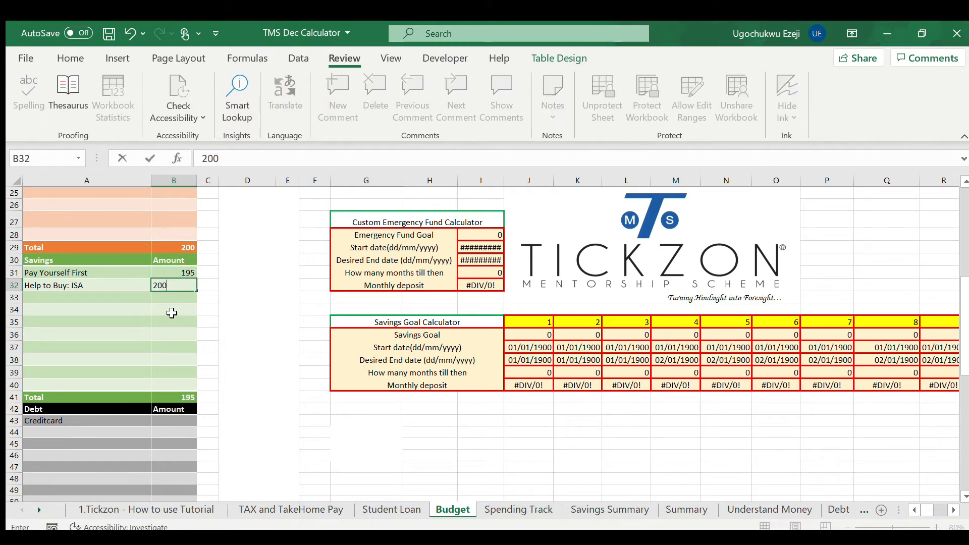
key("Return")
Add a "savings" item with an amount of 100 in row 33 of the Savings list
key("Left")
type("s")
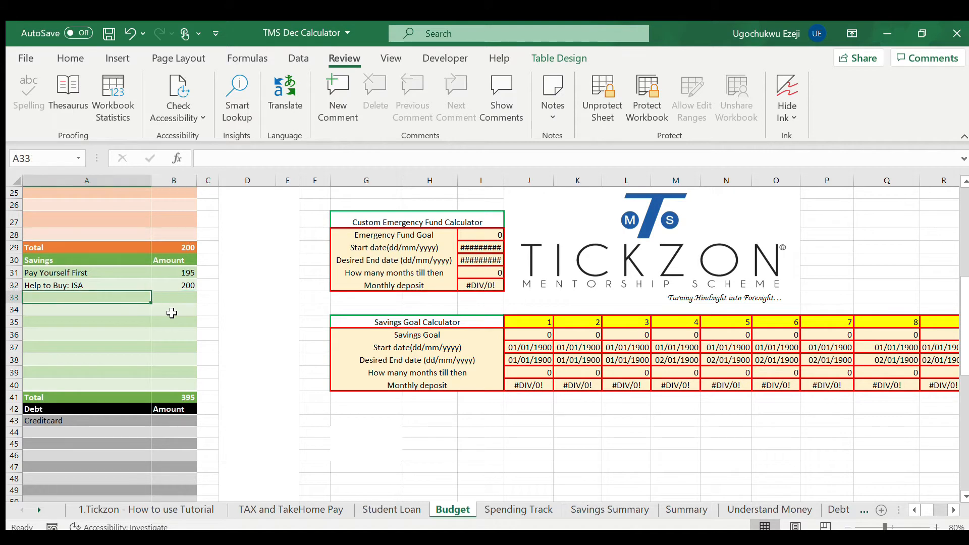
type("avings")
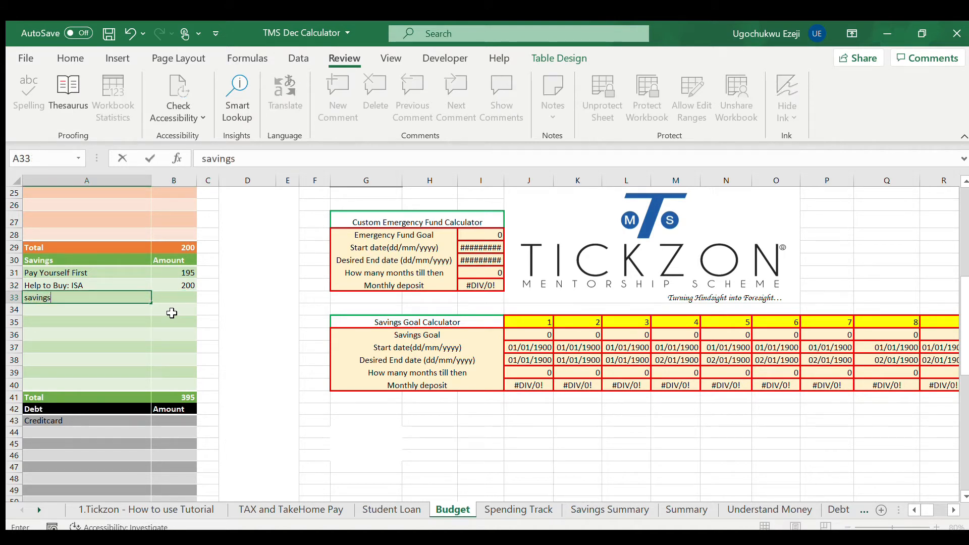
key("Tab")
type("100")
left_click(172, 313)
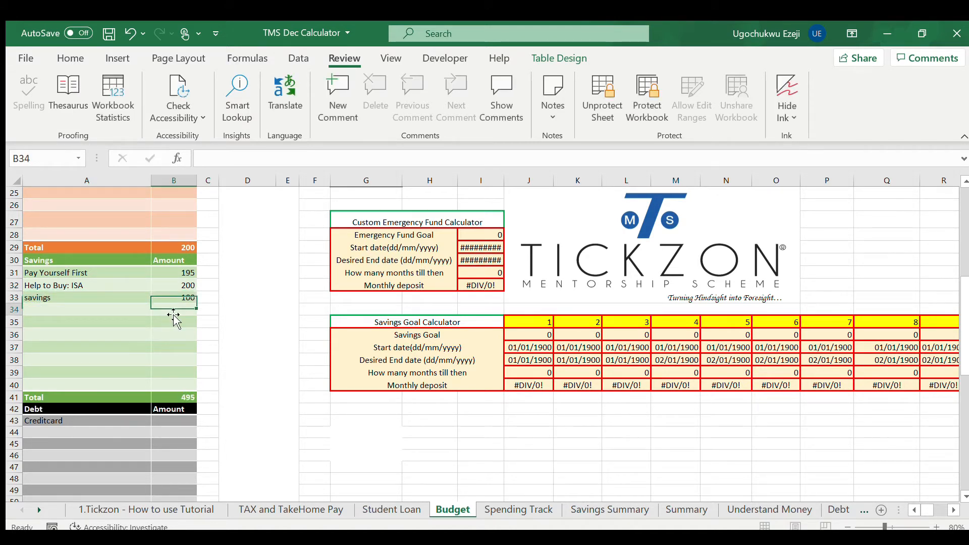
Set the Creditcard amount in the Debt list to 50
left_click(176, 421)
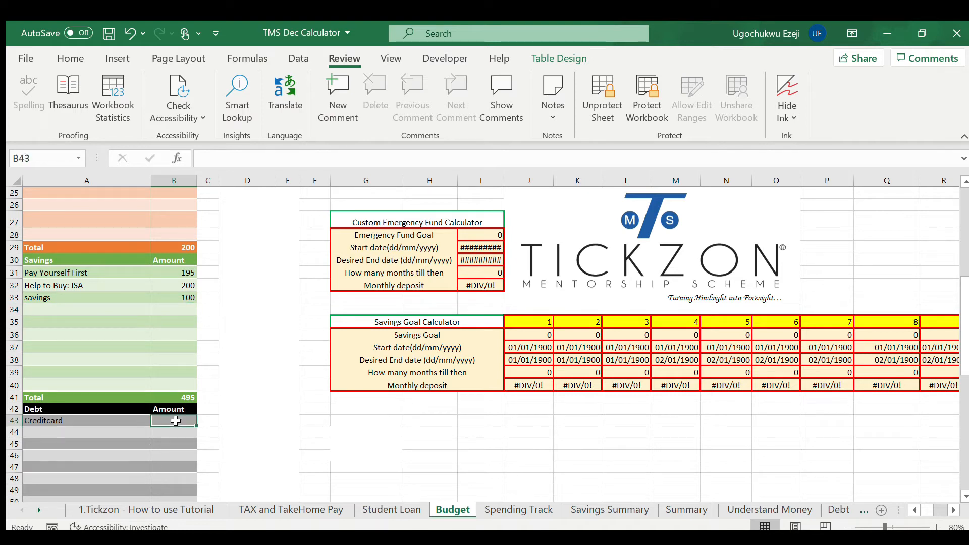
type("50")
key("Return")
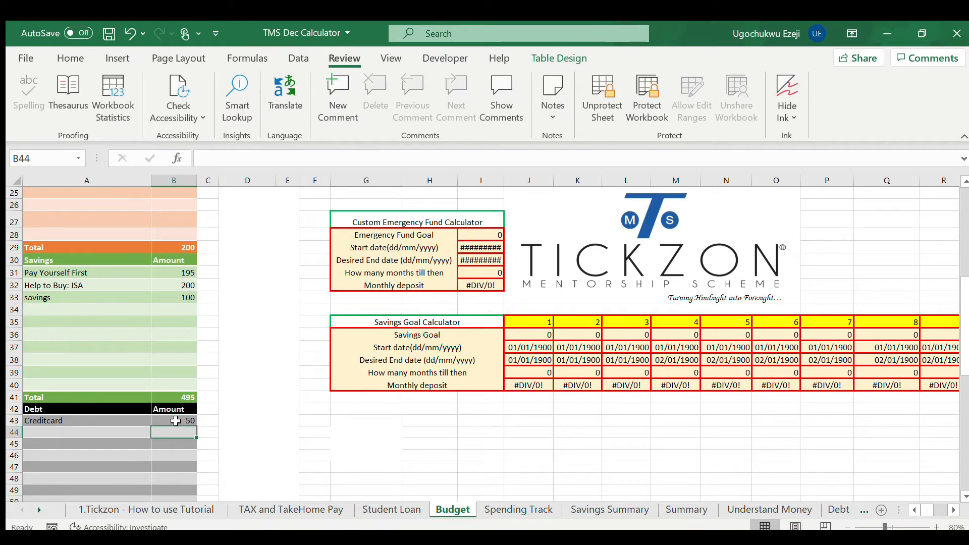
Check the actual percentages against the recommended ones, and clear the Help to Buy: ISA amount in the Savings list
scroll(176, 422, "down", 7)
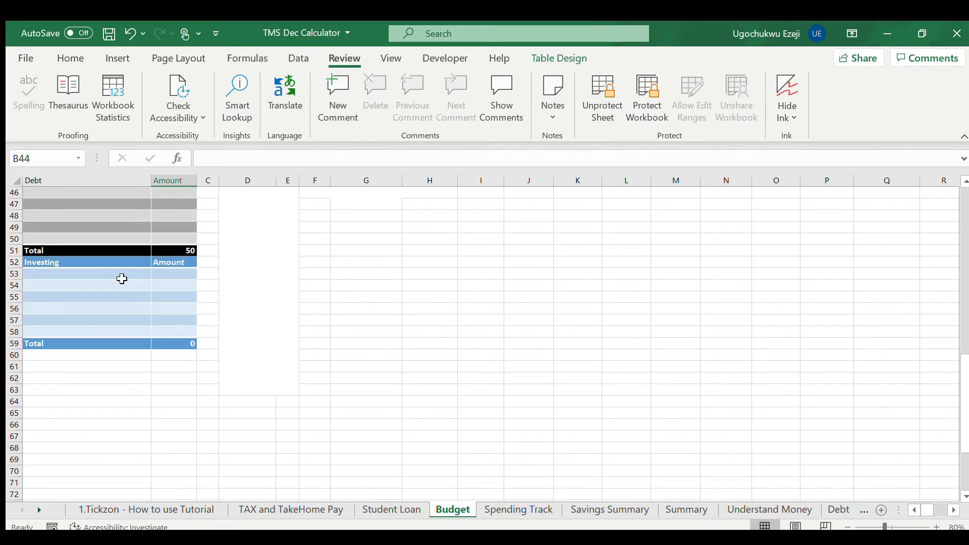
scroll(181, 299, "up", 6)
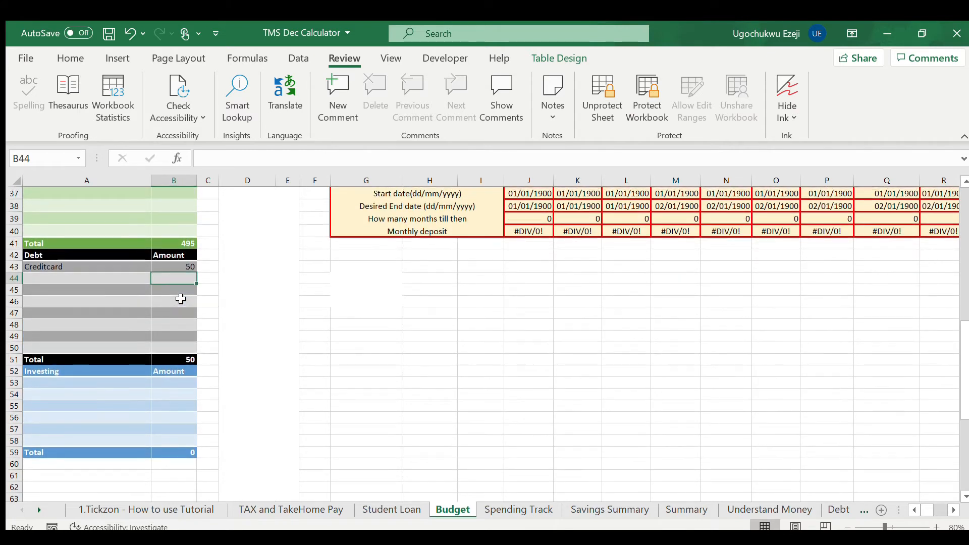
scroll(155, 420, "up", 9)
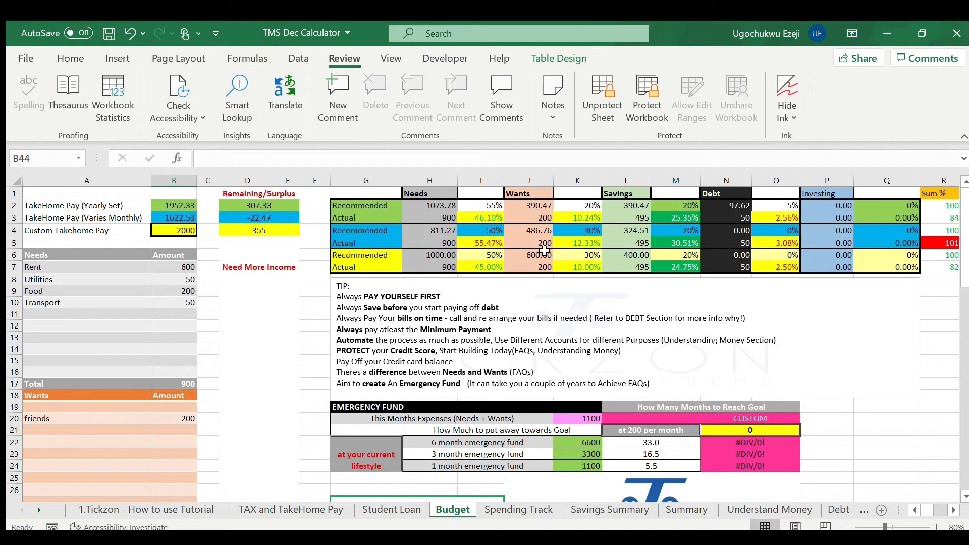
scroll(544, 251, "right", 1)
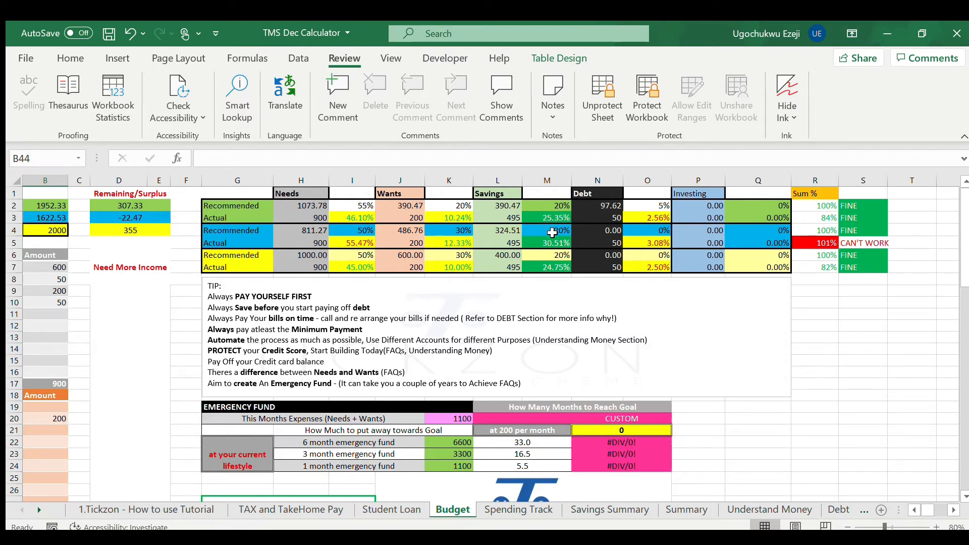
scroll(555, 249, "left", 1)
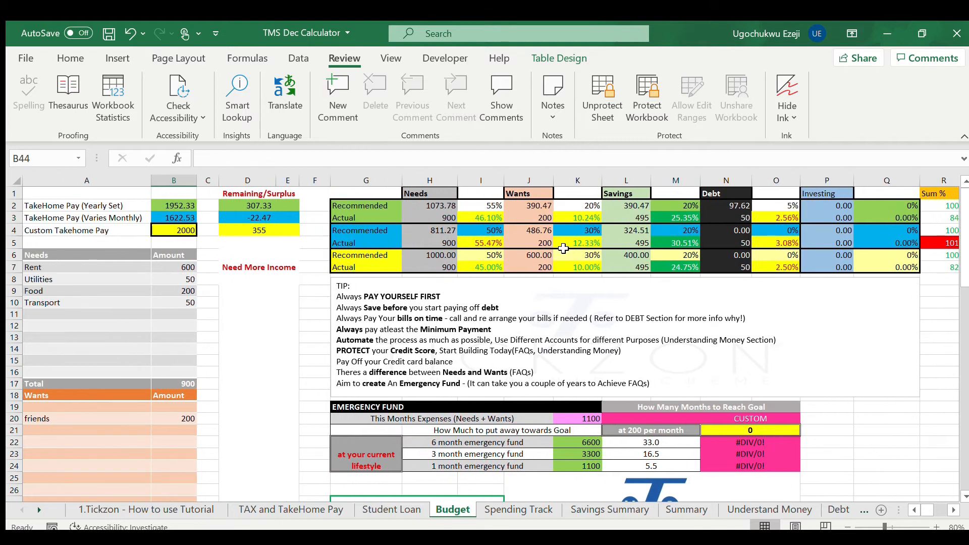
scroll(564, 248, "down", 8)
left_click(182, 287)
key("Delete")
scroll(182, 291, "up", 8)
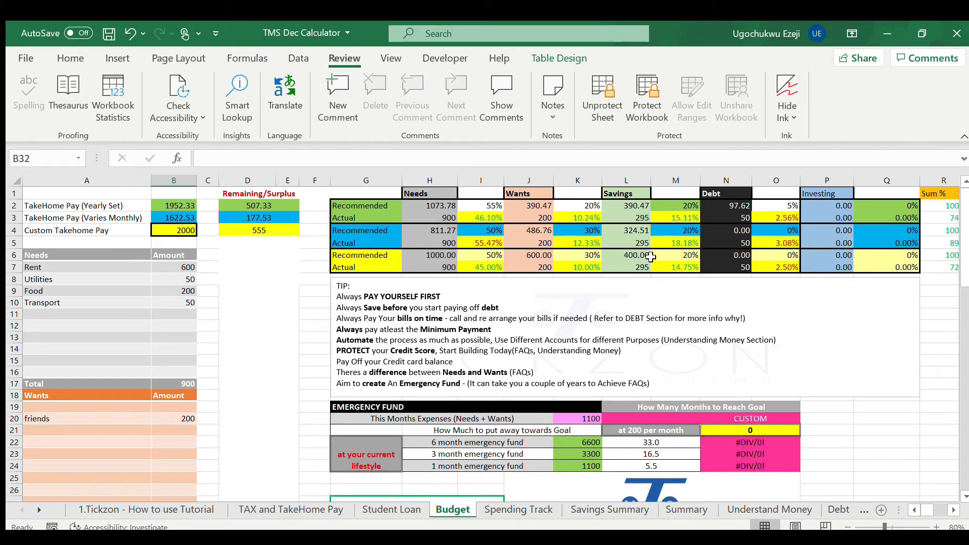
Set the recommended Needs percentage for the monthly-varying take-home pay to 60% and check its Sum % status
scroll(650, 257, "right", 2)
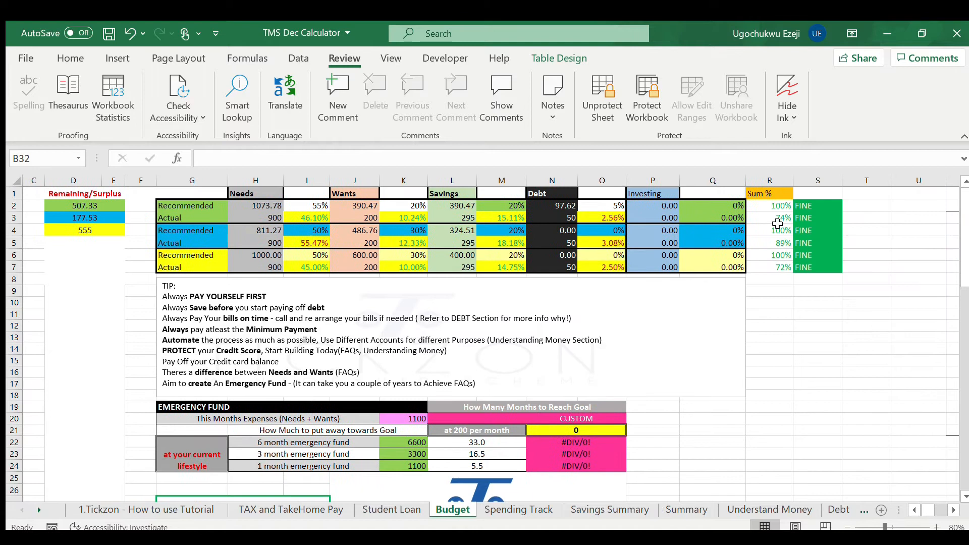
scroll(782, 278, "left", 2)
scroll(783, 277, "down", 7)
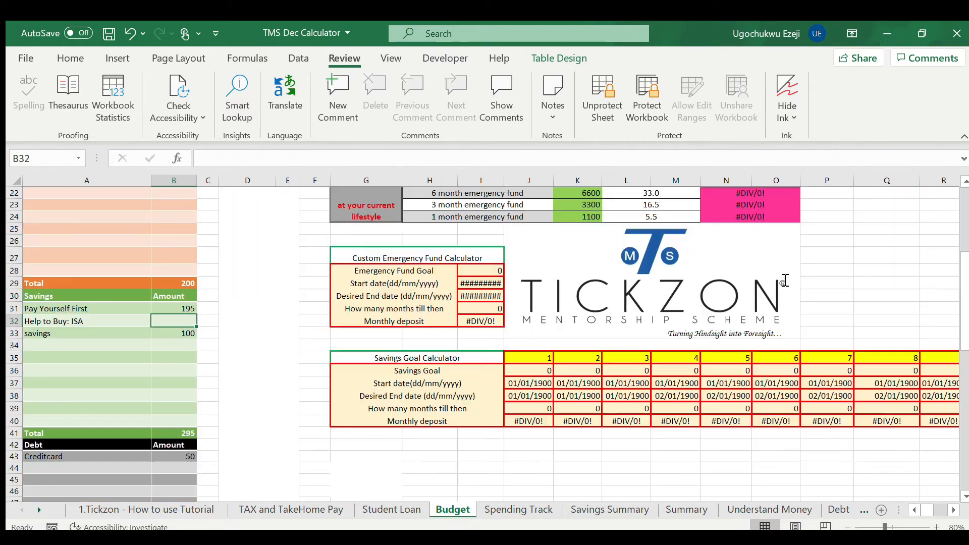
scroll(785, 281, "up", 7)
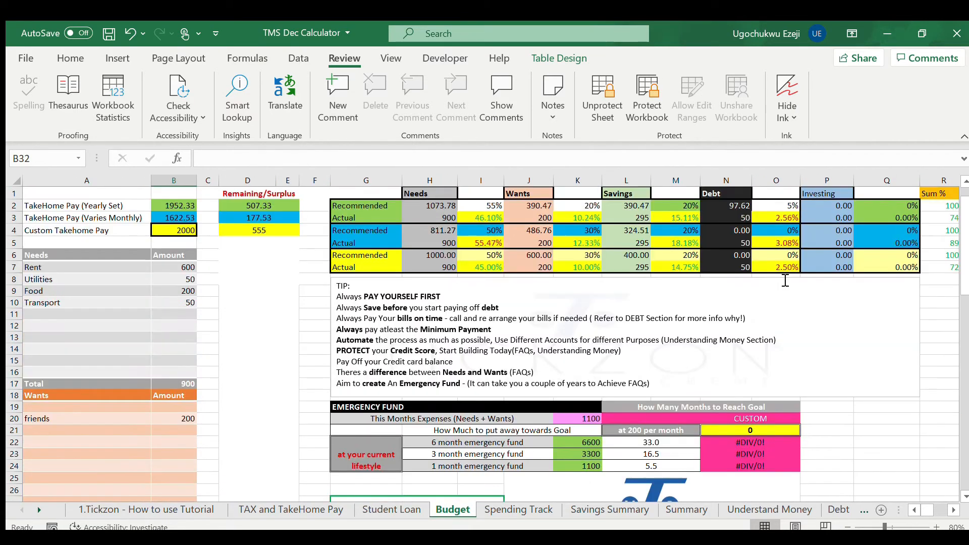
left_click(497, 230)
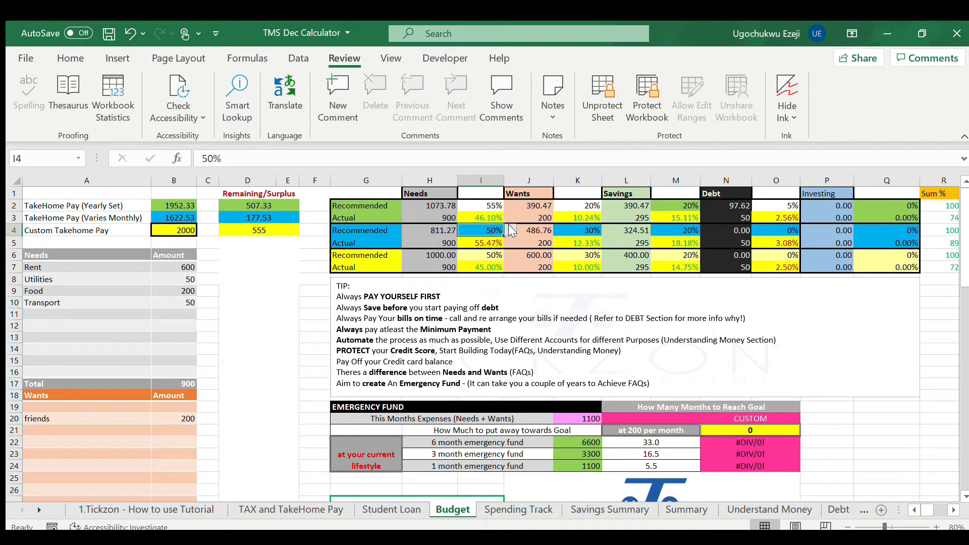
left_click(478, 258)
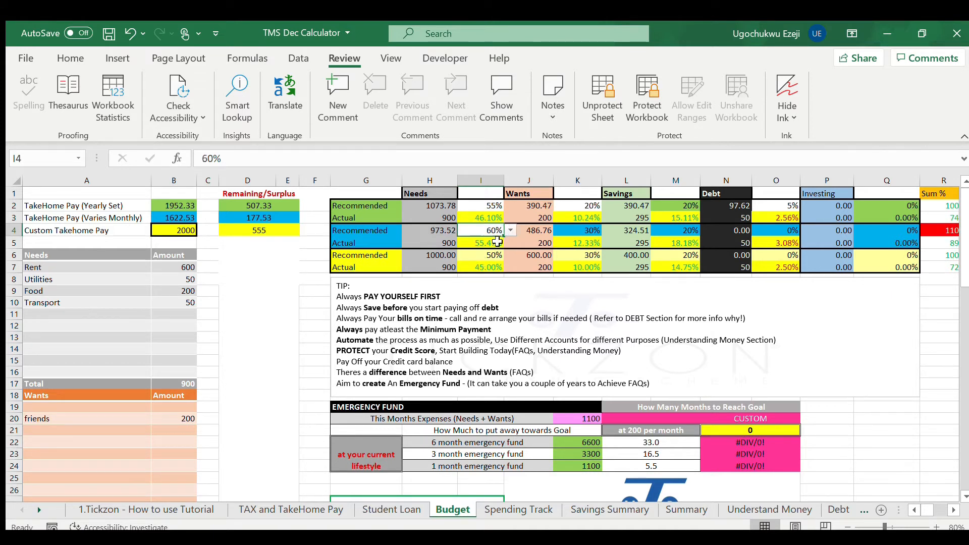
scroll(948, 261, "right", 1)
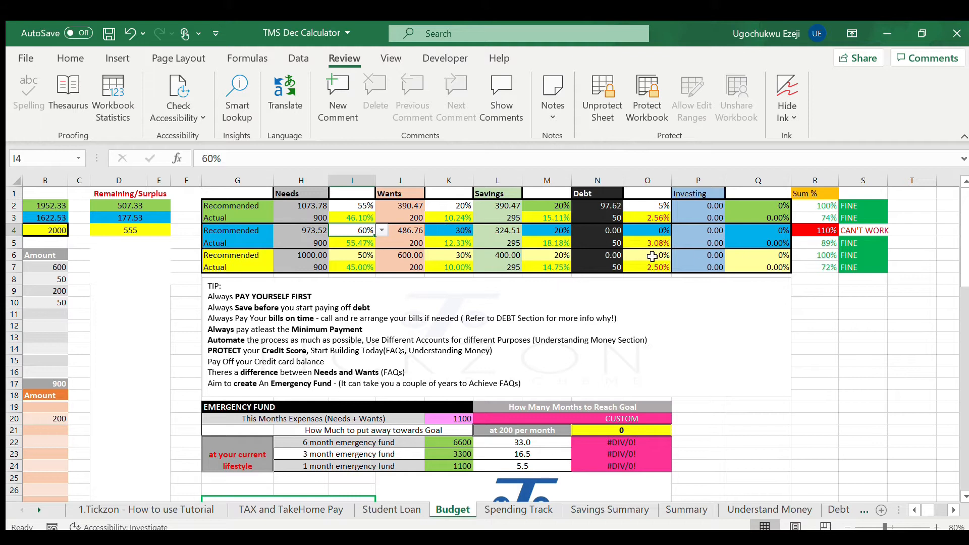
scroll(857, 343, "left", 1)
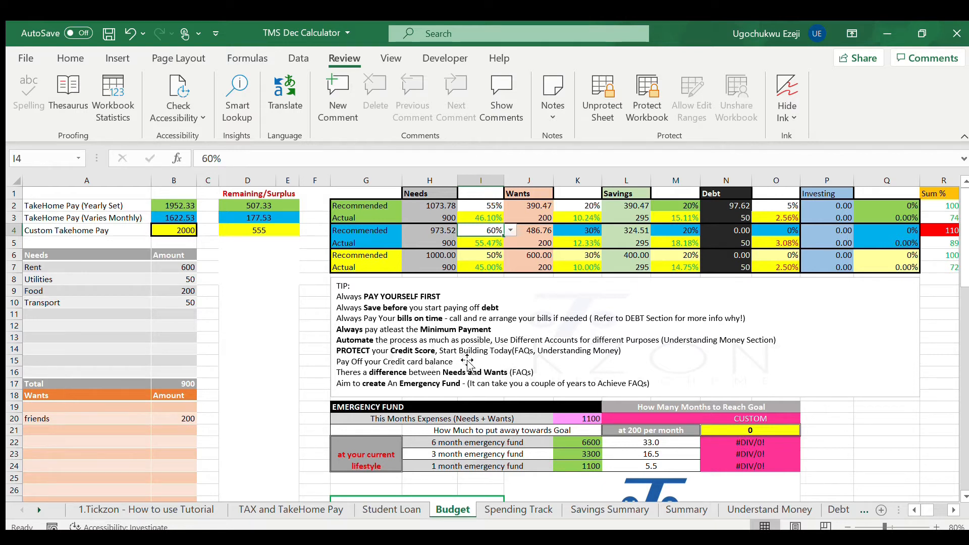
Set the custom monthly amount to put away towards the emergency fund goal to 500
scroll(464, 359, "down", 3)
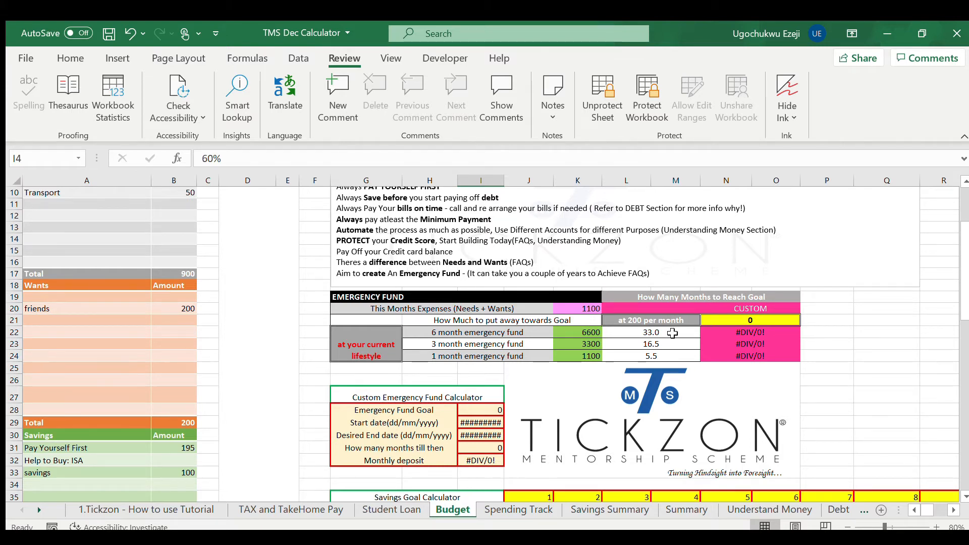
scroll(673, 332, "up", 3)
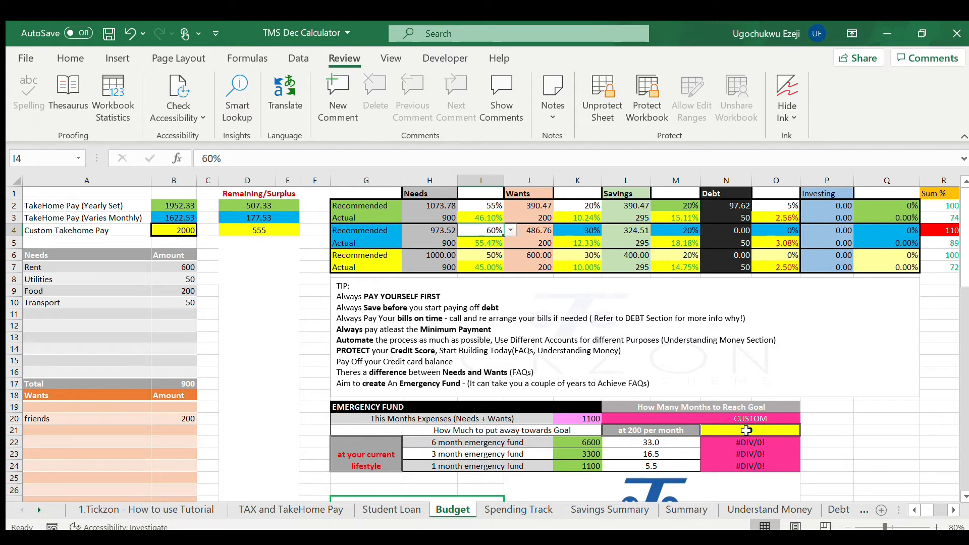
scroll(566, 409, "down", 3)
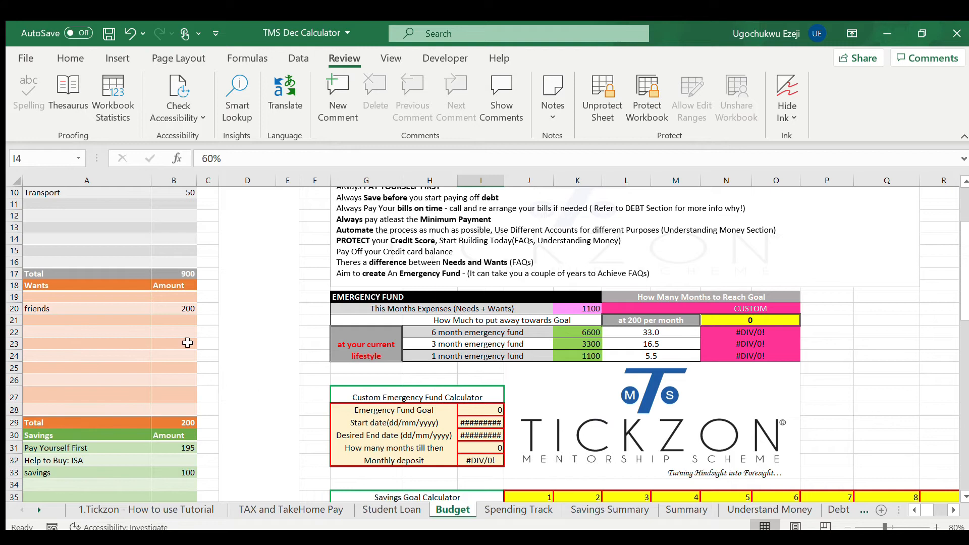
scroll(163, 273, "up", 3)
scroll(159, 284, "down", 3)
left_click(751, 321)
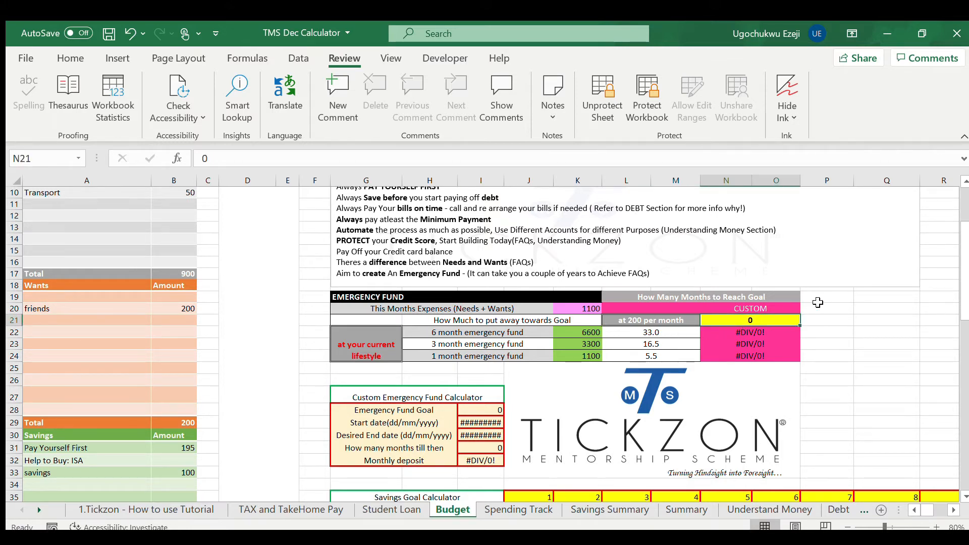
type("500")
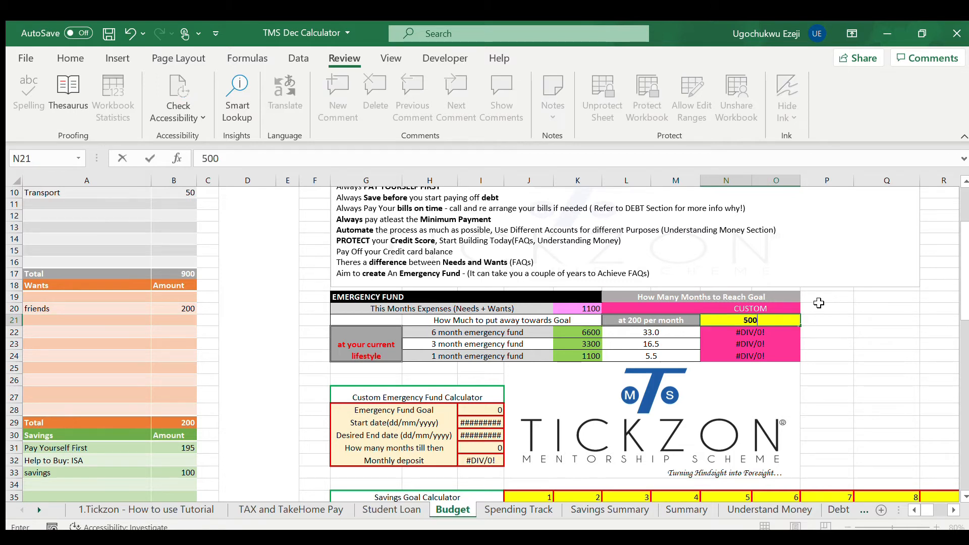
key("Return")
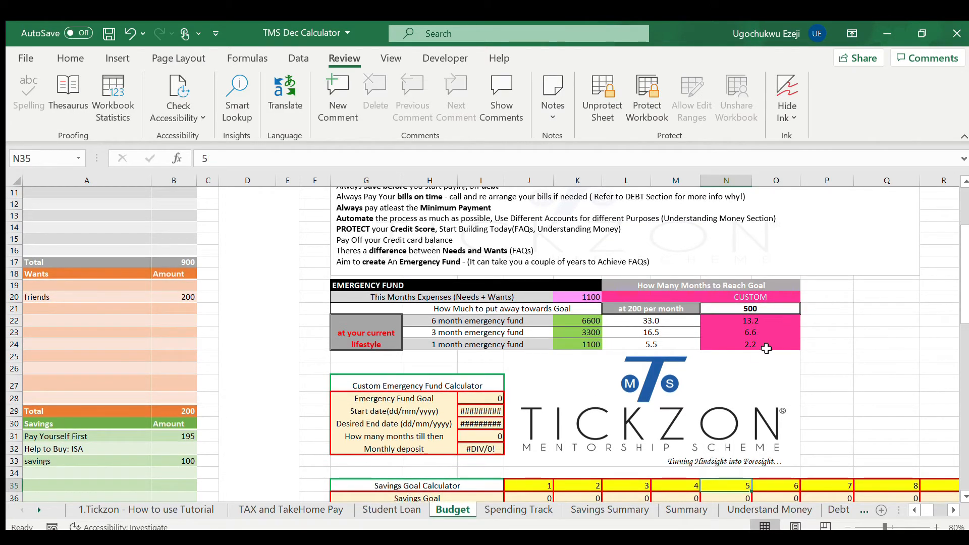
Change the custom monthly amount in the Emergency Fund table to 100
left_click(759, 308)
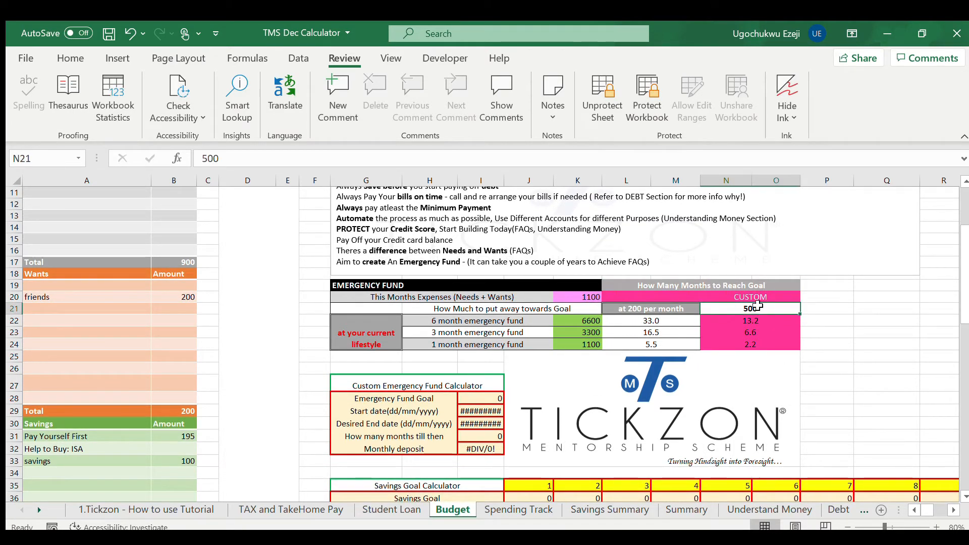
type("100")
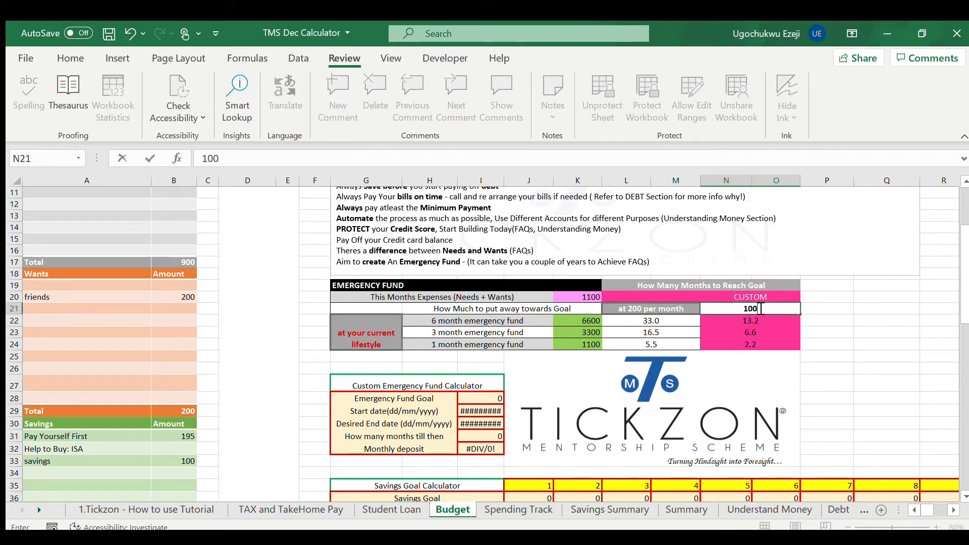
key("Return")
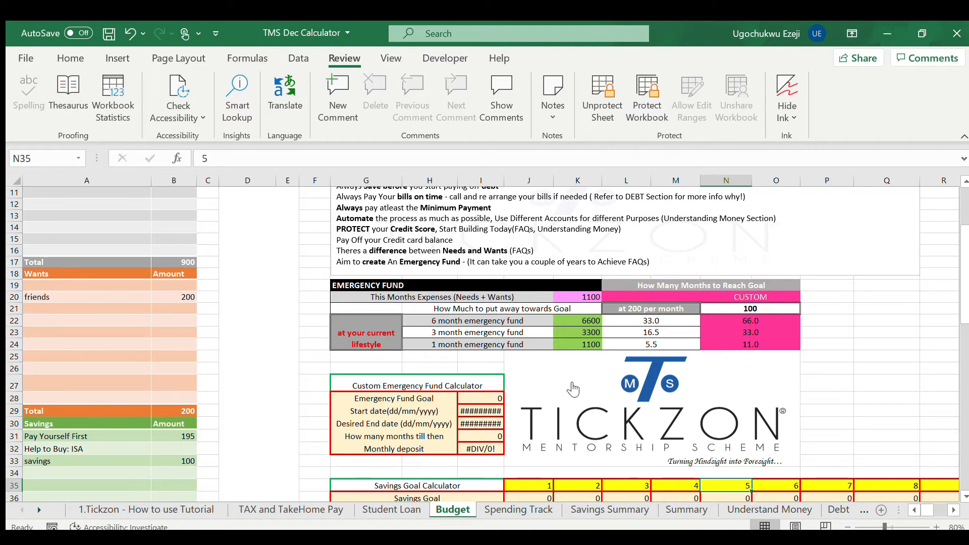
scroll(573, 389, "down", 3)
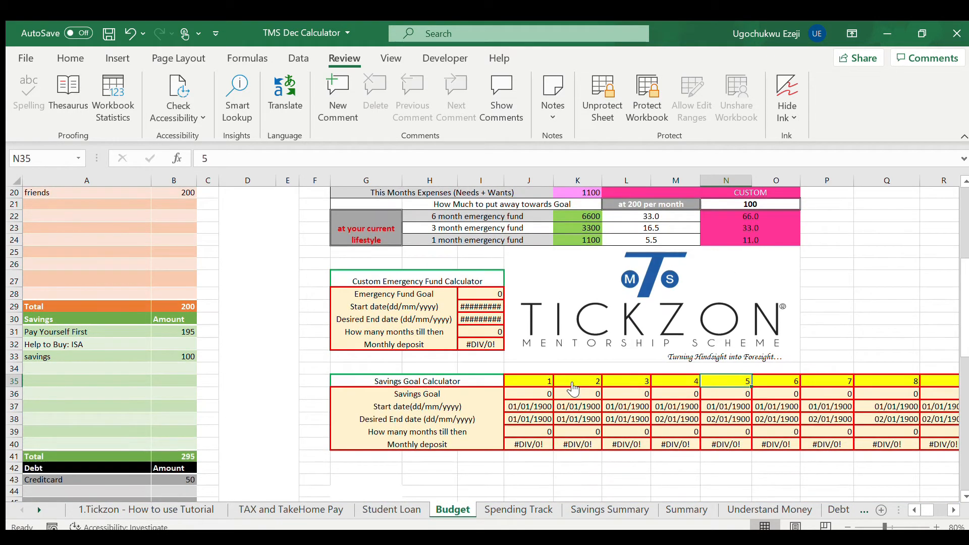
scroll(573, 388, "up", 1)
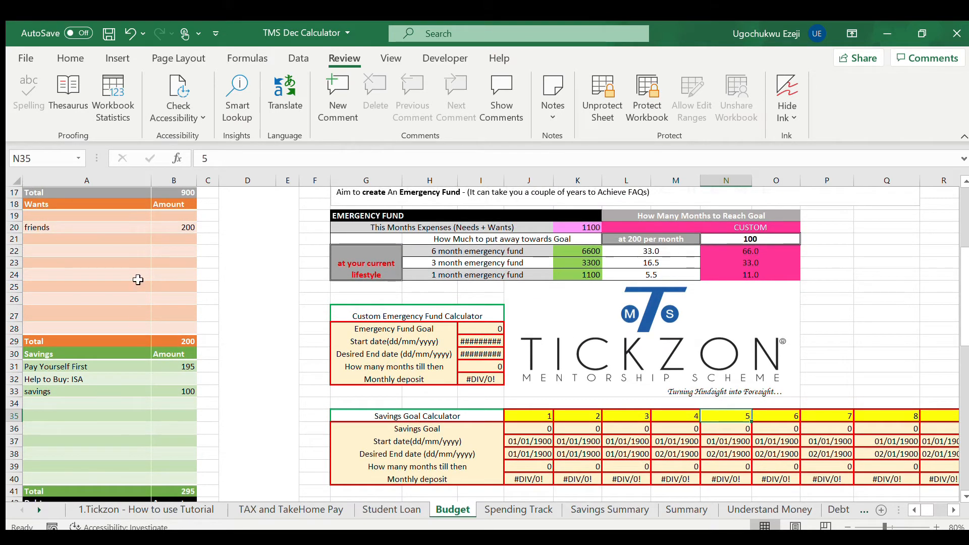
Set the emergency fund goal to 10000 with a start date of 01/01/2021 in the Custom Emergency Fund Calculator
left_click(487, 328)
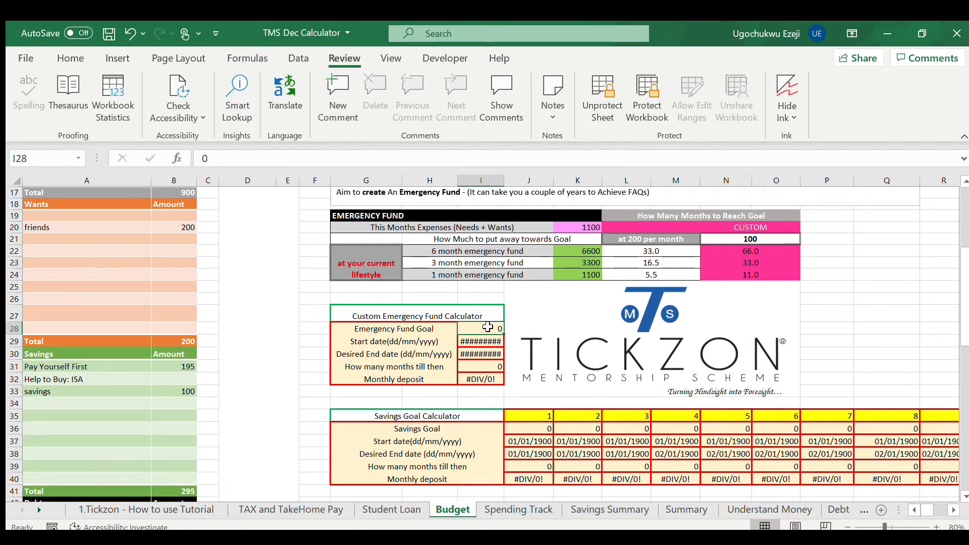
type("10000")
key("Return")
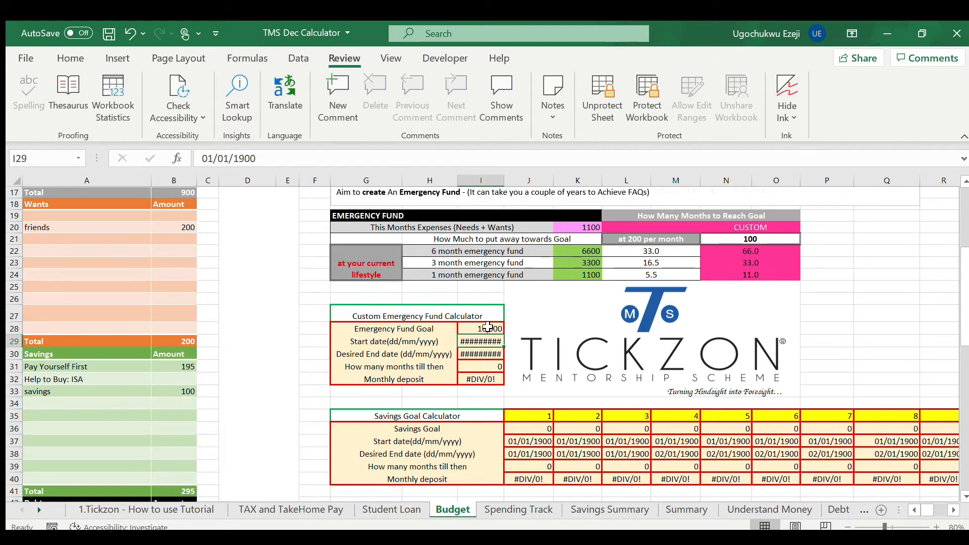
type("01/01/2021")
key("Return")
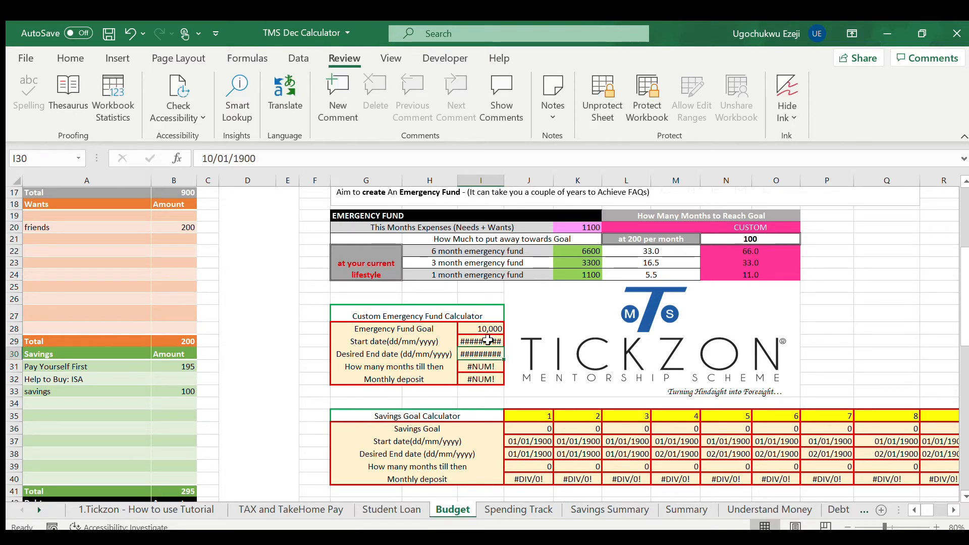
left_click(488, 341)
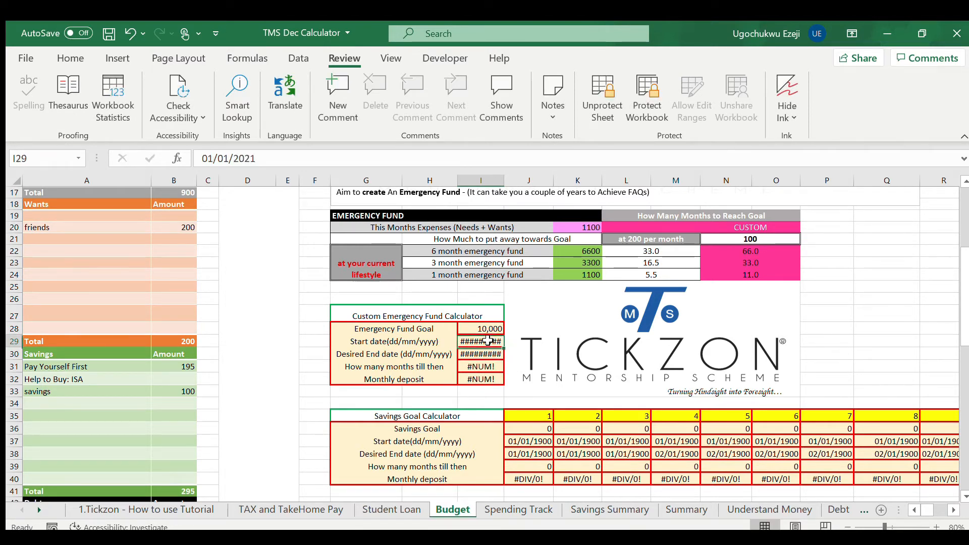
Set the custom emergency fund's desired end date to four years after its start date, and check the entered start date
left_click(492, 355)
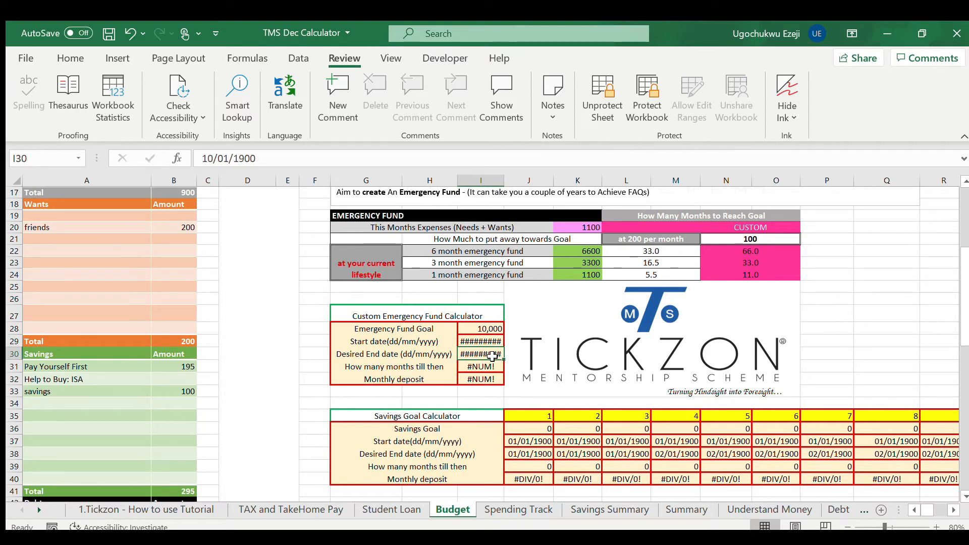
type("01/")
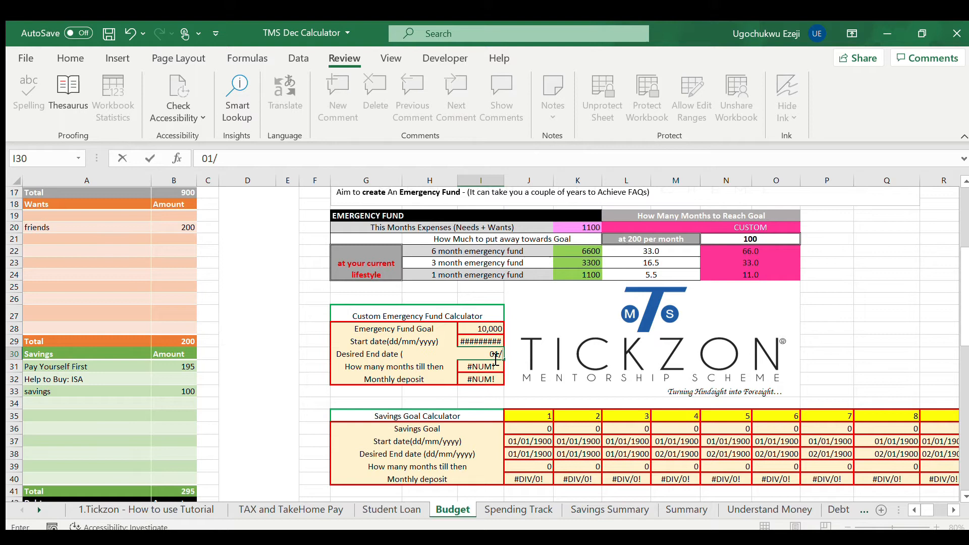
type("01/2024")
left_click(529, 416)
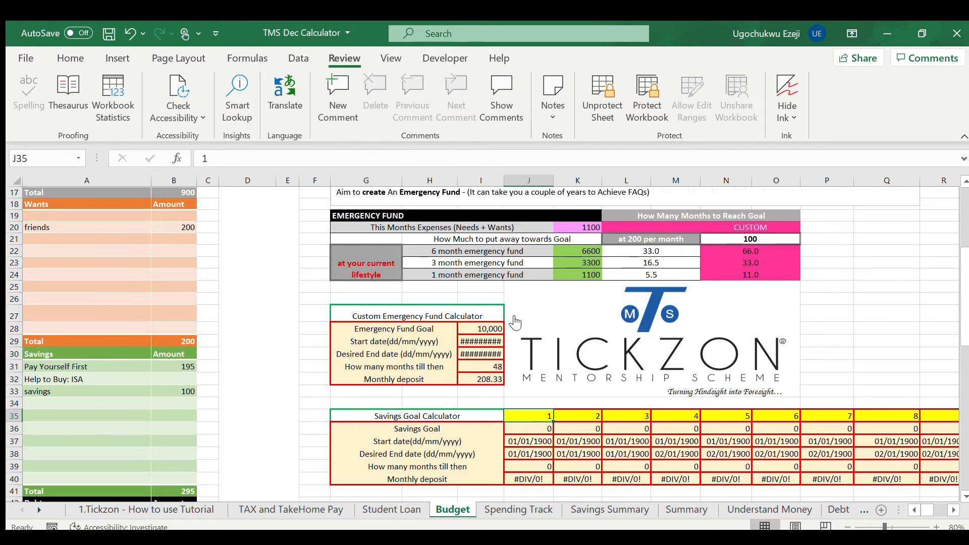
left_click(486, 341)
double_click(488, 342)
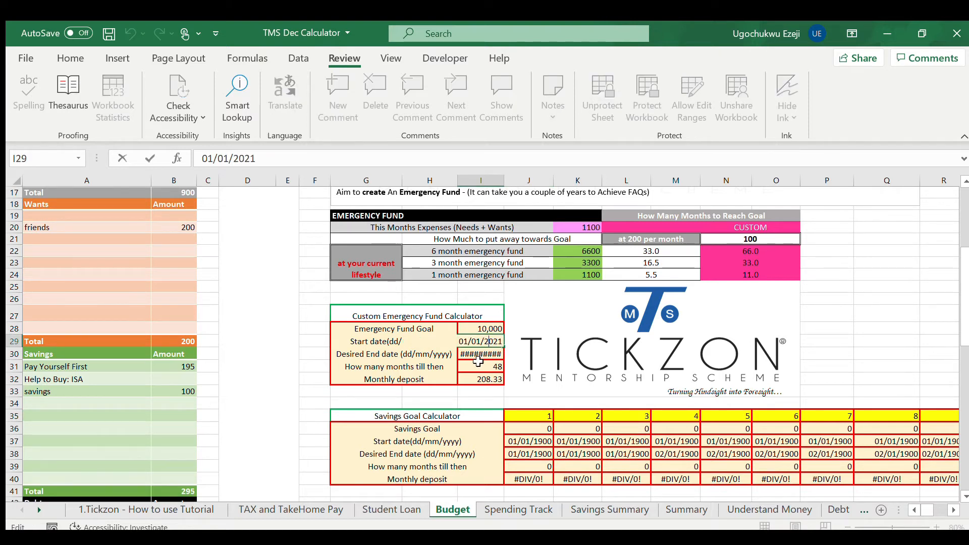
key("Escape")
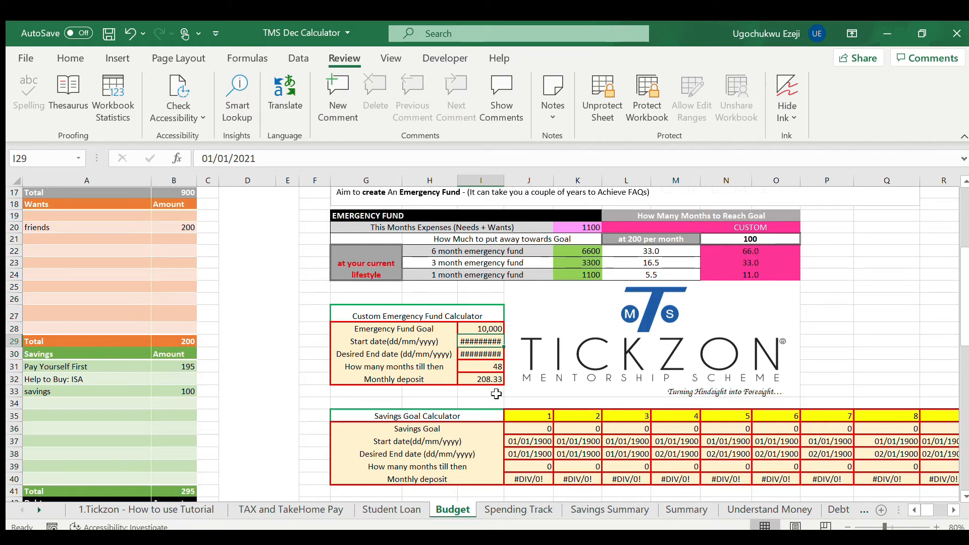
Name the first three goals in the Savings Goal Calculator House, Car and Holiday
scroll(496, 394, "down", 2)
scroll(496, 393, "right", 1)
scroll(496, 393, "down", 2)
scroll(497, 393, "down", 2)
scroll(496, 393, "up", 3)
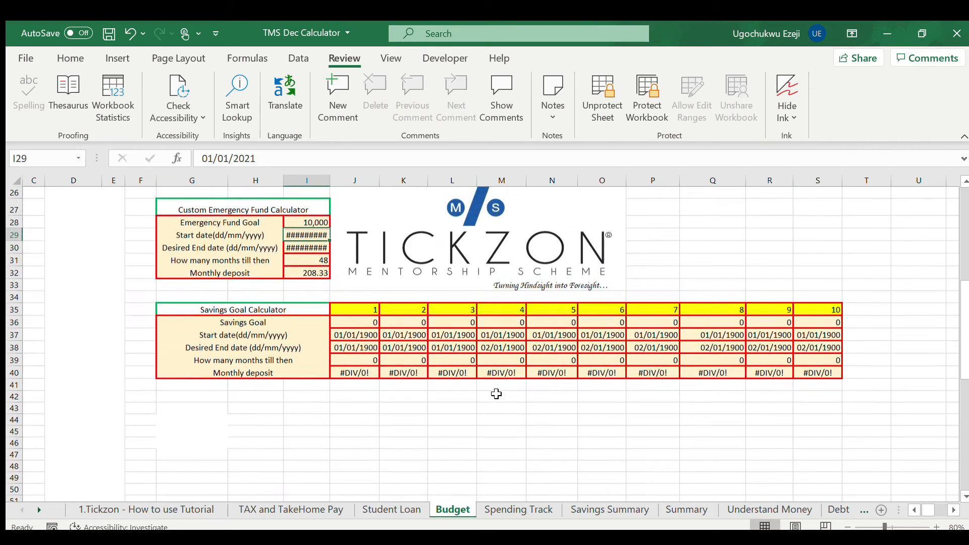
left_click(359, 310)
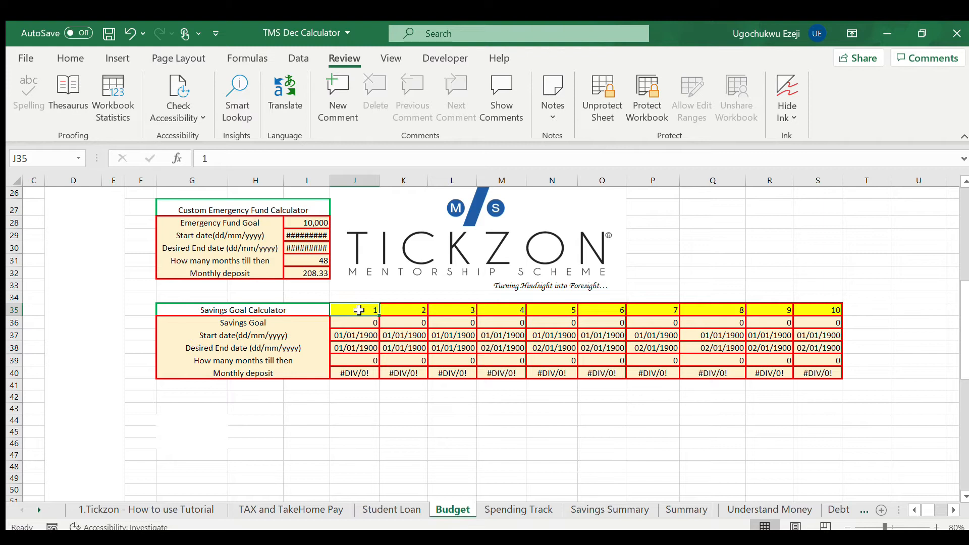
type("House")
key("Tab")
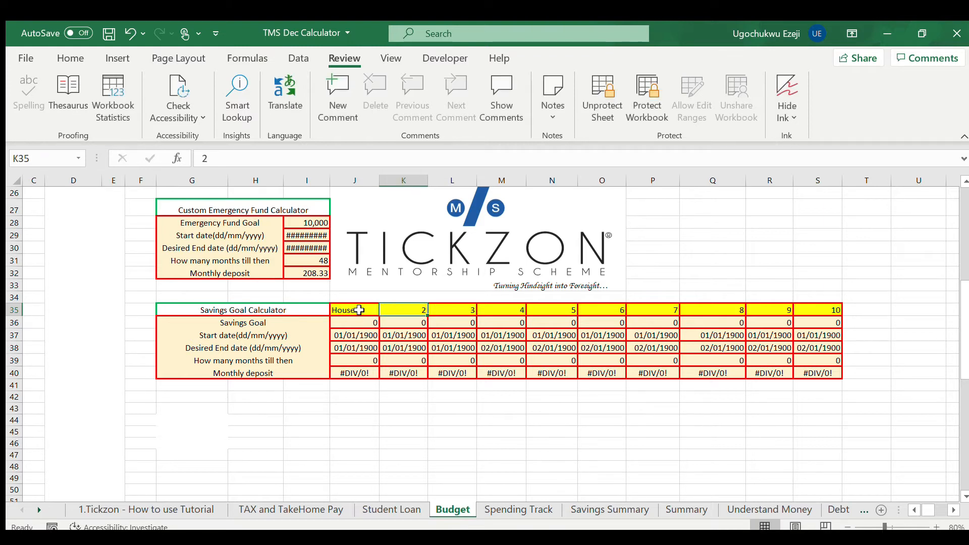
type("Car")
key("Tab")
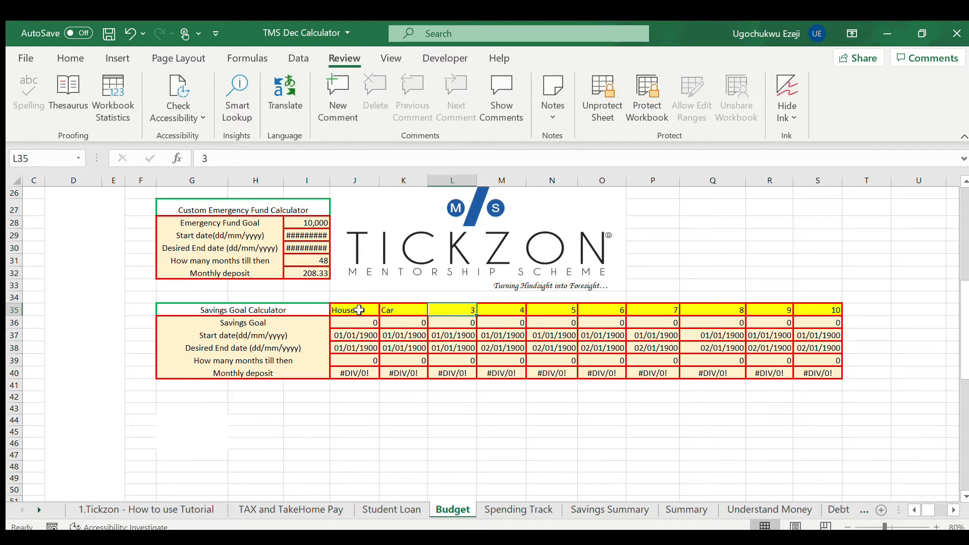
type("Holiday")
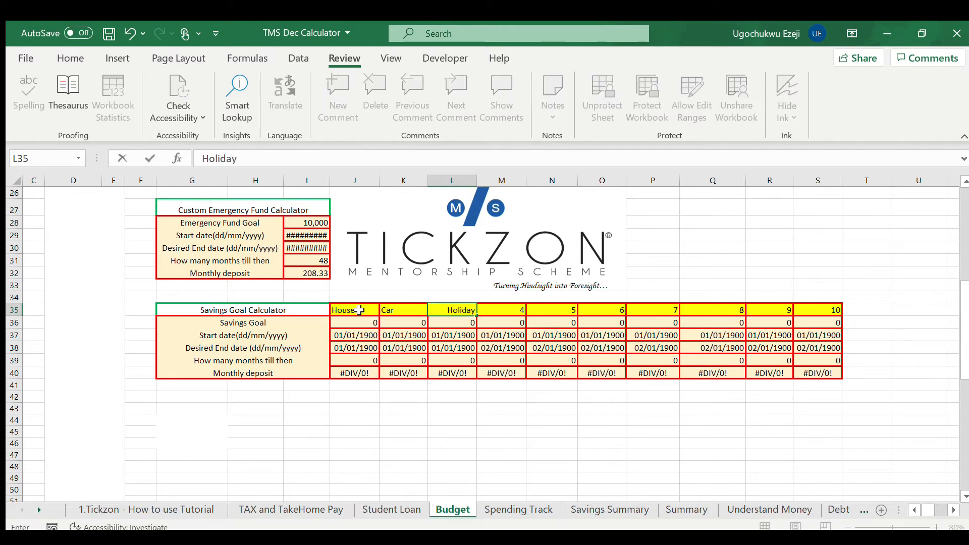
key("Tab")
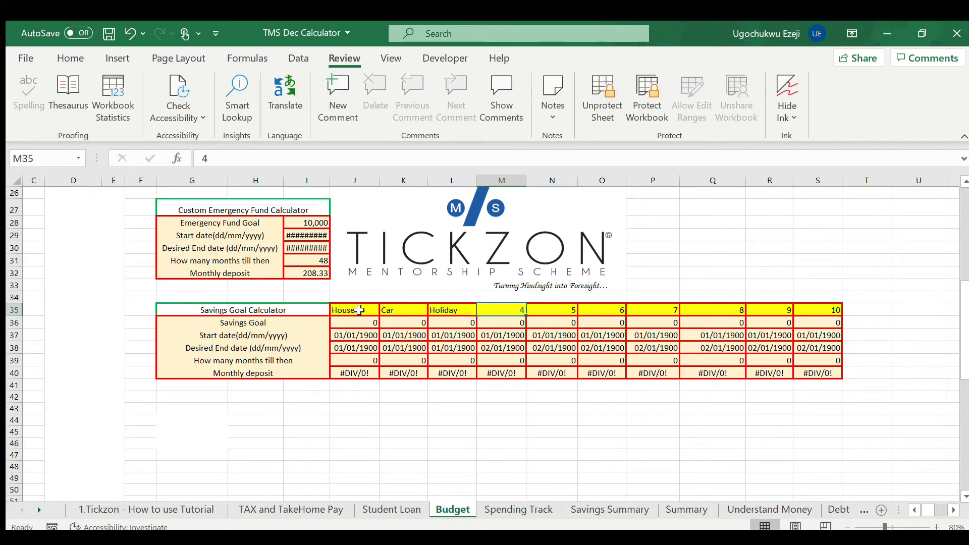
Set the savings goal amount for House to 20000
left_click(368, 325)
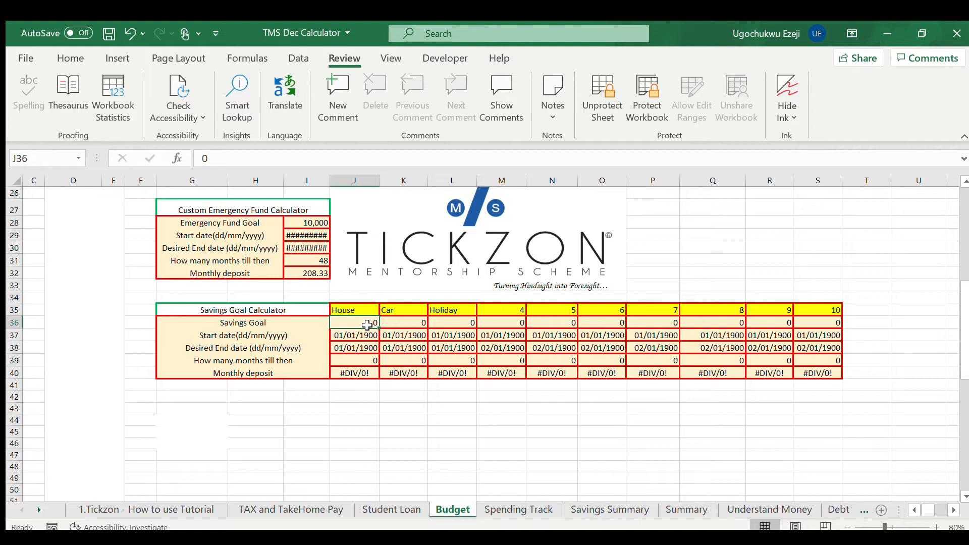
type("20,")
type("00")
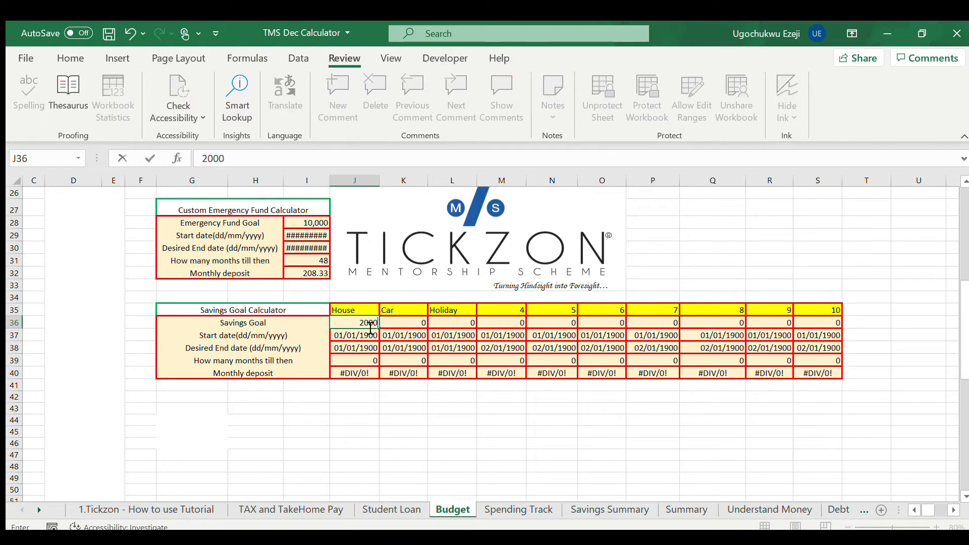
type("0")
left_click(338, 336)
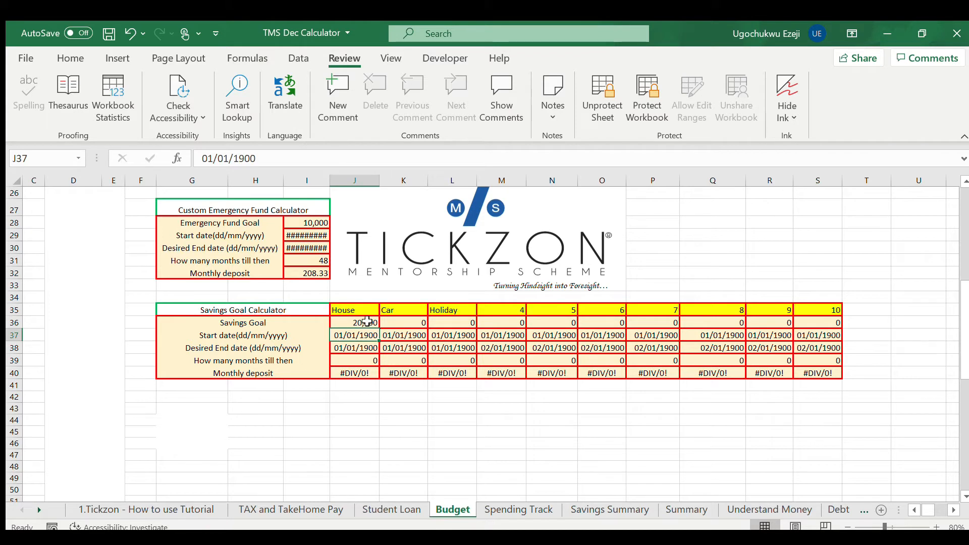
Set the House goal's start date to 01/09/2021 and its desired end date to 01/09/2023
left_click(345, 347)
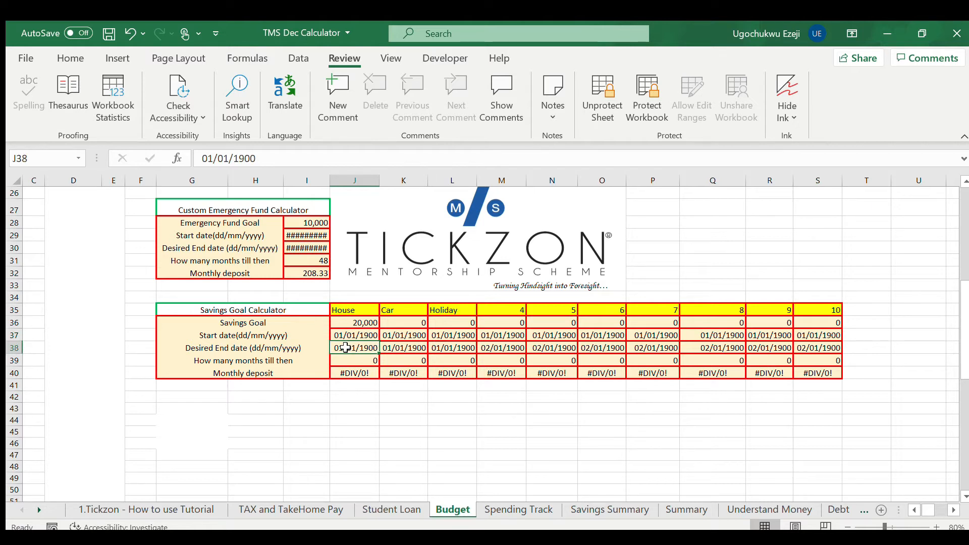
left_click(344, 334)
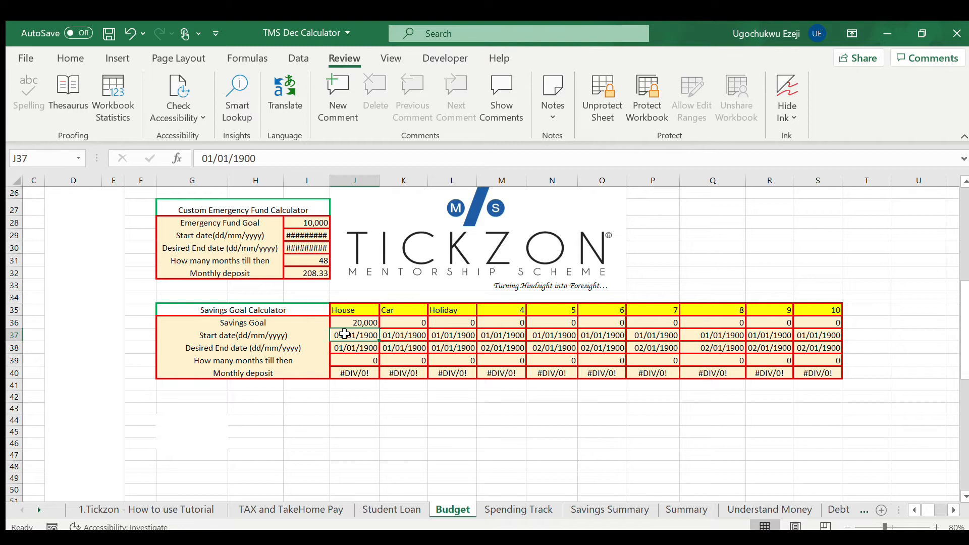
type("07")
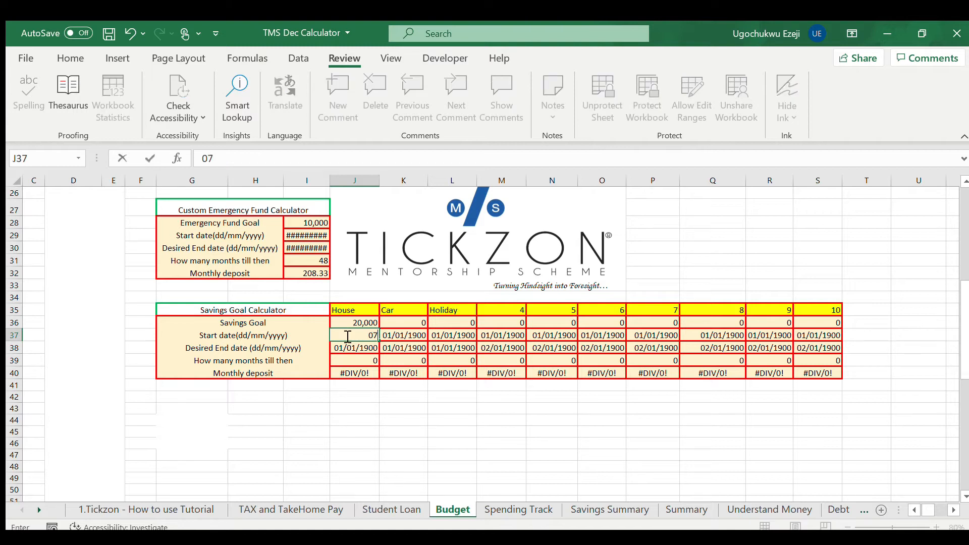
key("BackSpace")
key("BackSpace")
type("01")
type("/")
type("09/2021")
key("Return")
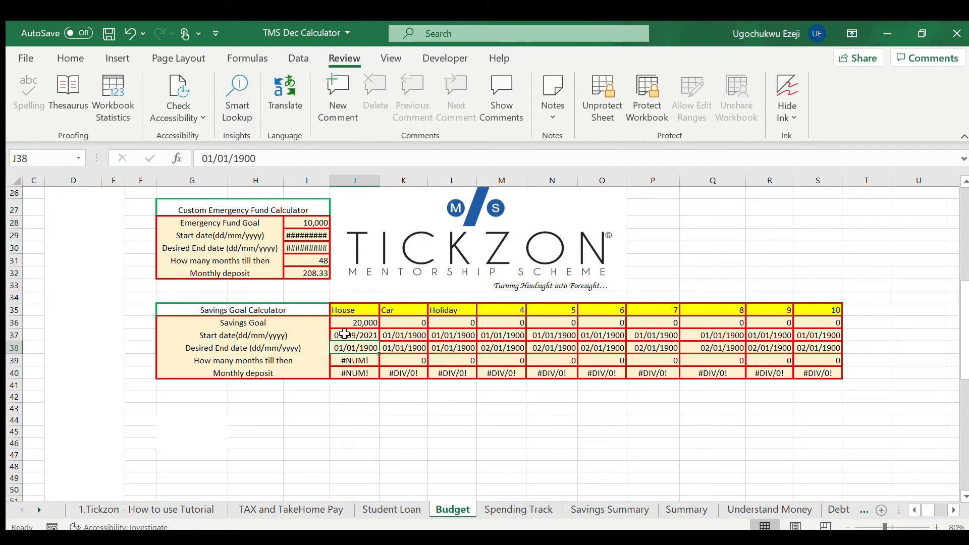
type("01/09/2023")
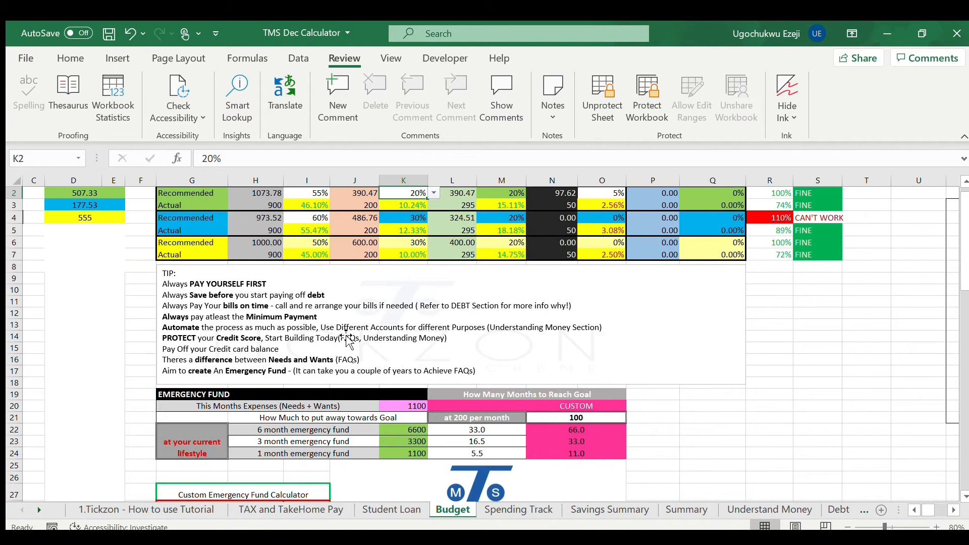
Set the savings goal amount for Car to 4000
scroll(348, 341, "down", 7)
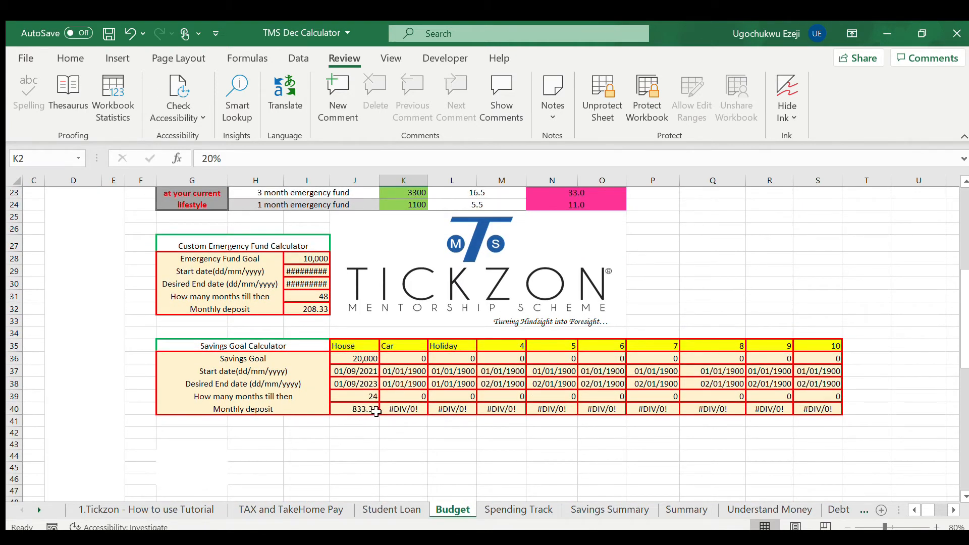
left_click(417, 359)
type("4,00")
type("000")
key("Return")
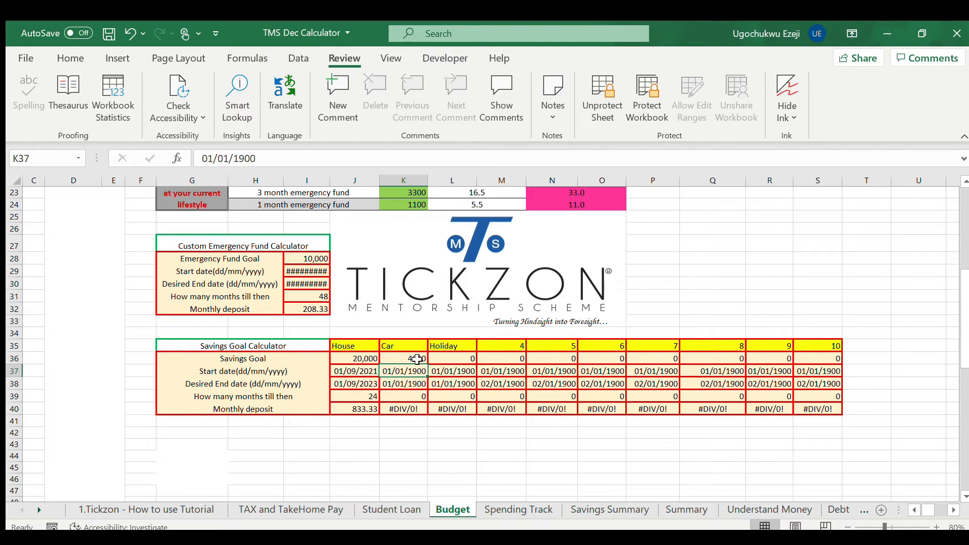
Set the Car goal's start date to 01/02/2021 and its desired end date to 25/12/2021
type("01/")
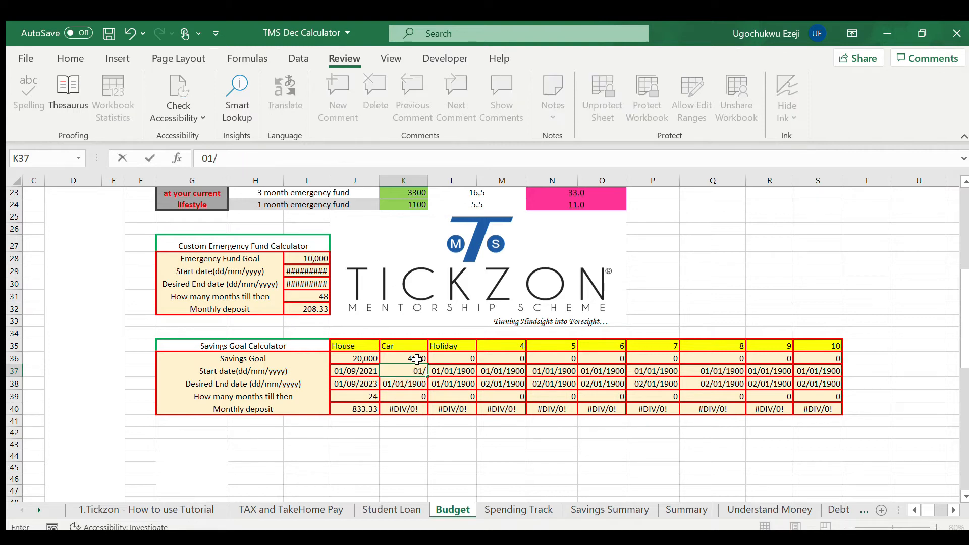
type("02/2021")
key("Return")
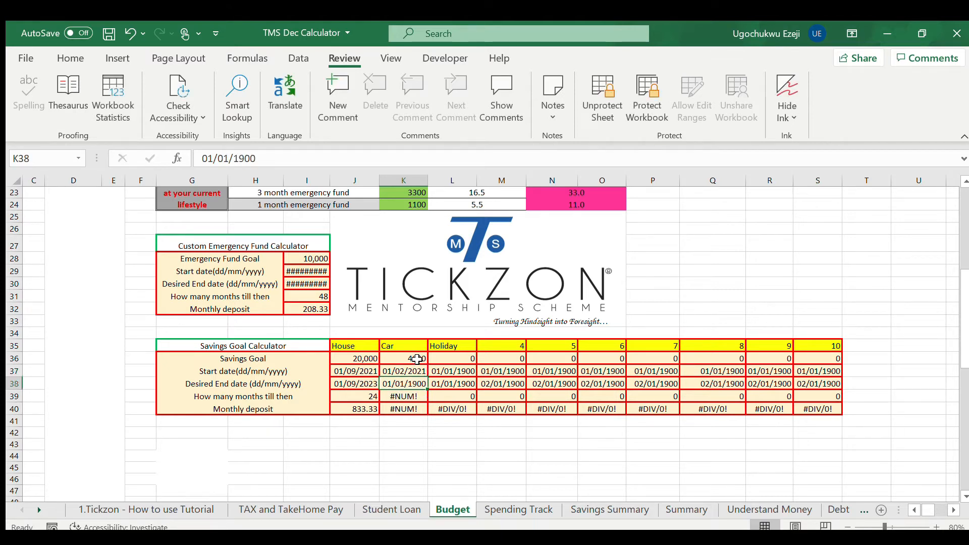
type("25")
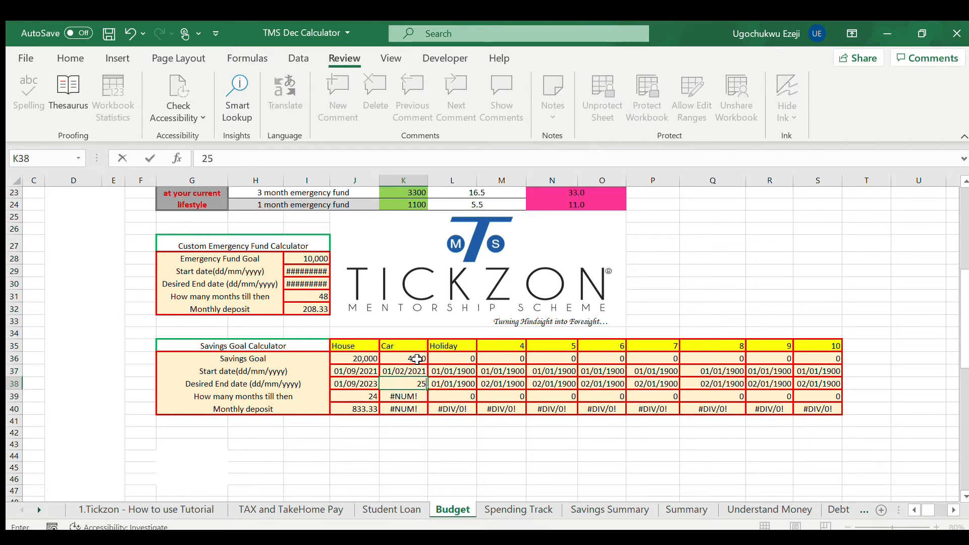
type("/12/2021")
key("Return")
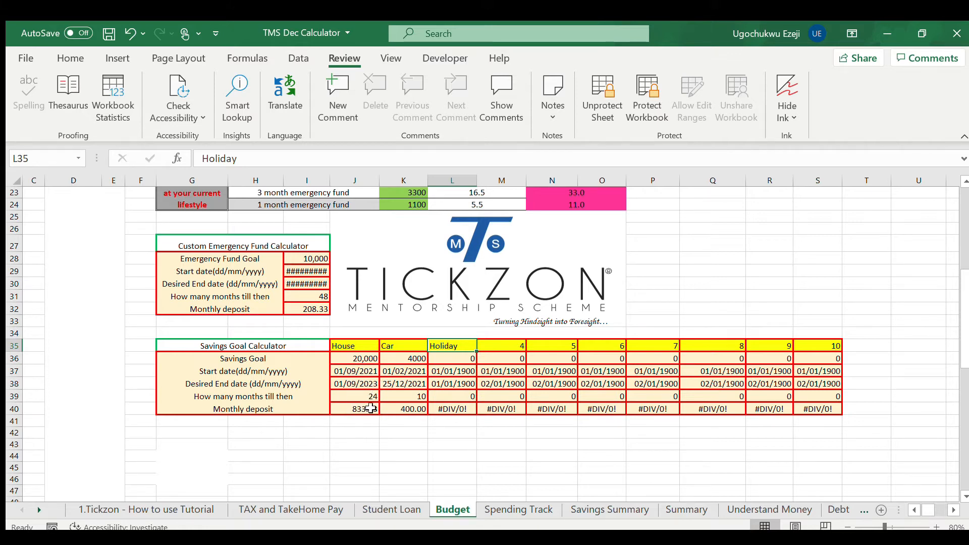
Name the fourth and fifth goals in the Savings Goal Calculator wedding ring and date night
left_click(517, 345)
type("w")
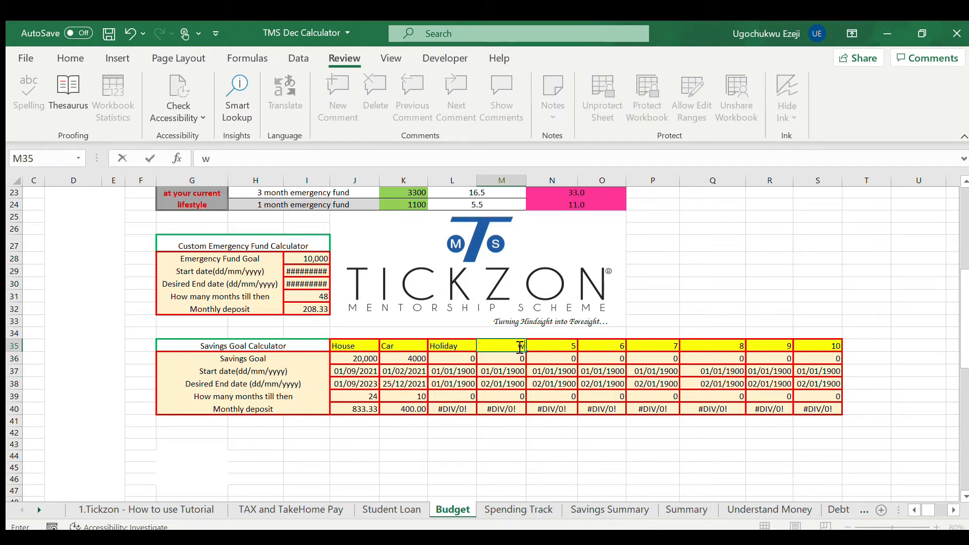
type("edding ring")
key("Tab")
type("date")
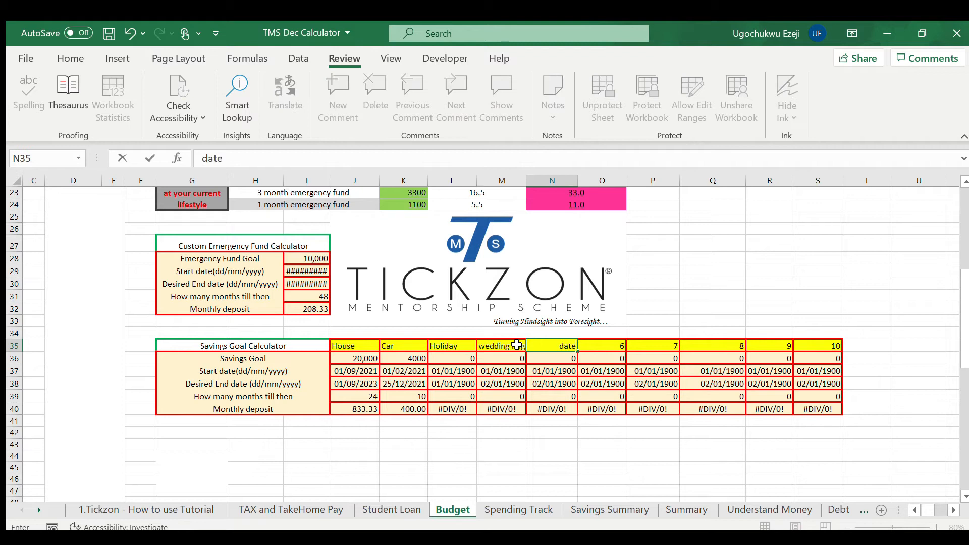
type(" night")
key("Tab")
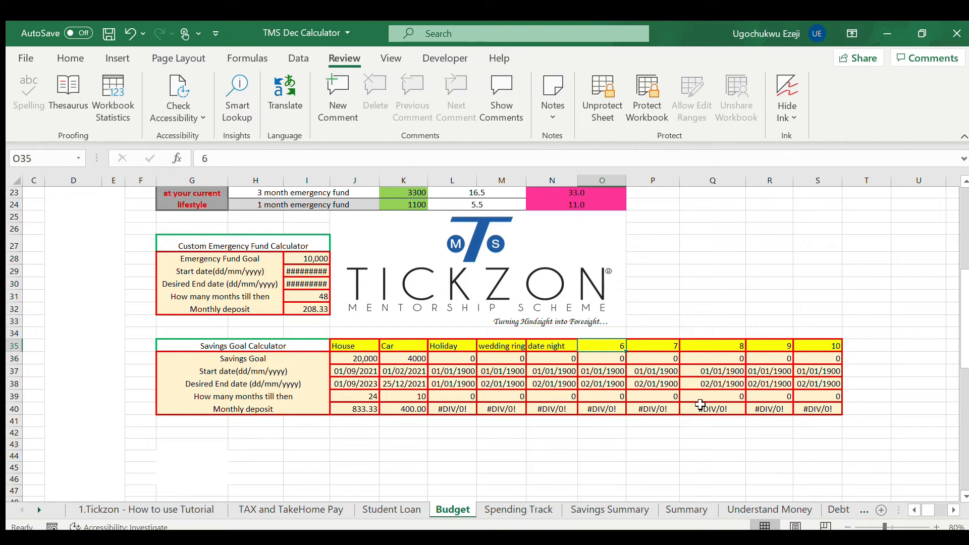
Look over the remaining Budget lists and return to the take-home pay summary at the start of the sheet
scroll(338, 379, "left", 2)
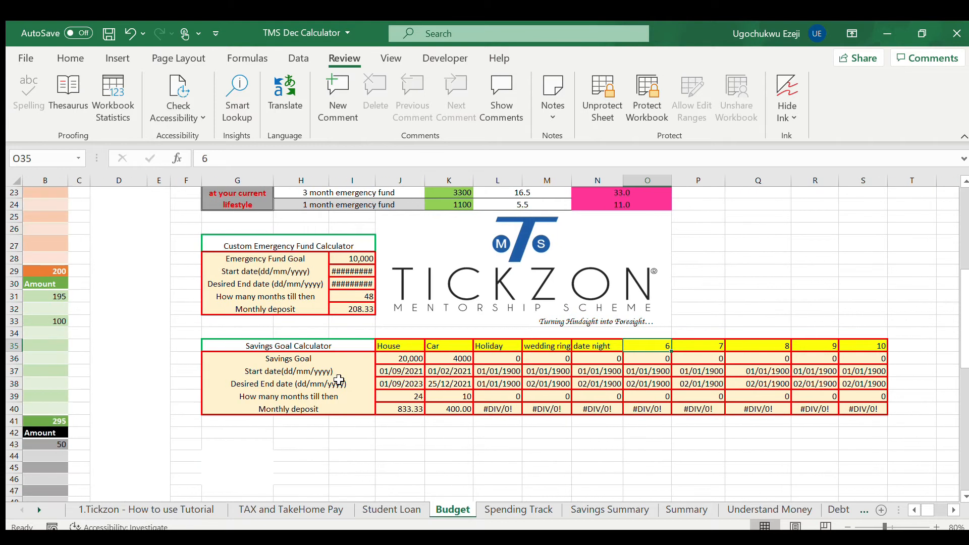
scroll(339, 380, "down", 5)
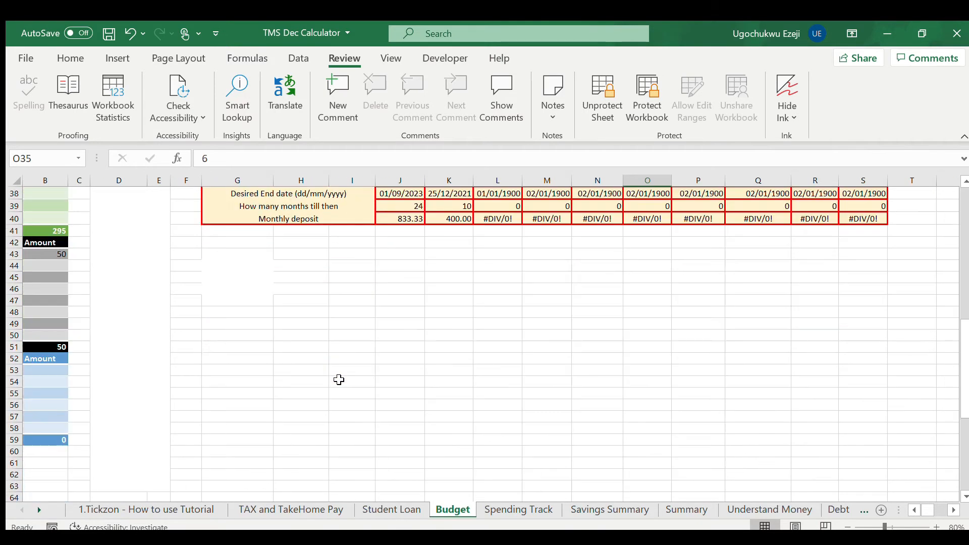
scroll(339, 379, "left", 2)
scroll(339, 380, "up", 2)
scroll(338, 379, "up", 10)
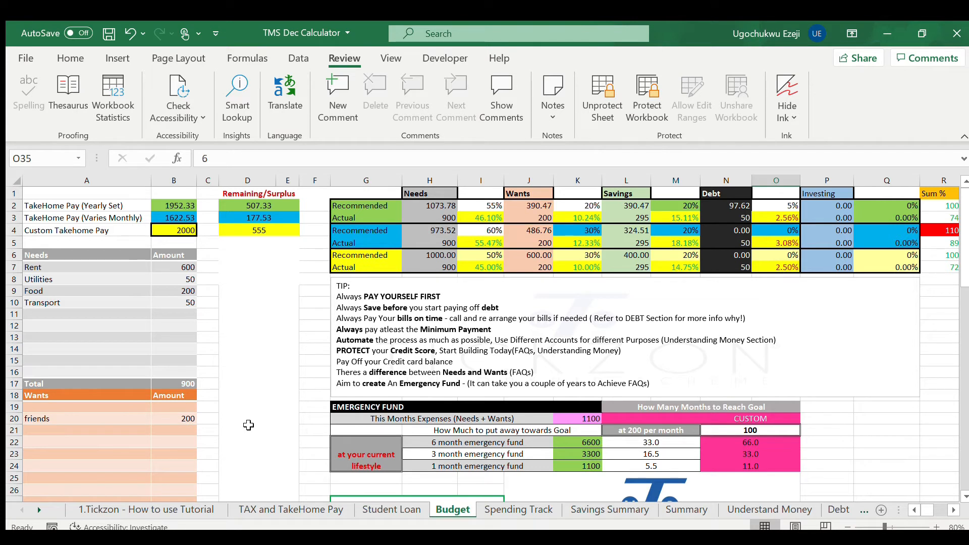
Look over the Spending Track sheet, from the monthly summary and account summaries down to the Investing and Money Sent to Me tables
left_click(517, 511)
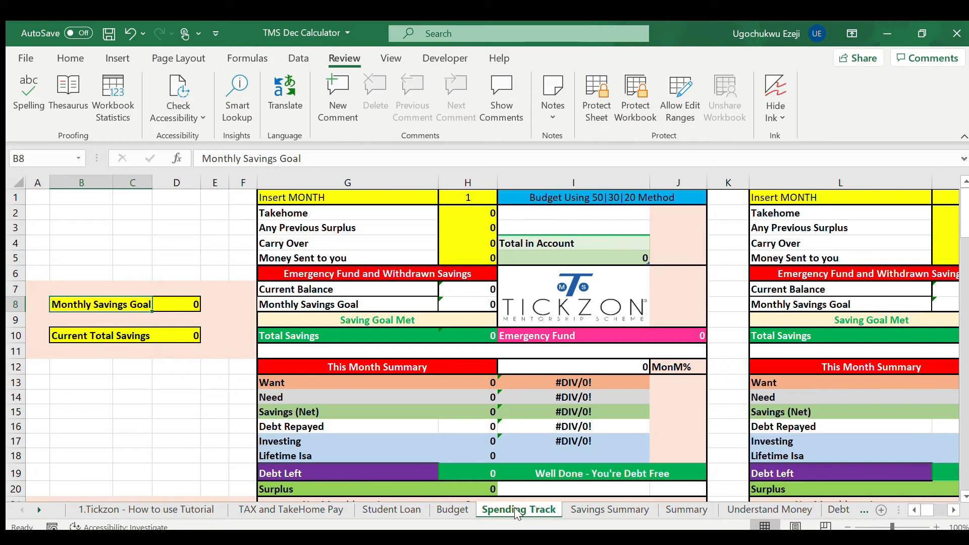
key("Right")
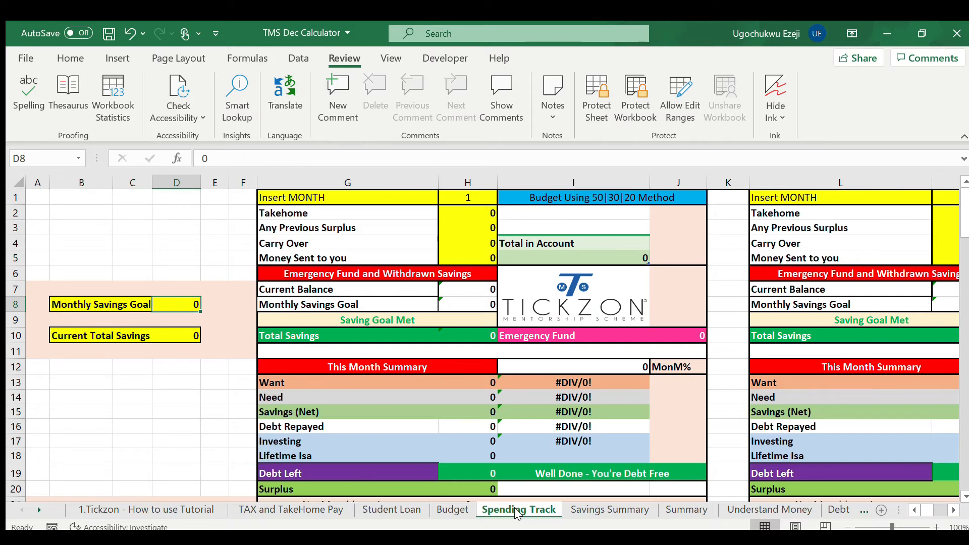
key("Up")
key("Up")
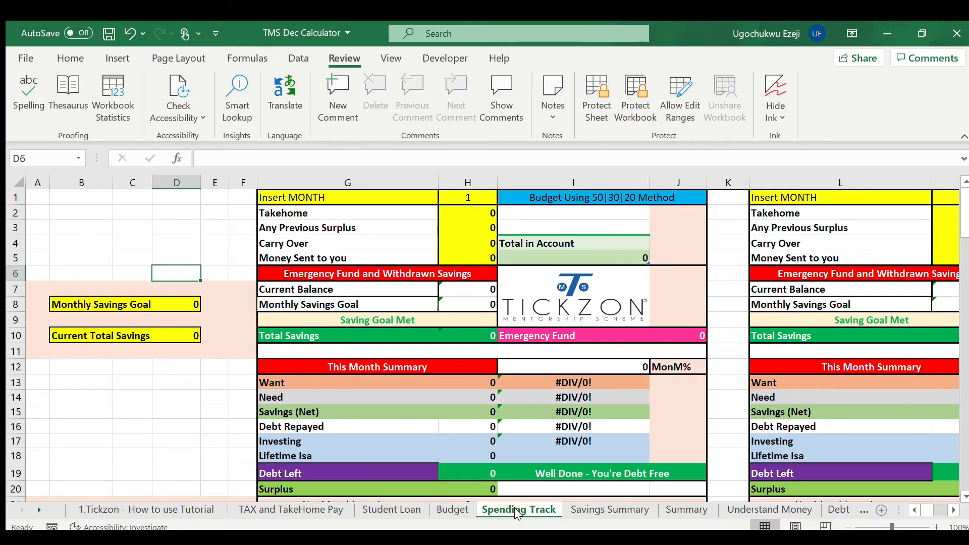
scroll(540, 449, "down", 7)
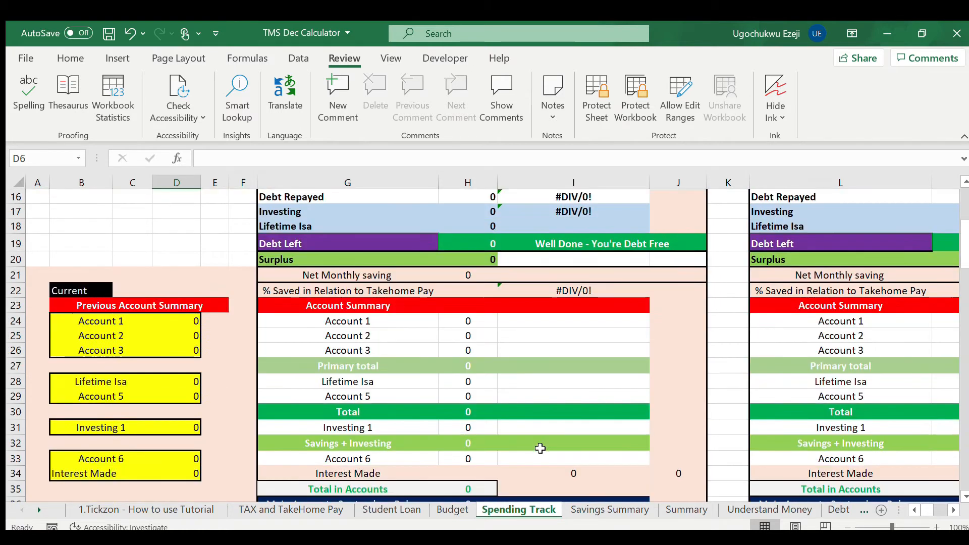
scroll(540, 449, "up", 7)
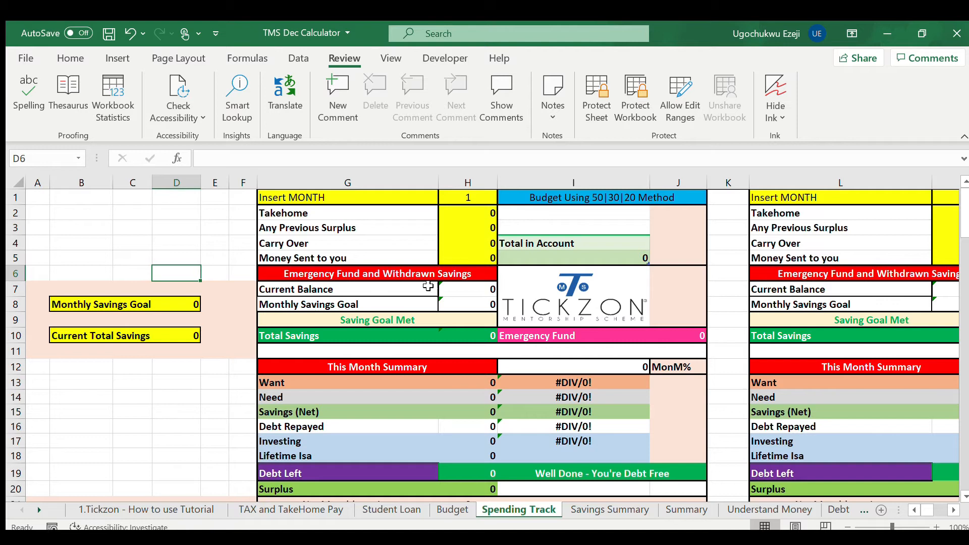
scroll(475, 432, "down", 5)
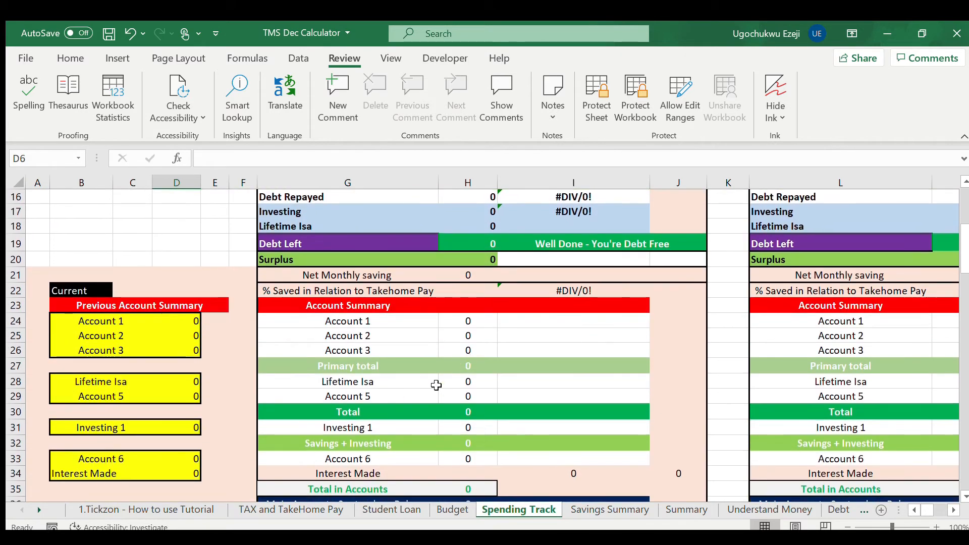
scroll(435, 383, "down", 8)
scroll(436, 384, "up", 4)
scroll(435, 385, "up", 9)
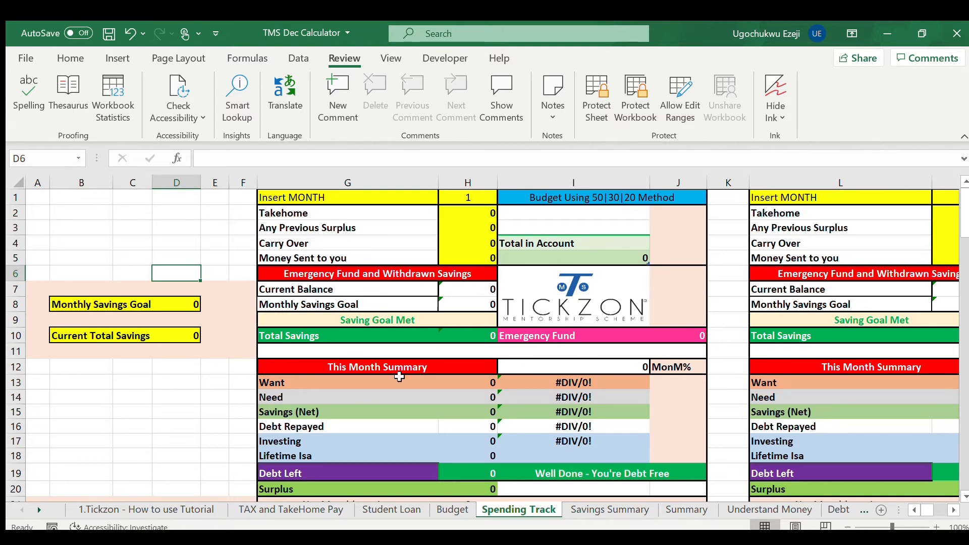
scroll(520, 381, "down", 19)
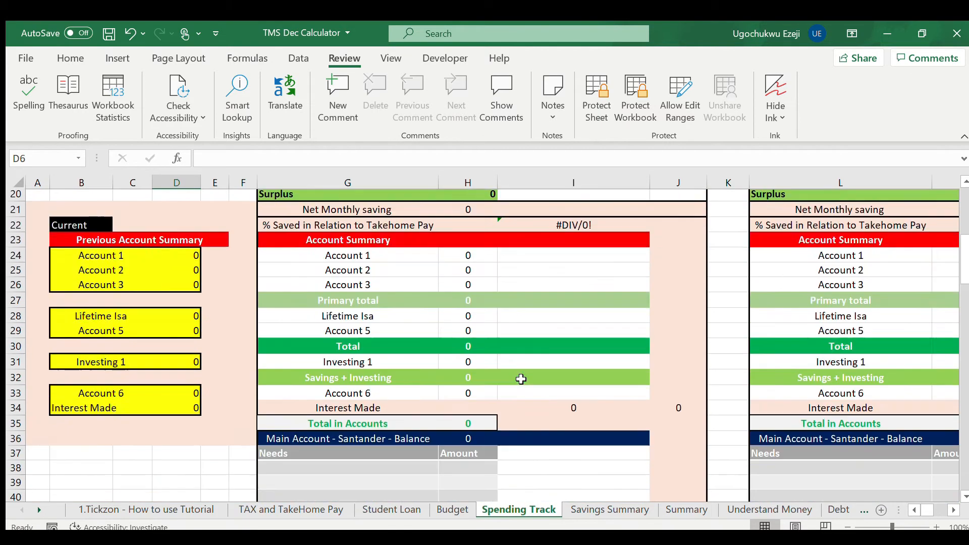
scroll(521, 380, "down", 9)
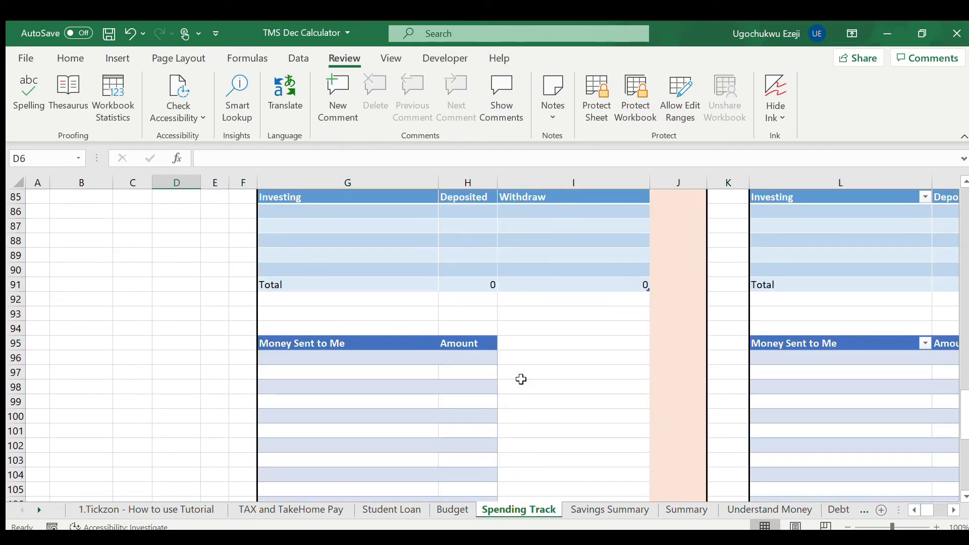
scroll(521, 380, "up", 20)
scroll(418, 364, "down", 4)
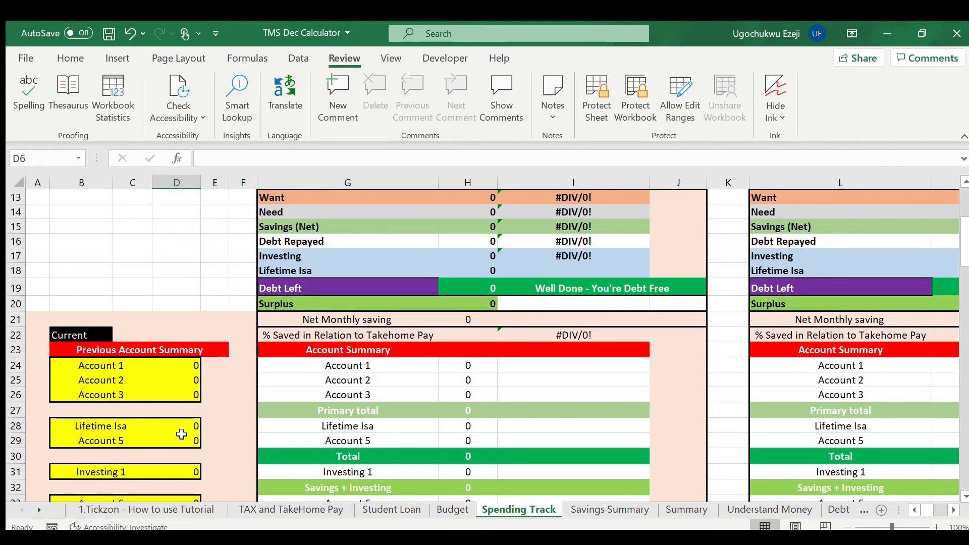
scroll(181, 434, "down", 2)
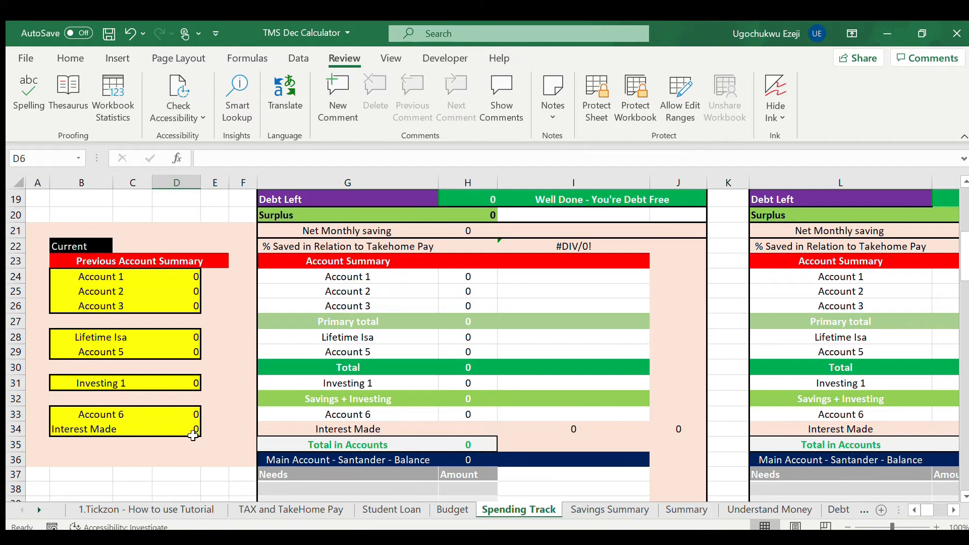
Set Current Total Savings on the Spending Track sheet to 2000
scroll(196, 433, "up", 2)
scroll(348, 346, "up", 4)
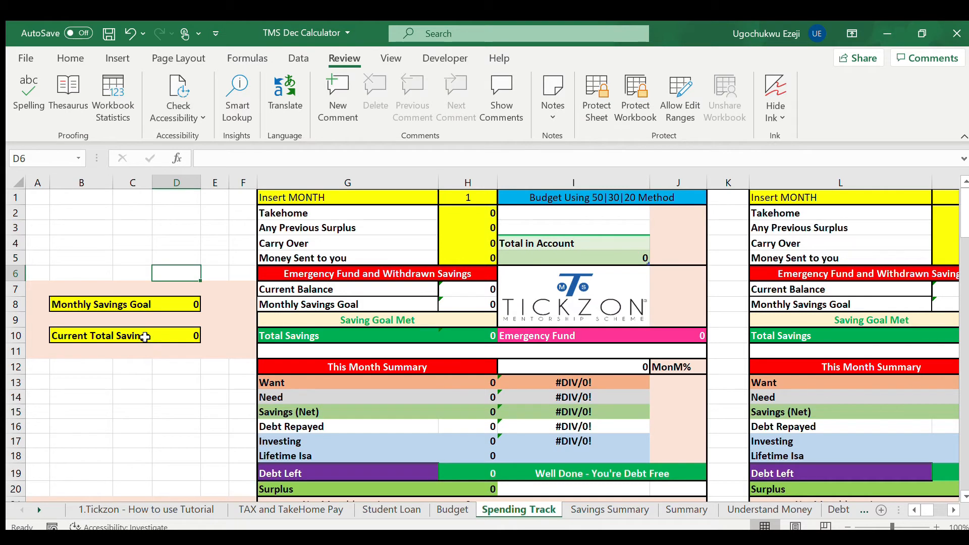
left_click(188, 336)
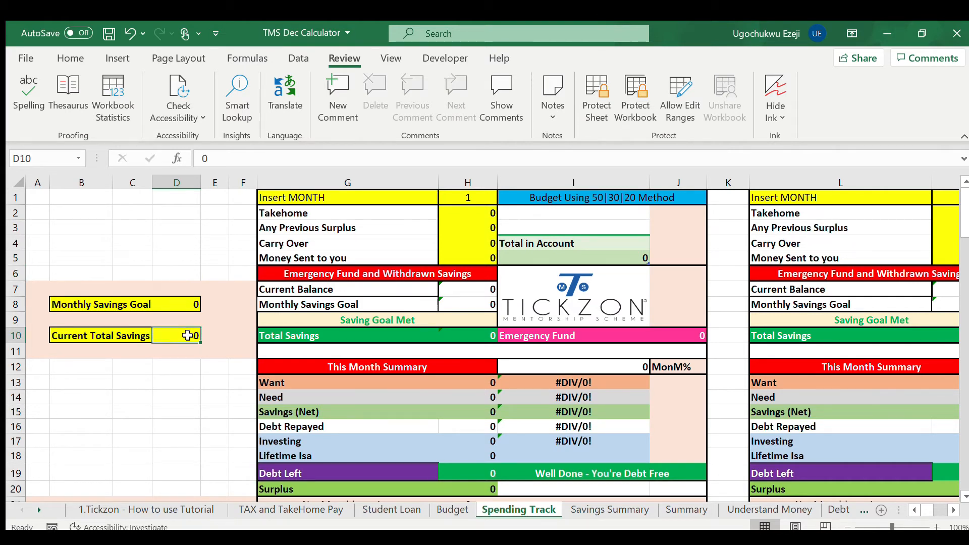
type("2000")
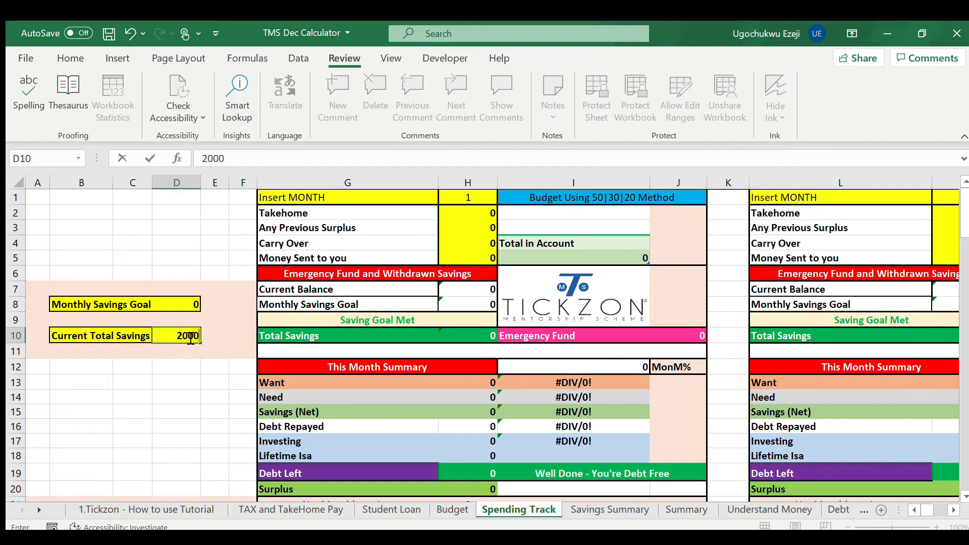
key("Return")
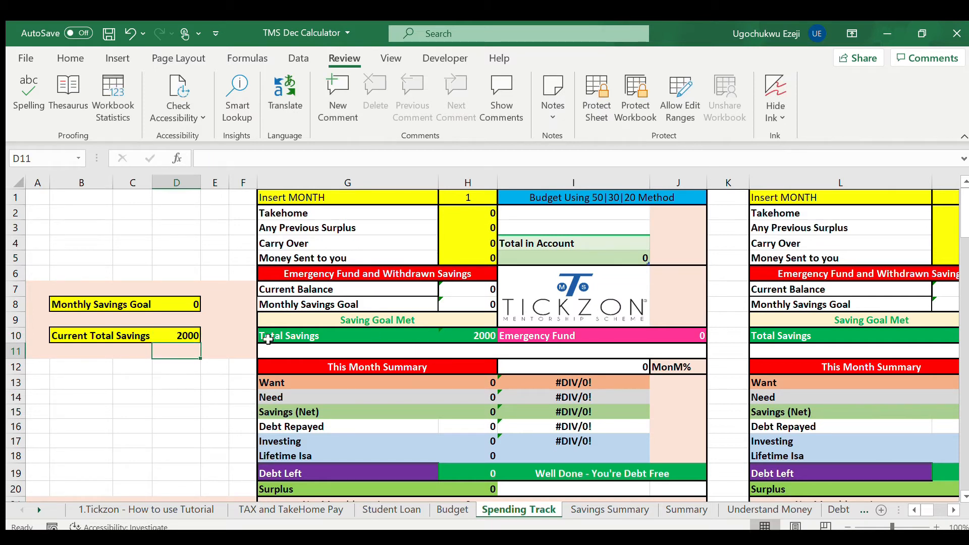
Check the emergency fund's monthly deposit on the Budget sheet and enter 208 as the Monthly Savings Goal on Spending Track
left_click(452, 510)
scroll(594, 414, "down", 9)
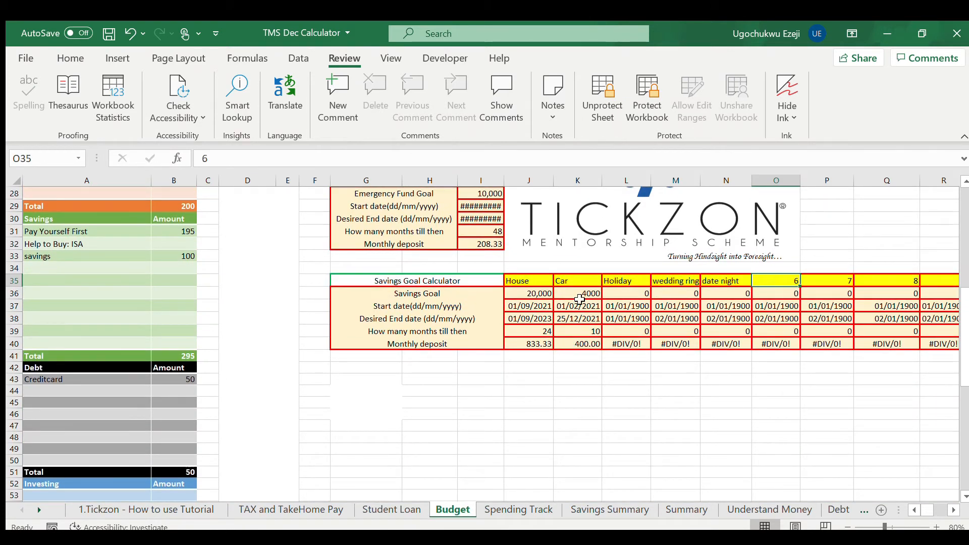
scroll(525, 337, "up", 4)
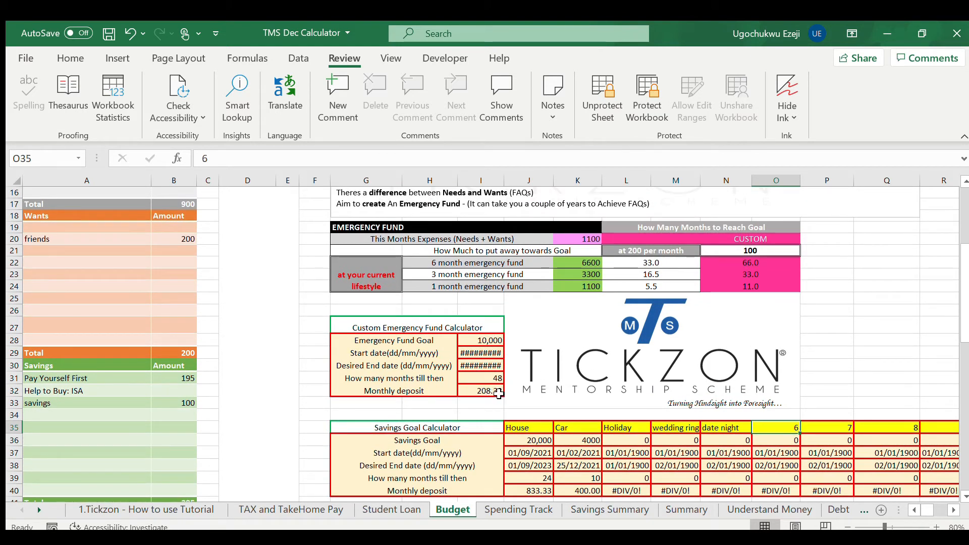
left_click(504, 508)
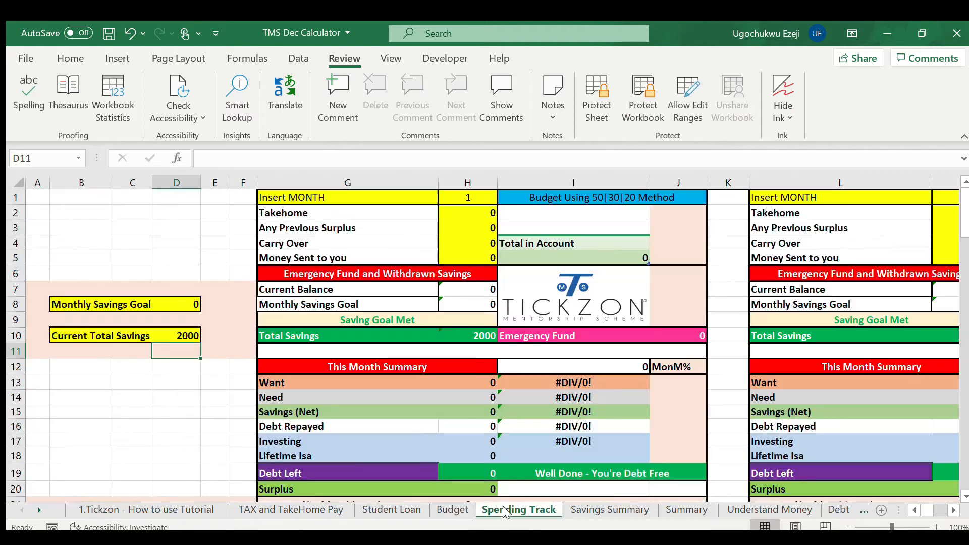
left_click(186, 307)
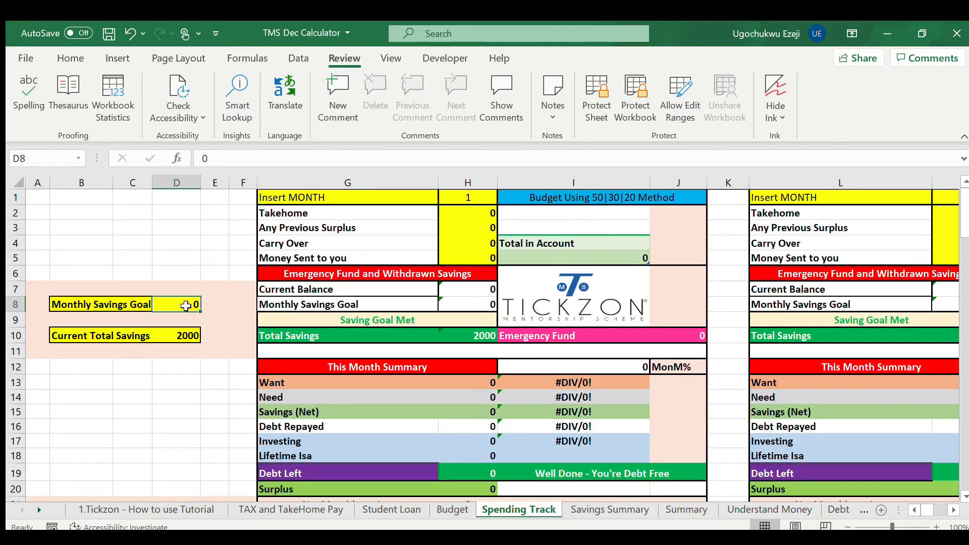
type("208")
key("Return")
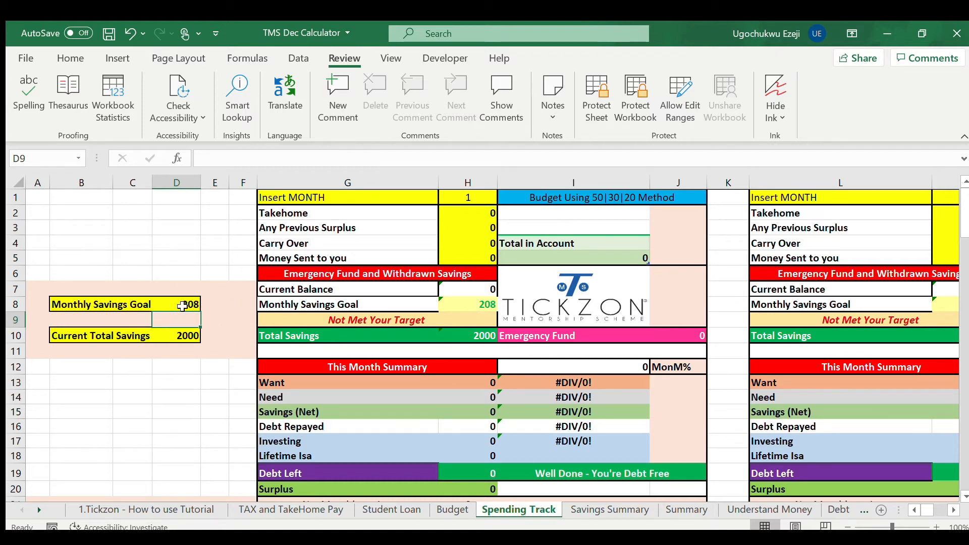
Examine the Previous Account Summary, the month's Account Summary and the Needs and Savings tables on the Spending Track sheet
scroll(182, 306, "down", 6)
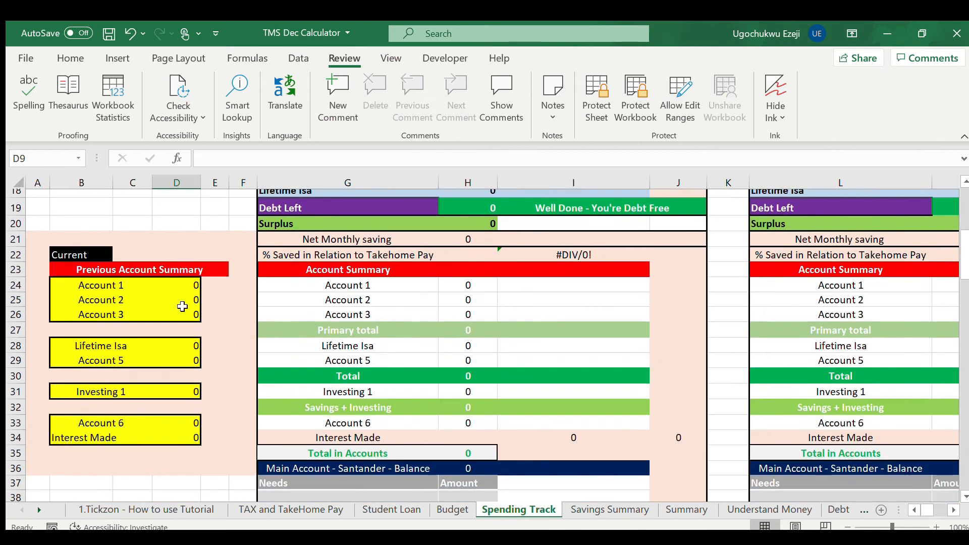
left_click(92, 278)
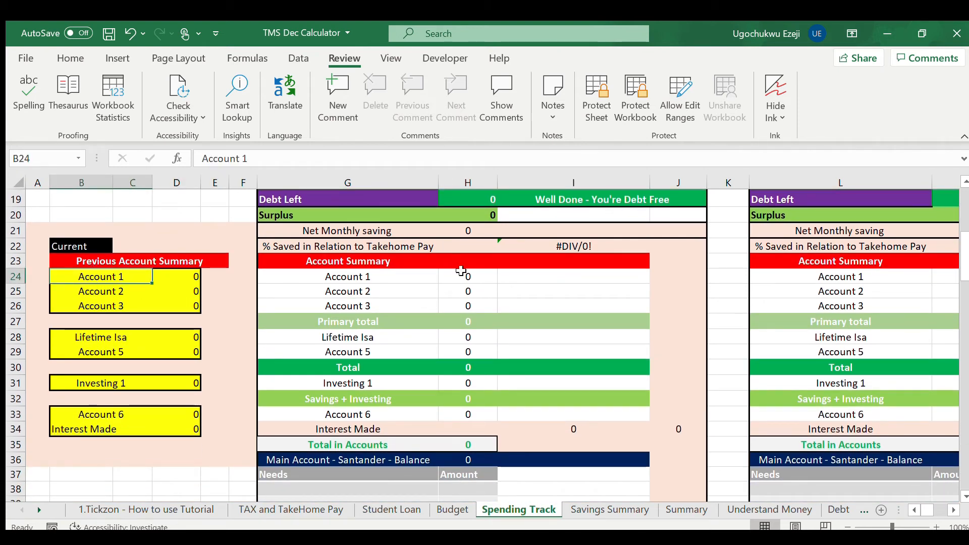
scroll(384, 283, "up", 6)
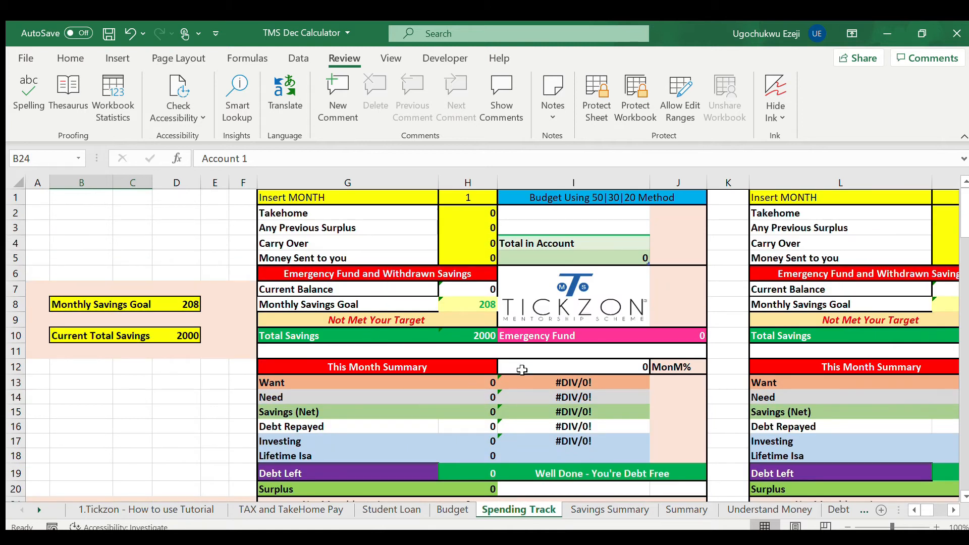
scroll(493, 389, "down", 5)
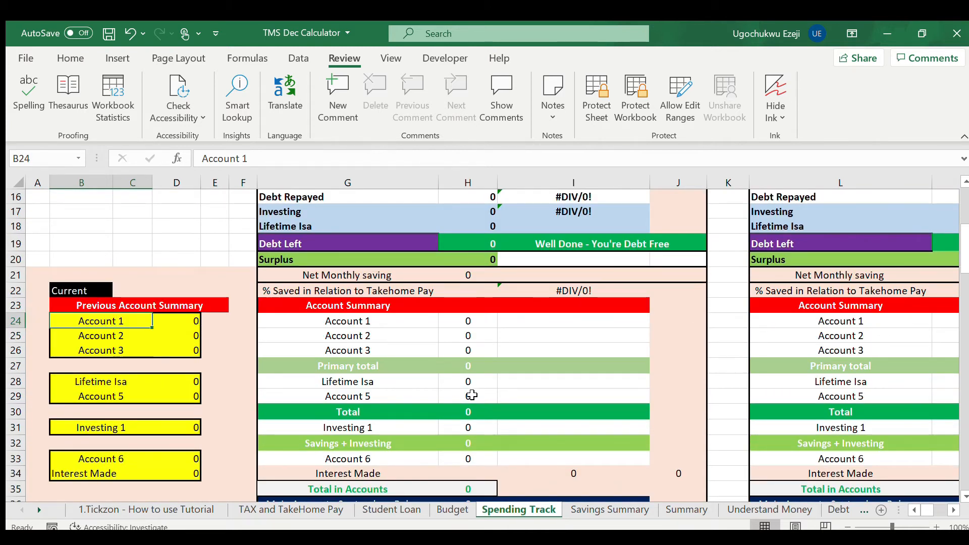
scroll(470, 392, "up", 5)
left_click(191, 427)
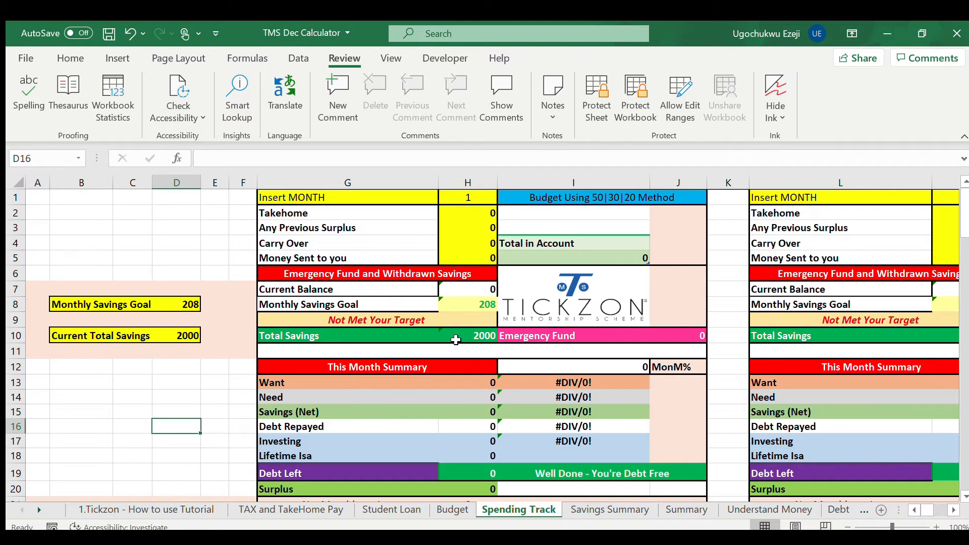
scroll(418, 368, "down", 17)
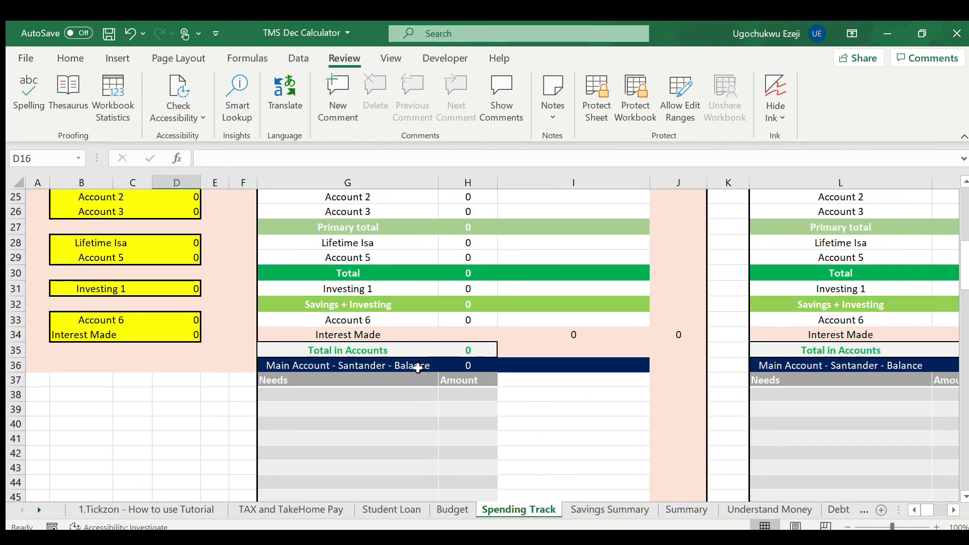
scroll(414, 345, "up", 13)
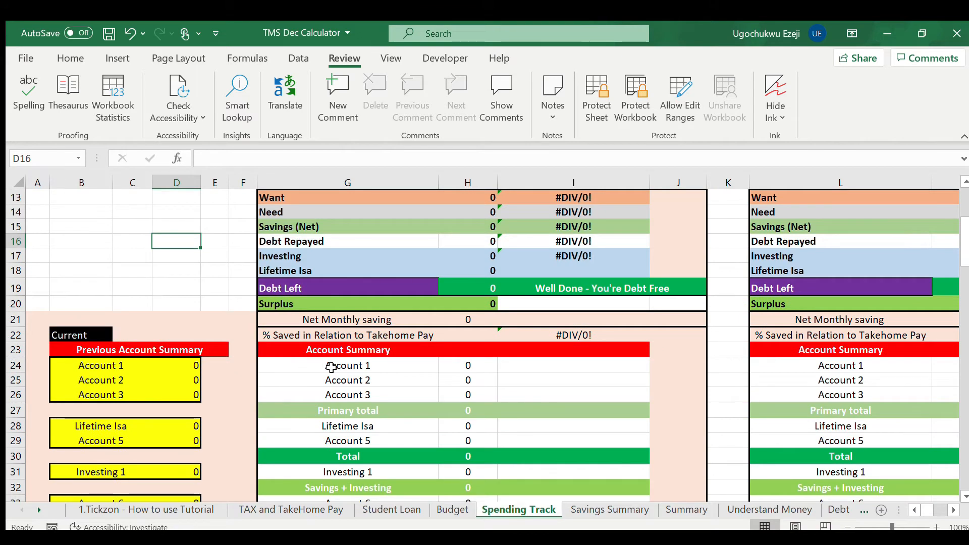
scroll(381, 387, "down", 9)
scroll(408, 371, "up", 8)
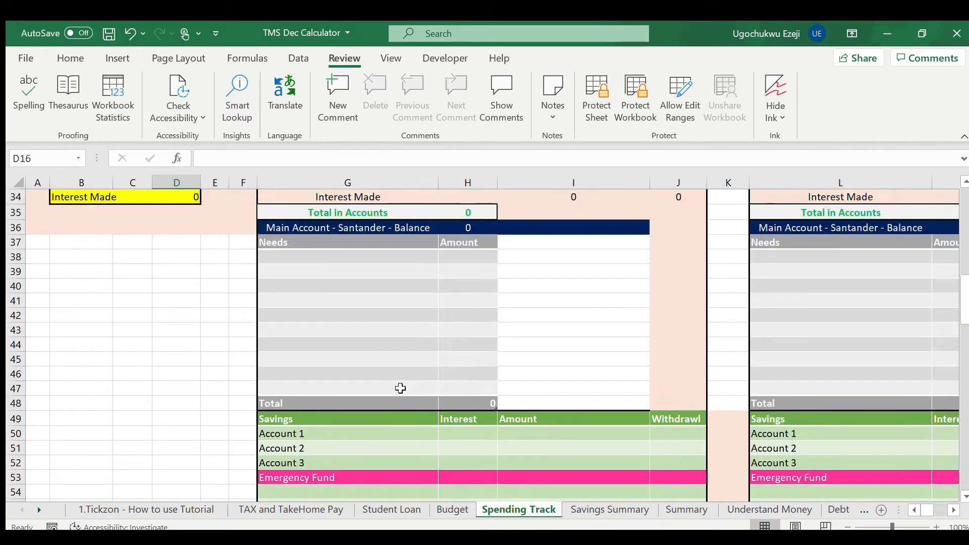
Rename Account 1, Account 2 and Account 3 in the Previous Account Summary as santander, hsbc and barclays
left_click(115, 324)
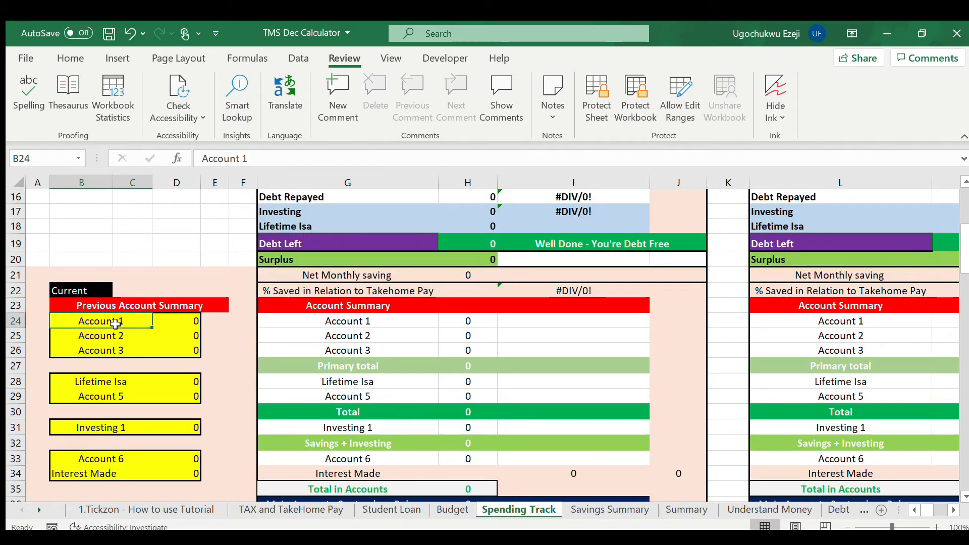
type("santander")
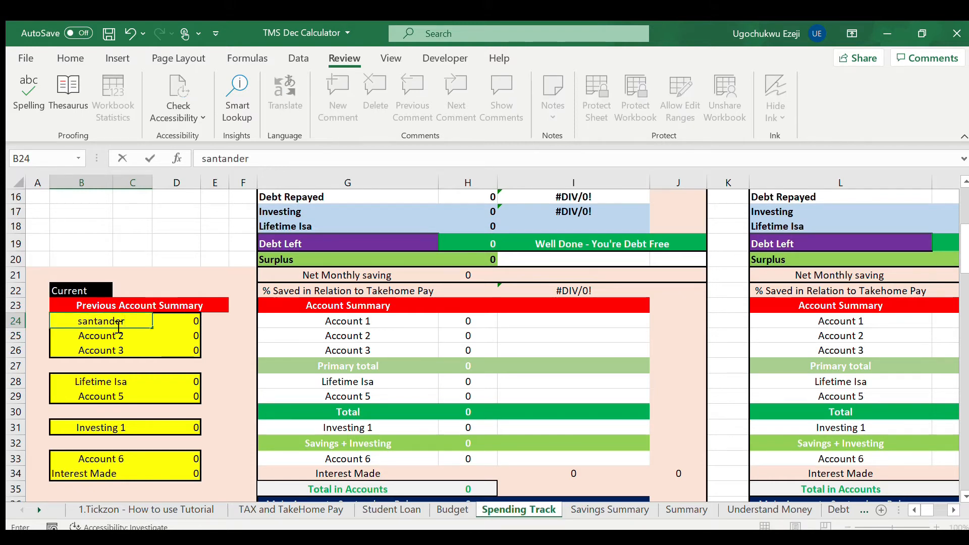
key("Return")
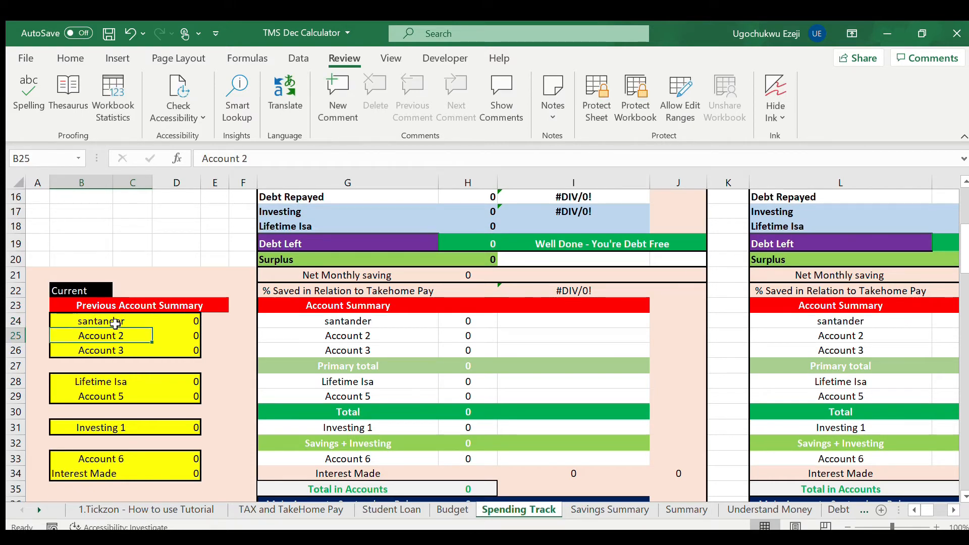
type("hsbc")
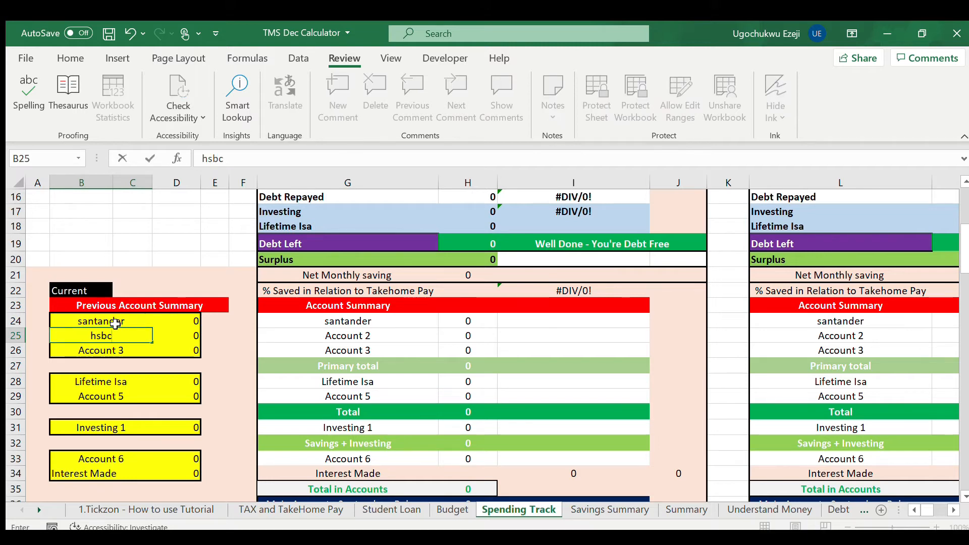
key("Return")
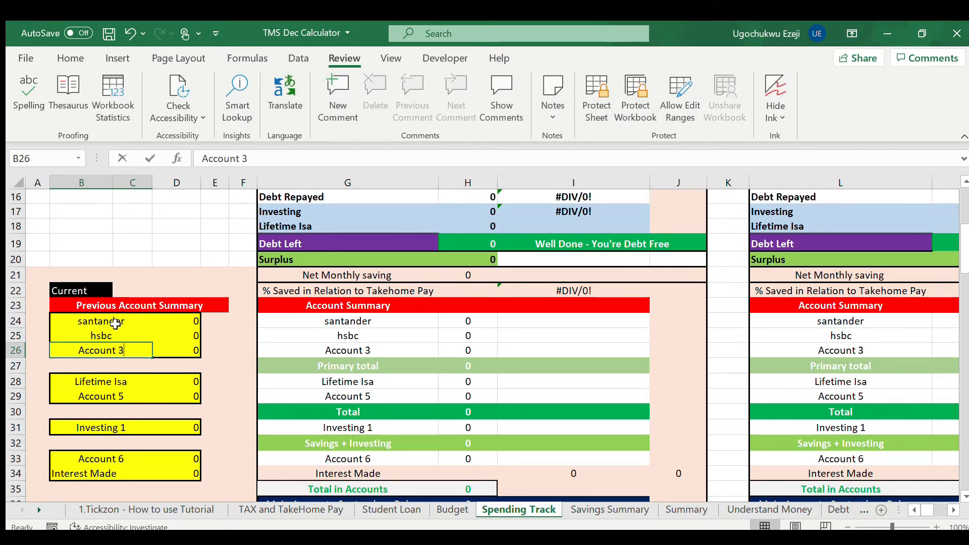
type("barclays")
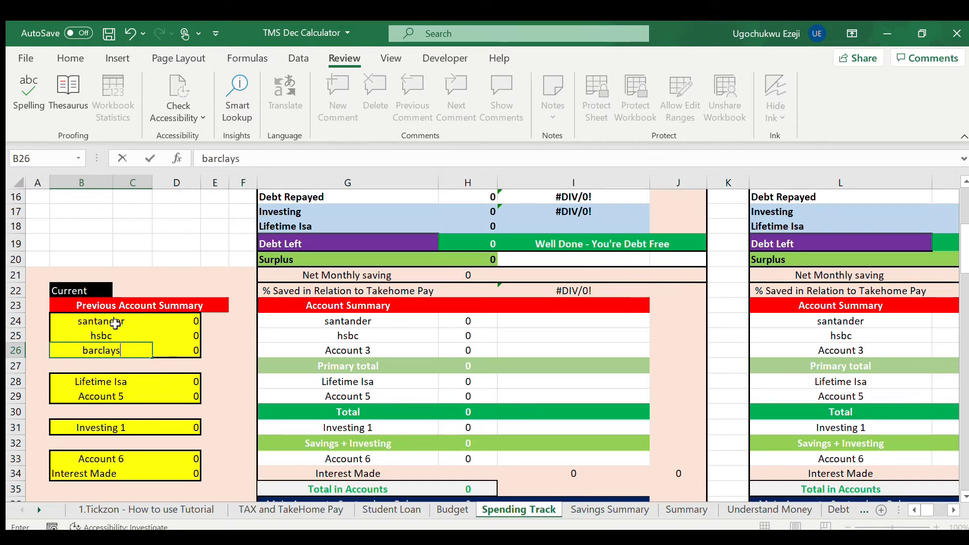
key("Return")
key("Return")
key("Return")
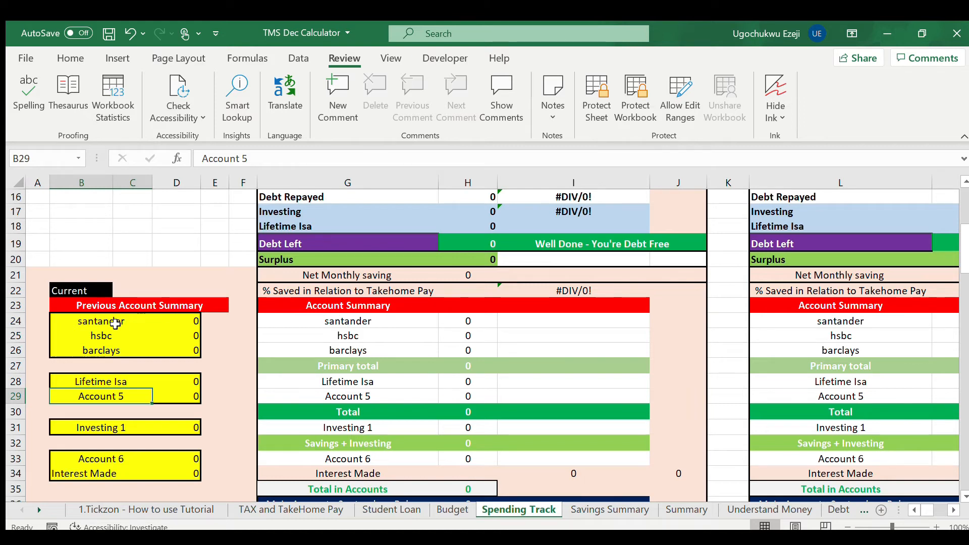
In the Previous Account Summary, rename Account 5 as Monzo and Investing 1 as Trading 212
type("Monzo")
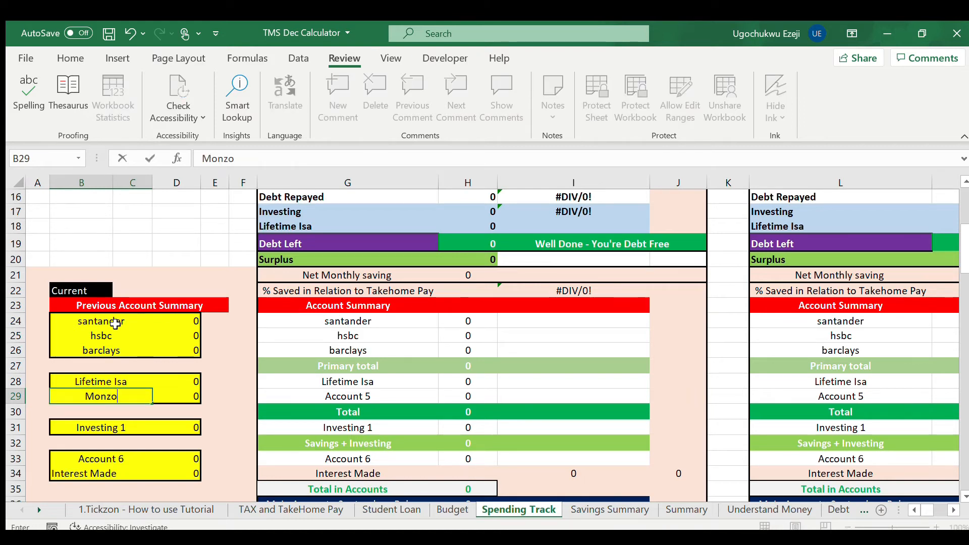
key("Return")
key("Return")
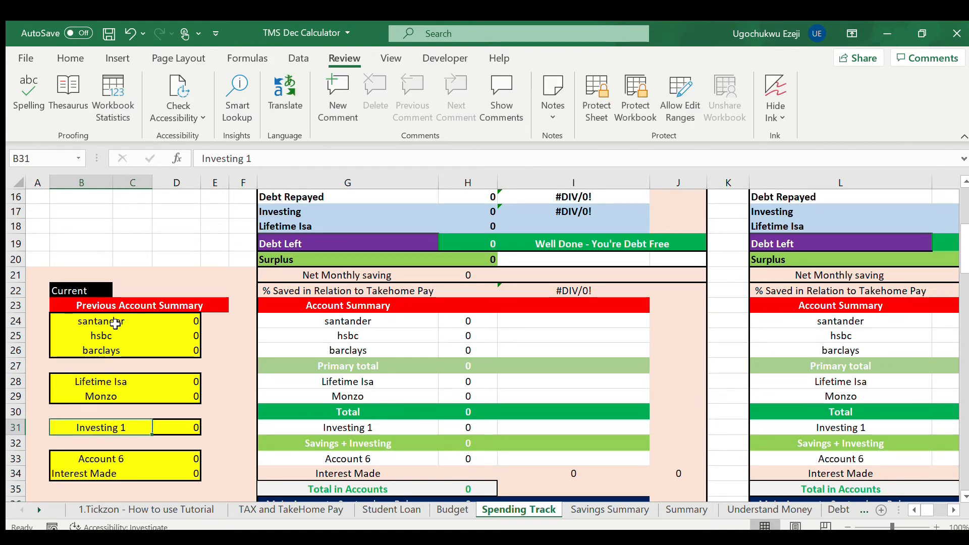
type("Tradi")
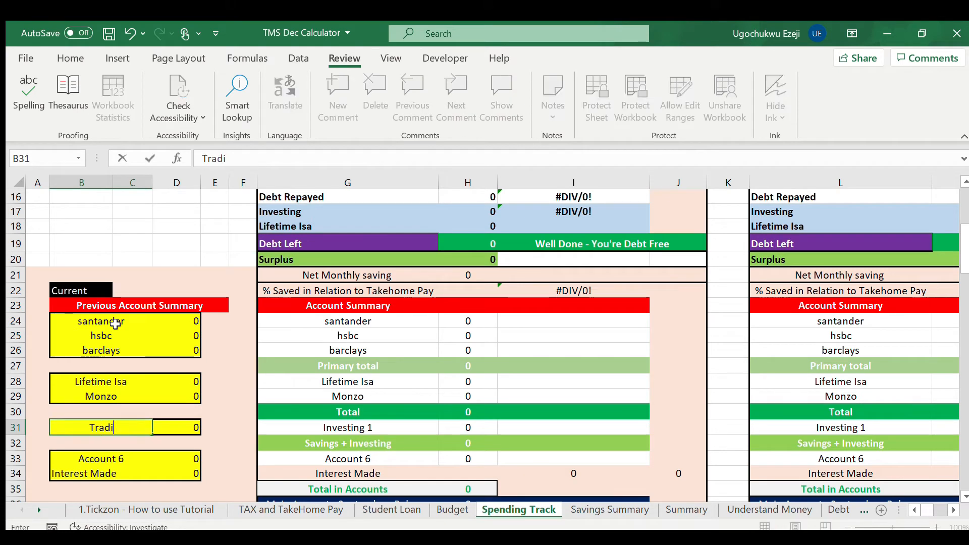
type("ng 212")
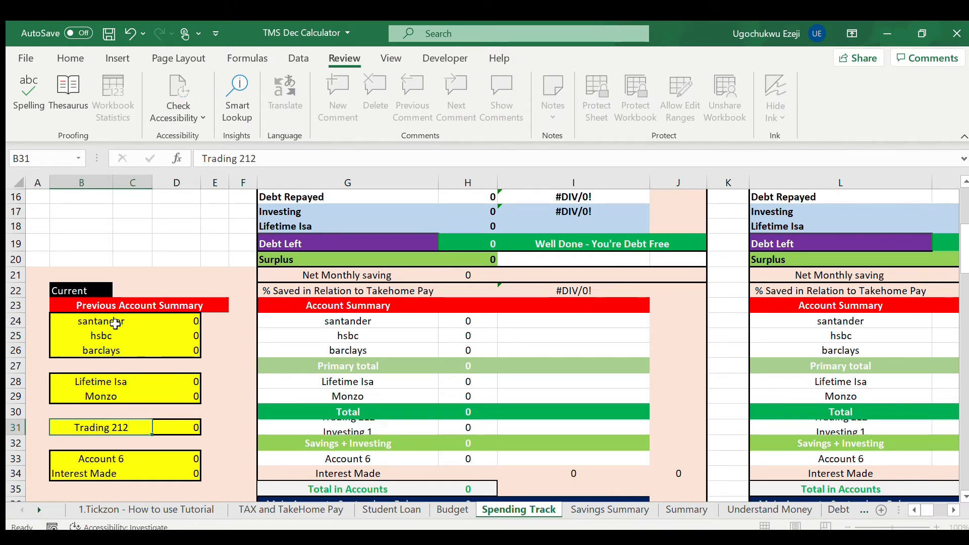
key("Return")
key("Return")
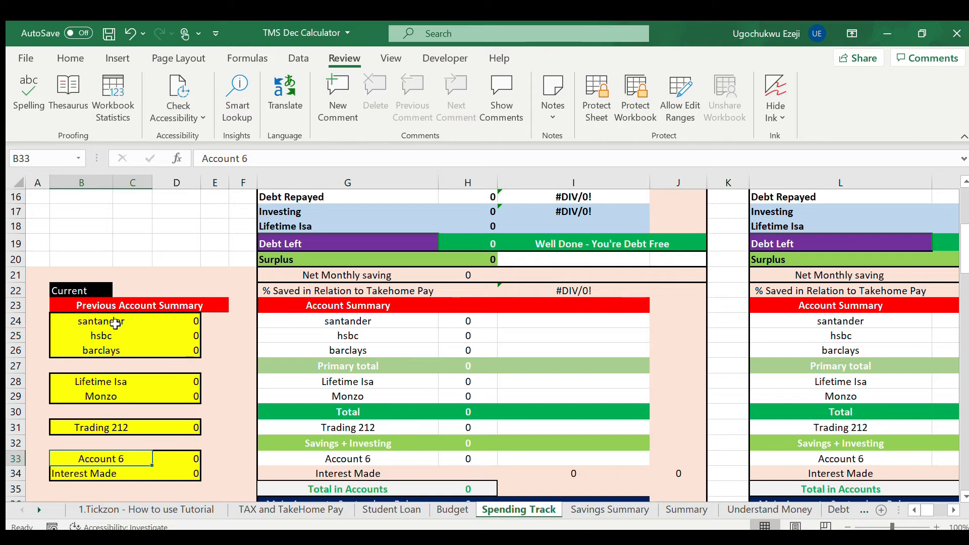
Rename Account 6 in the Previous Account Summary as Starling
type("Star")
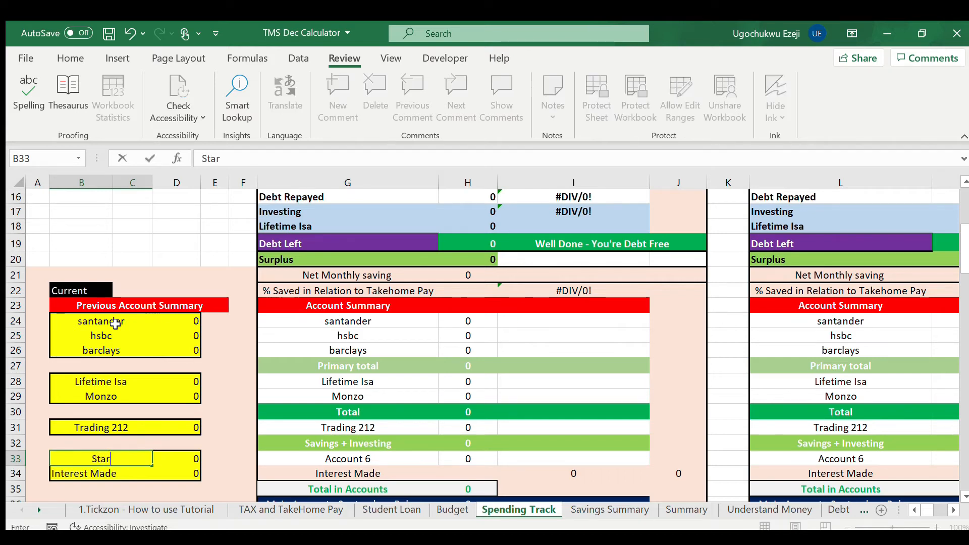
type("ling")
key("Return")
Enter the current balances of the three primary accounts: 400 for barclays, 200 for hsbc and 180 for santander
key("Up")
key("Up")
key("Up")
key("Up")
key("Up")
key("Up")
key("Up")
key("Up")
key("Up")
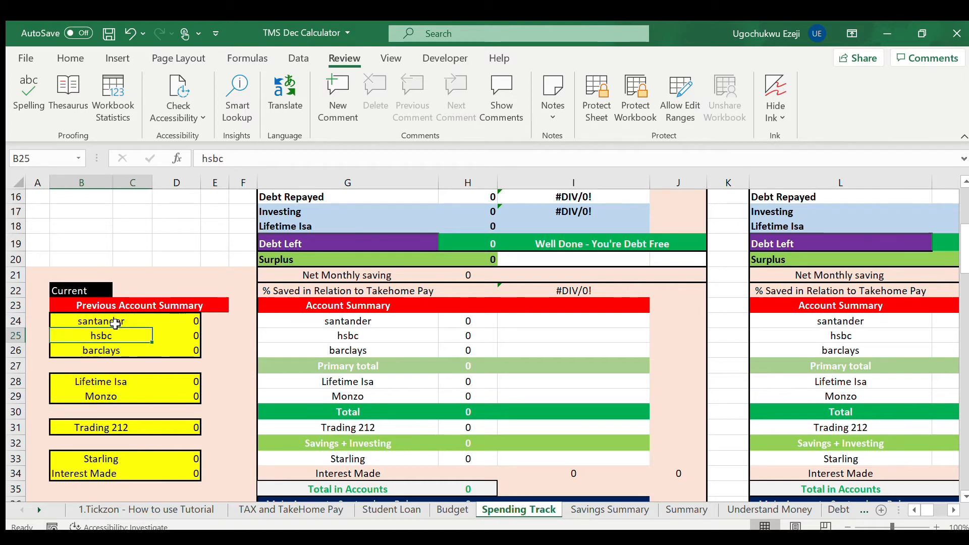
key("Right")
key("Down")
type("400")
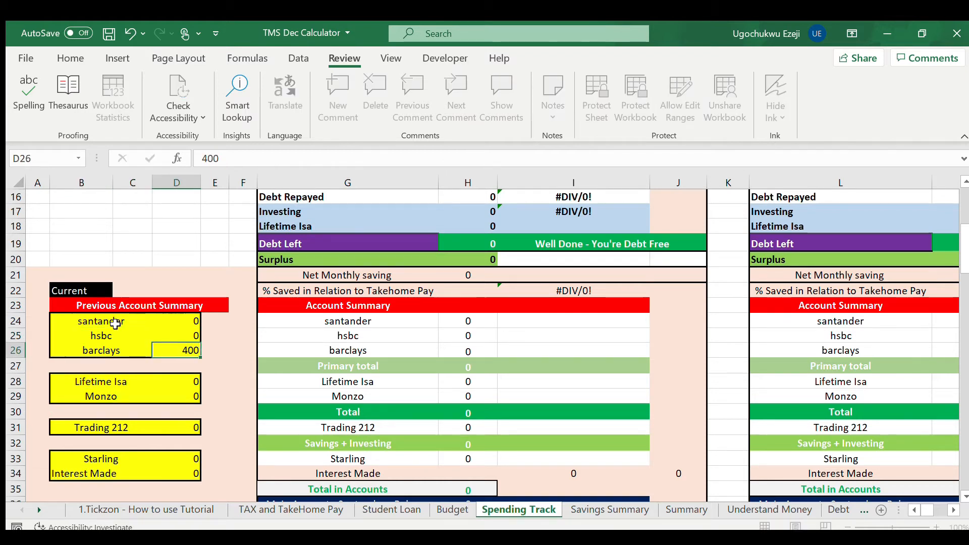
key("Up")
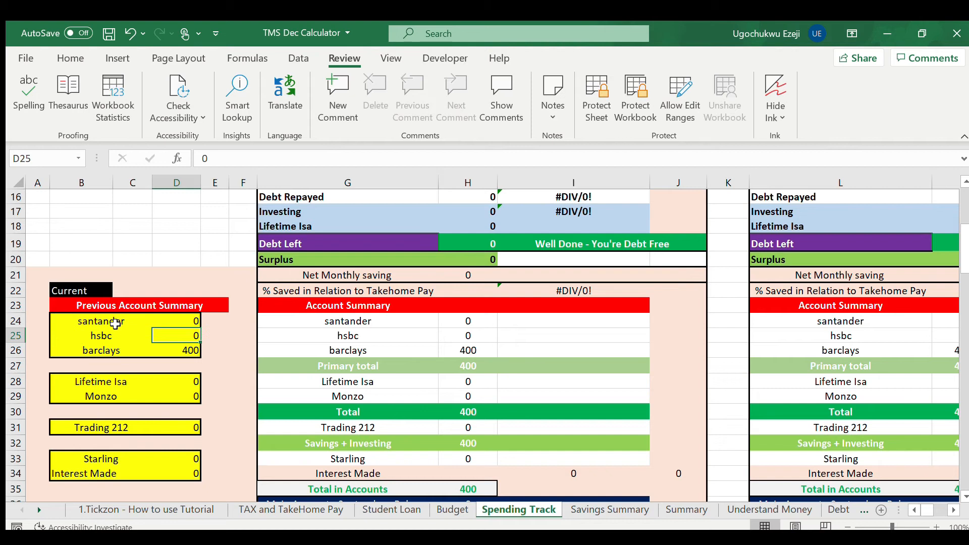
type("200")
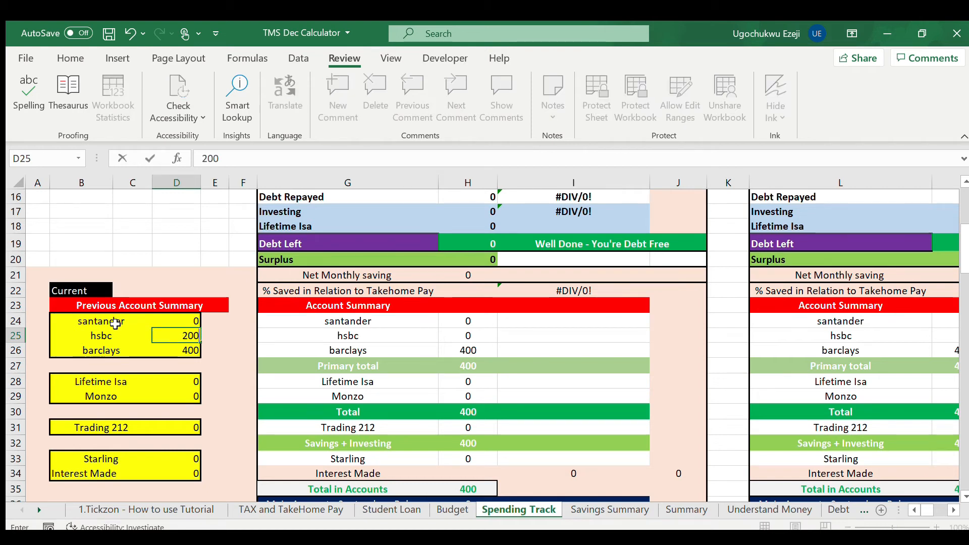
key("Up")
type("180")
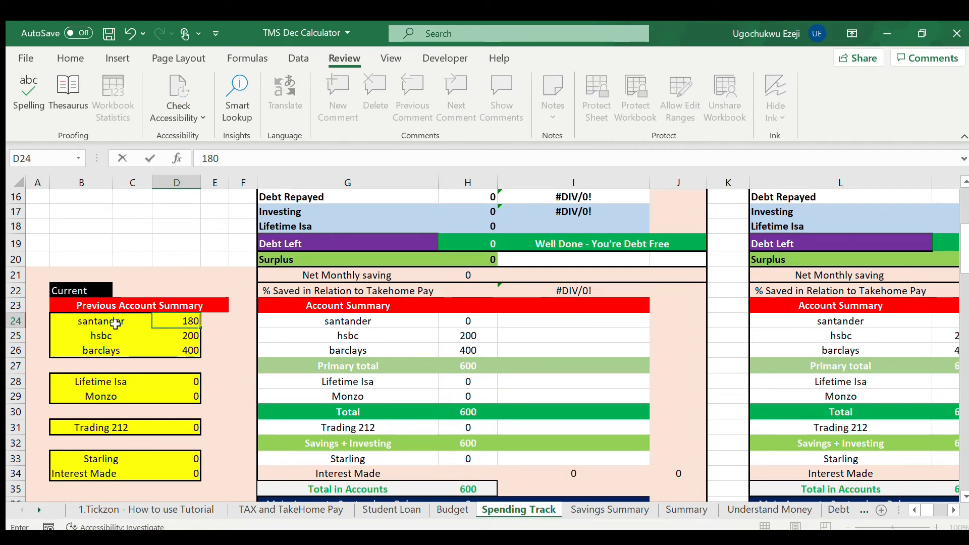
Set the previous account balances to 300 for Lifetime Isa and 50 for Trading 212
key("Down")
key("Down")
key("Down")
key("Down")
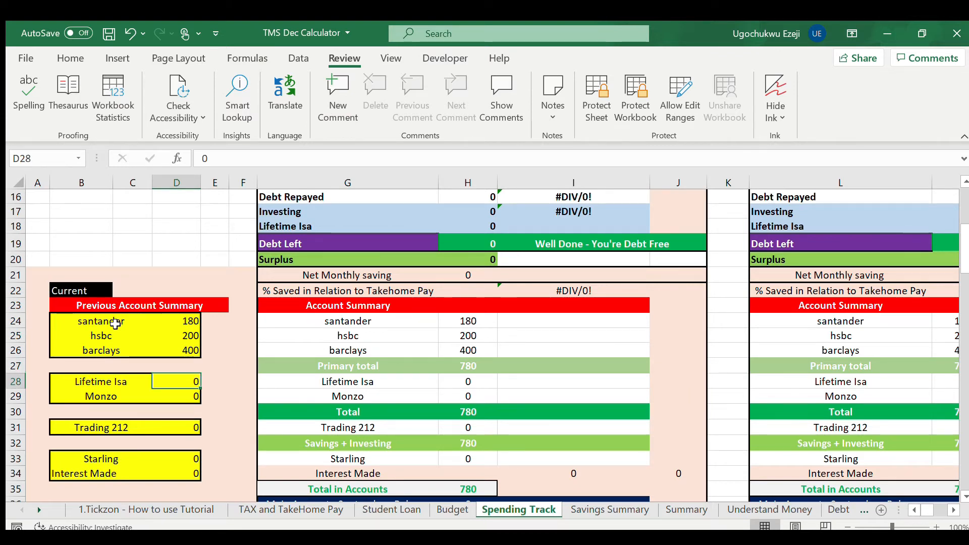
type("300")
key("Return")
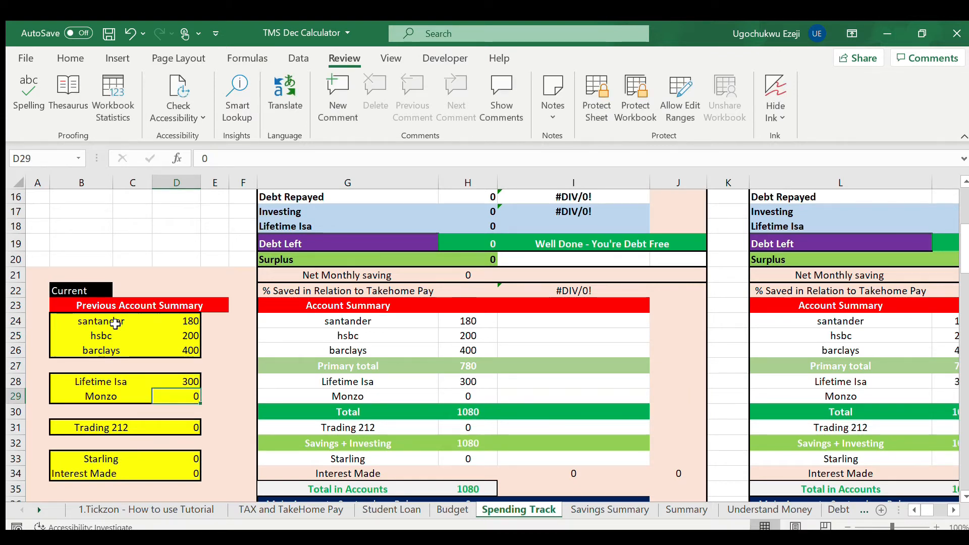
key("Down")
key("Down")
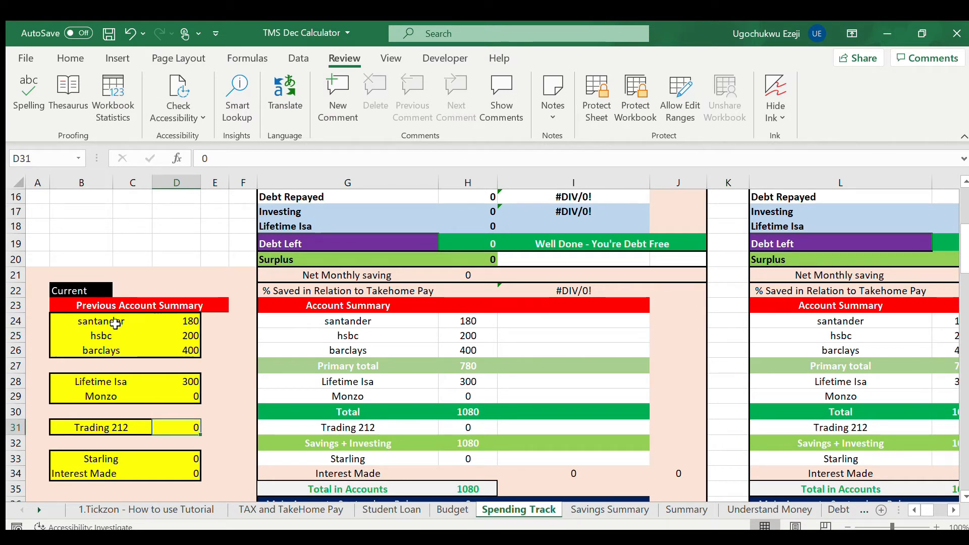
type("50")
key("Return")
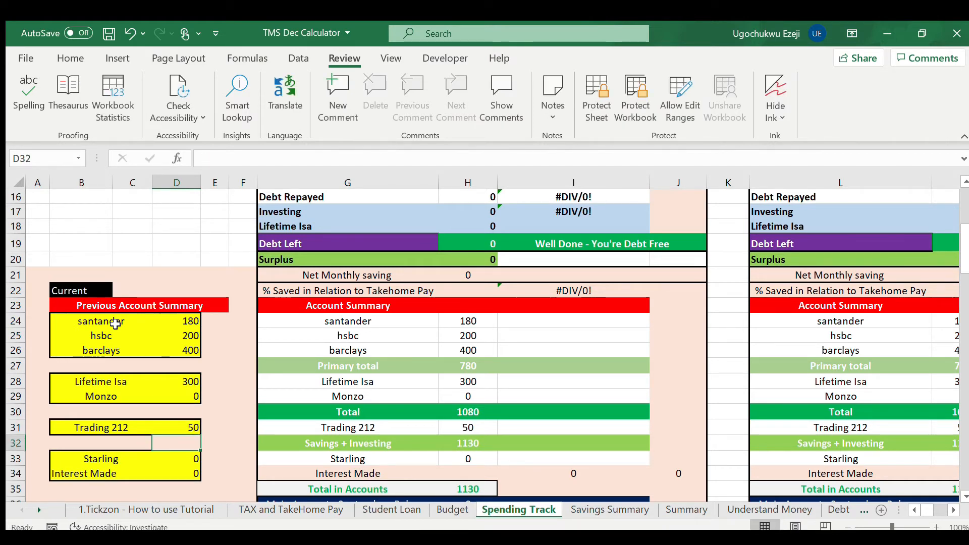
key("Up")
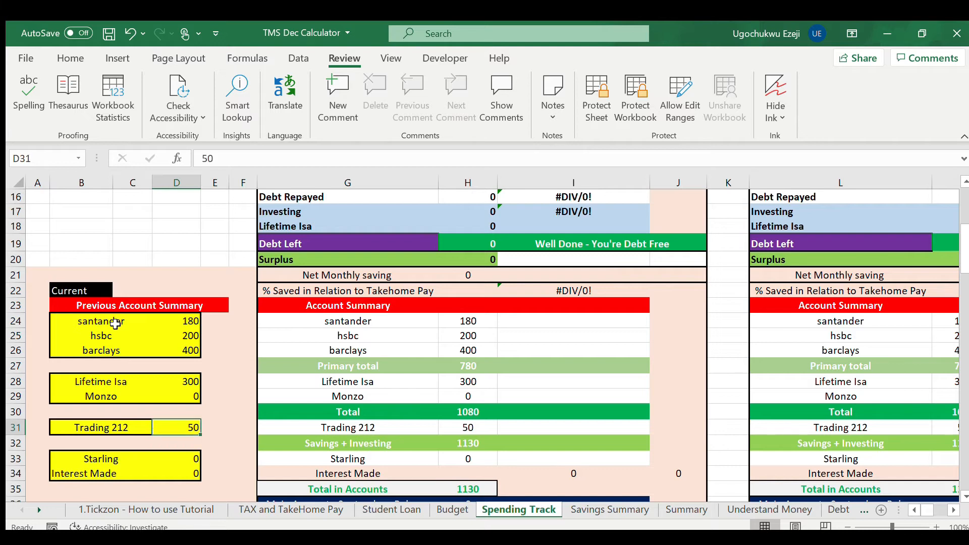
key("Right")
key("Left")
key("Down")
key("Down")
key("Down")
key("Down")
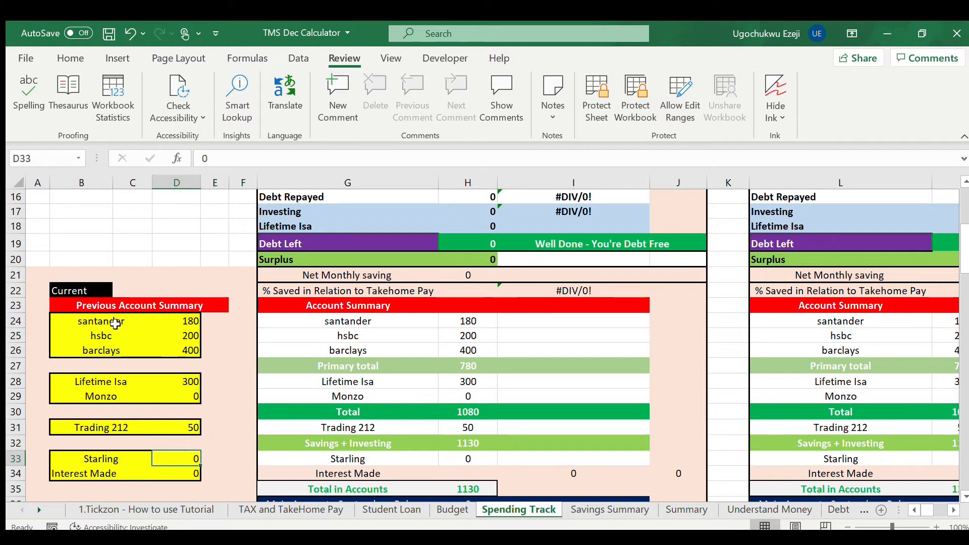
Enter January as the month name of the first monthly block, in cell H1
scroll(130, 287, "up", 5)
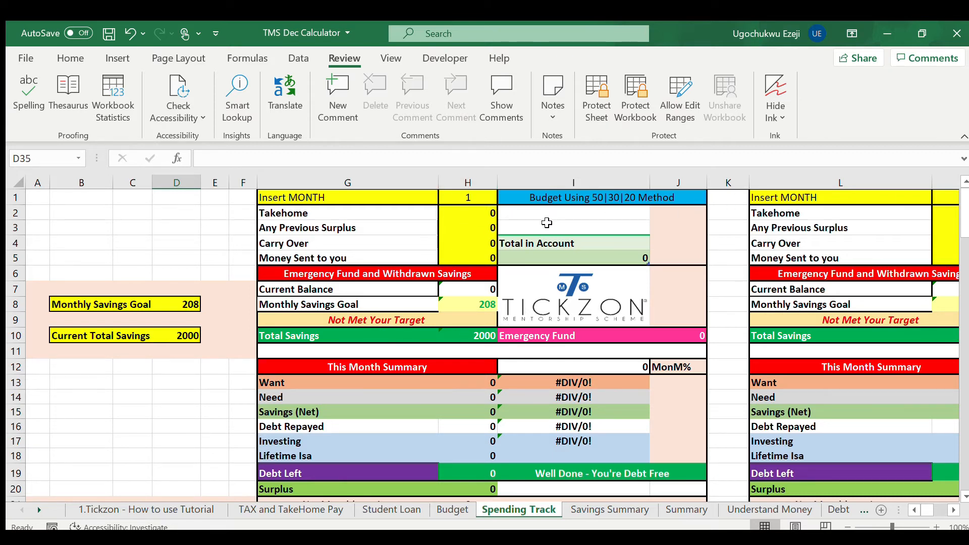
left_click(468, 195)
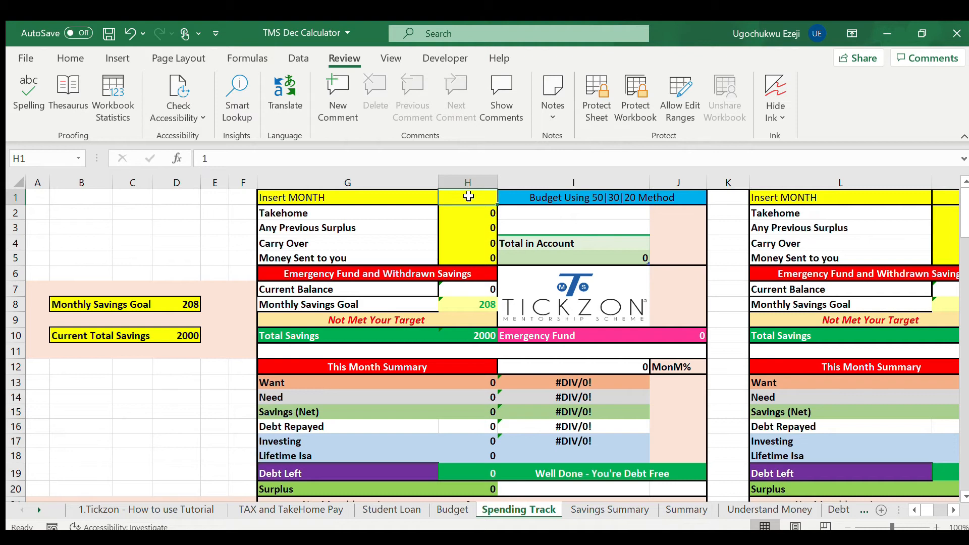
type("January")
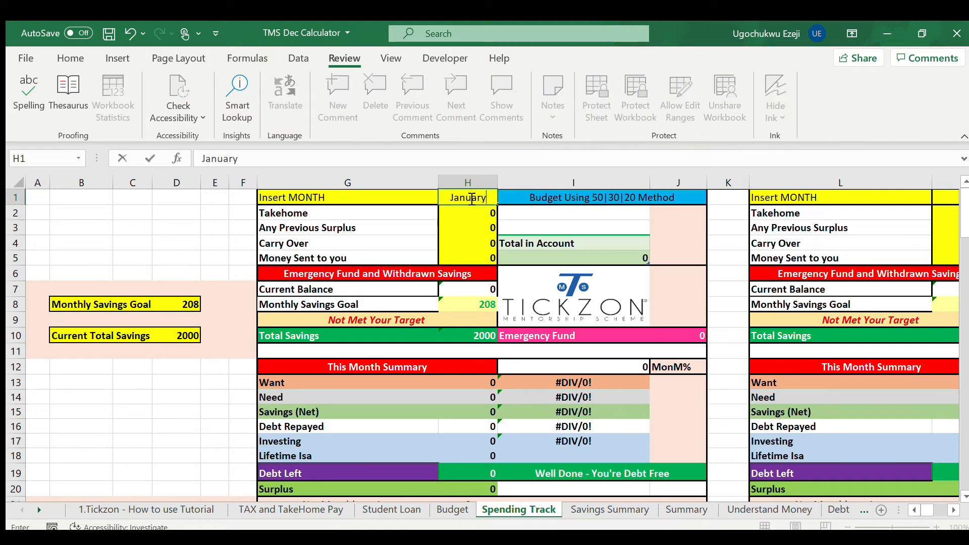
key("Return")
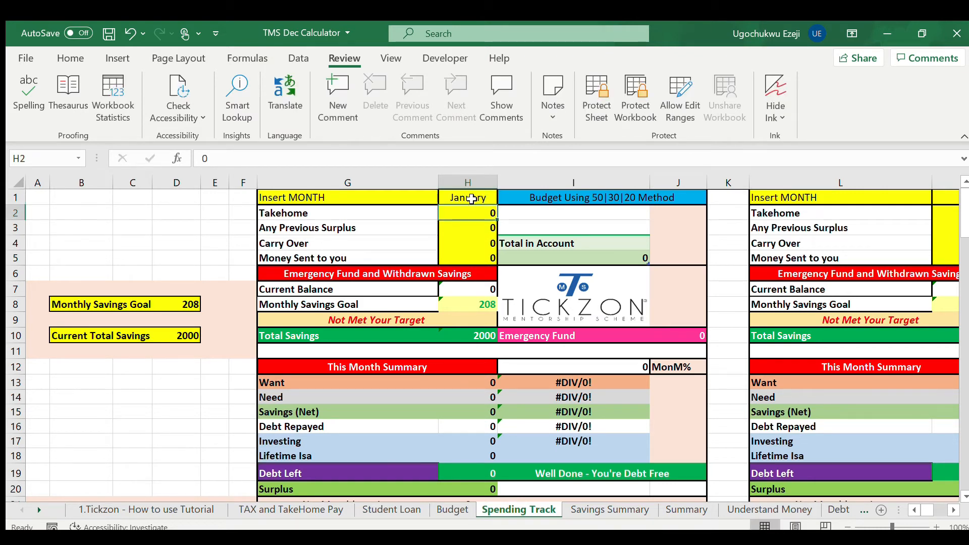
Change the first block's month name to Tickzon Season and check how it carries over to the Savings Summary sheet
left_click(472, 200)
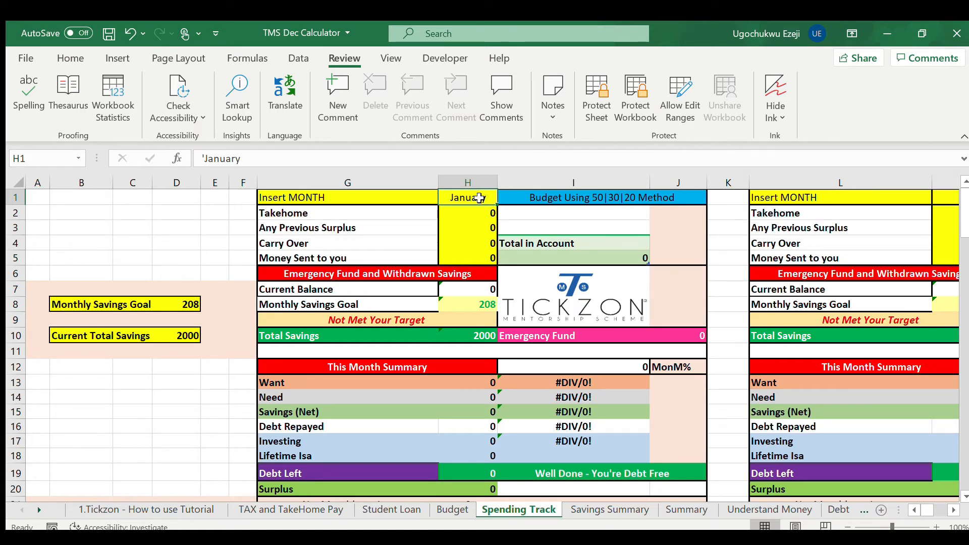
type("Tickzon Season")
key("Return")
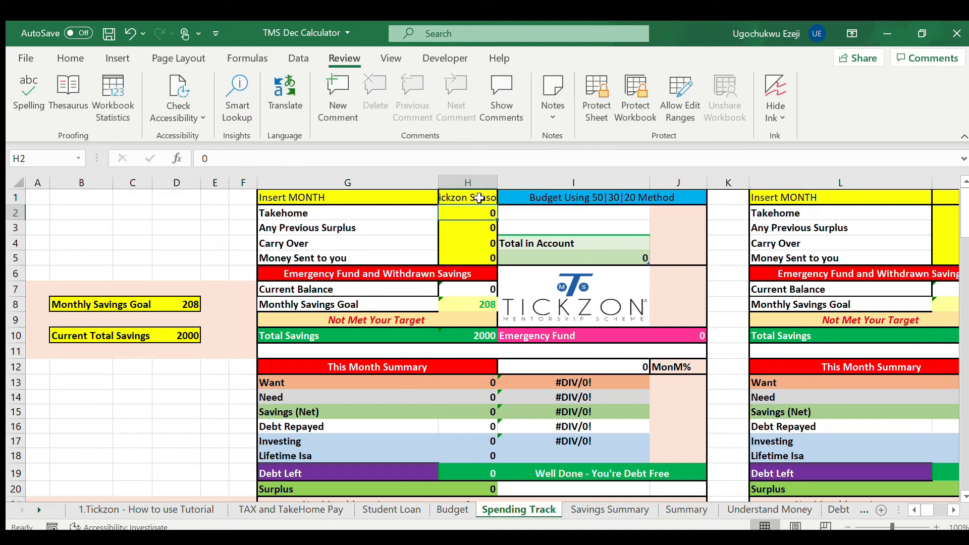
left_click(601, 511)
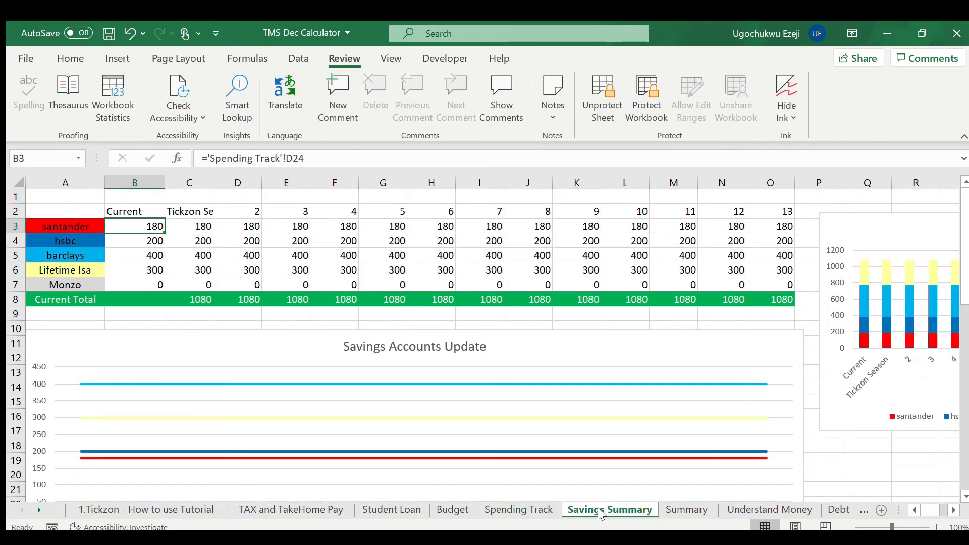
left_click(670, 511)
left_click(513, 509)
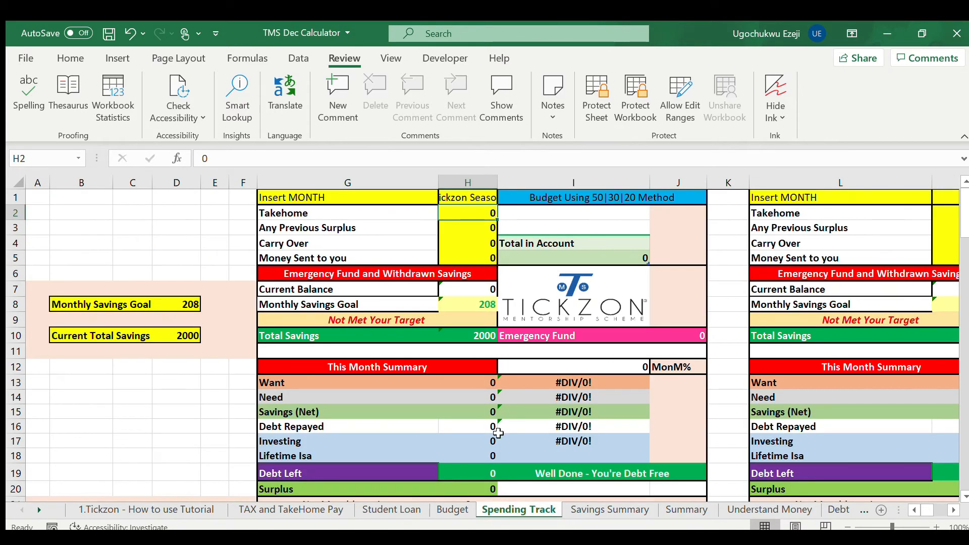
Set the first block's month name in cell H1 to tms
left_click(470, 197)
type("tms")
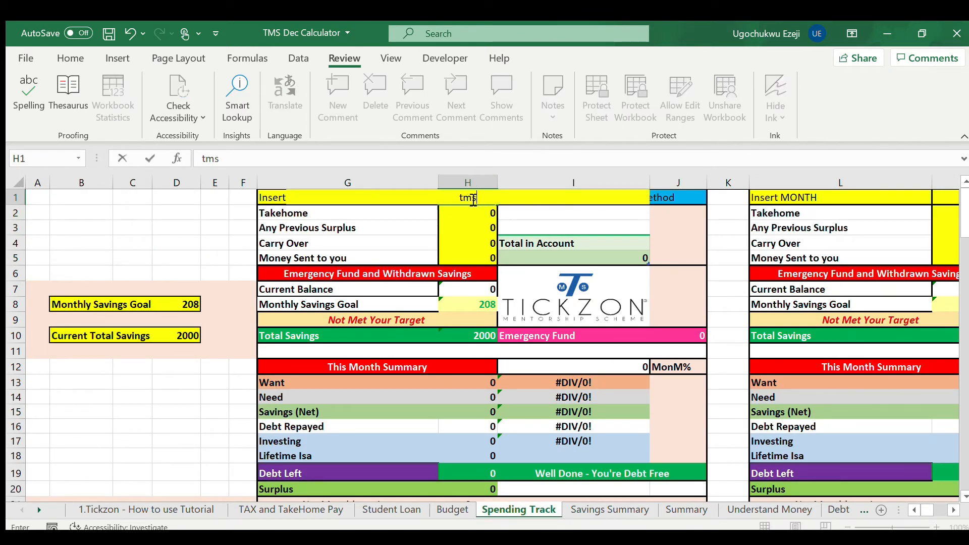
key("Return")
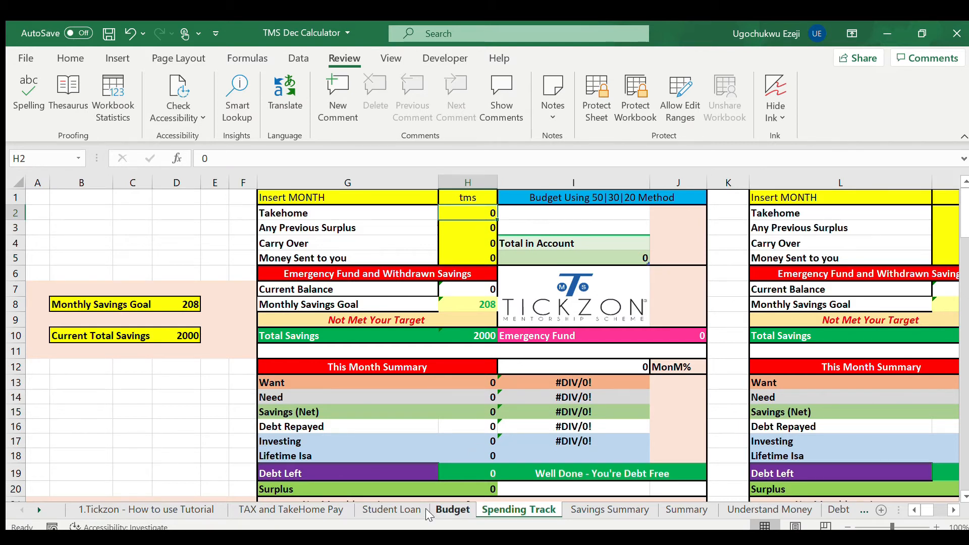
Consult the TAX and TakeHome Pay sheet, and set the first month's Takehome on the Spending Track sheet to 2000
left_click(389, 501)
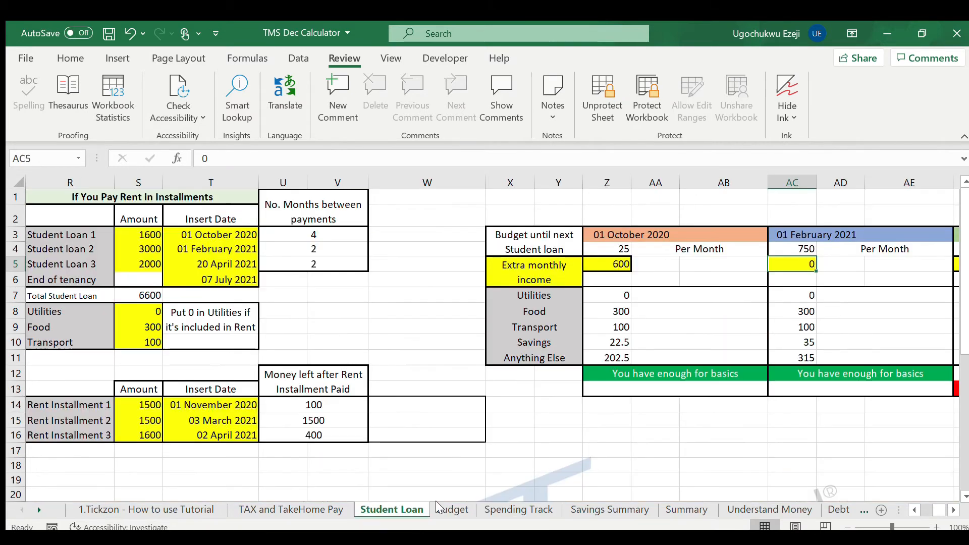
left_click(445, 506)
left_click(321, 511)
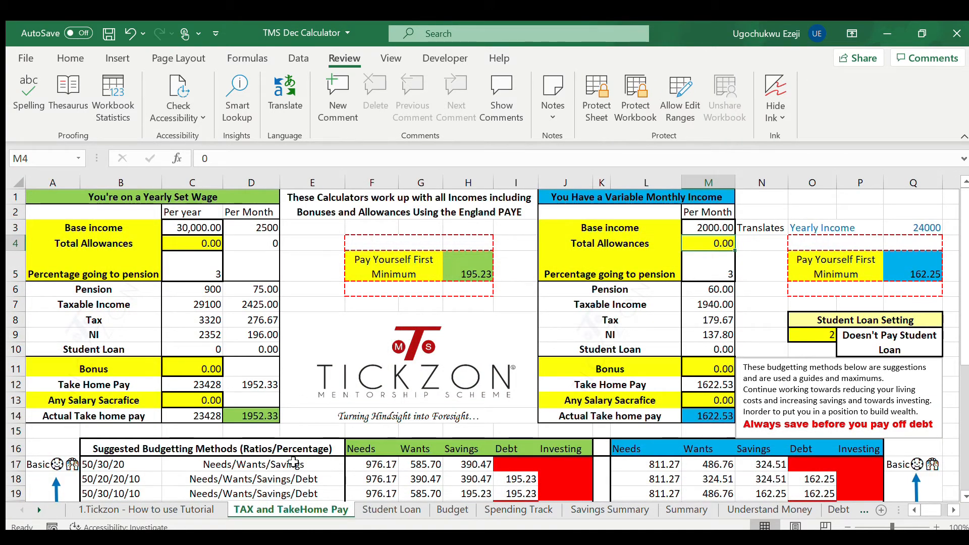
left_click(490, 512)
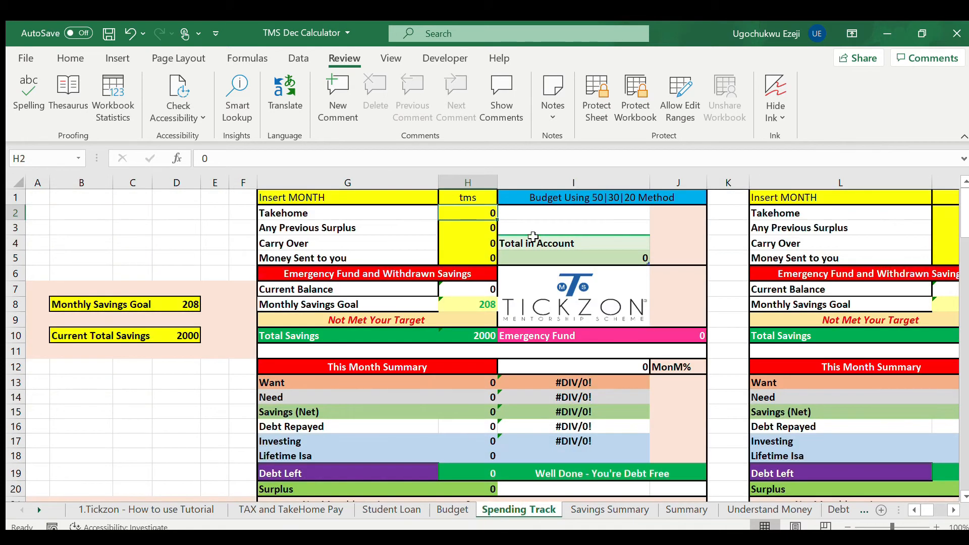
type("2000")
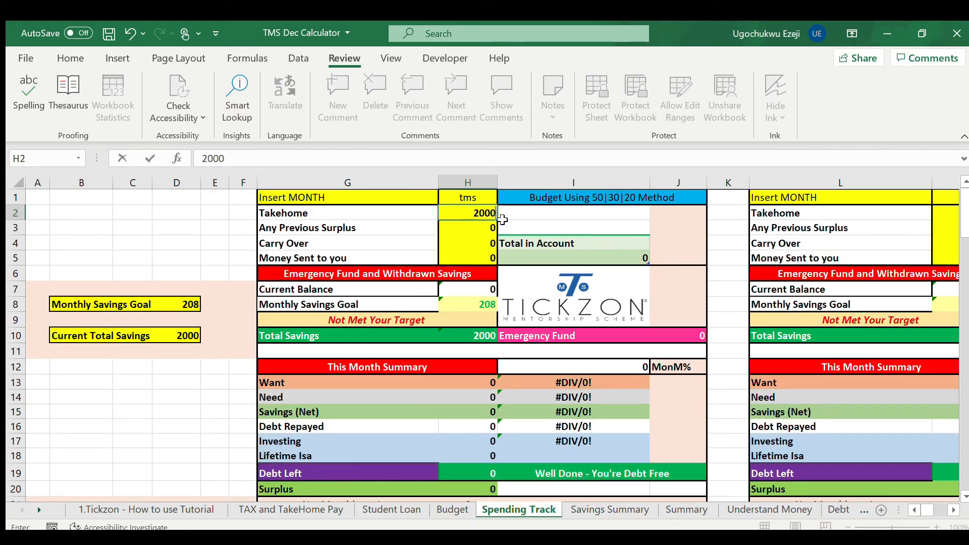
key("Return")
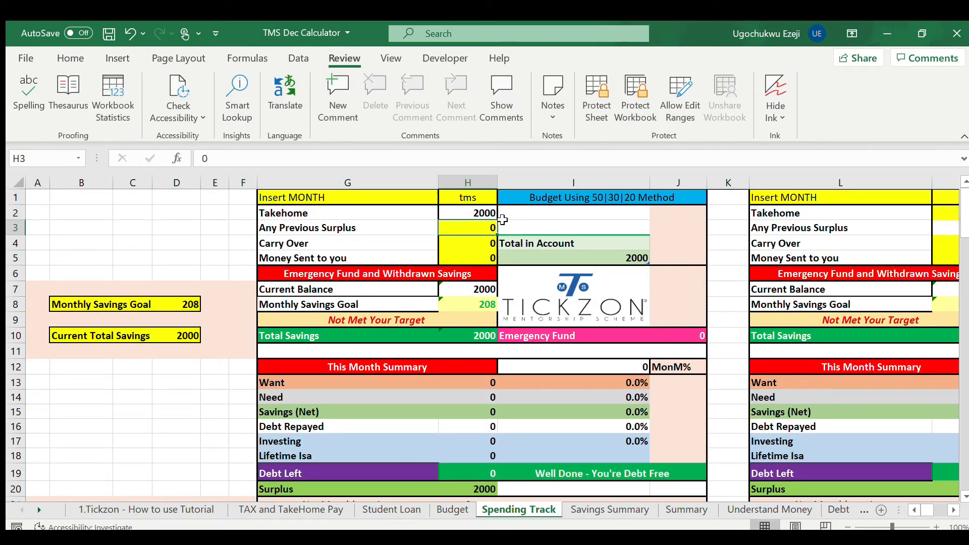
left_click(481, 214)
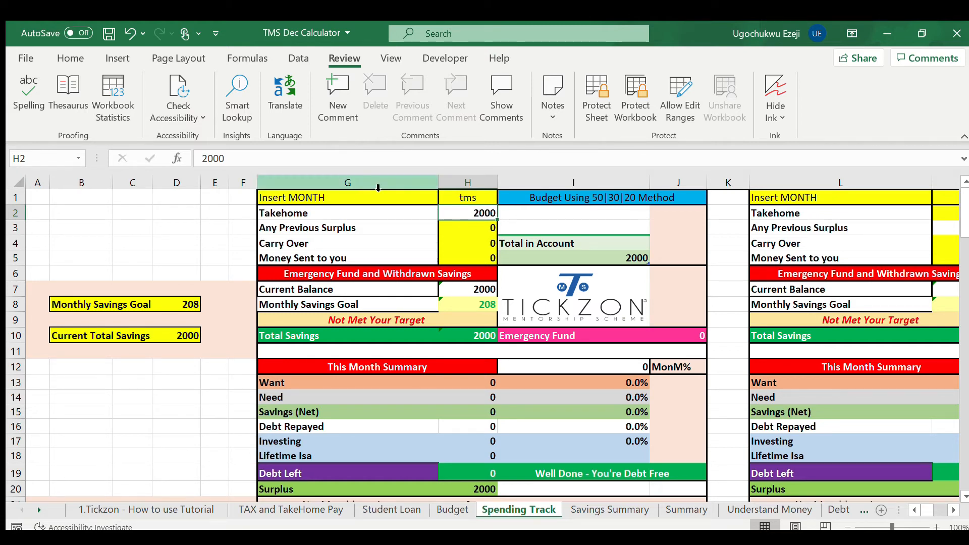
left_click(463, 228)
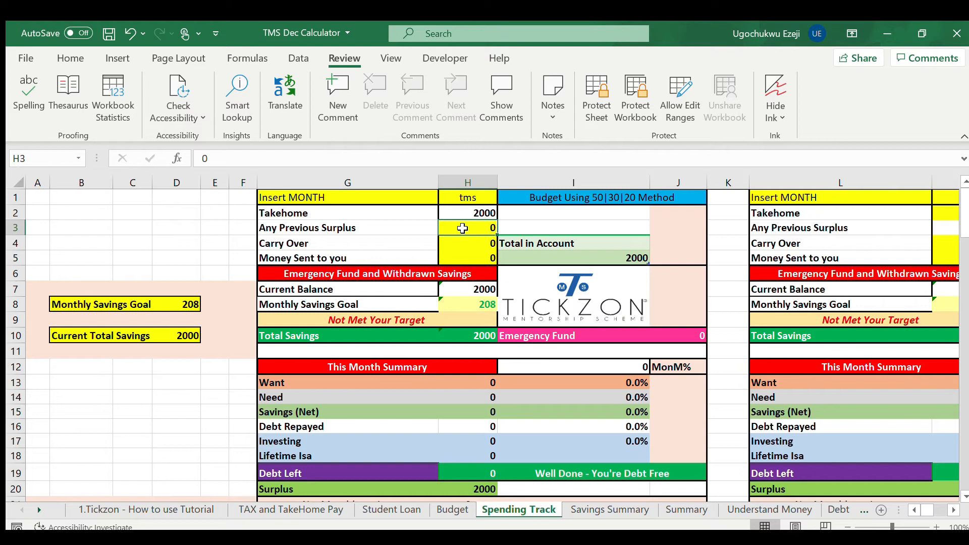
scroll(583, 341, "right", 1)
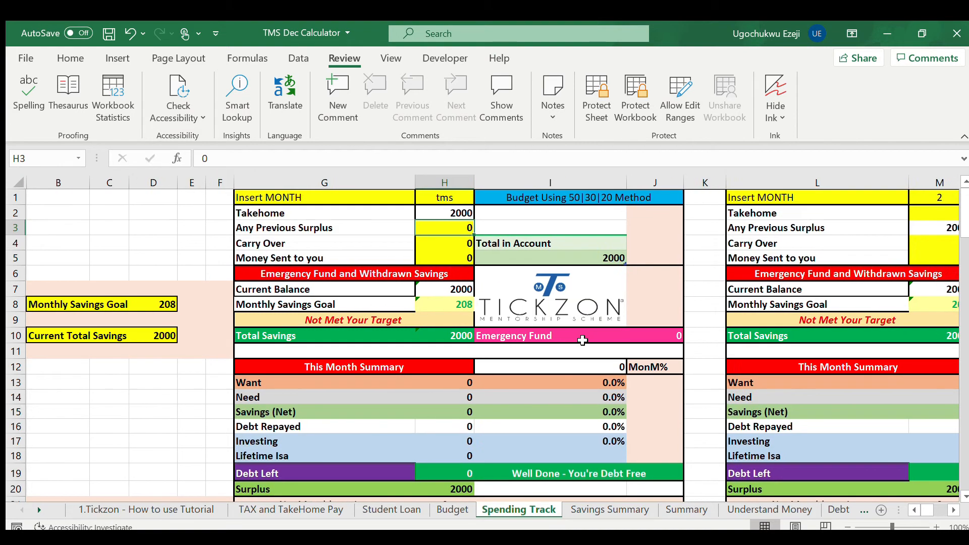
Record 500 received from dad in row 97 of the first month's Money Sent to Me table
scroll(583, 341, "right", 2)
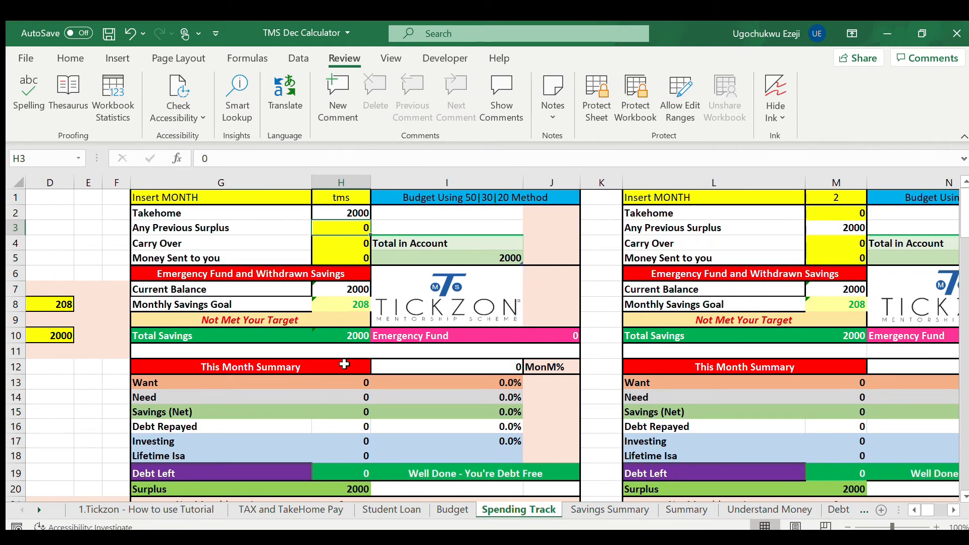
left_click(327, 247)
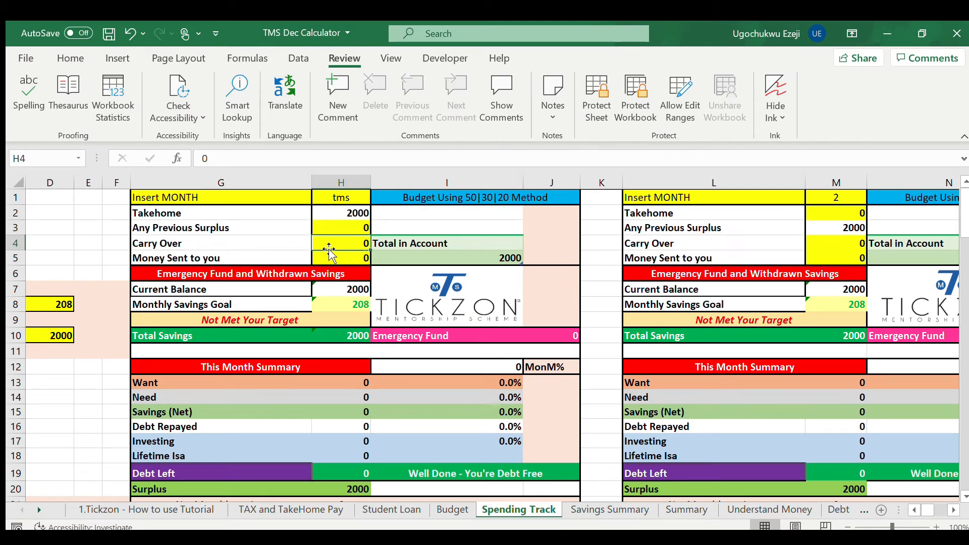
scroll(358, 272, "down", 4)
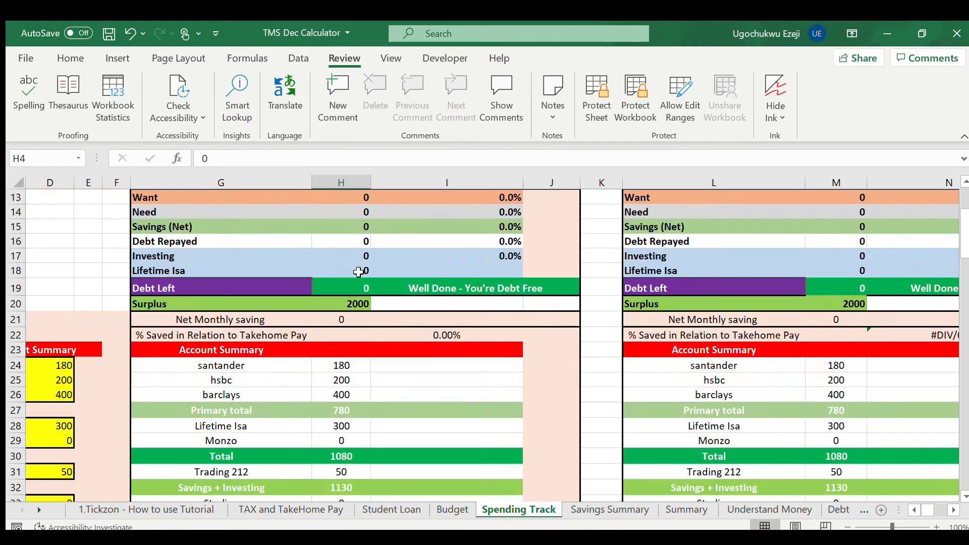
scroll(358, 272, "down", 20)
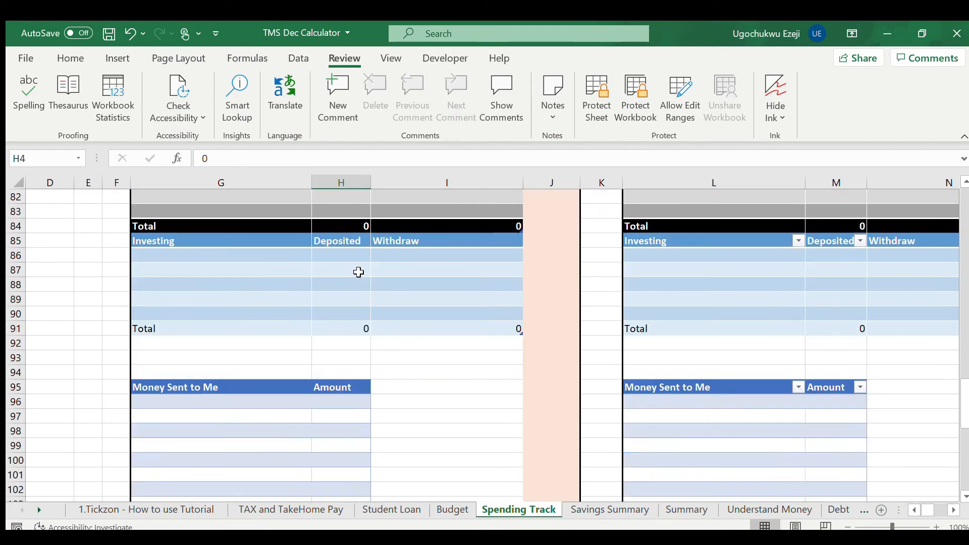
scroll(358, 272, "down", 4)
left_click(255, 244)
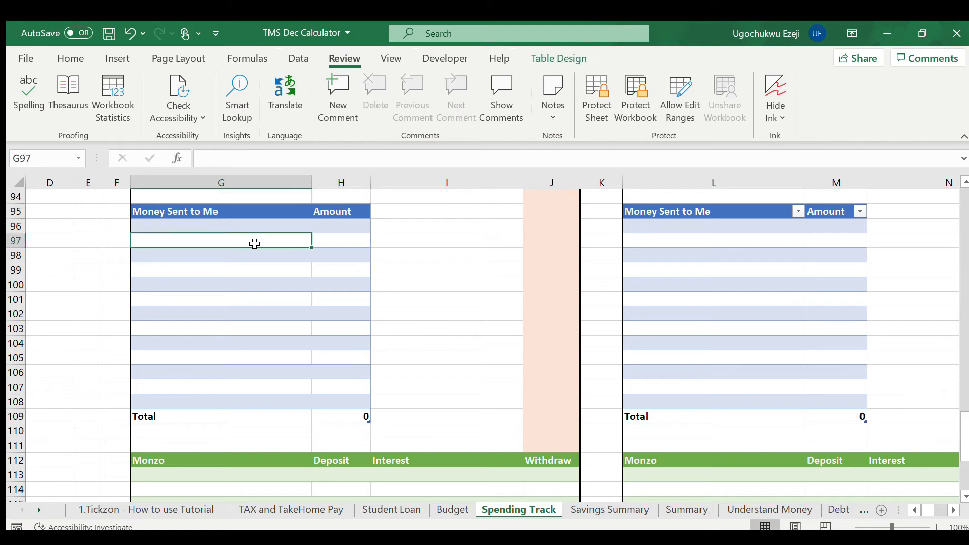
type("dad")
key("Tab")
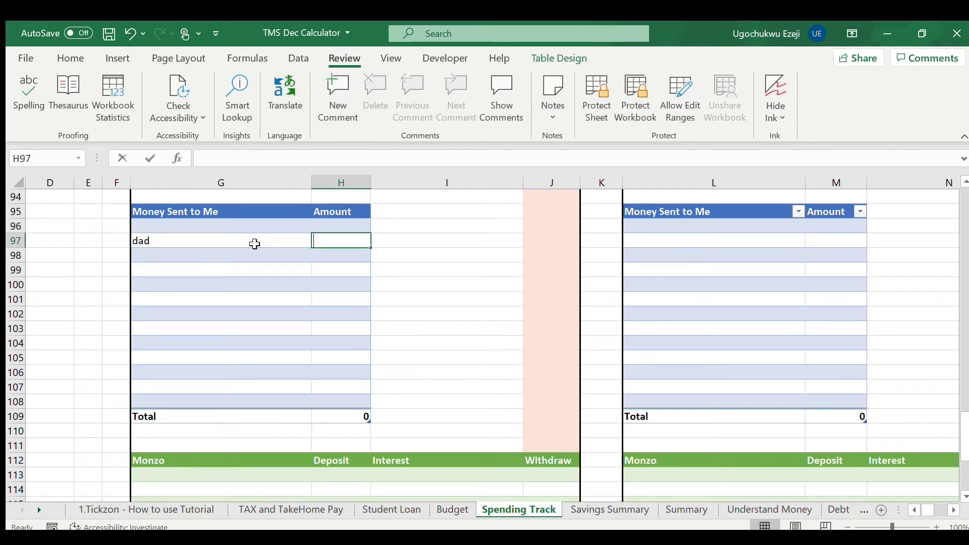
type("50")
key("Return")
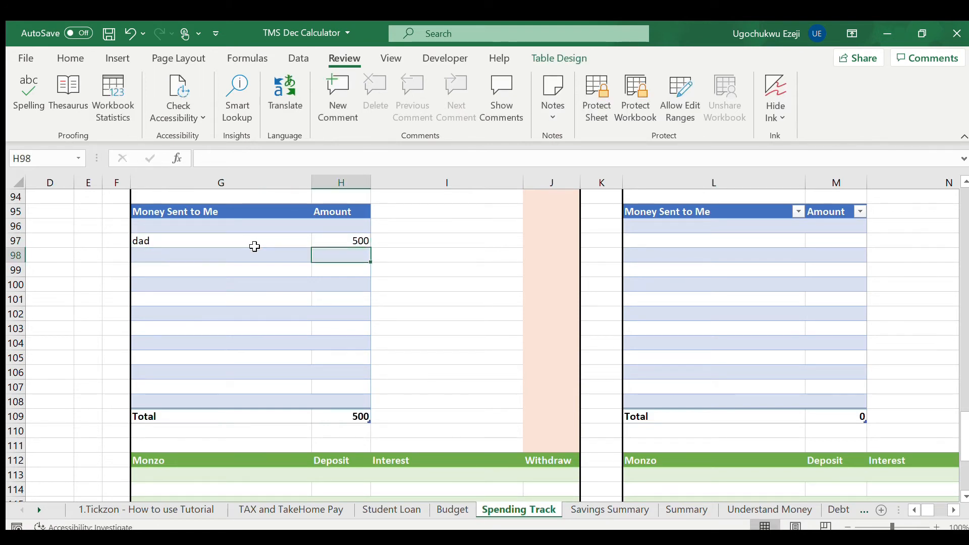
Add rent with an amount of 500 in row 39 of the first month's Needs table
scroll(255, 247, "up", 20)
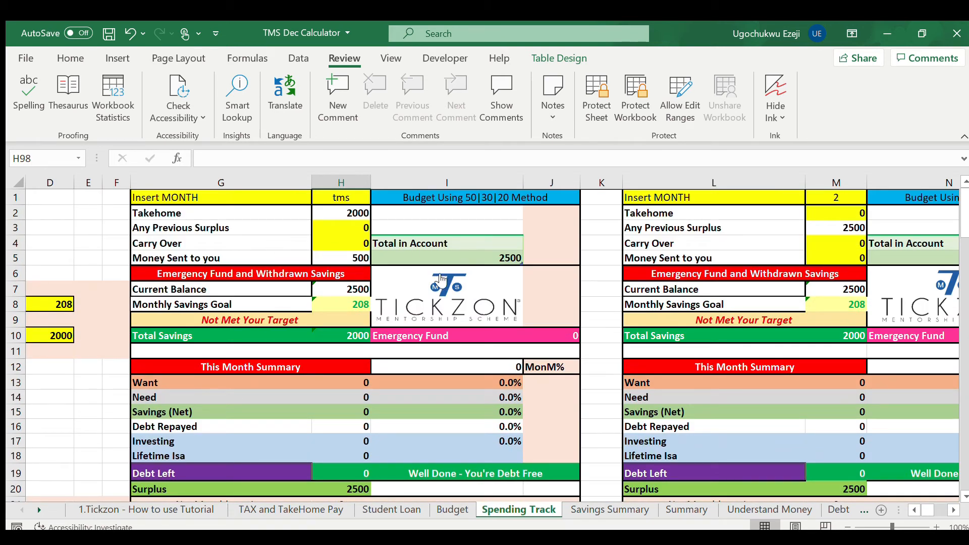
scroll(306, 420, "down", 1)
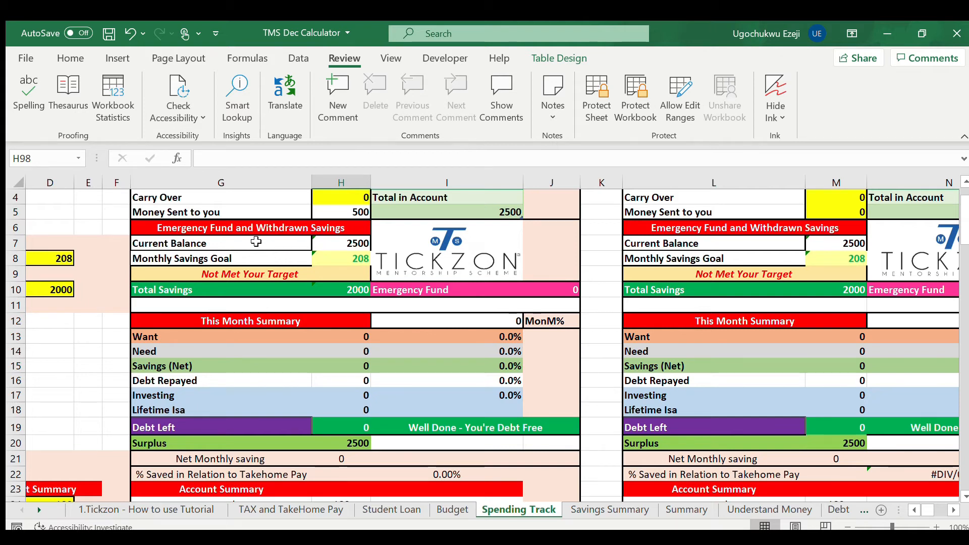
scroll(356, 348, "down", 8)
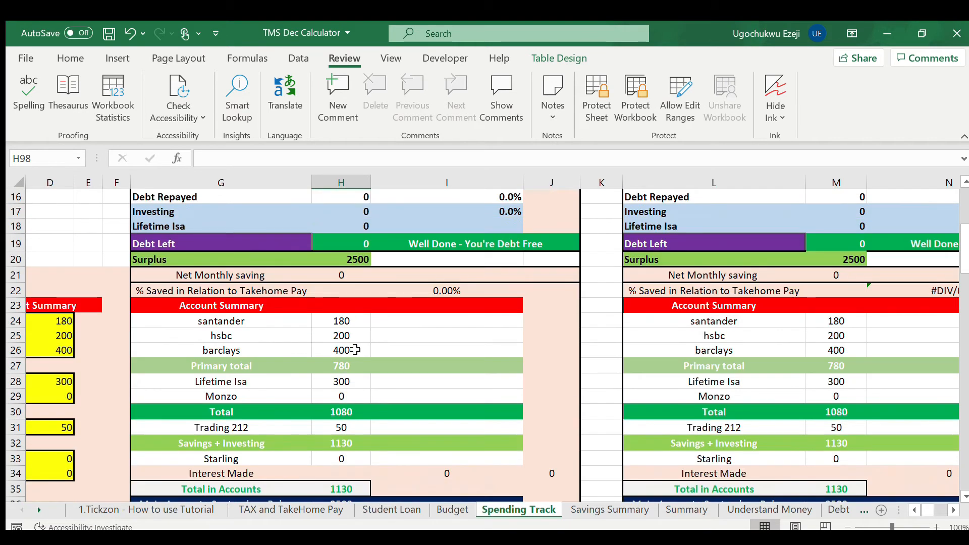
scroll(354, 349, "up", 1)
scroll(355, 349, "up", 2)
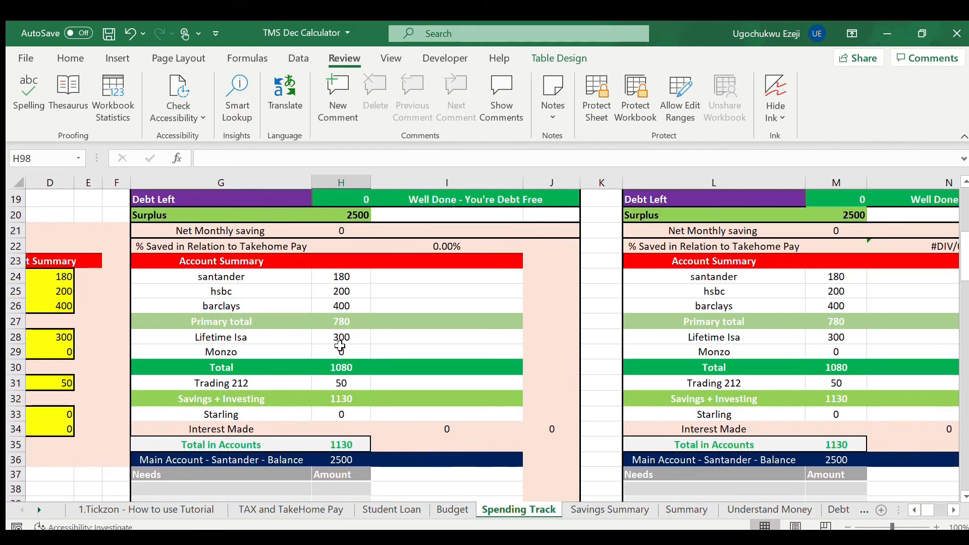
scroll(309, 409, "down", 3)
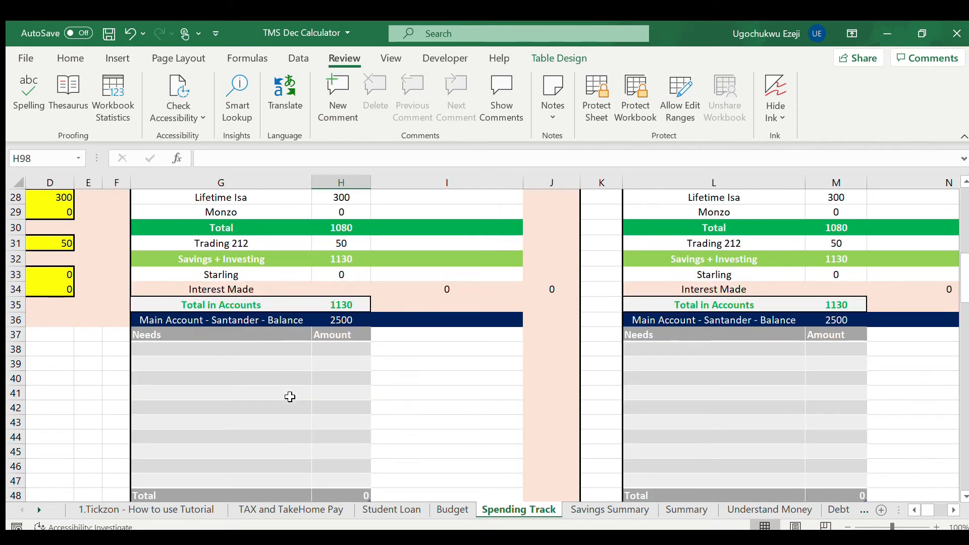
left_click(226, 373)
left_click(218, 364)
type("rent")
key("Tab")
type("500")
key("Return")
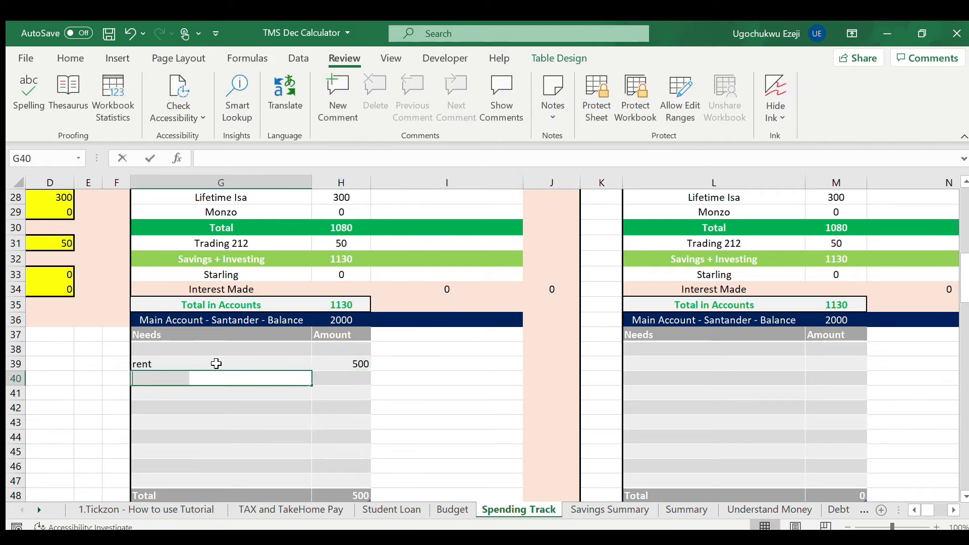
Add utilities with an amount of 100 directly below rent in the Needs table
type("utilities")
key("Tab")
type("100")
key("Return")
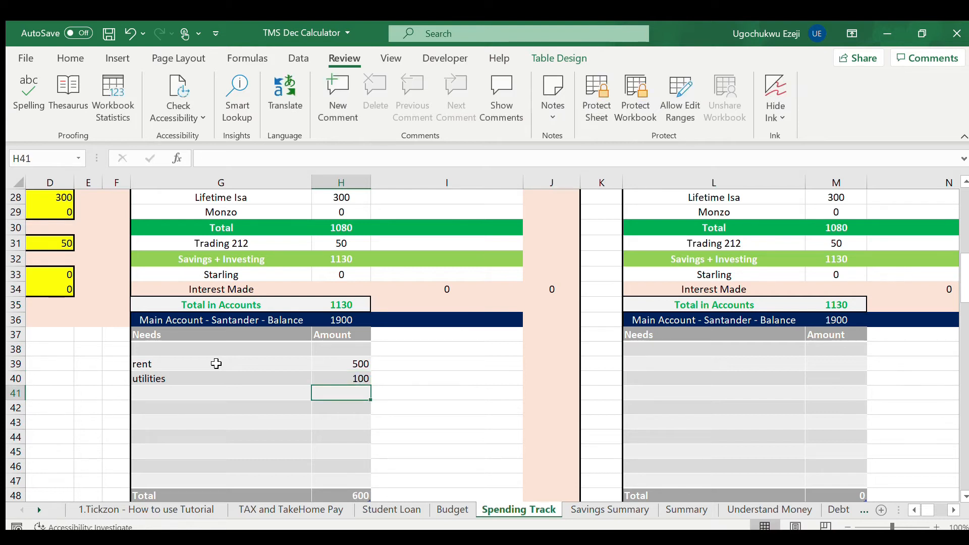
Enter a savings amount of 200 for santander in the first month's Savings table
scroll(216, 378, "down", 5)
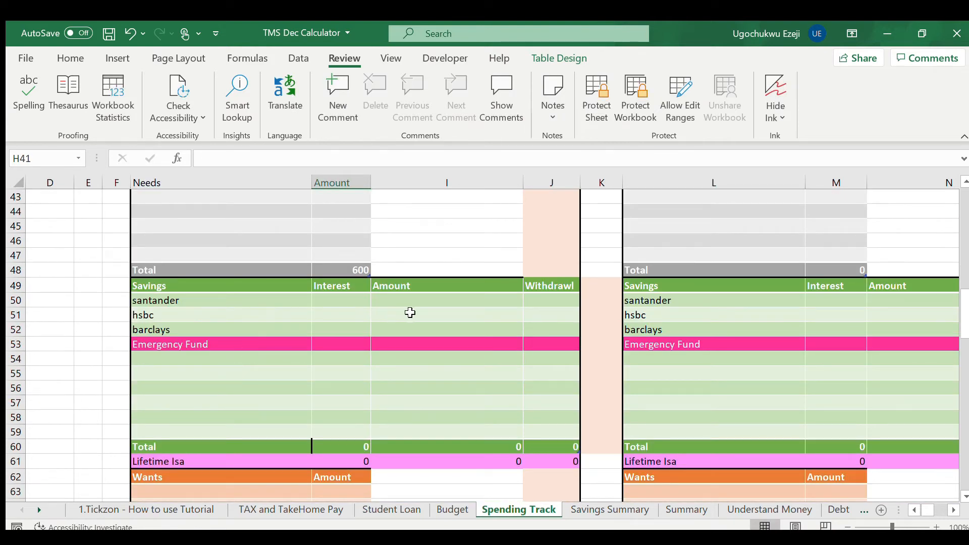
left_click(434, 302)
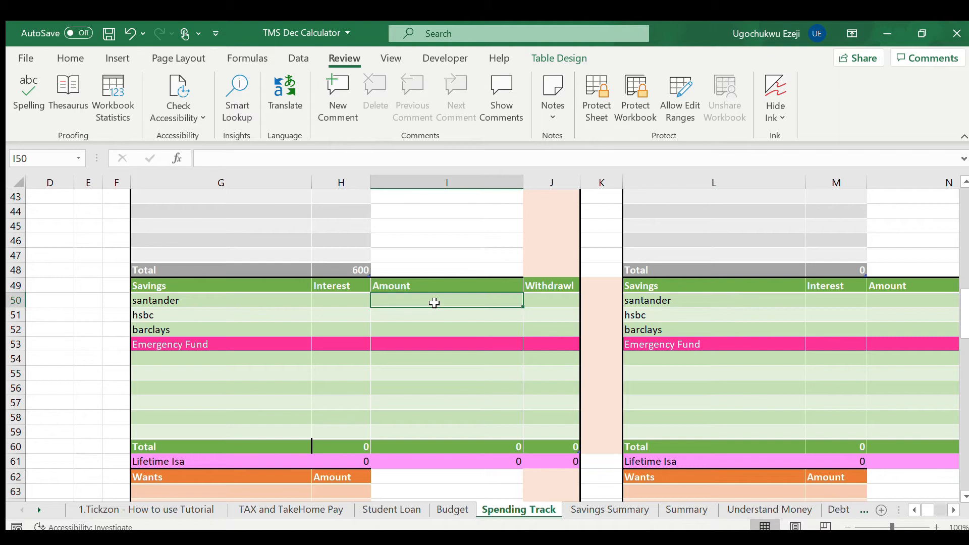
type("200")
key("Return")
Enter a savings amount of 200 and interest of 3 for barclays in the first month's Savings table
key("Left")
key("Right")
key("Down")
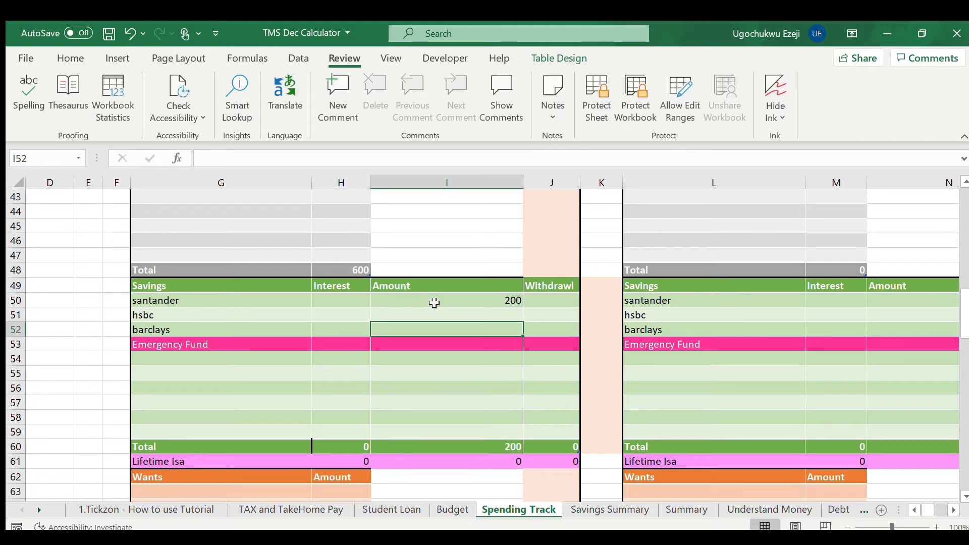
type("200")
key("Left")
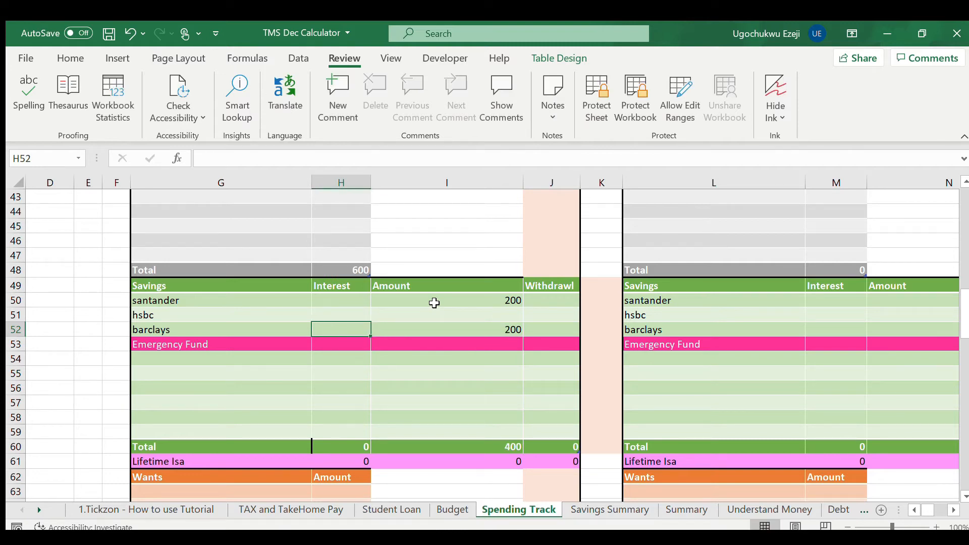
type("3")
key("Right")
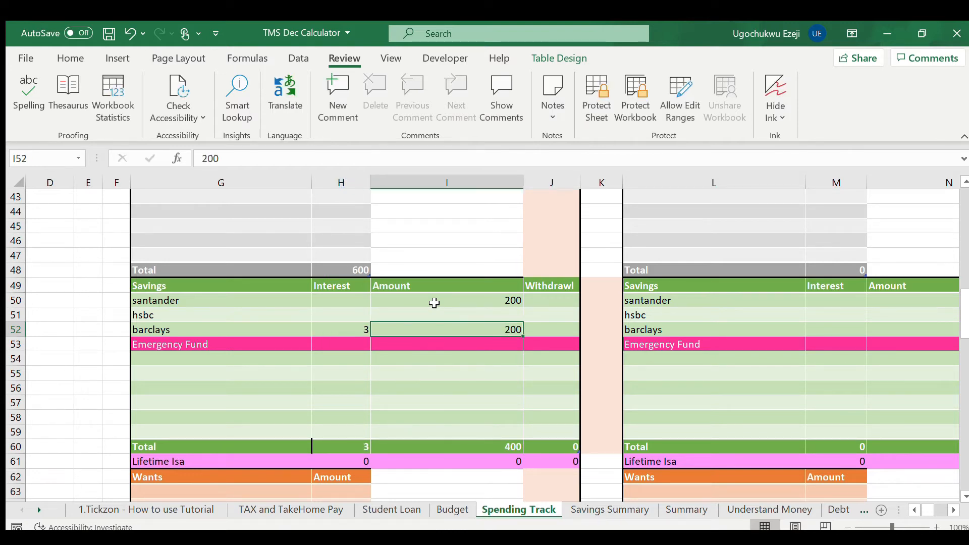
Set the hsbc savings amount to 50 in the first month's Savings table
key("Up")
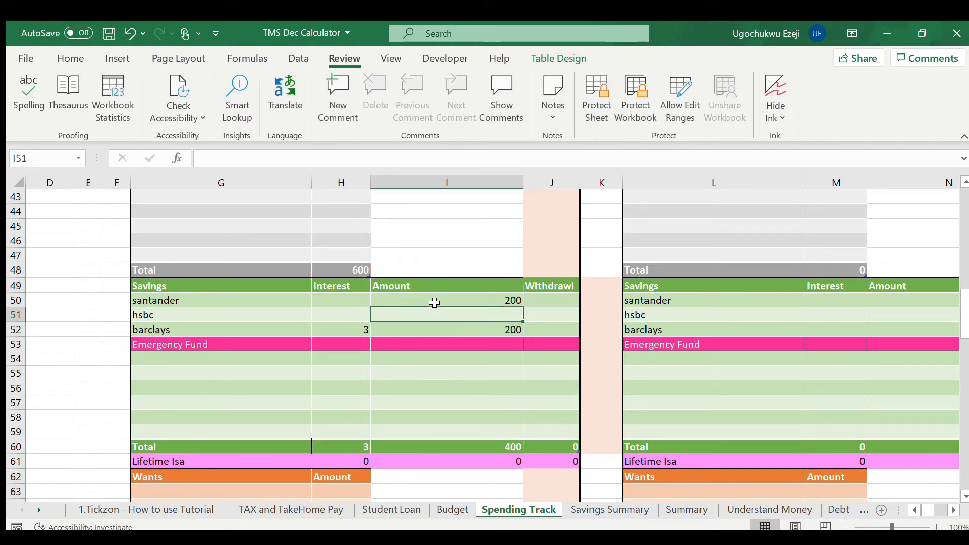
type("50")
key("Return")
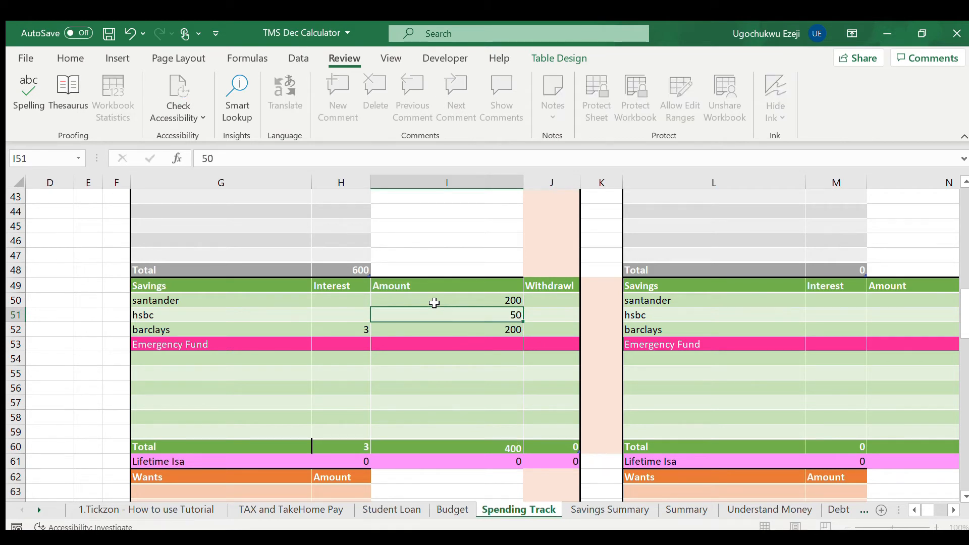
Set the first month's Lifetime Isa amount in cell I61 to 500
scroll(343, 391, "down", 4)
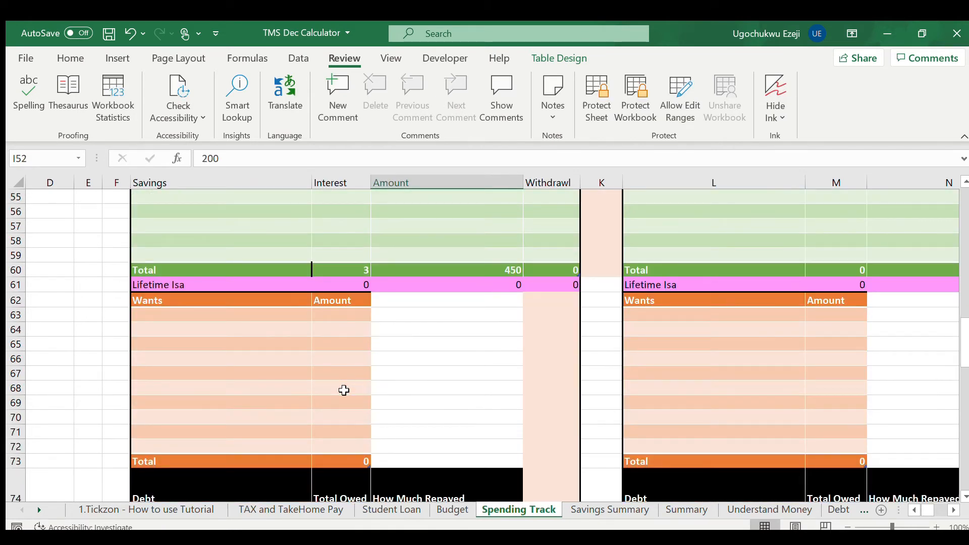
left_click(429, 287)
scroll(430, 293, "up", 6)
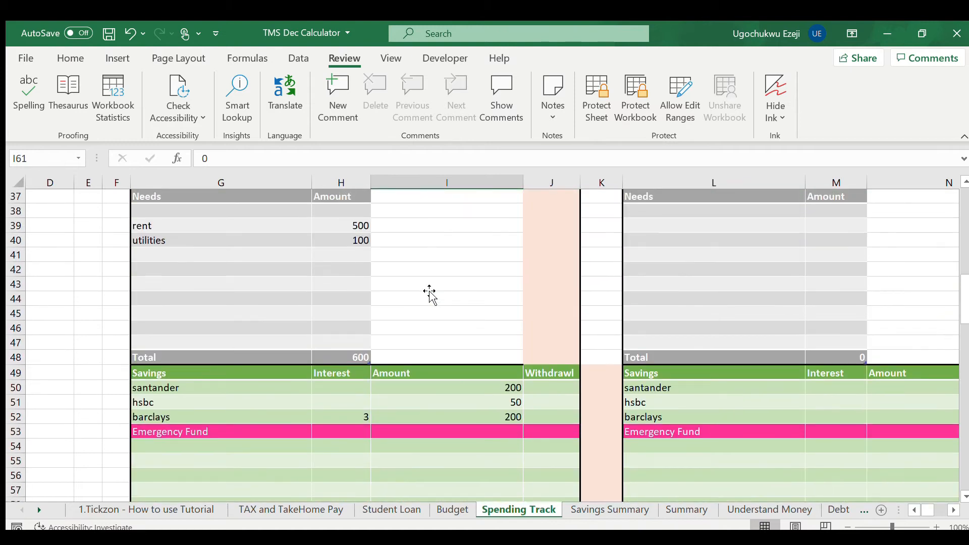
scroll(429, 293, "down", 3)
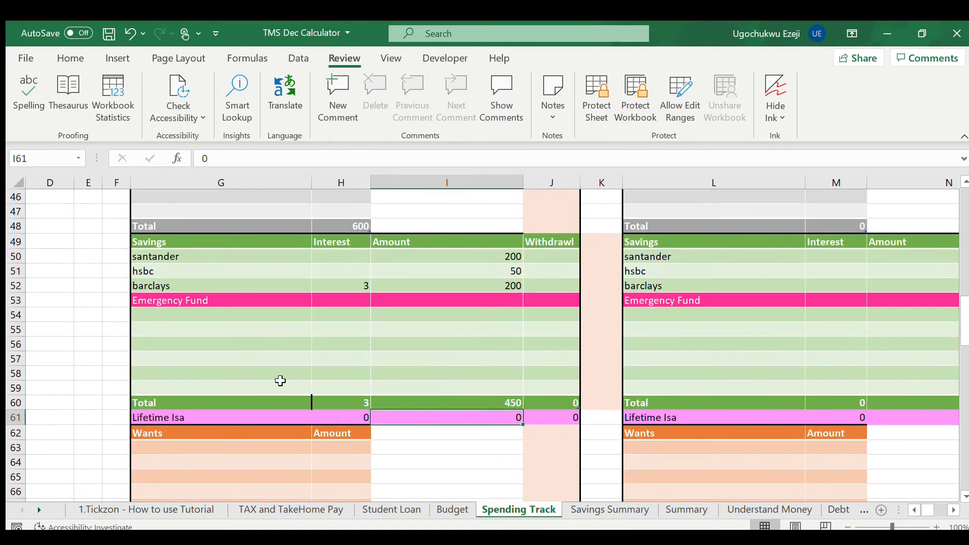
type("5")
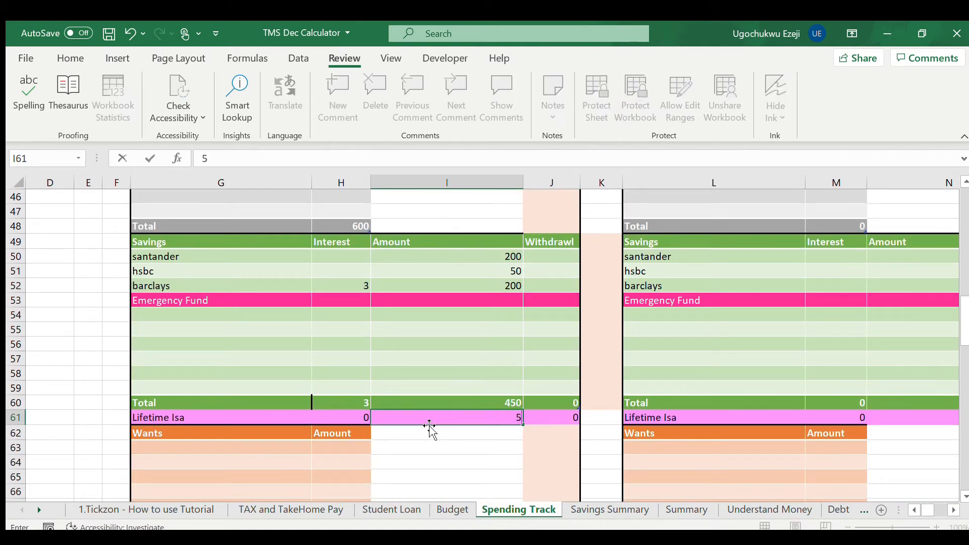
type("00")
key("Return")
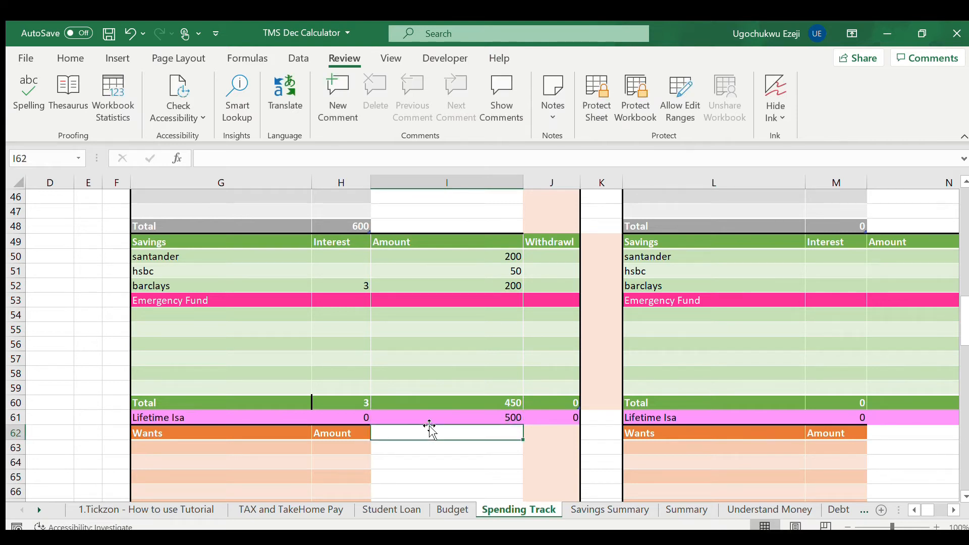
Enter an amount of 400 in cell H65 of the first month's Wants table
scroll(368, 443, "down", 2)
left_click(342, 392)
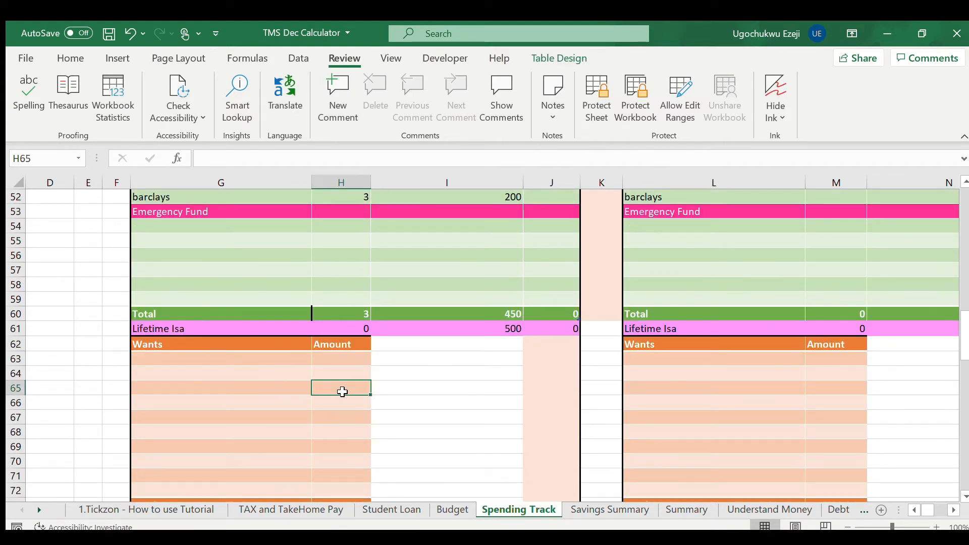
type("400")
key("Return")
Enter 30 as Total Owed in cell H76 of the first month's Debt table
scroll(343, 392, "down", 6)
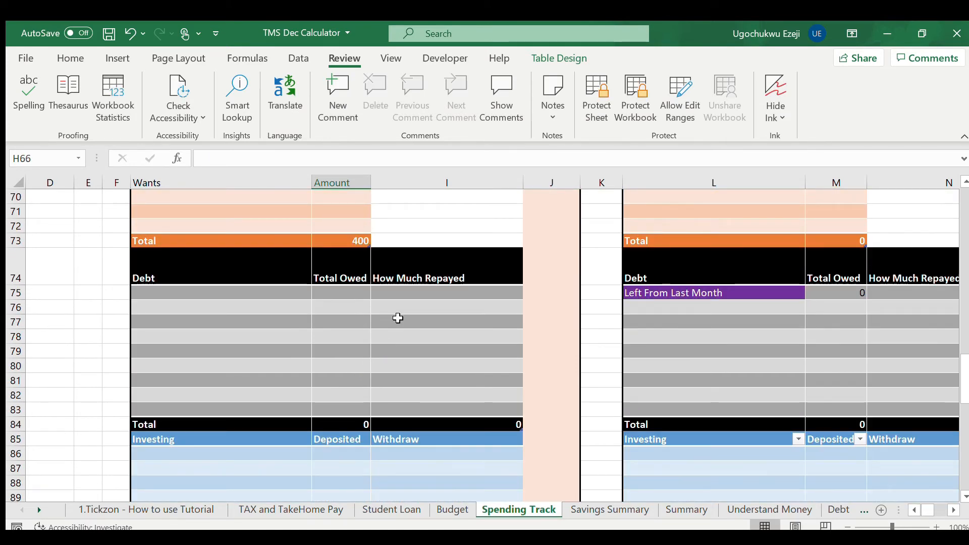
left_click(349, 309)
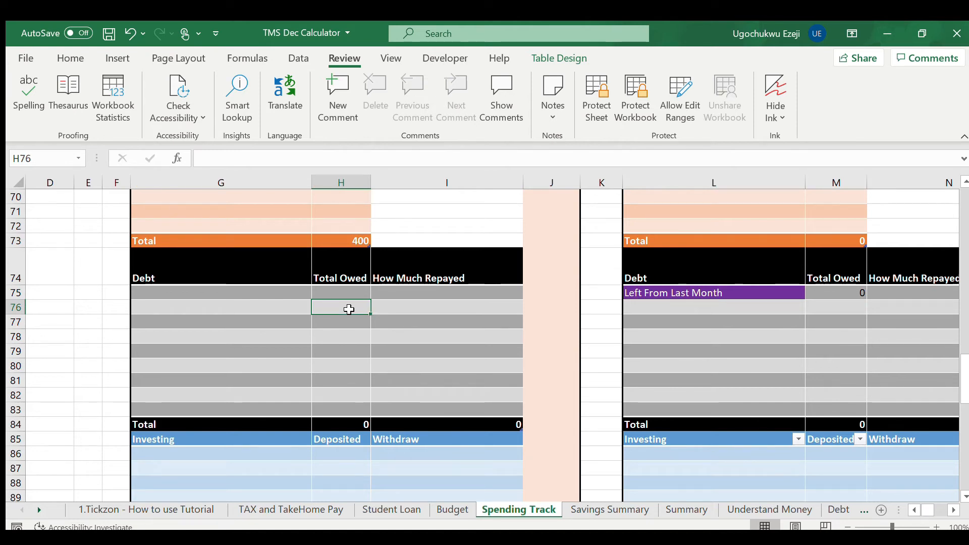
type("30")
key("Return")
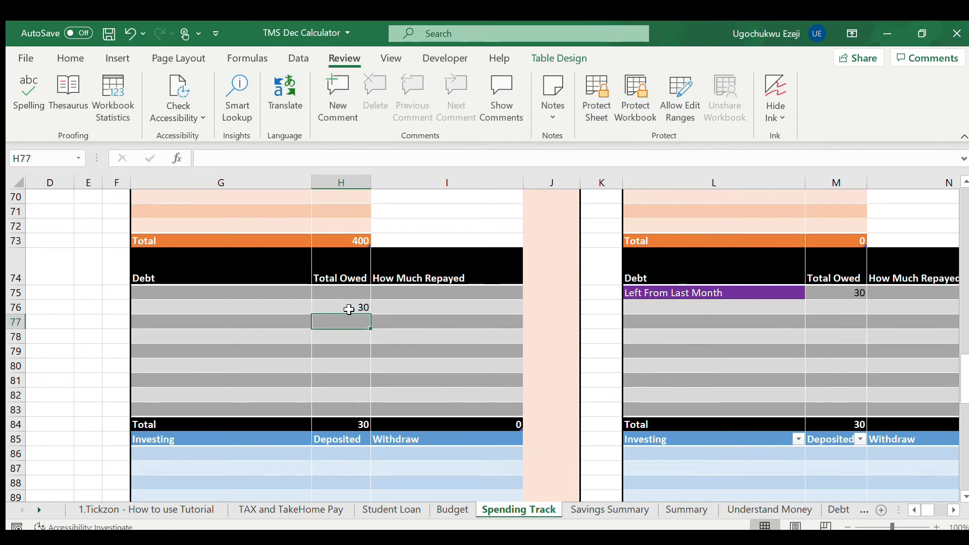
Enter 100 as Deposited in cell H87 of the first month's Investing table
scroll(359, 350, "down", 4)
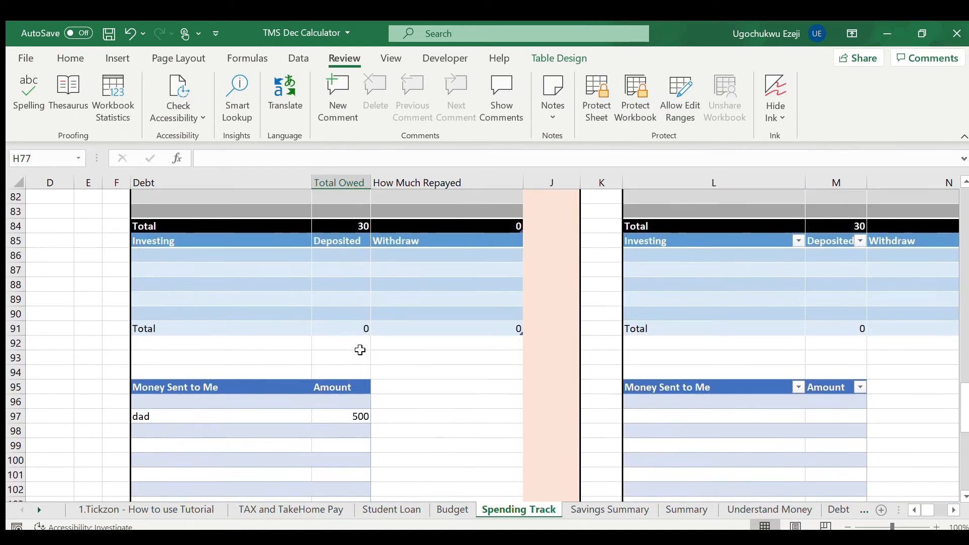
left_click(347, 269)
type("1")
key("Return")
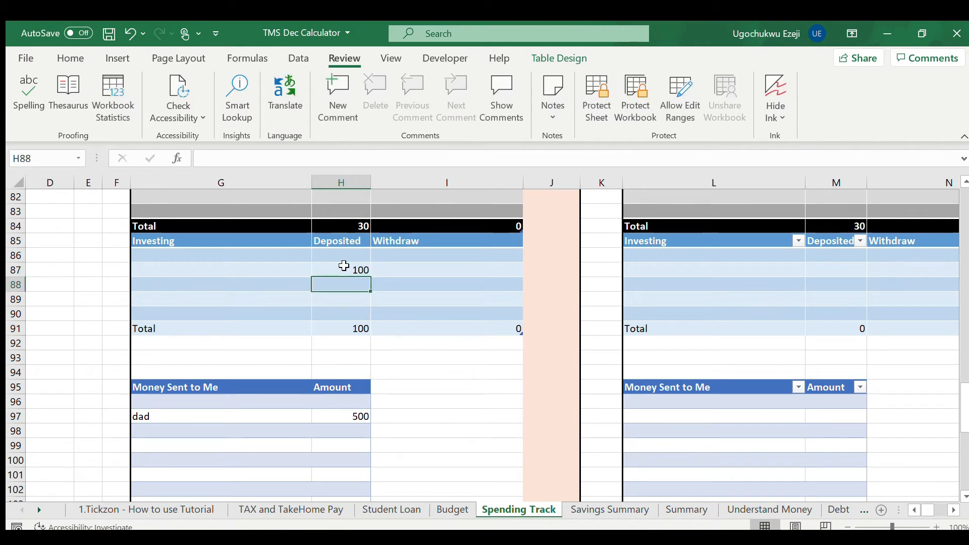
Review the first month's account summary and main account balance against the Needs and Savings entries
scroll(344, 266, "up", 20)
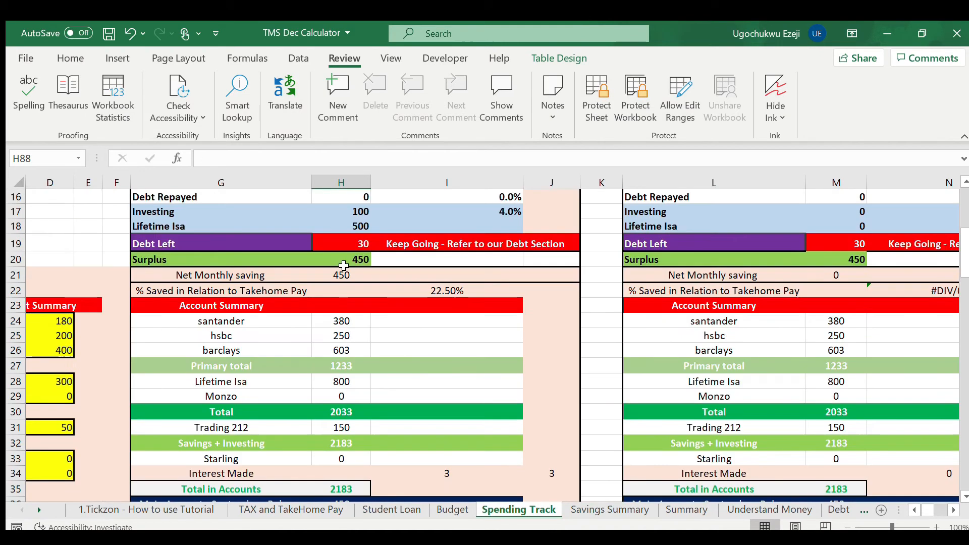
scroll(344, 266, "down", 2)
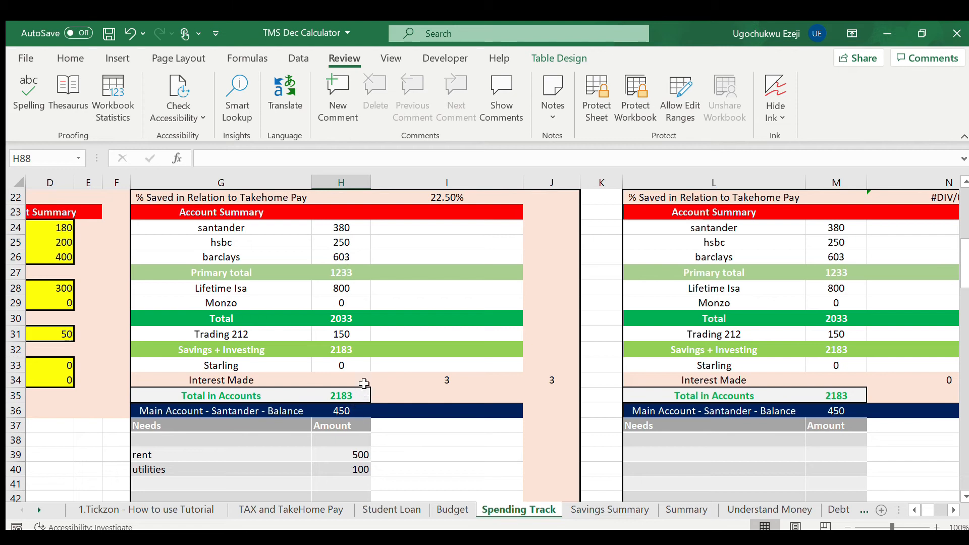
scroll(358, 395, "down", 4)
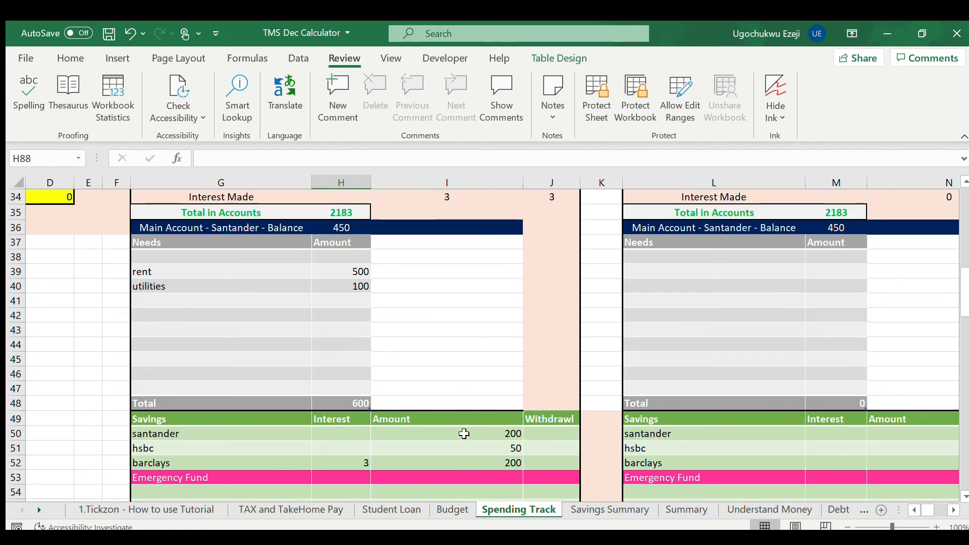
Compare the first month's Account Summary with the Previous Account Summary, Needs entries and This Month Summary
scroll(462, 434, "up", 5)
scroll(462, 434, "down", 8)
scroll(440, 328, "up", 9)
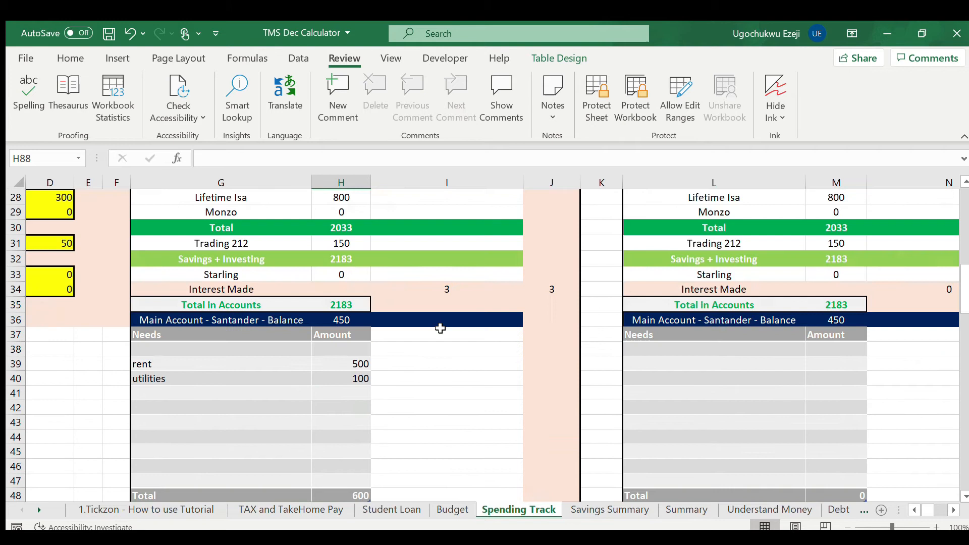
scroll(440, 328, "left", 3)
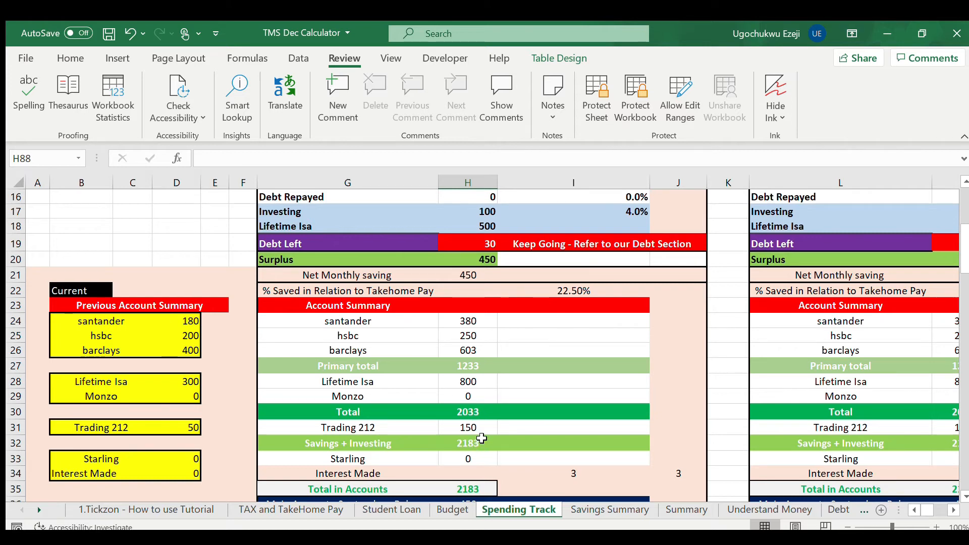
scroll(484, 414, "down", 4)
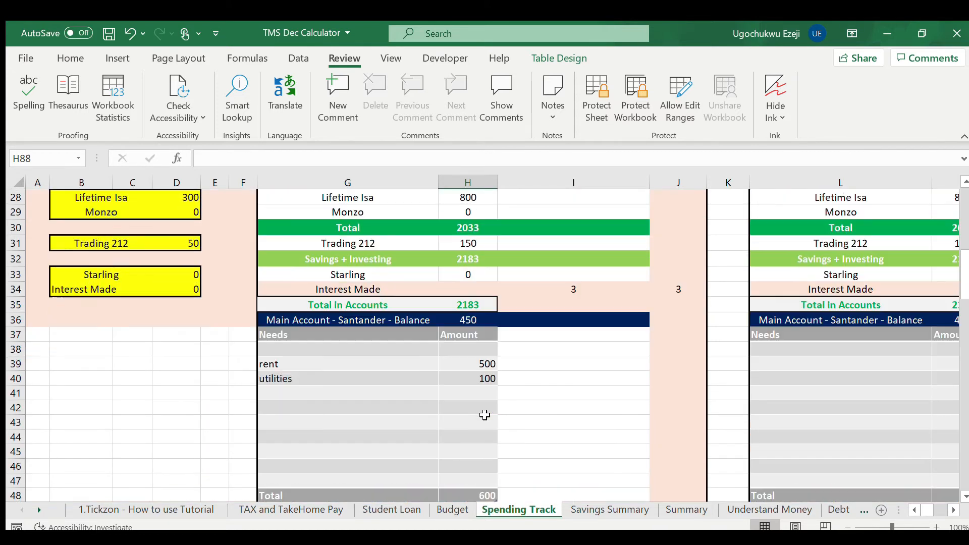
scroll(484, 415, "up", 4)
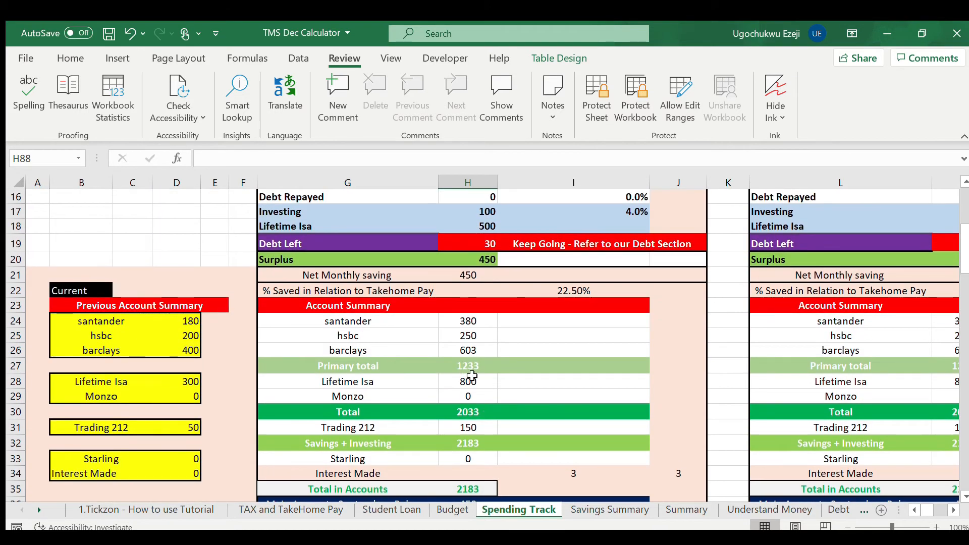
scroll(469, 394, "up", 4)
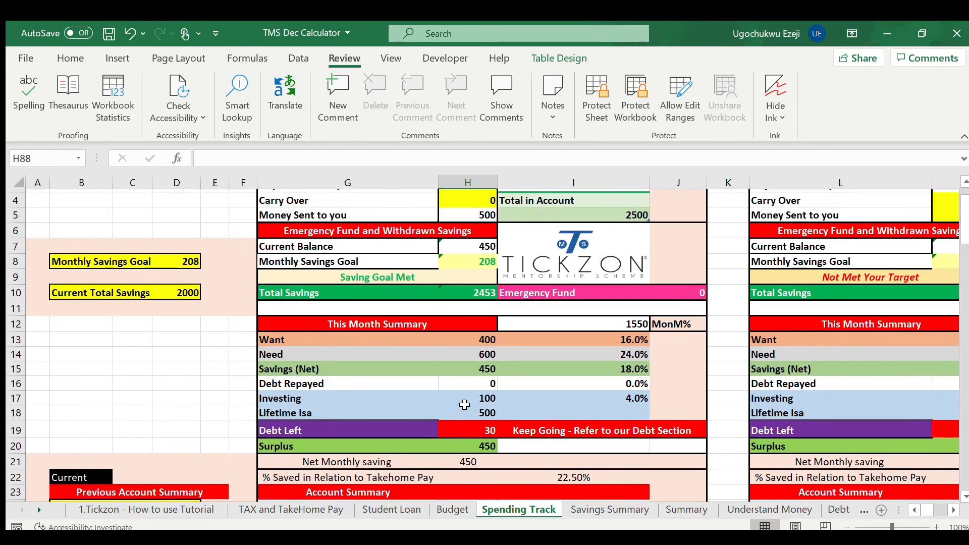
scroll(464, 405, "up", 1)
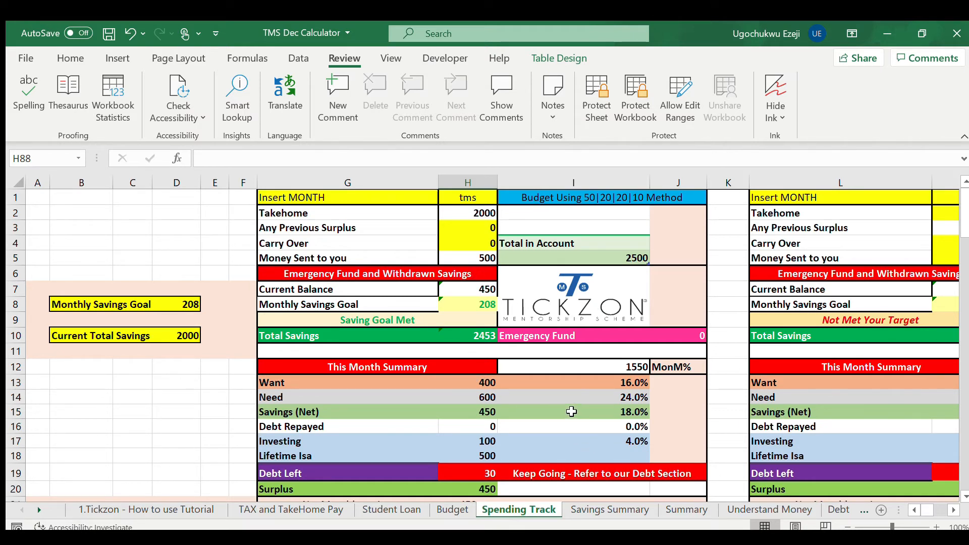
Inspect the formula behind the This Month Summary total in cell I12 and examine the spending categories and surplus around it
left_click(628, 368)
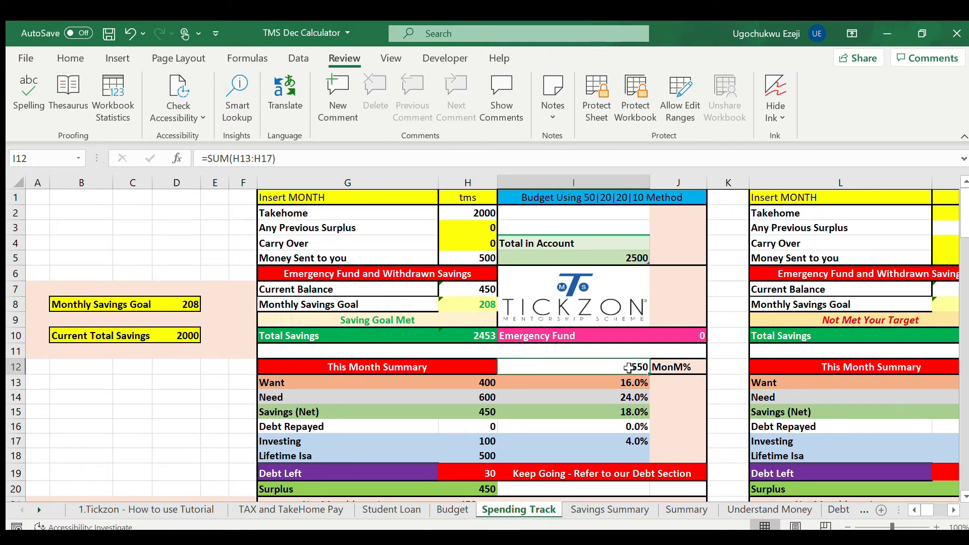
left_click(508, 167)
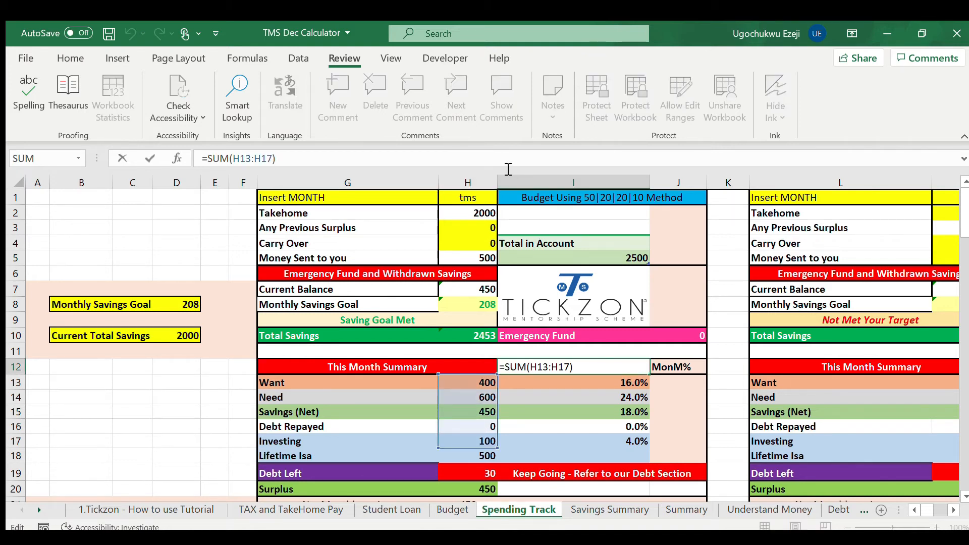
key("Escape")
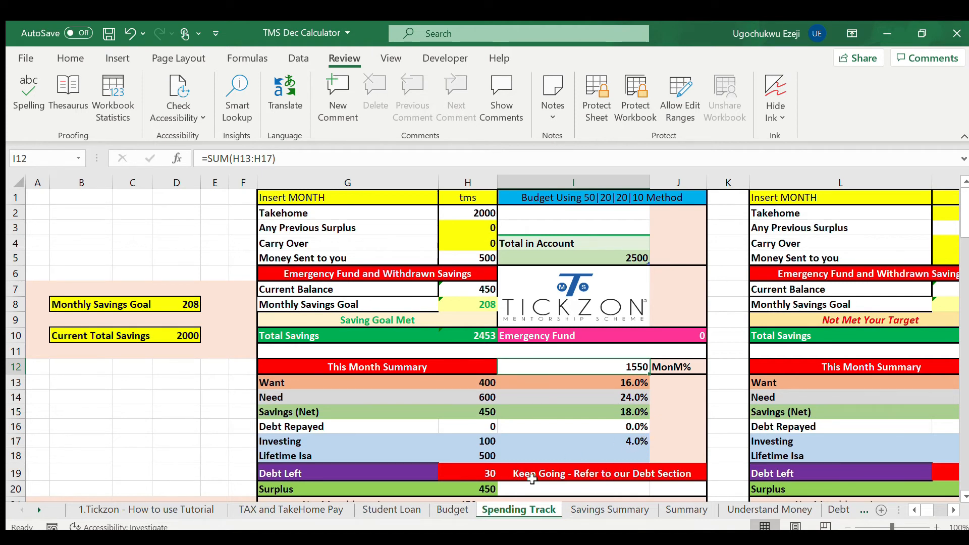
scroll(532, 478, "down", 1)
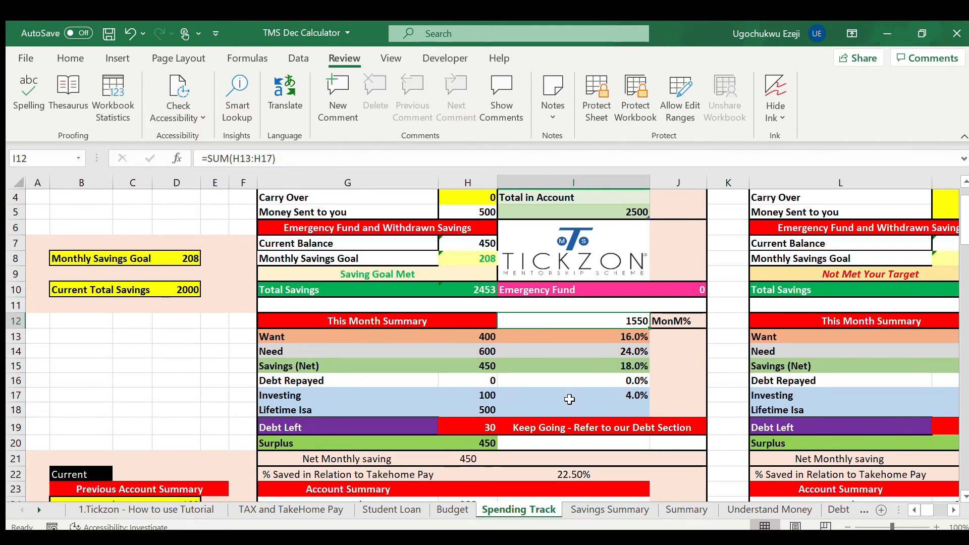
scroll(570, 399, "down", 2)
scroll(570, 399, "down", 2)
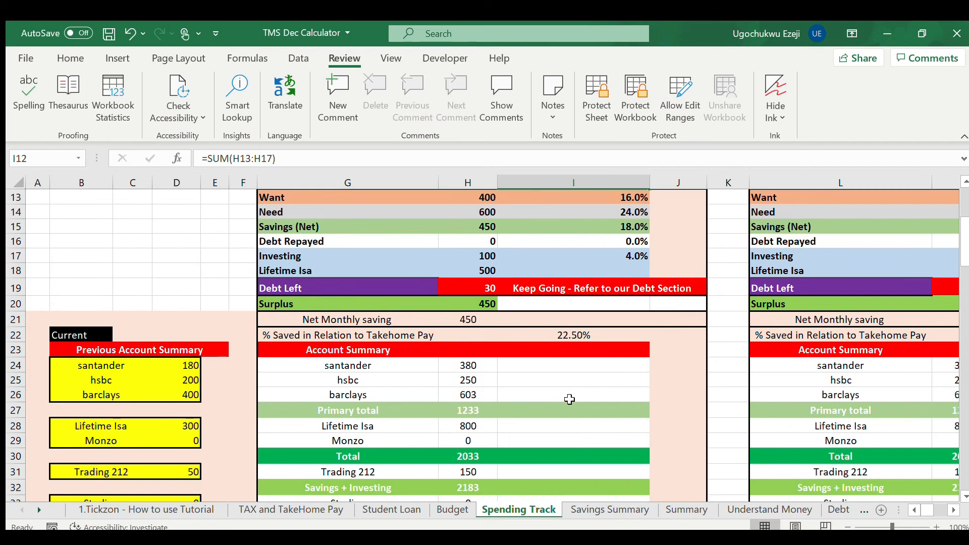
scroll(569, 400, "up", 2)
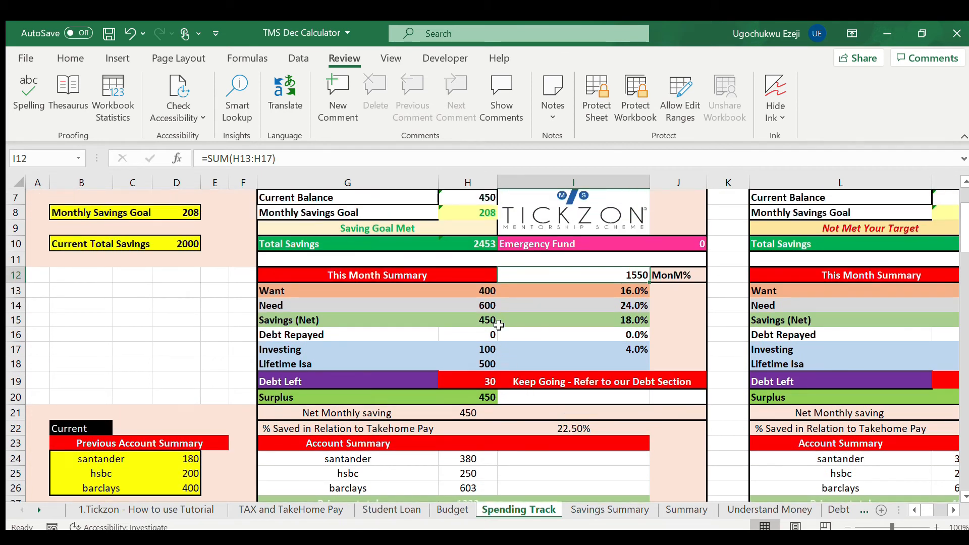
scroll(499, 325, "up", 2)
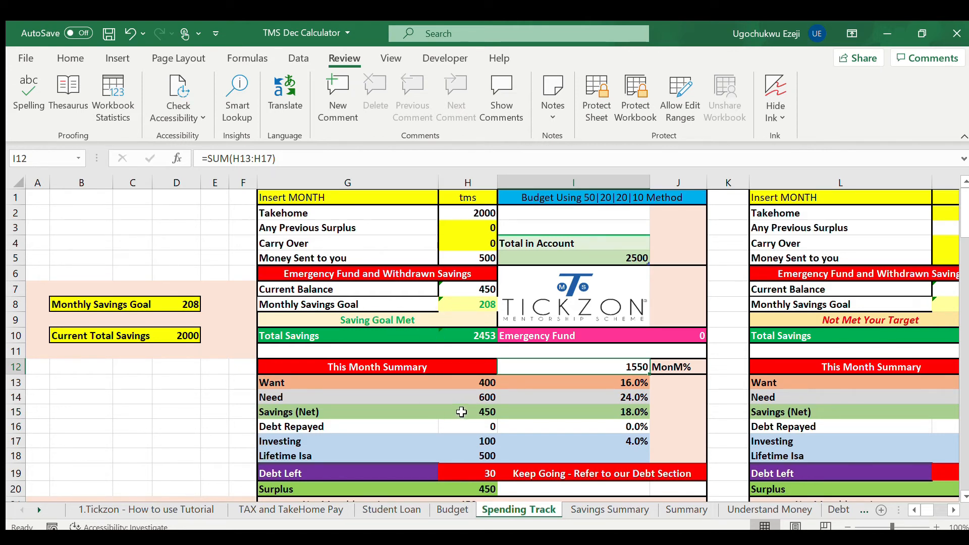
Enter a withdrawal of 300 for hsbc in cell J51 of the first month's Savings table and check the month's summary
scroll(462, 412, "down", 10)
scroll(462, 412, "down", 3)
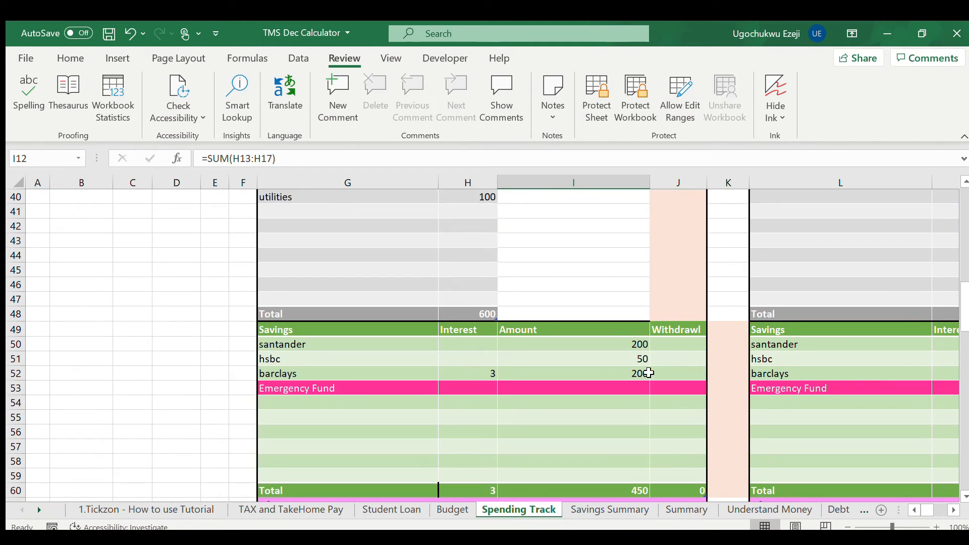
left_click(685, 359)
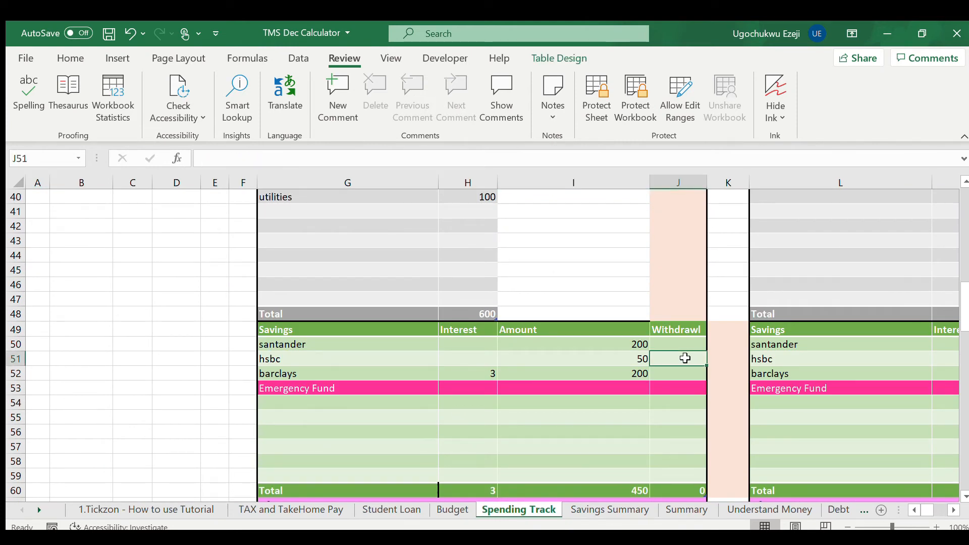
type("300")
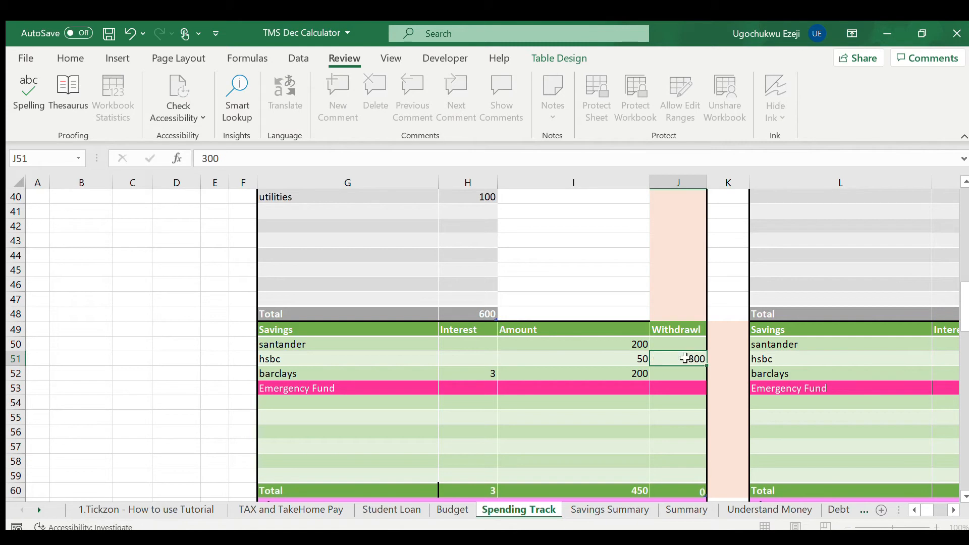
key("Return")
scroll(685, 358, "up", 10)
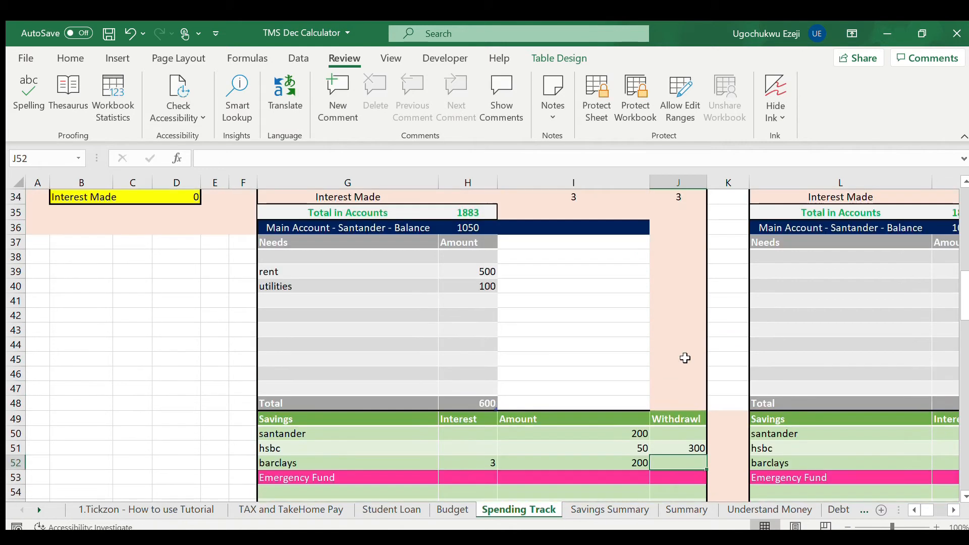
scroll(685, 358, "up", 3)
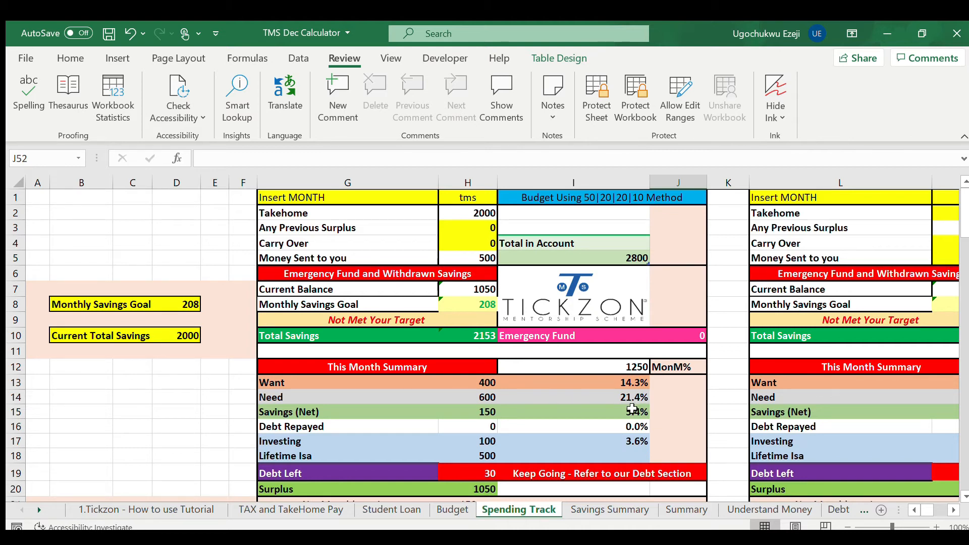
scroll(434, 396, "down", 2)
scroll(437, 397, "up", 2)
Add a savings entry named account 5 in cell G55 with an amount of 500 in I55
scroll(491, 288, "down", 16)
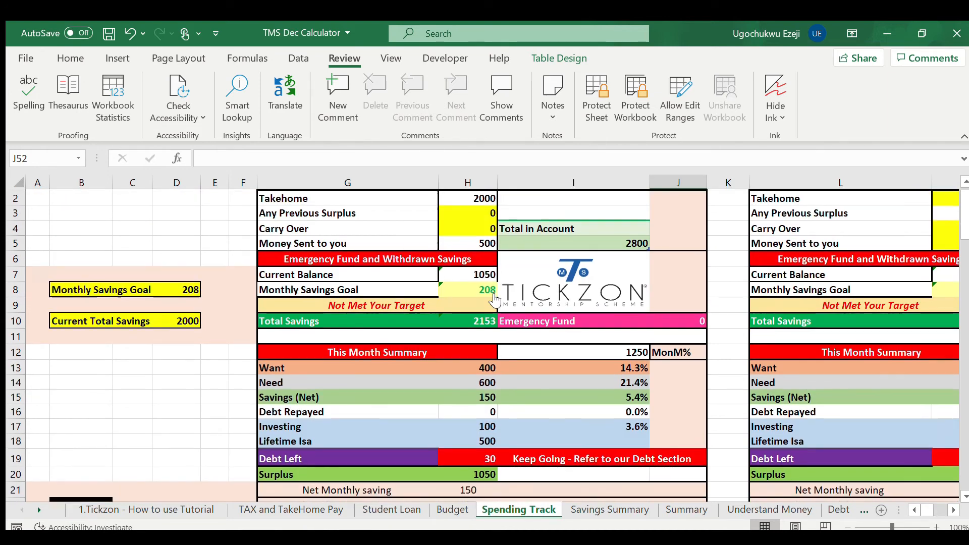
scroll(495, 301, "up", 4)
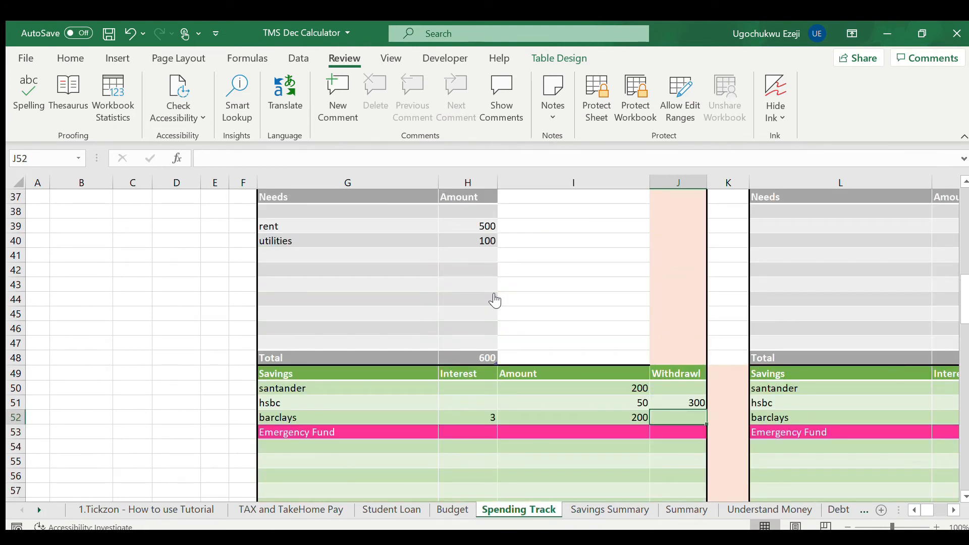
scroll(495, 301, "down", 2)
scroll(495, 300, "up", 1)
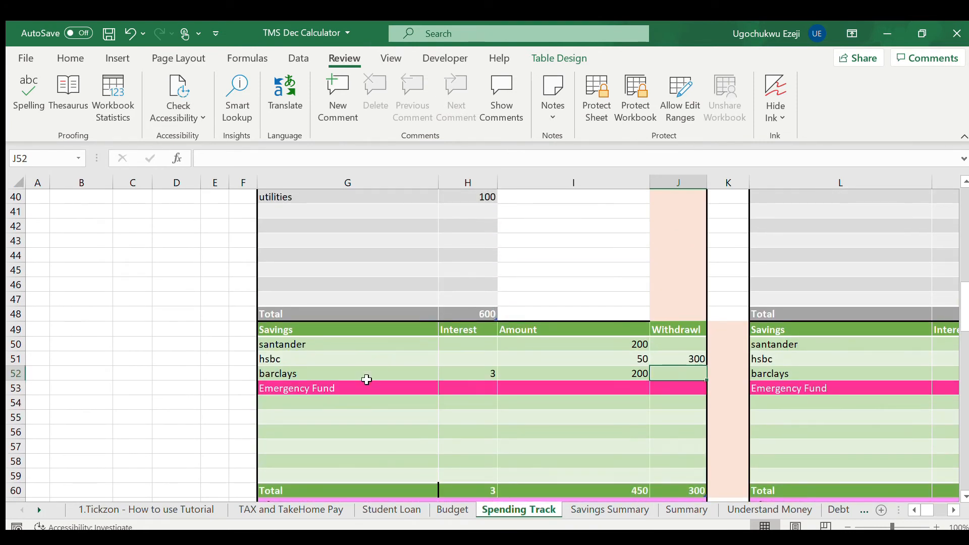
left_click(355, 416)
type("acco")
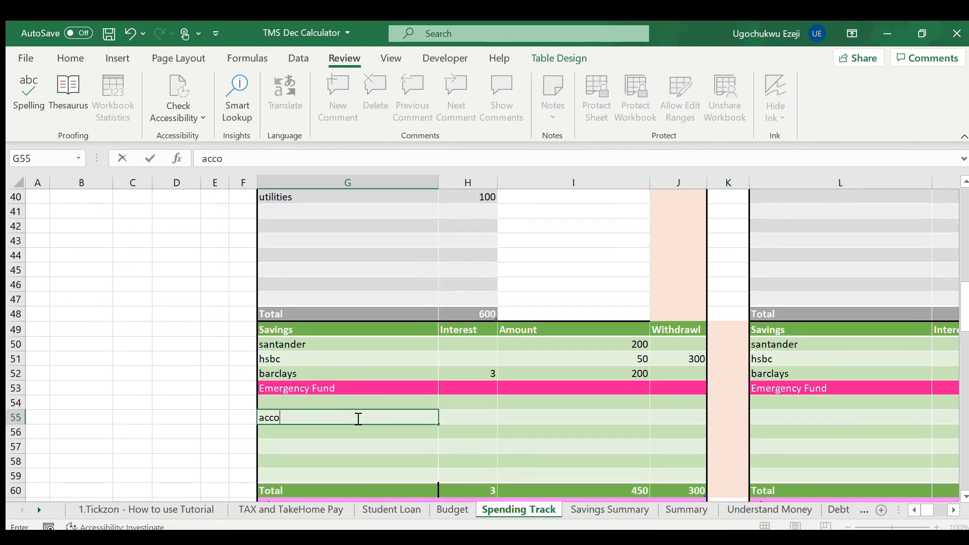
type("unt 5")
key("Tab")
key("Tab")
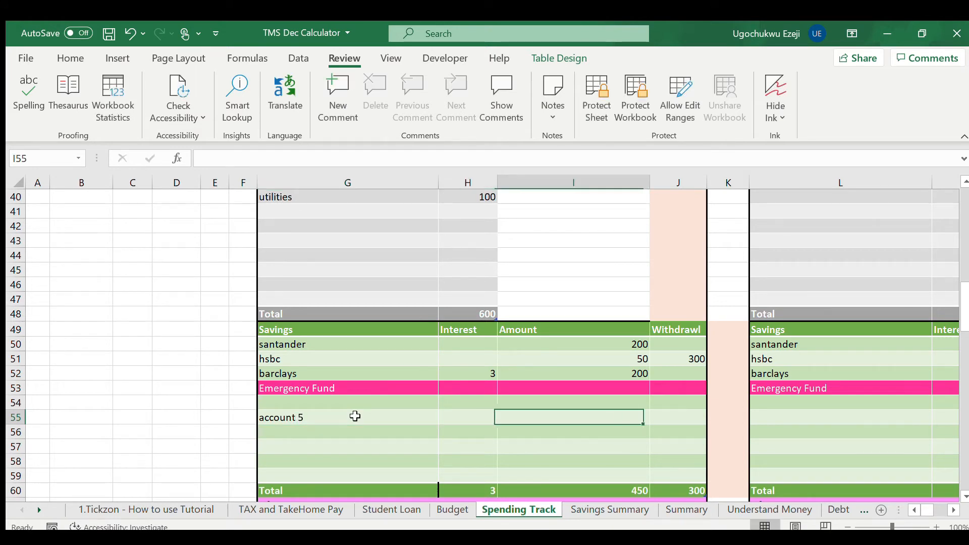
type("500")
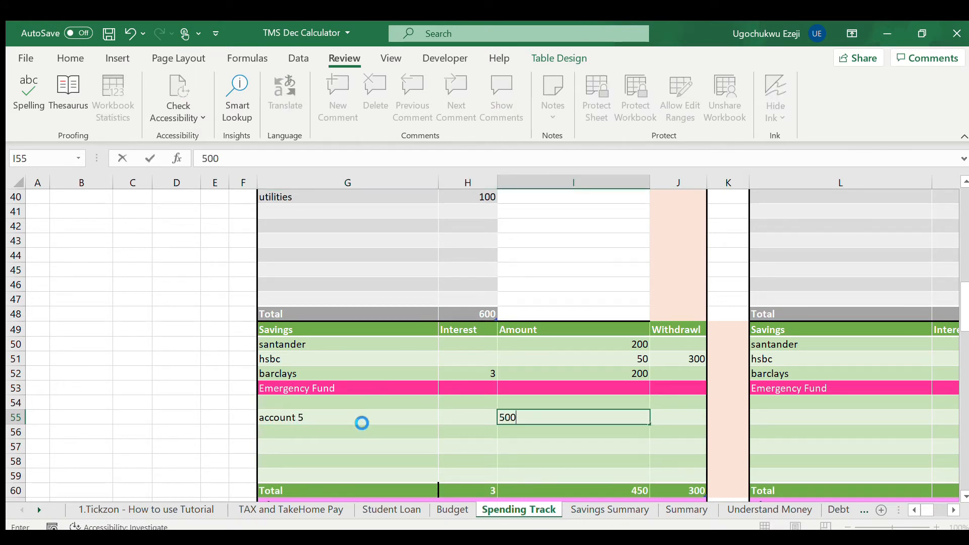
key("Return")
Review the first month's account and monthly summaries, and examine the second month's opening figures from its Takehome cell M2
scroll(356, 416, "up", 2)
scroll(356, 416, "up", 4)
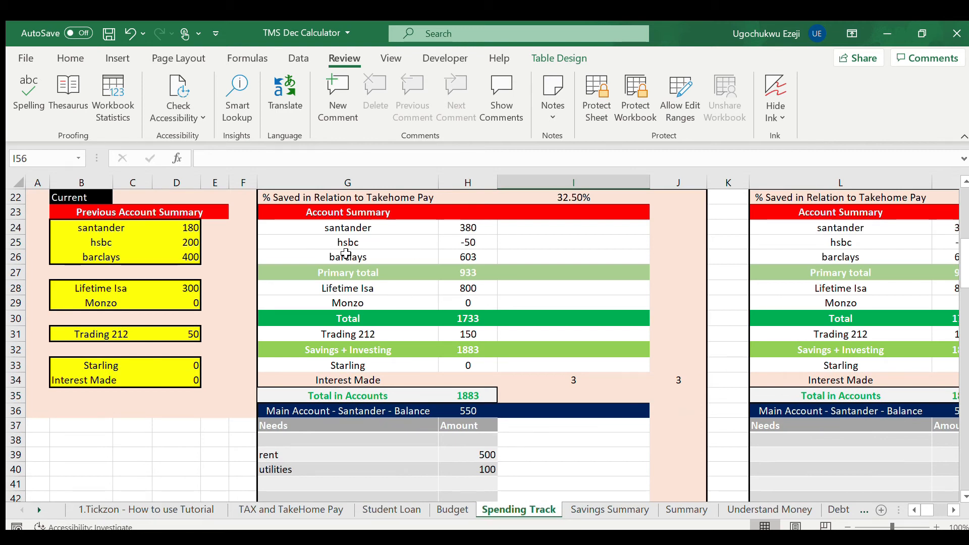
scroll(356, 289, "down", 2)
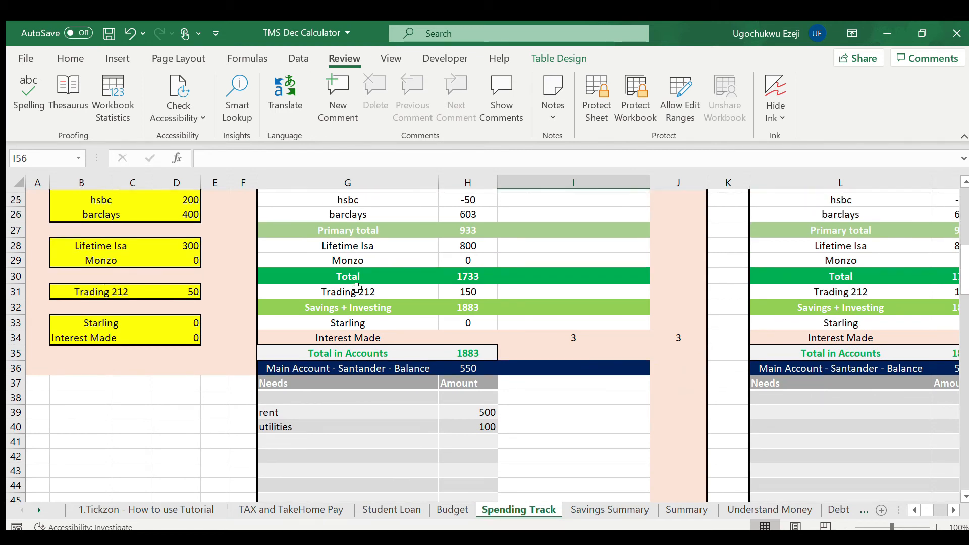
scroll(357, 288, "up", 9)
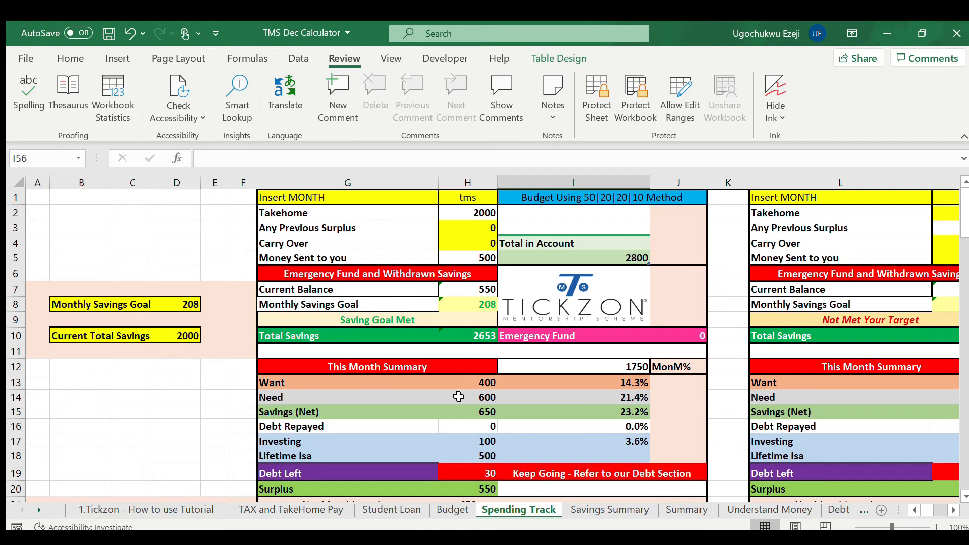
scroll(444, 329, "down", 6)
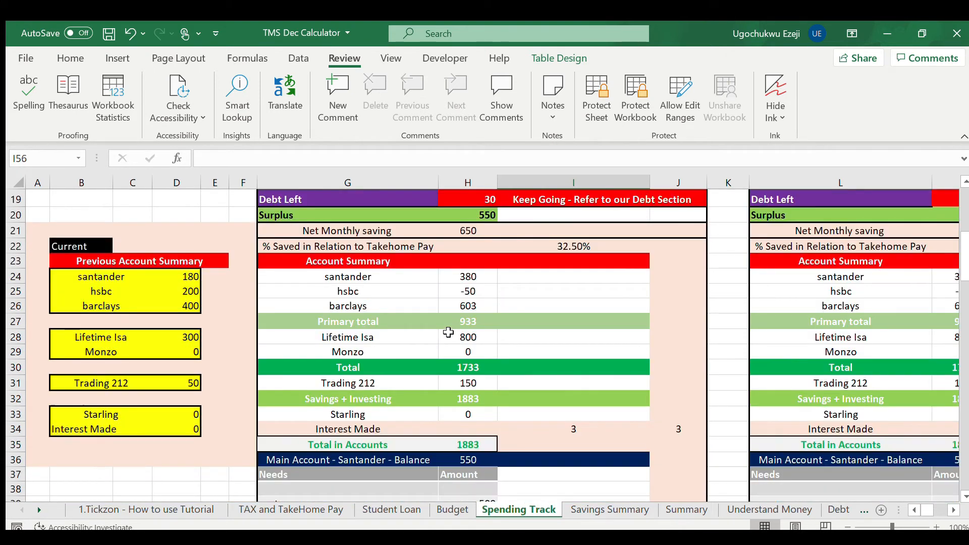
scroll(447, 331, "right", 3)
scroll(448, 332, "right", 3)
scroll(448, 331, "up", 6)
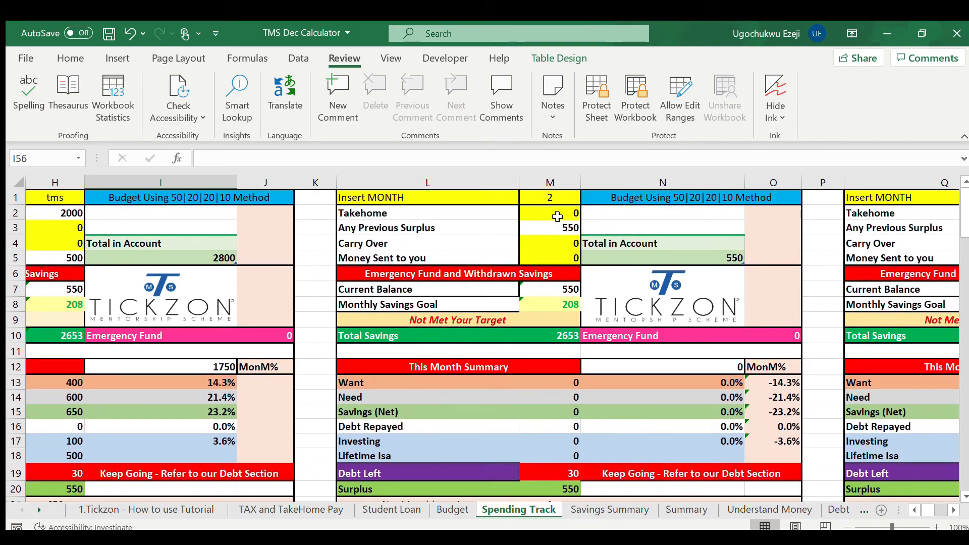
left_click(557, 214)
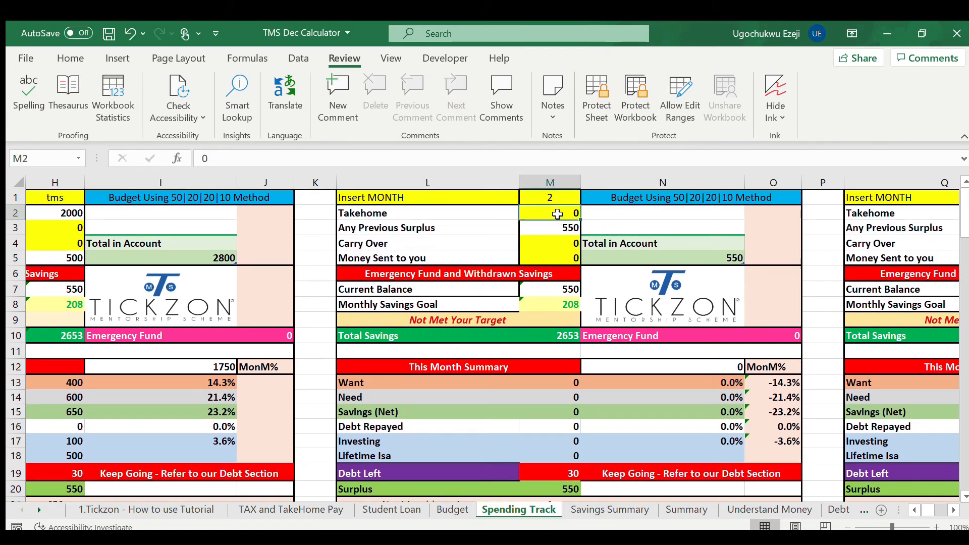
Review the first month's block again, comparing its monthly summary, account balances and Savings entries with the Total in Account
scroll(453, 324, "left", 4)
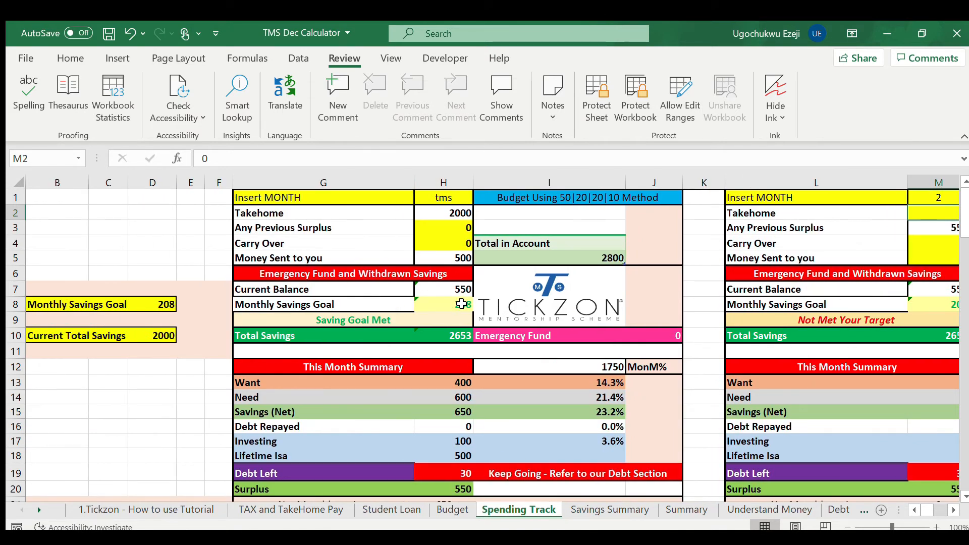
scroll(452, 354, "down", 4)
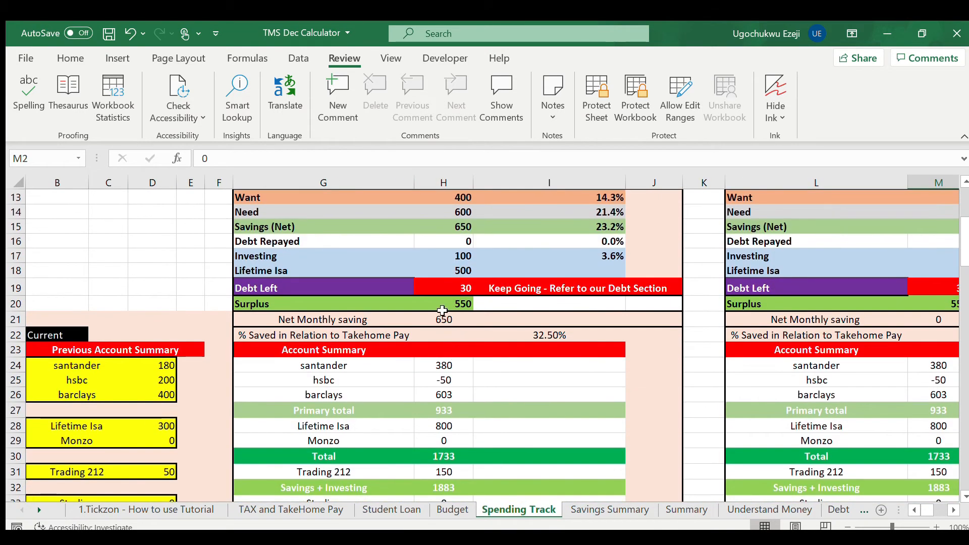
scroll(440, 306, "down", 3)
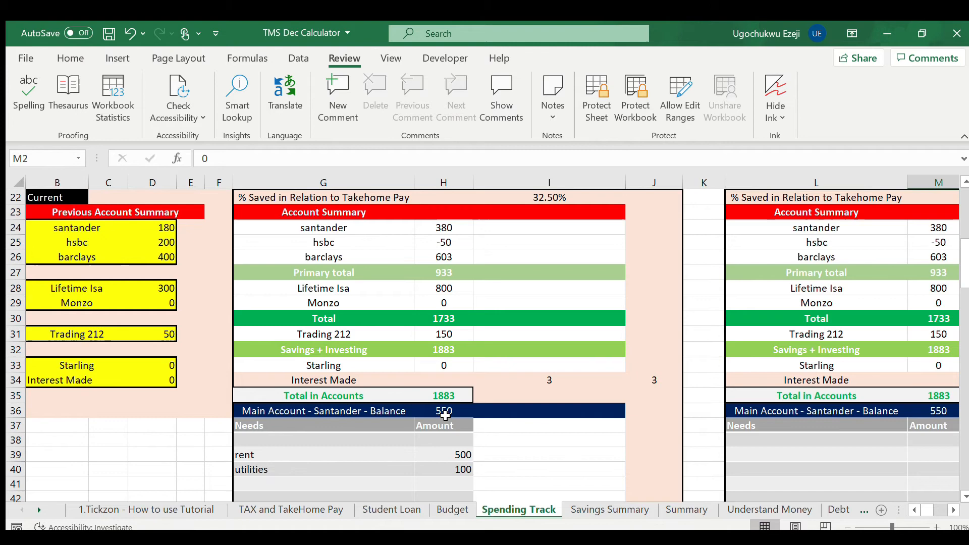
scroll(445, 414, "down", 6)
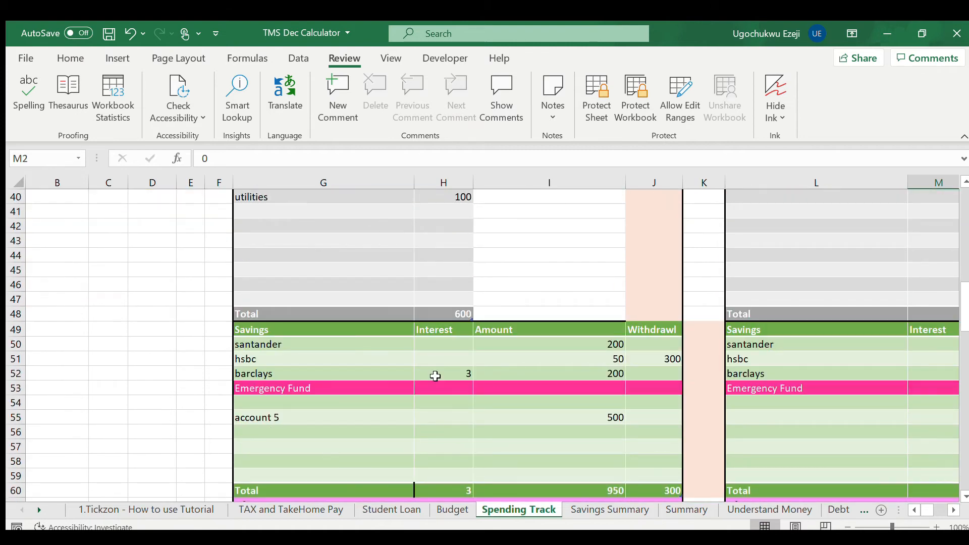
scroll(433, 379, "down", 7)
scroll(436, 376, "up", 10)
scroll(436, 376, "up", 10)
scroll(432, 358, "down", 6)
scroll(425, 335, "up", 6)
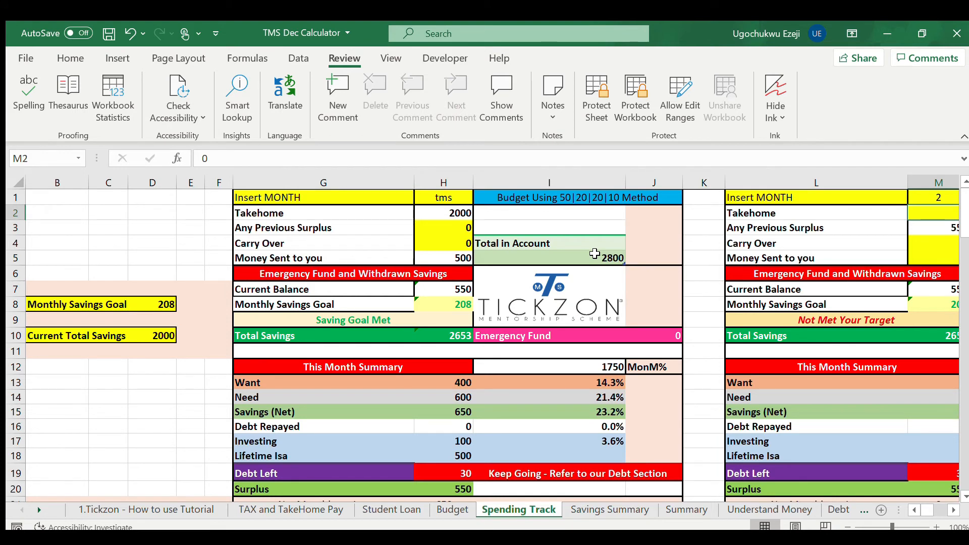
Label the existing 30 debt in the first month's Debt table as amex in cell G76
scroll(594, 253, "down", 14)
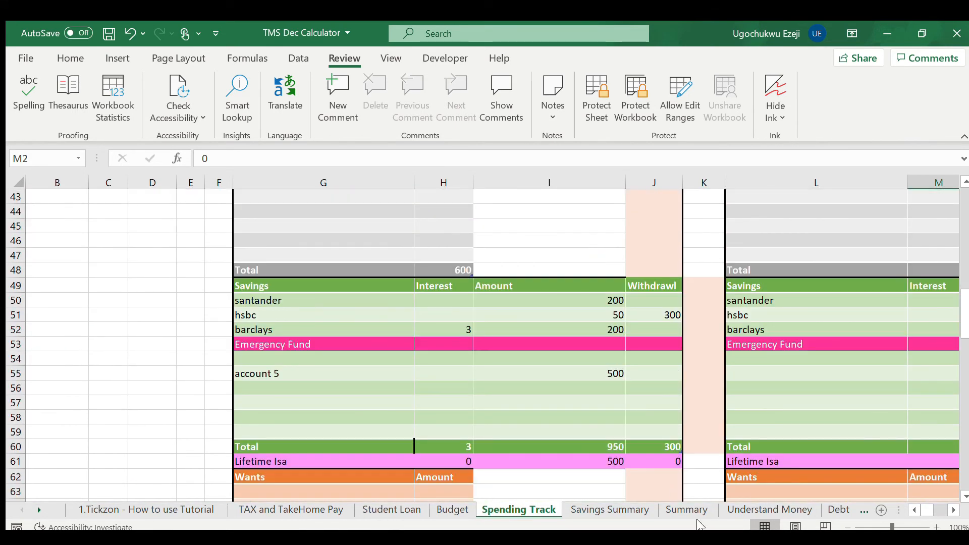
scroll(665, 444, "up", 11)
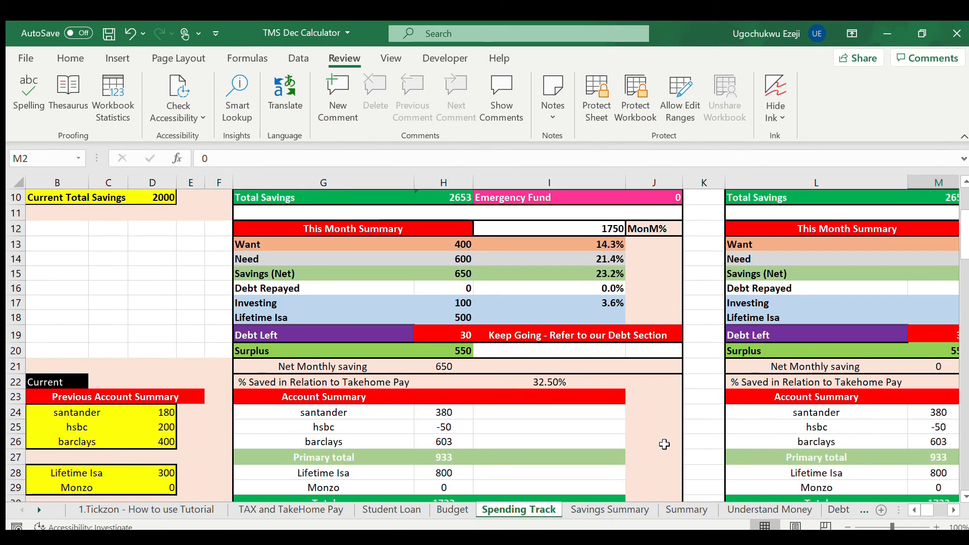
scroll(664, 444, "up", 3)
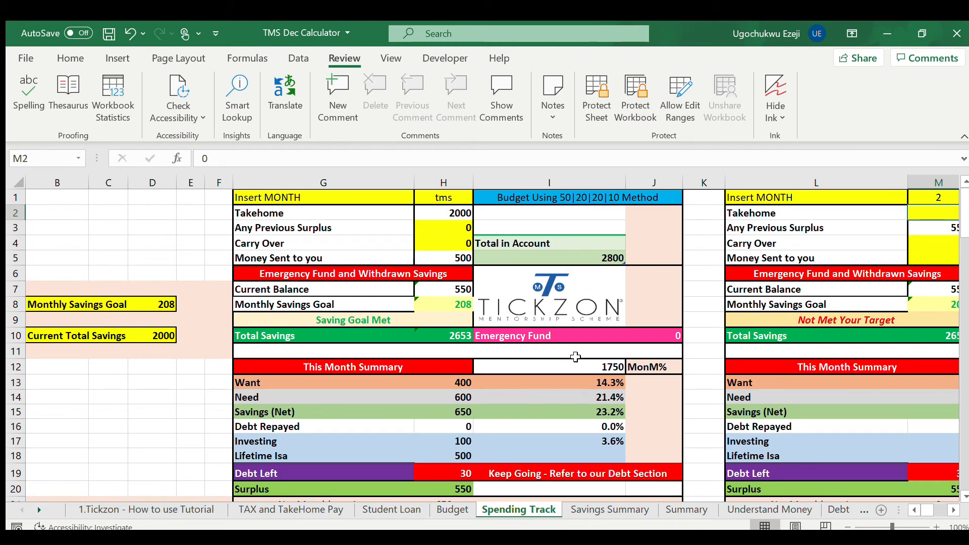
scroll(576, 357, "down", 6)
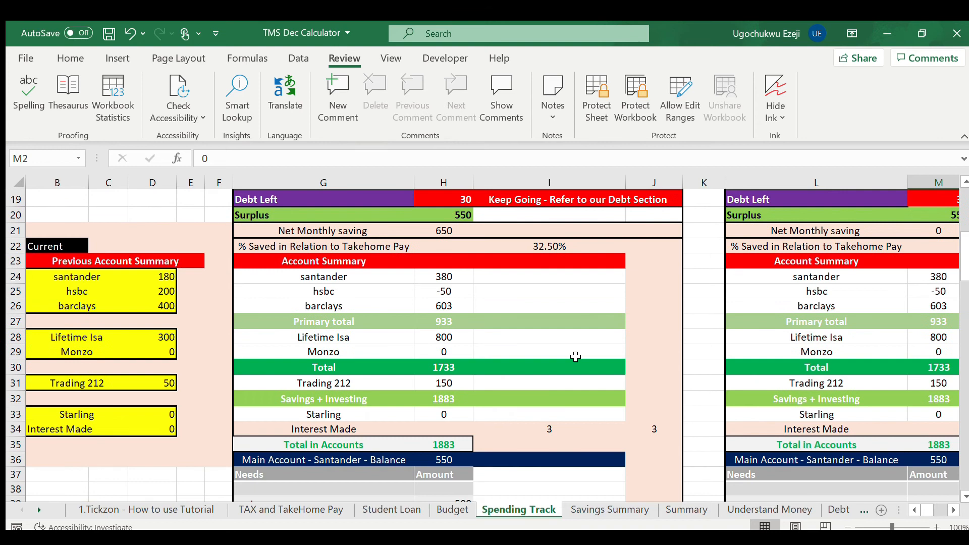
scroll(575, 357, "down", 6)
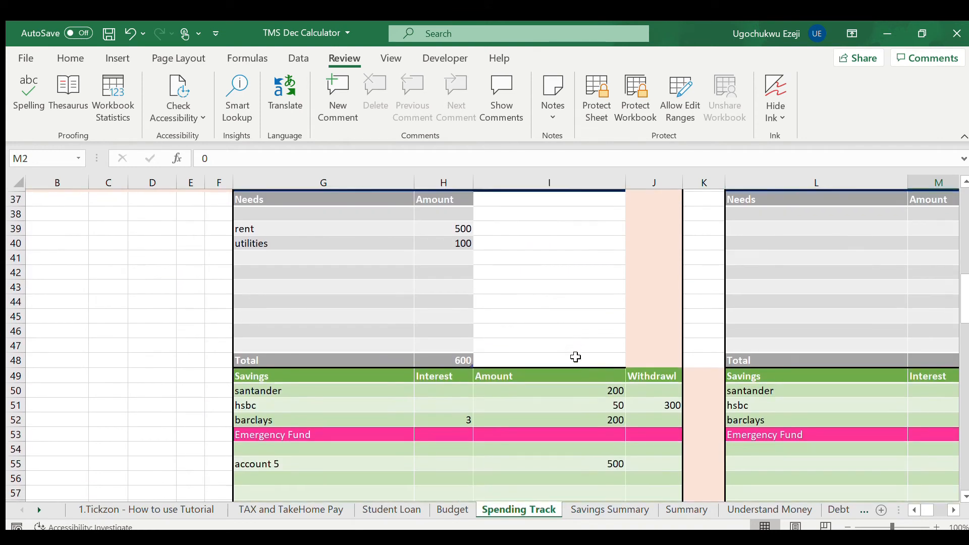
scroll(402, 406, "down", 6)
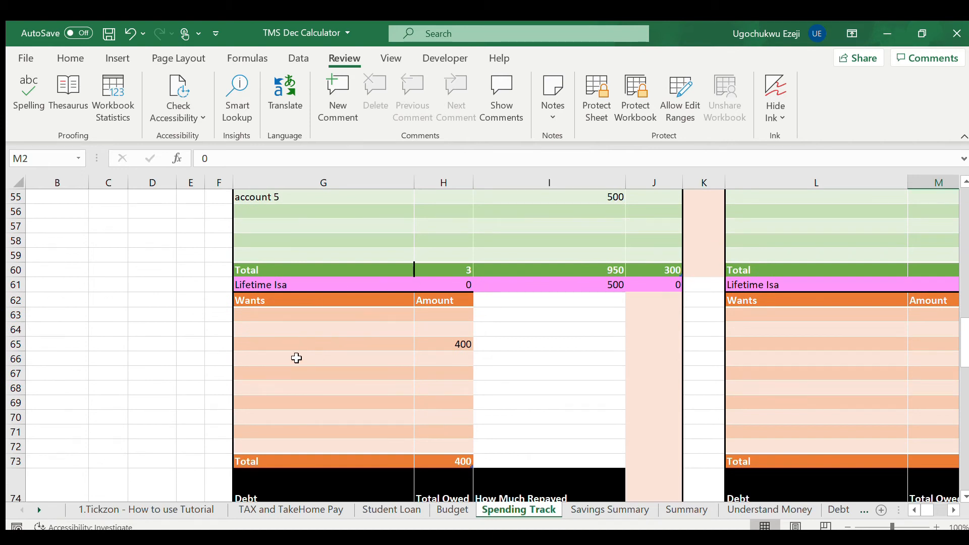
scroll(297, 358, "down", 4)
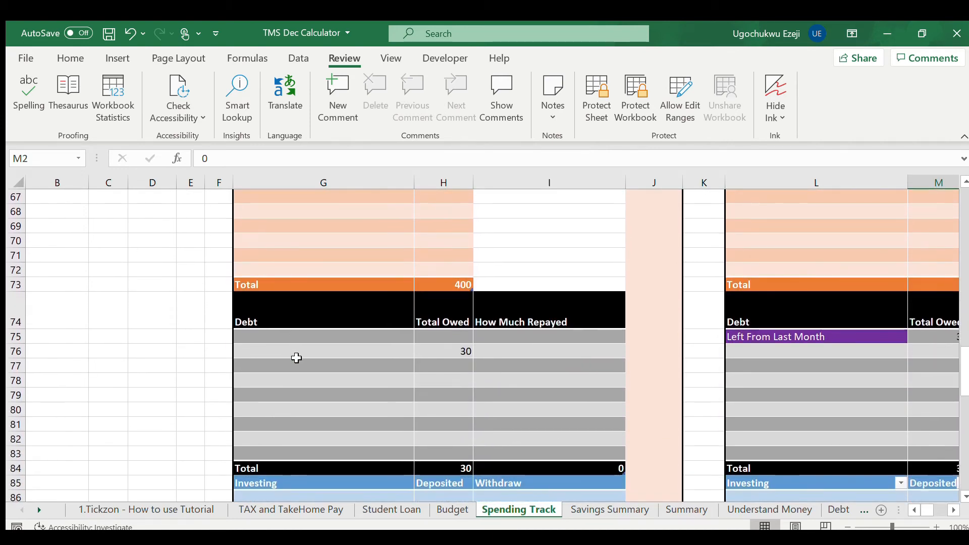
left_click(297, 353)
type("amex")
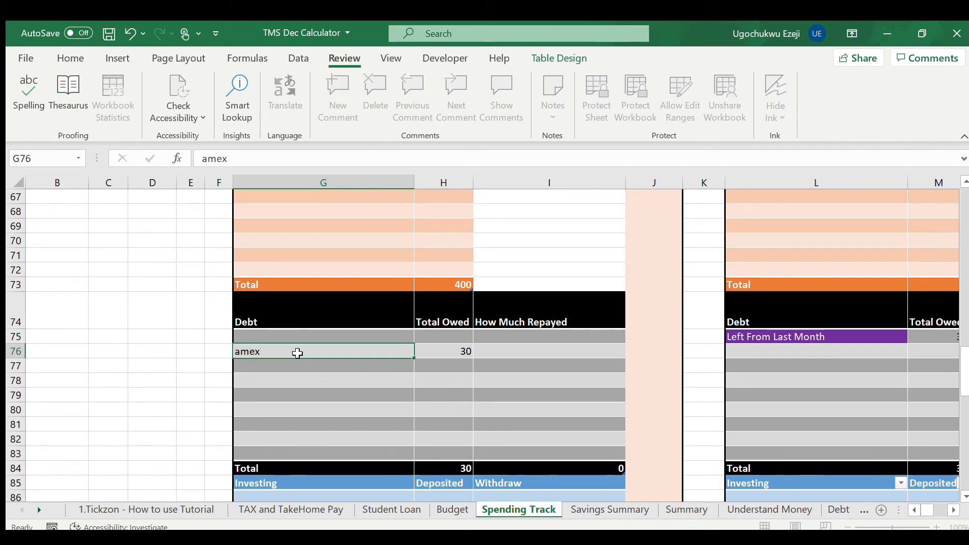
key("Return")
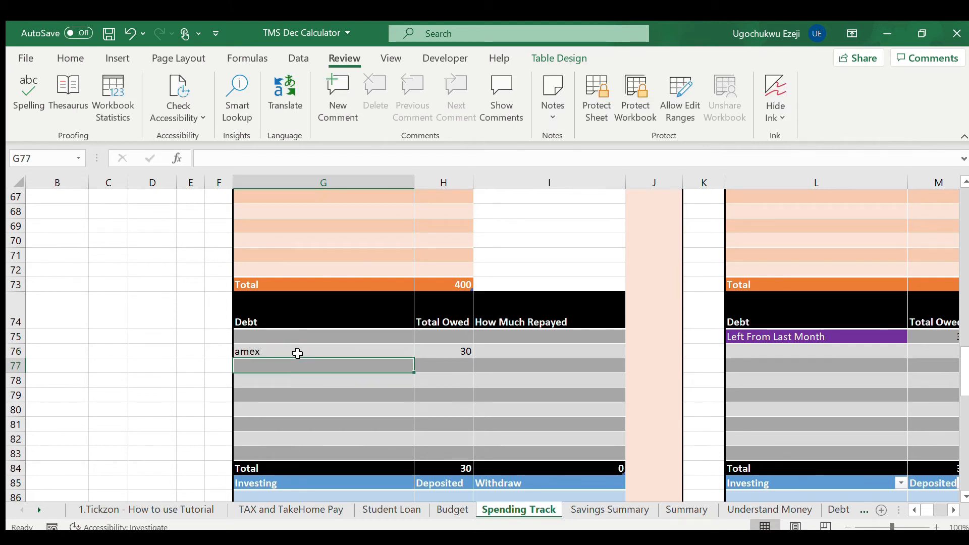
Add a barclays debt in row 77 of the first month's Debt table, with 60 owed and 10 repaid
type("barclays")
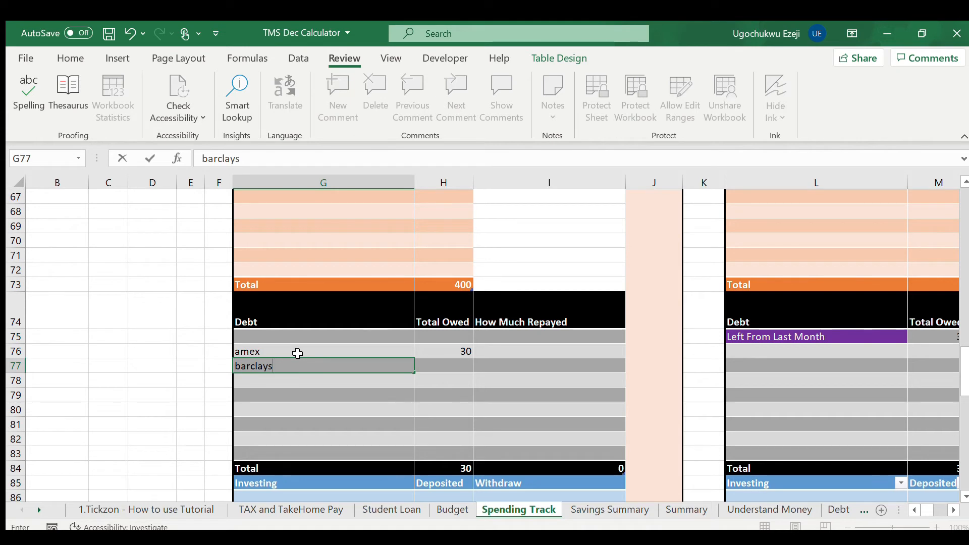
key("Tab")
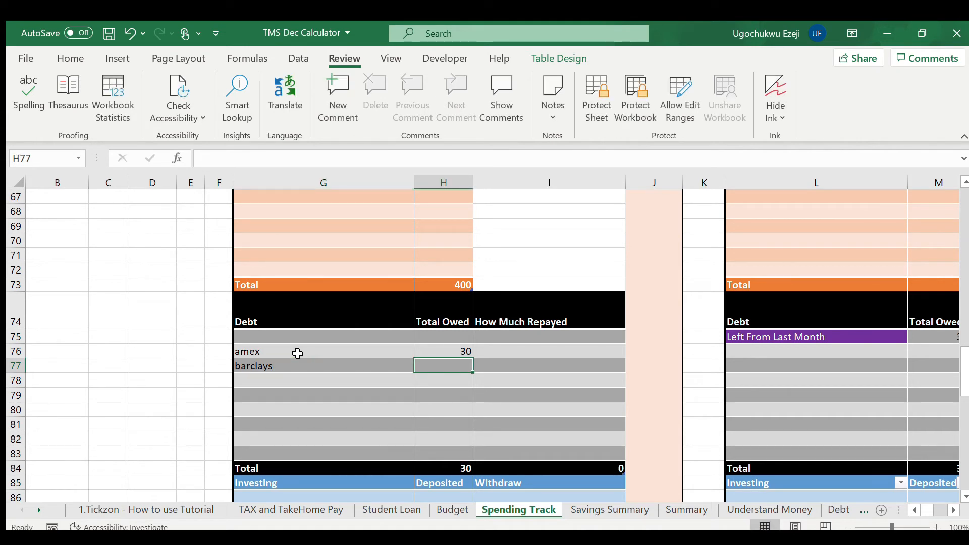
type("60")
key("Tab")
type("10")
key("Down")
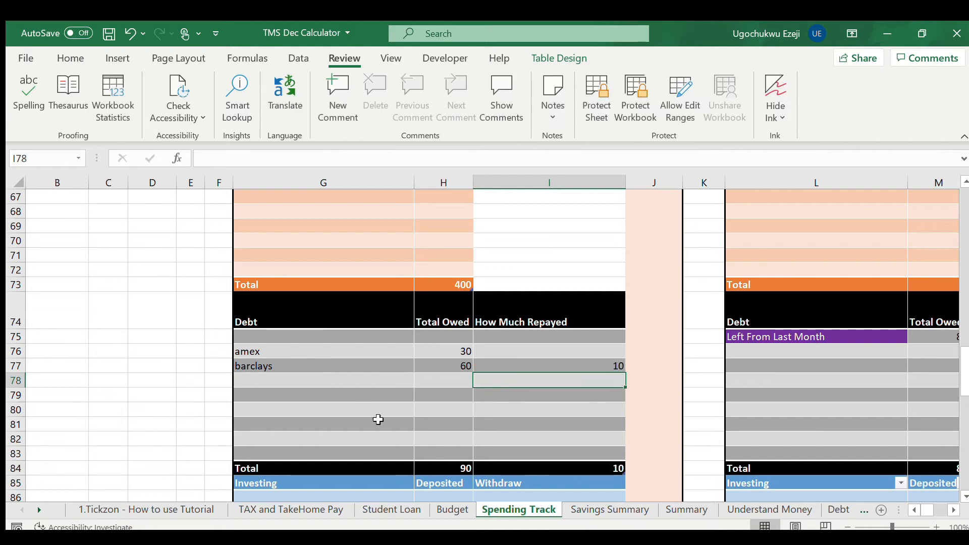
Rename the Starling account in cell B33 of the Previous Account Summary as tickzon
scroll(381, 462, "down", 10)
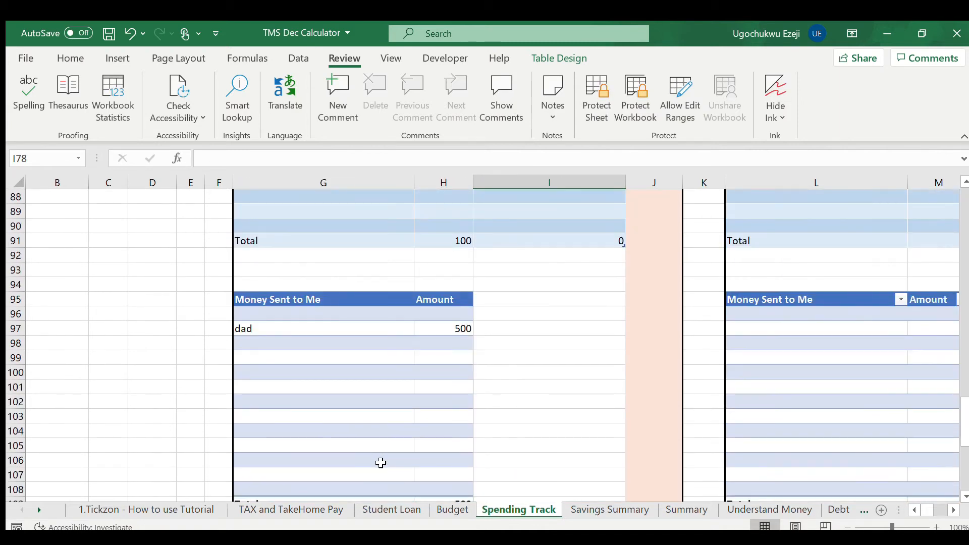
scroll(341, 288, "up", 5)
scroll(342, 287, "down", 7)
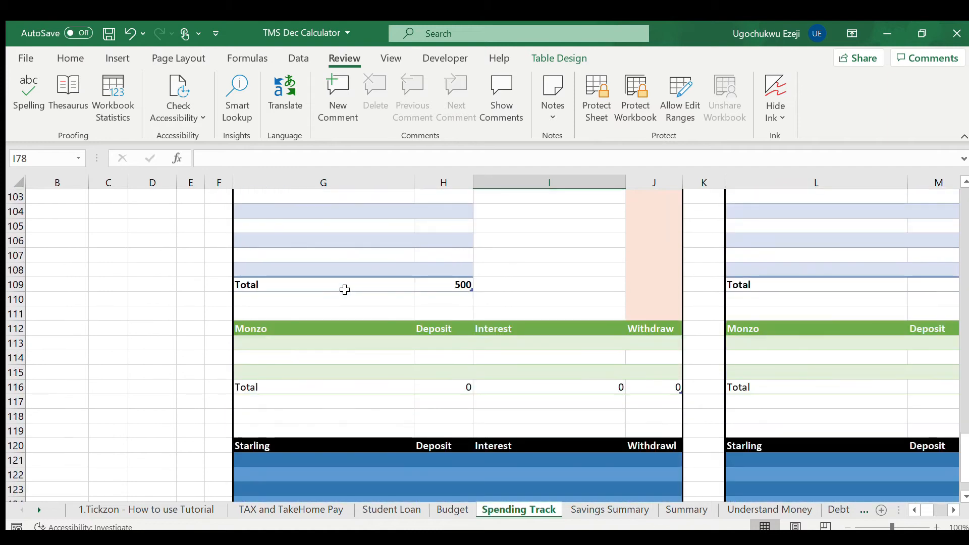
scroll(353, 467, "down", 2)
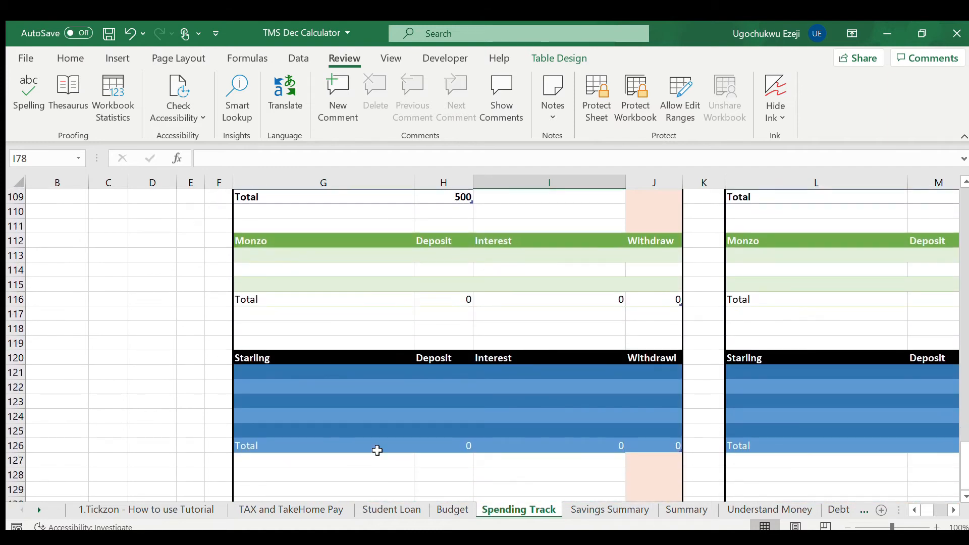
scroll(335, 377, "up", 20)
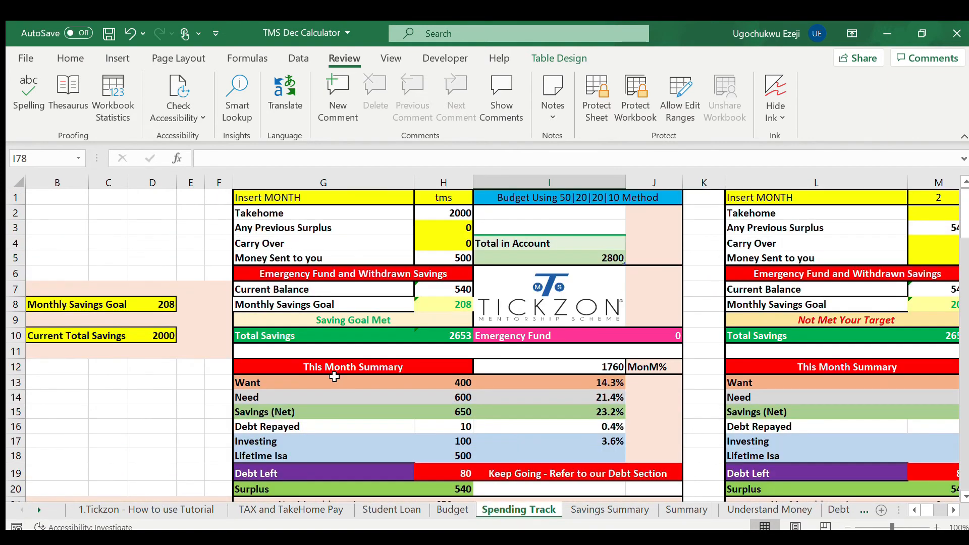
scroll(334, 377, "down", 5)
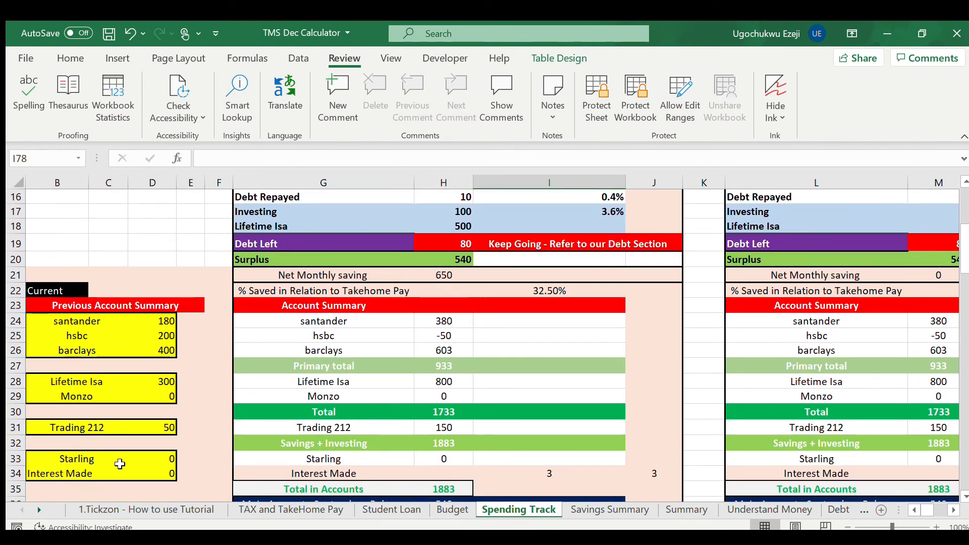
left_click(86, 457)
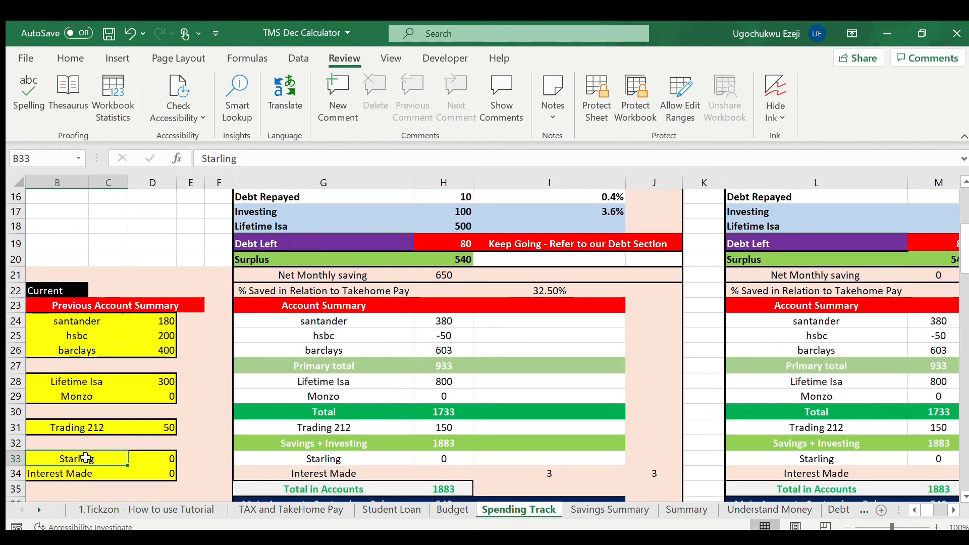
type("tickzon")
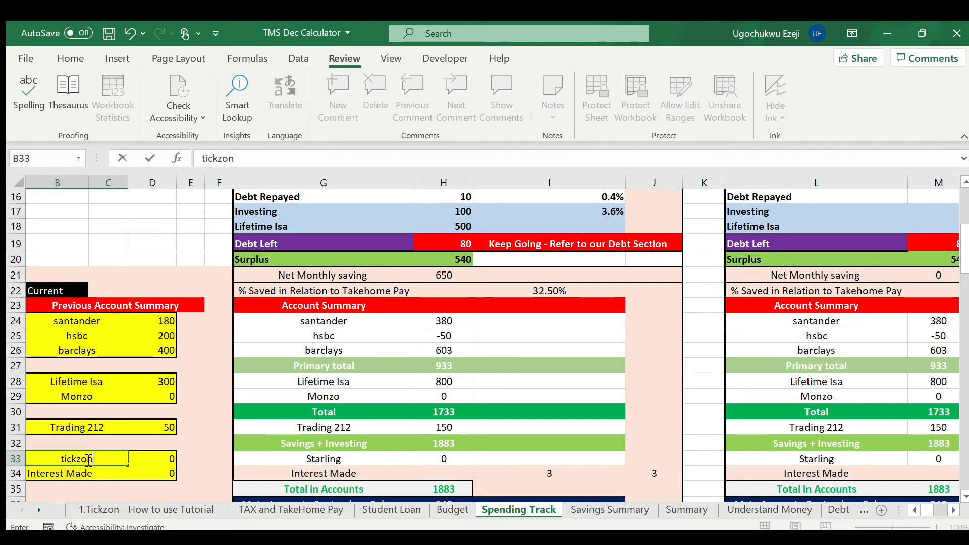
key("Return")
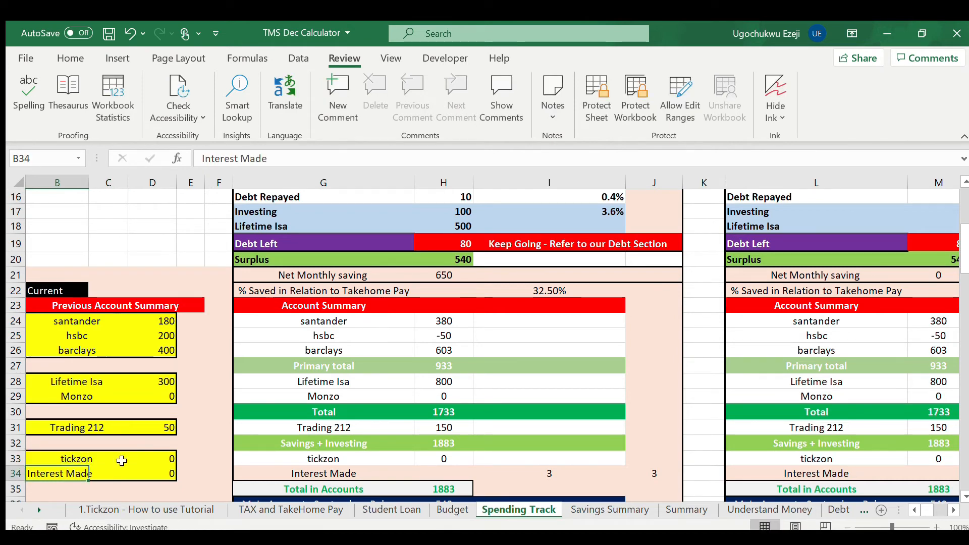
Review the first month's account and monthly summaries, comparing the percentage saved with the takehome pay and other income
scroll(763, 478, "down", 7)
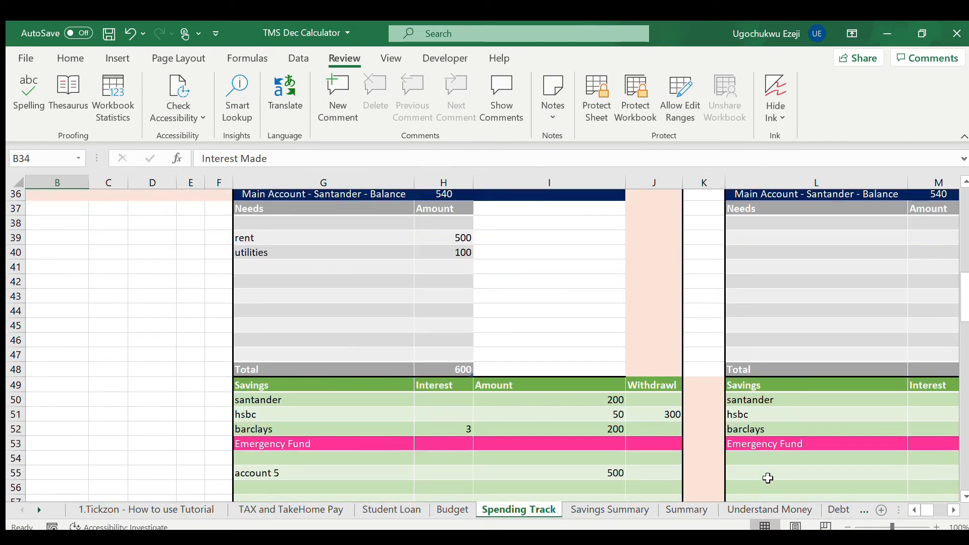
scroll(763, 478, "up", 7)
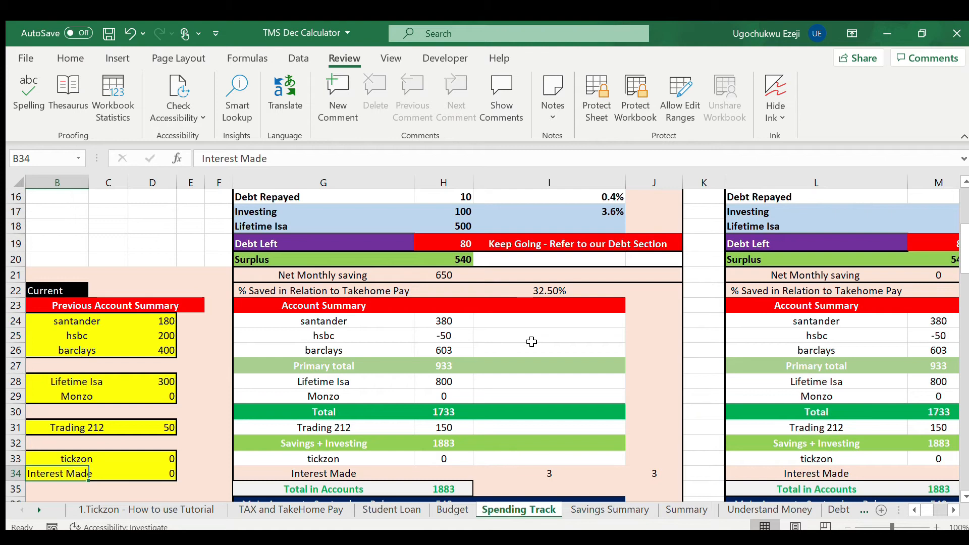
scroll(531, 341, "up", 2)
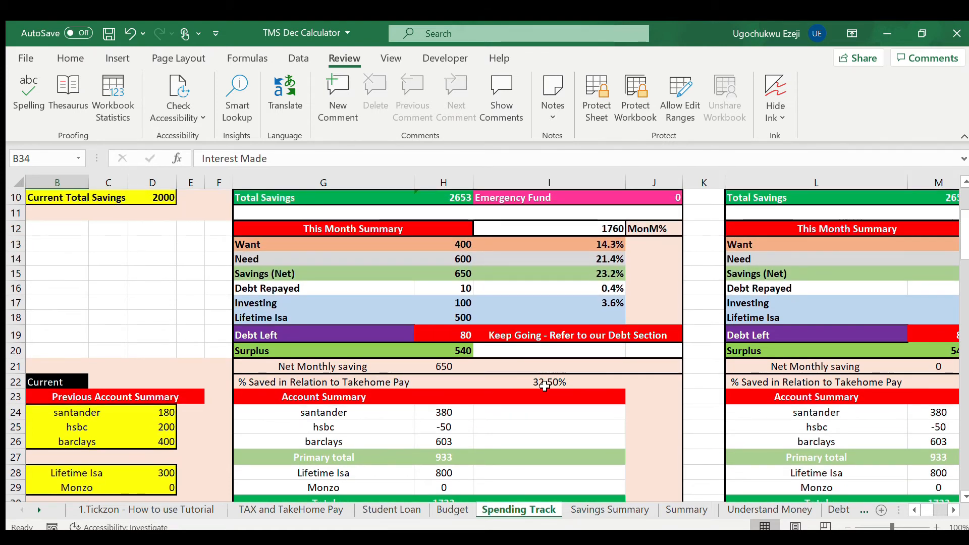
scroll(544, 387, "up", 1)
scroll(545, 386, "up", 1)
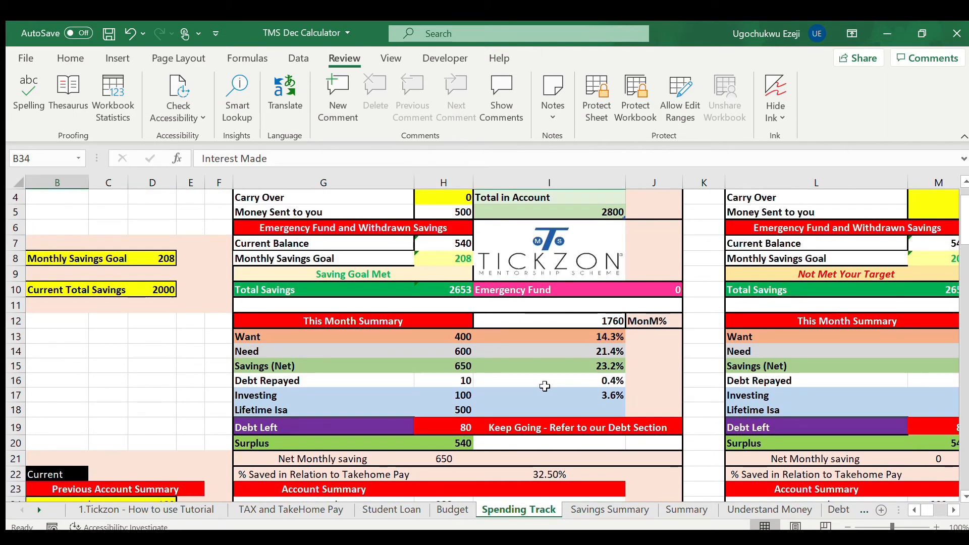
scroll(361, 290, "up", 1)
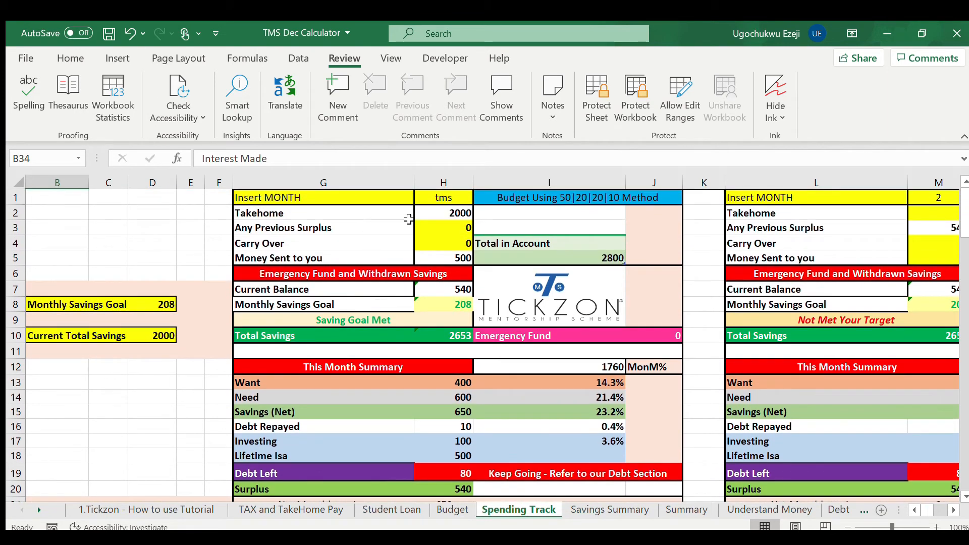
scroll(484, 380, "down", 2)
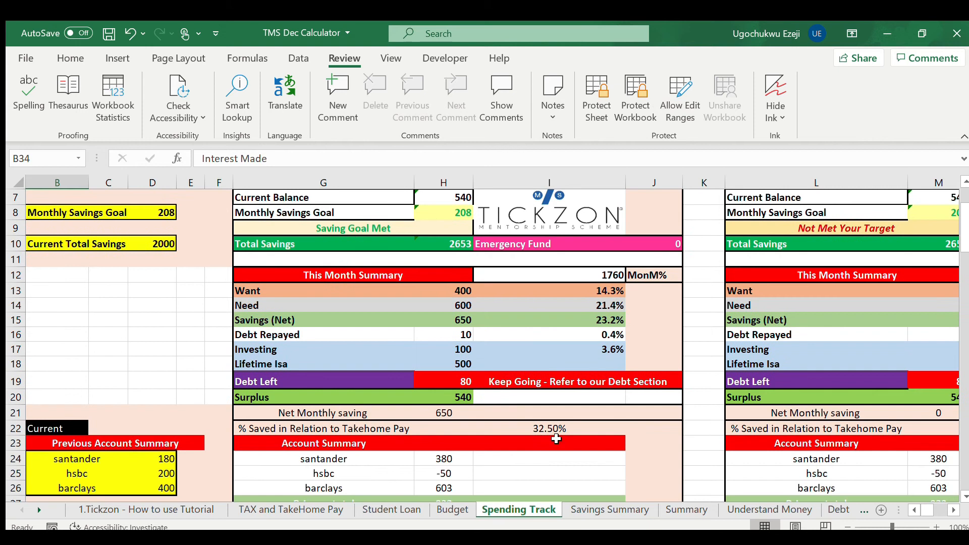
scroll(569, 400, "up", 2)
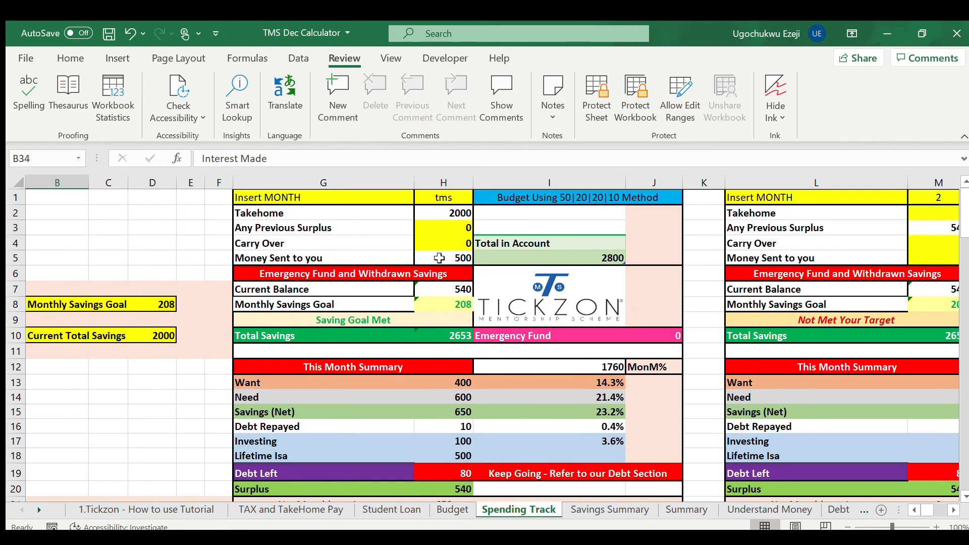
scroll(489, 371, "down", 2)
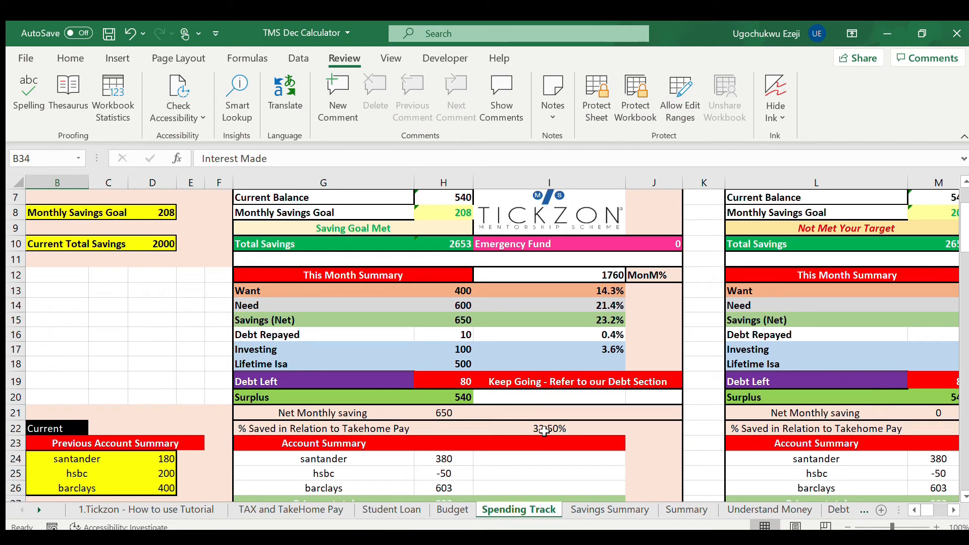
scroll(543, 430, "up", 2)
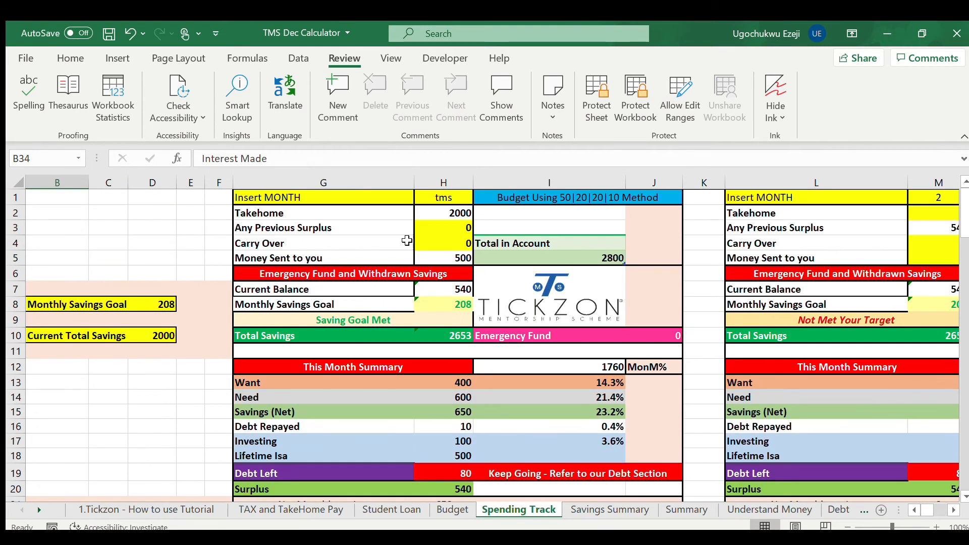
Name the second month feb - val in cell M1 and set its Takehome in M2 to 1600
scroll(479, 249, "right", 3)
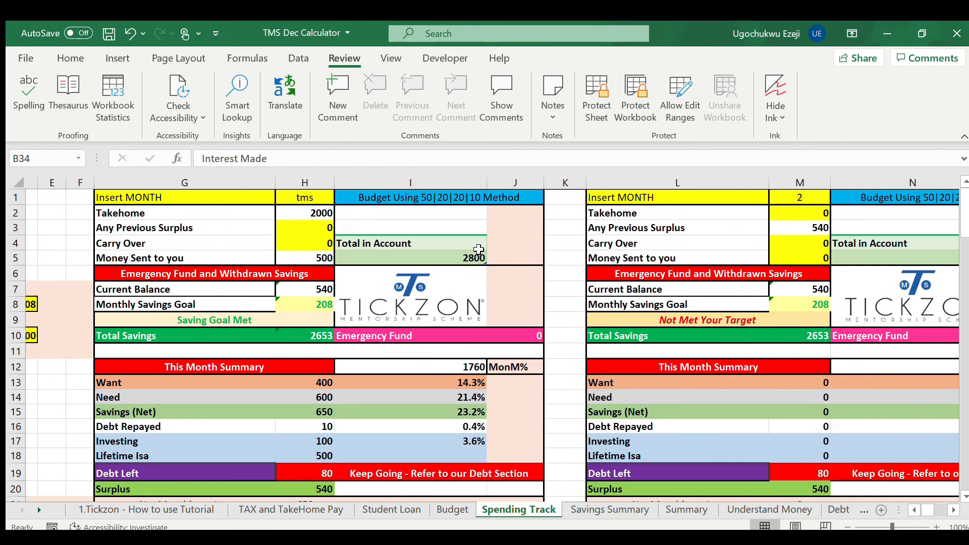
left_click(736, 200)
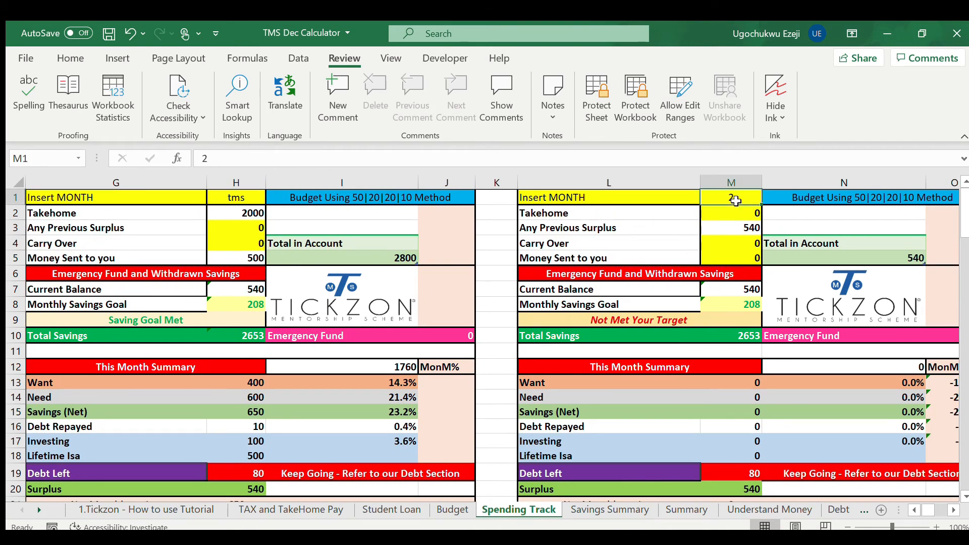
type("feb - val")
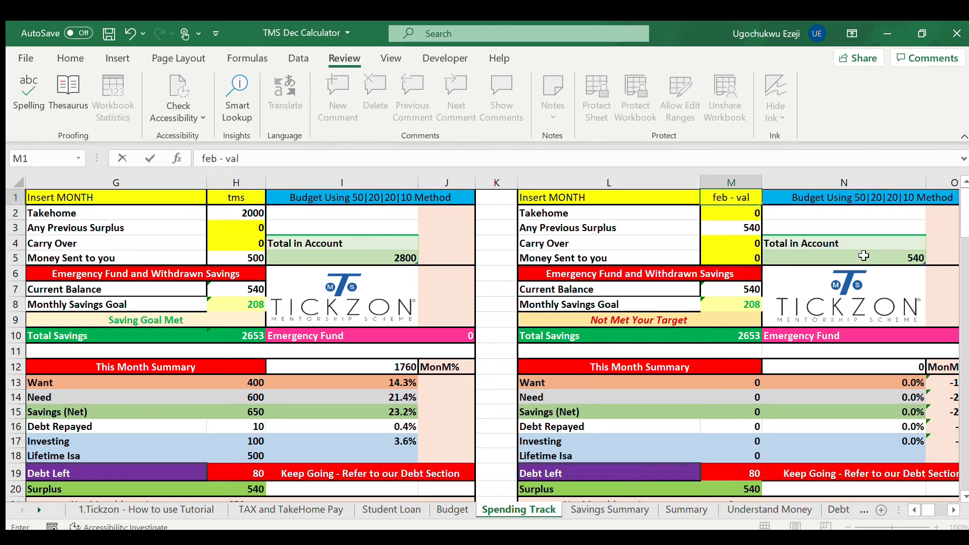
key("Return")
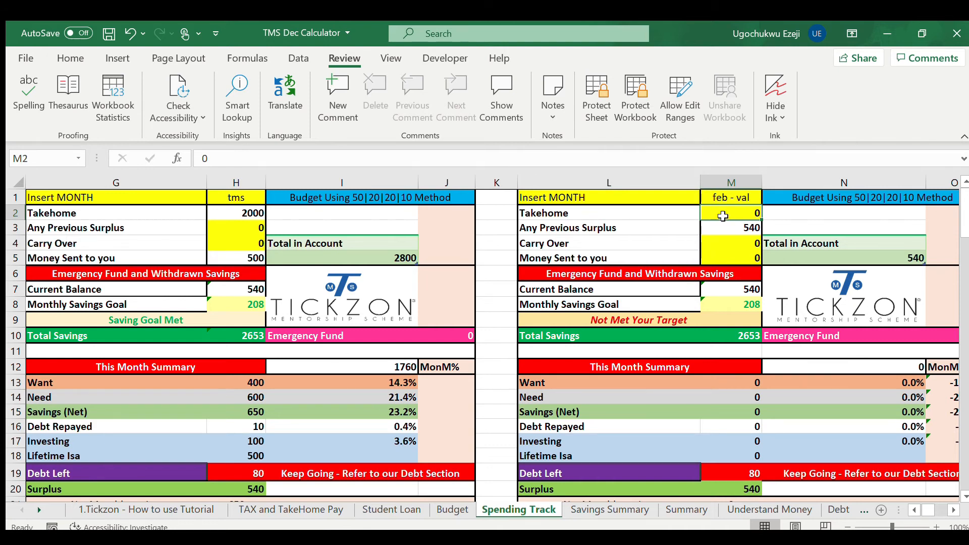
type("1600")
key("Return")
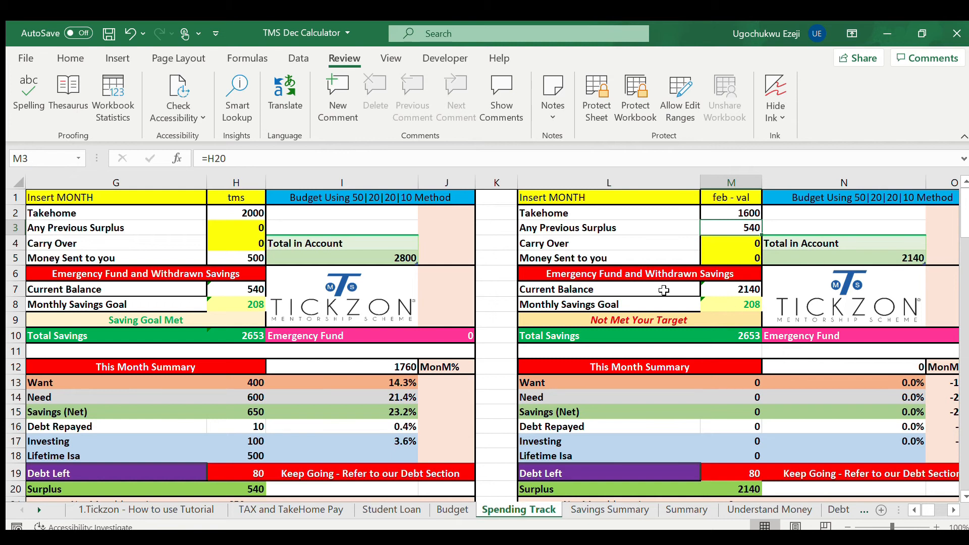
scroll(737, 262, "down", 1)
scroll(736, 262, "right", 2)
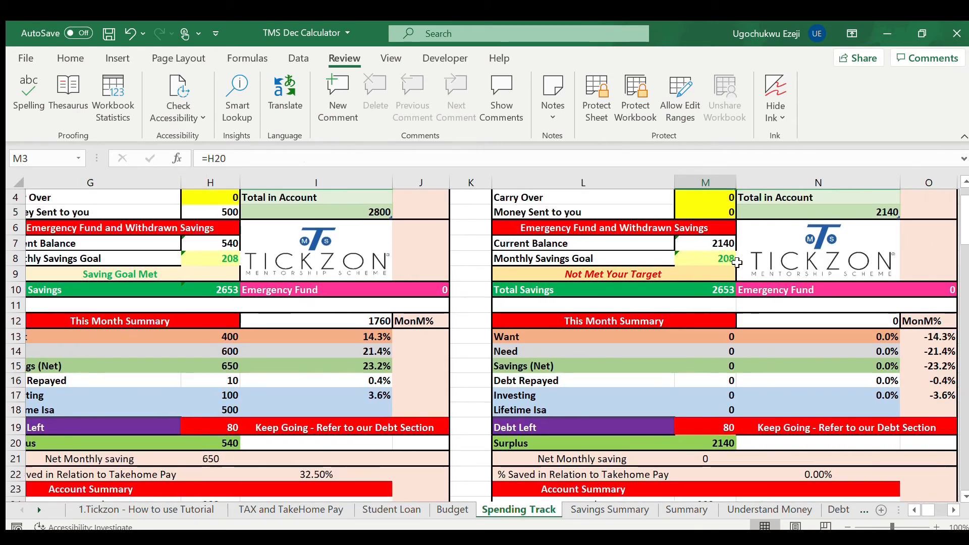
Add rent with an amount of 650 in row 39 of the second month's Needs table
scroll(736, 262, "down", 6)
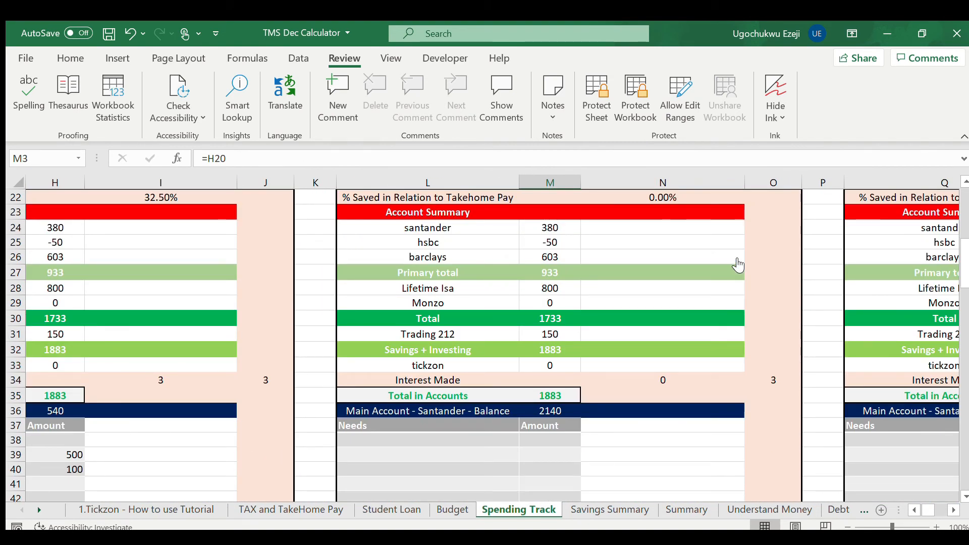
left_click(543, 453)
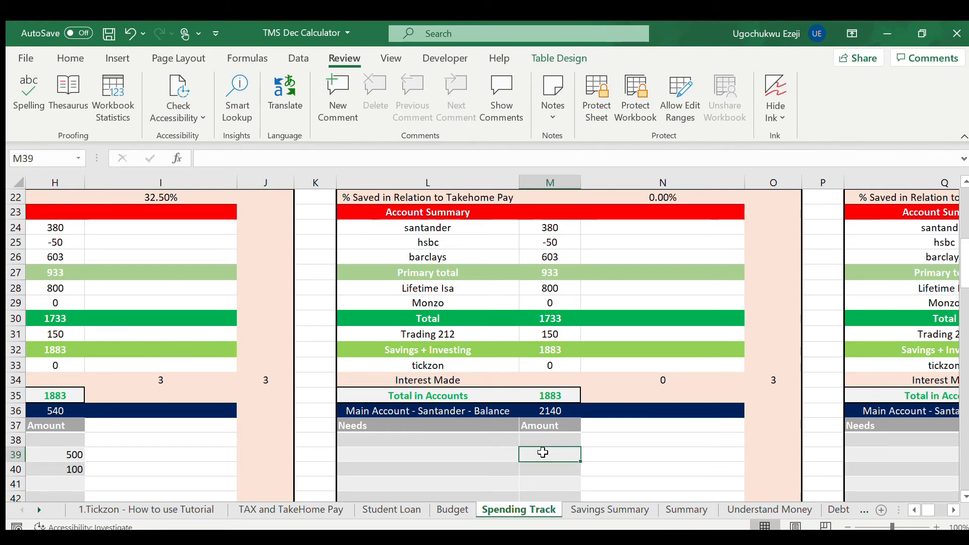
type("650")
key("Left")
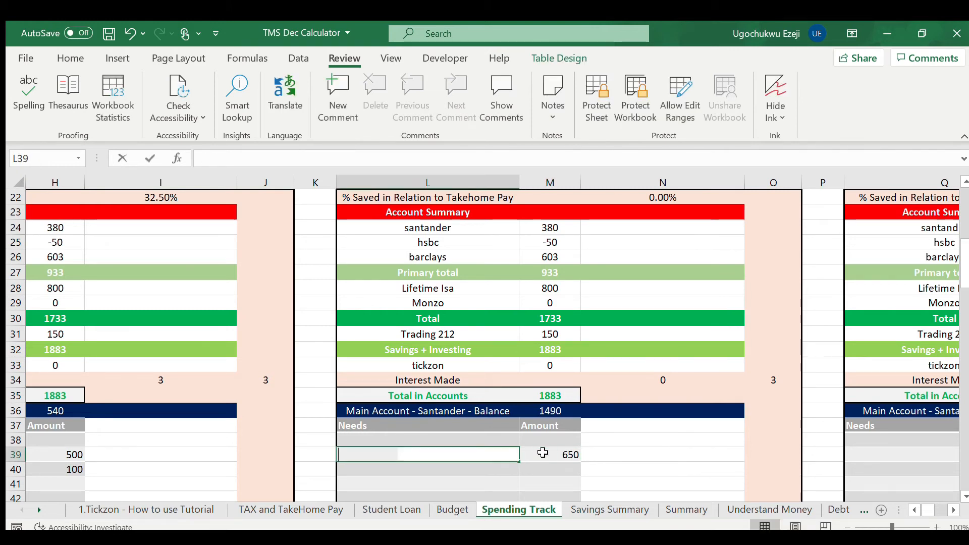
type("rent")
key("Return")
Enter savings of 200 for santander and 100 for the Emergency Fund in the second month's Savings Amount column
scroll(543, 453, "down", 7)
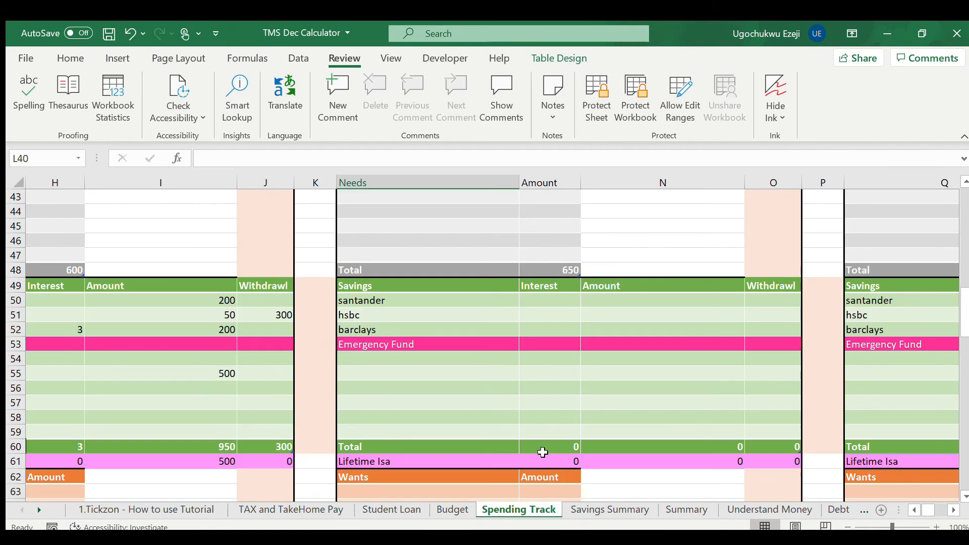
left_click(651, 300)
type("200")
key("Return")
key("Return")
key("Return")
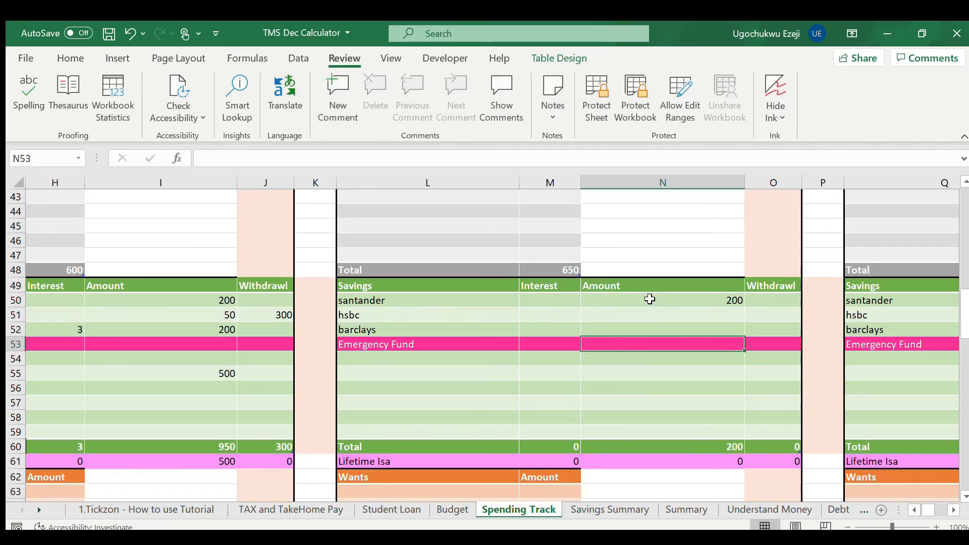
type("1")
key("Return")
key("Return")
Add date night/ holidays with an amount of 400 in row 65 of the second month's Wants table
scroll(651, 300, "down", 2)
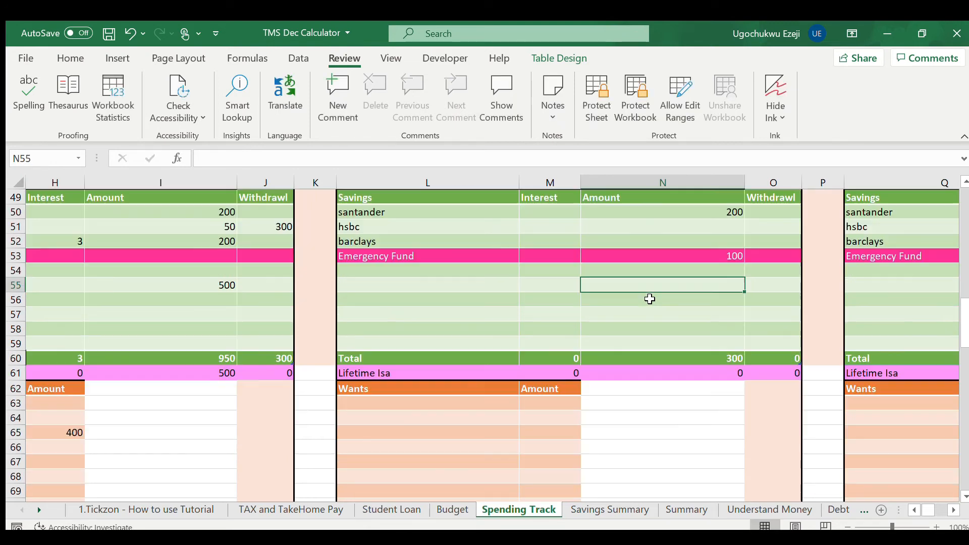
left_click(538, 434)
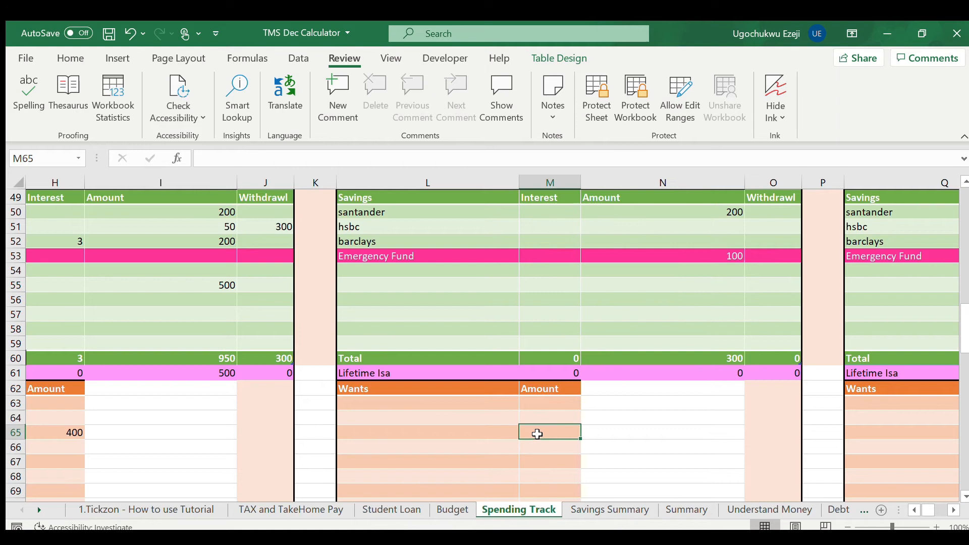
type("400")
key("Return")
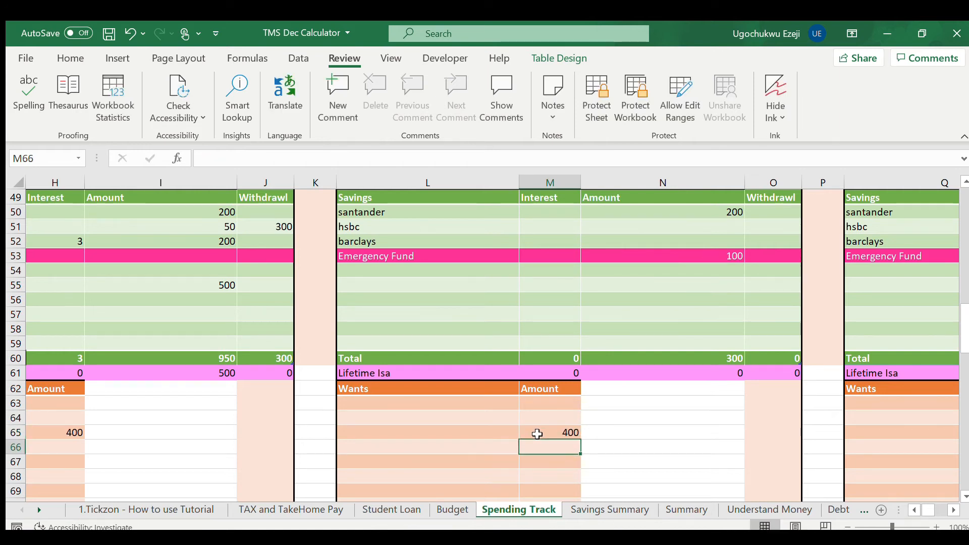
key("Up")
key("Left")
type("date night")
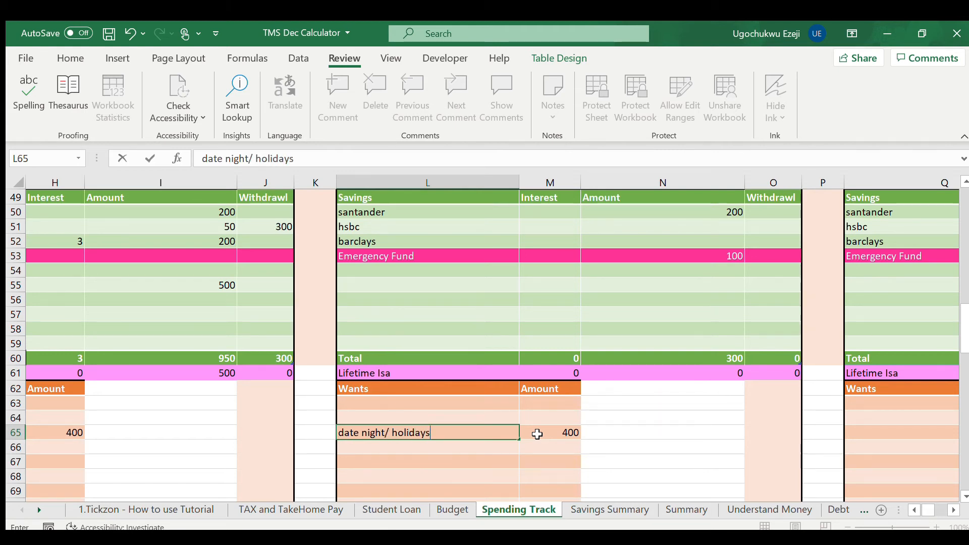
type("/ holidays")
key("Return")
Record an amex repayment of 80 in row 77 of the second month's Debt table
scroll(537, 433, "down", 7)
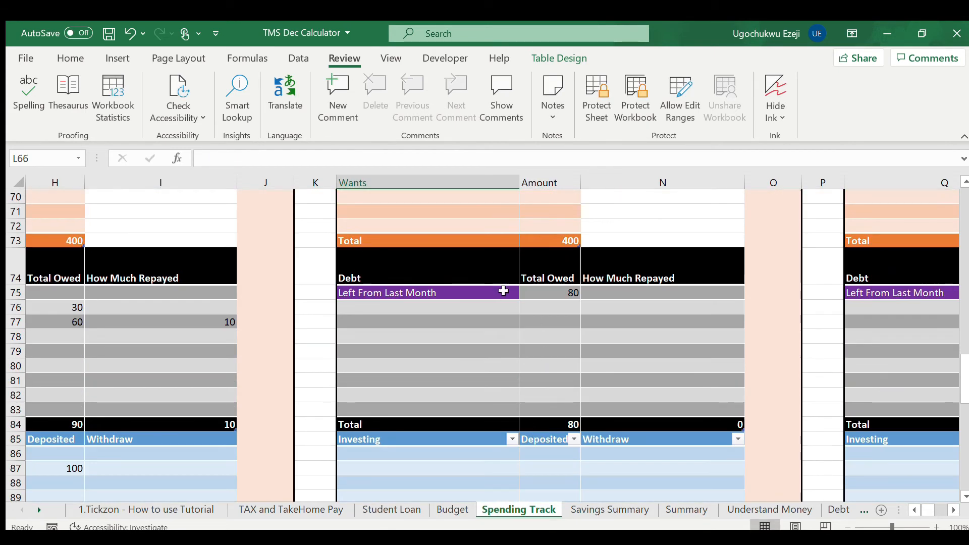
scroll(207, 335, "left", 2)
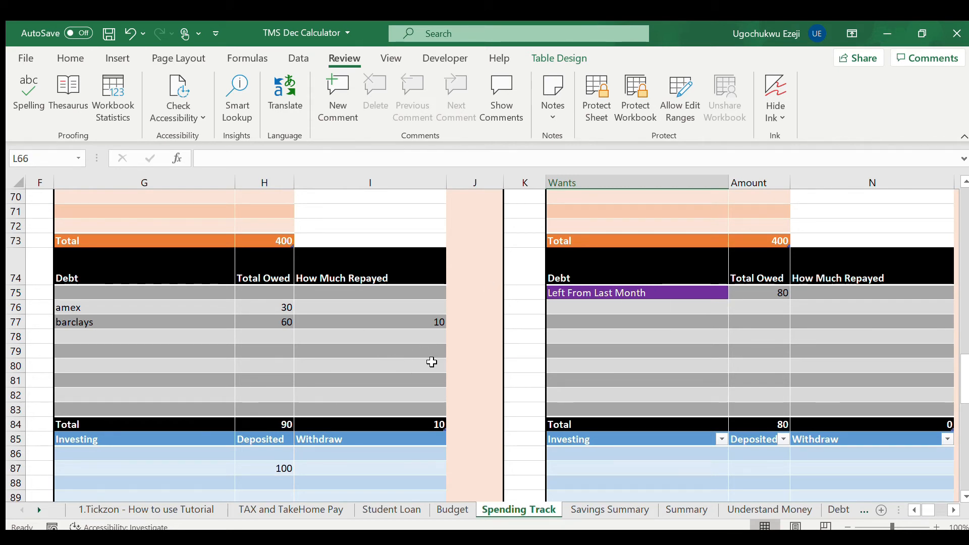
scroll(769, 328, "right", 3)
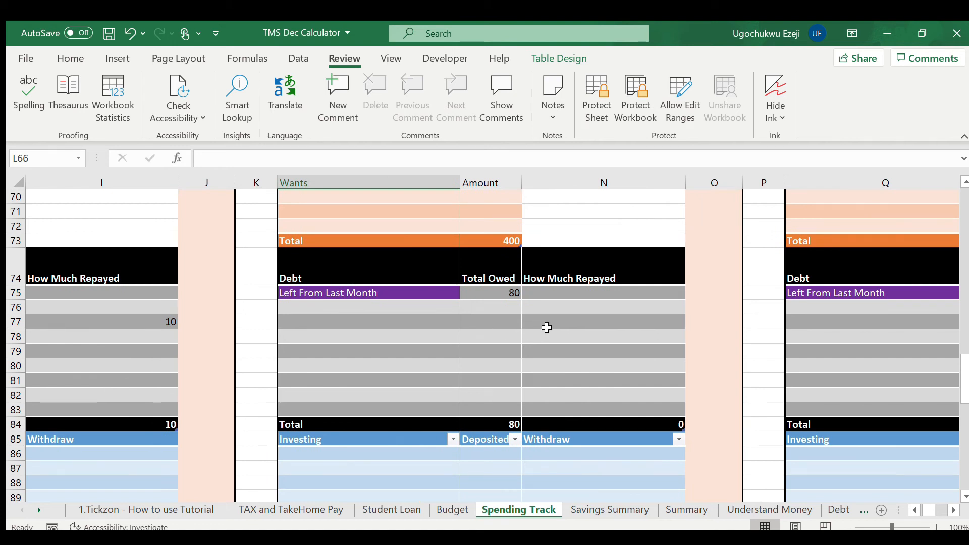
left_click(570, 321)
type("80")
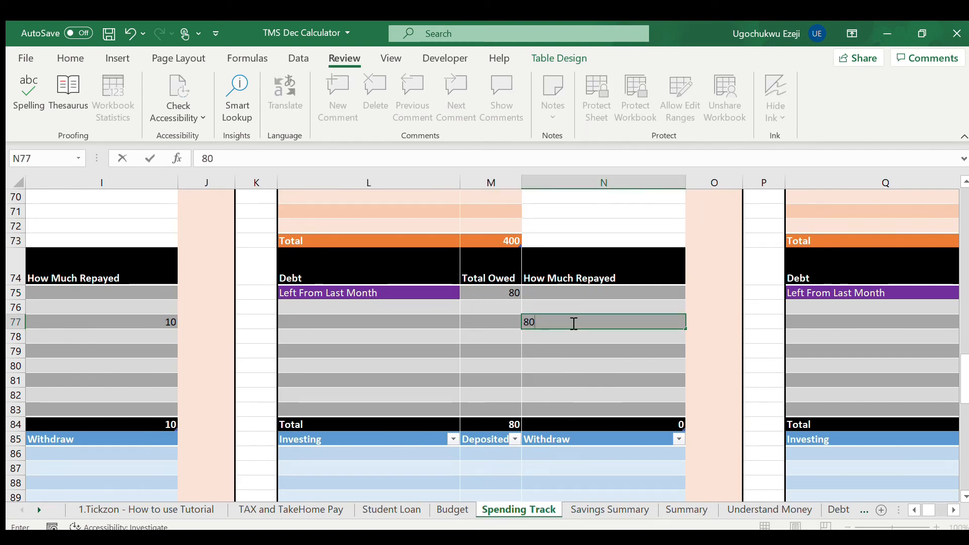
key("Left")
key("Left")
type("ame")
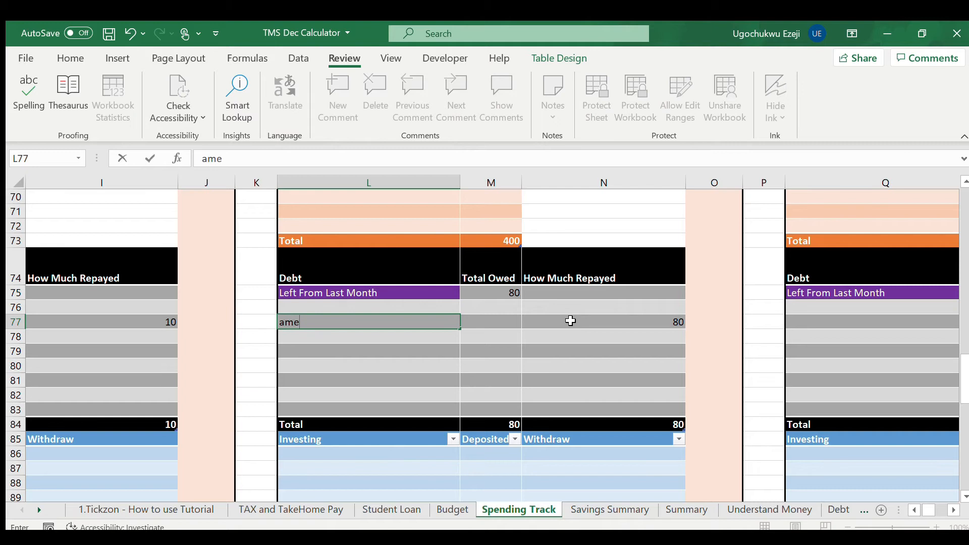
key("Return")
Enter a deposit of 100 in cell M87 of the second month's Investing table
scroll(570, 321, "down", 4)
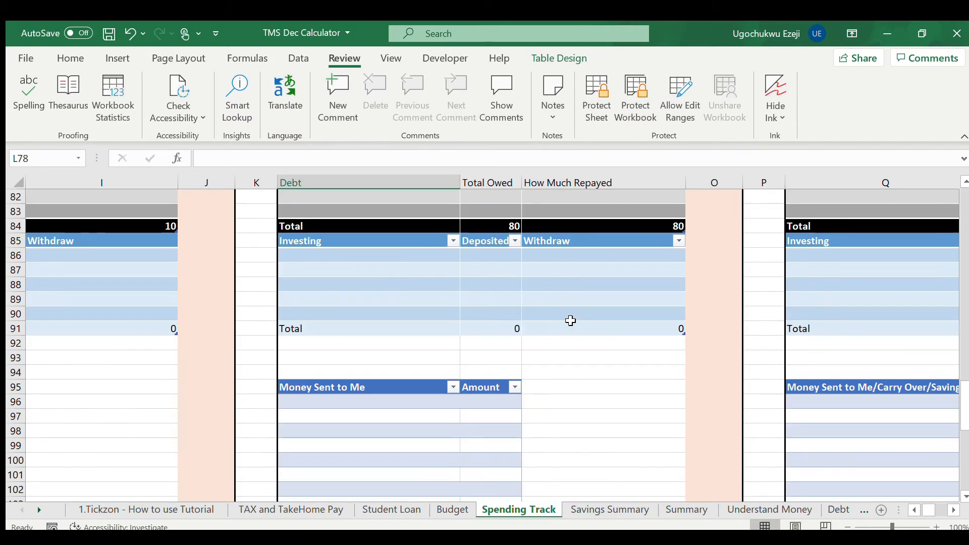
left_click(489, 271)
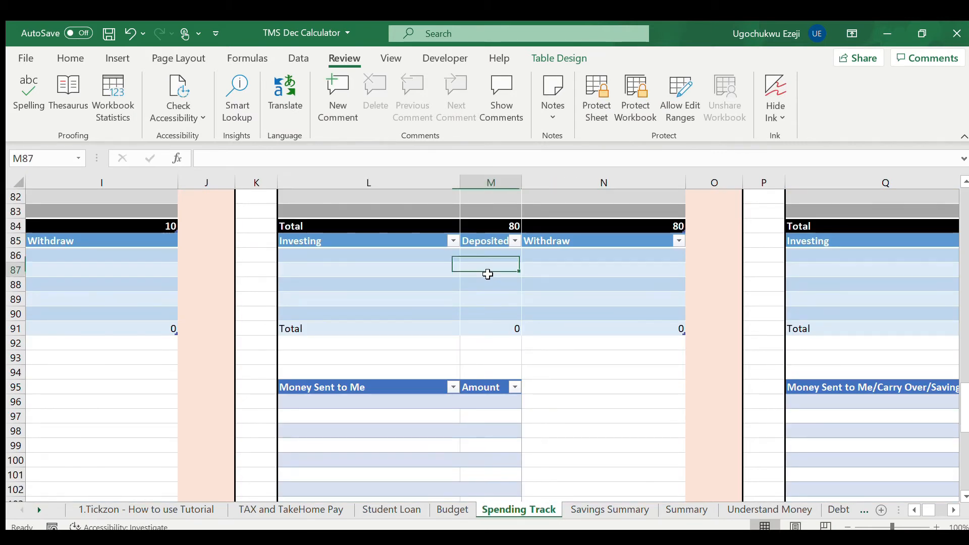
type("100")
key("Return")
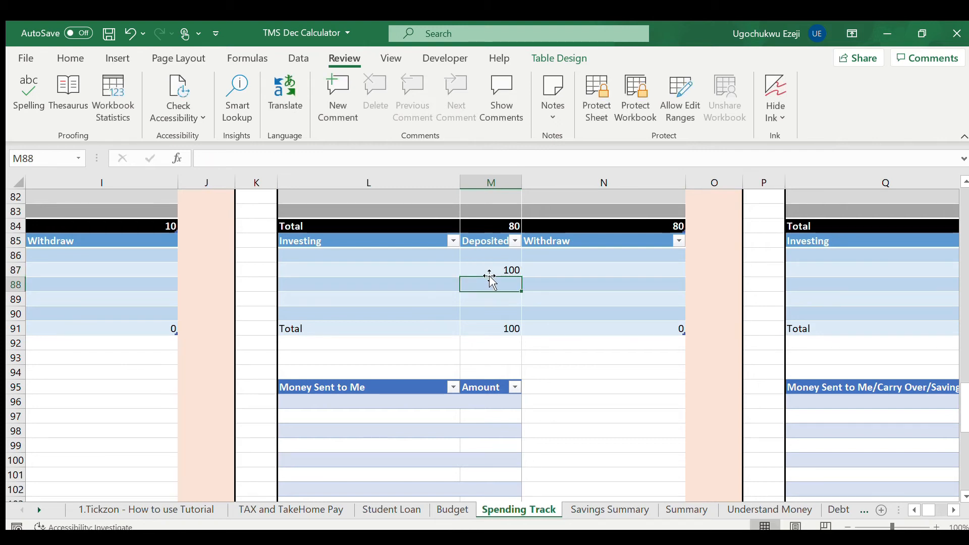
Review the second month's lower tables and summaries, comparing its percentages, debt left, surplus and savings with the first month
scroll(490, 277, "down", 7)
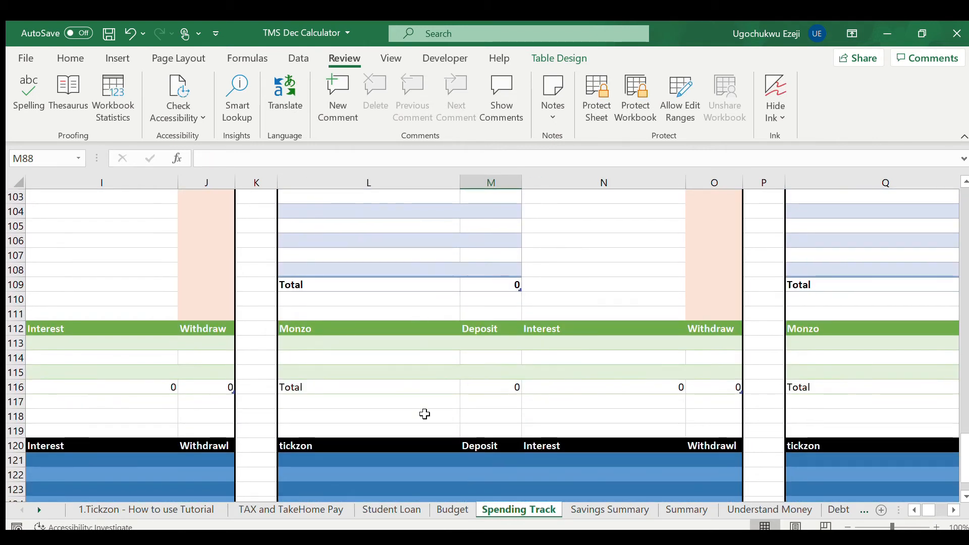
scroll(425, 414, "down", 2)
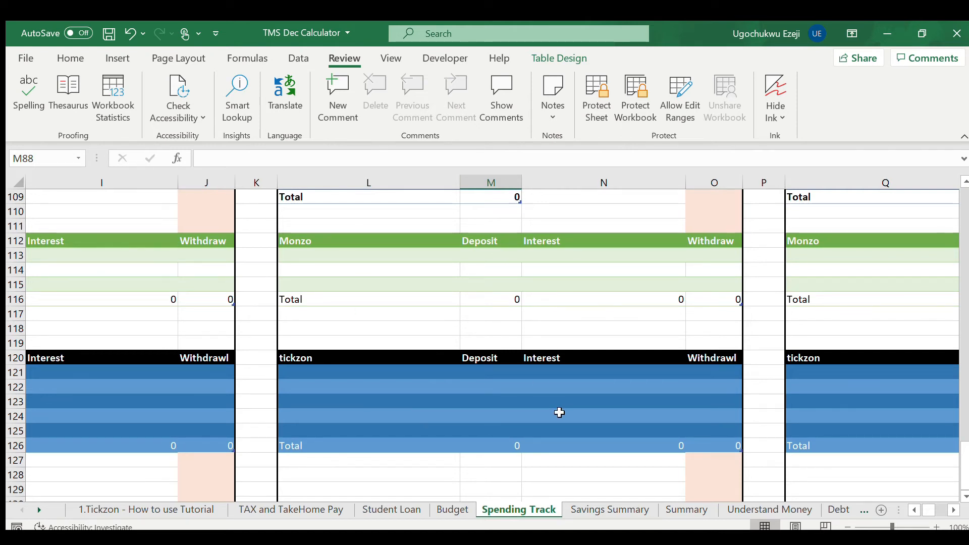
scroll(560, 413, "down", 6)
scroll(559, 413, "up", 12)
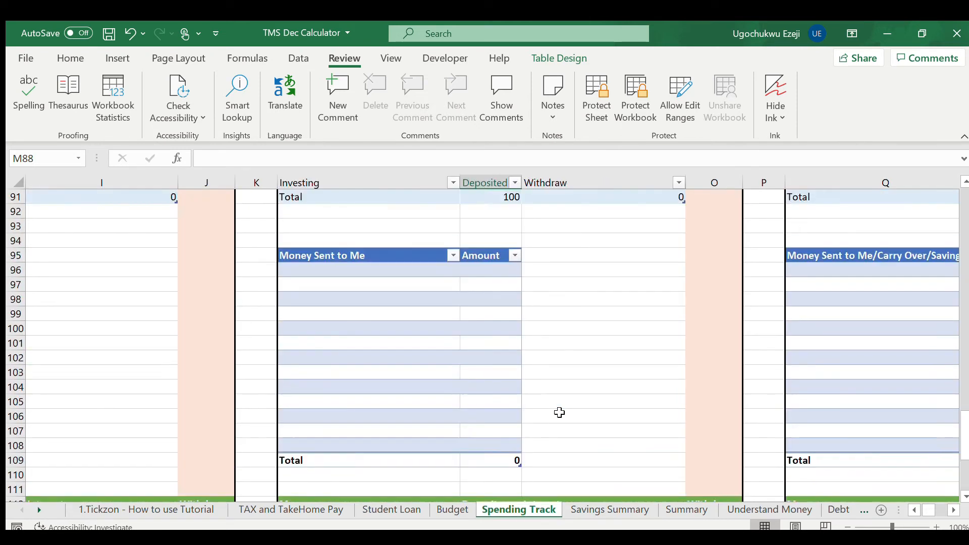
scroll(559, 413, "up", 20)
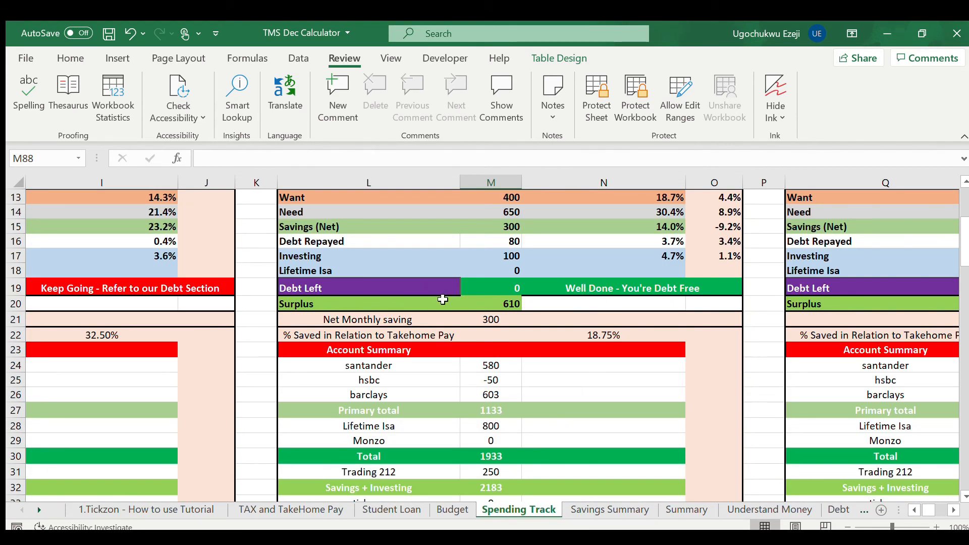
scroll(651, 300, "up", 1)
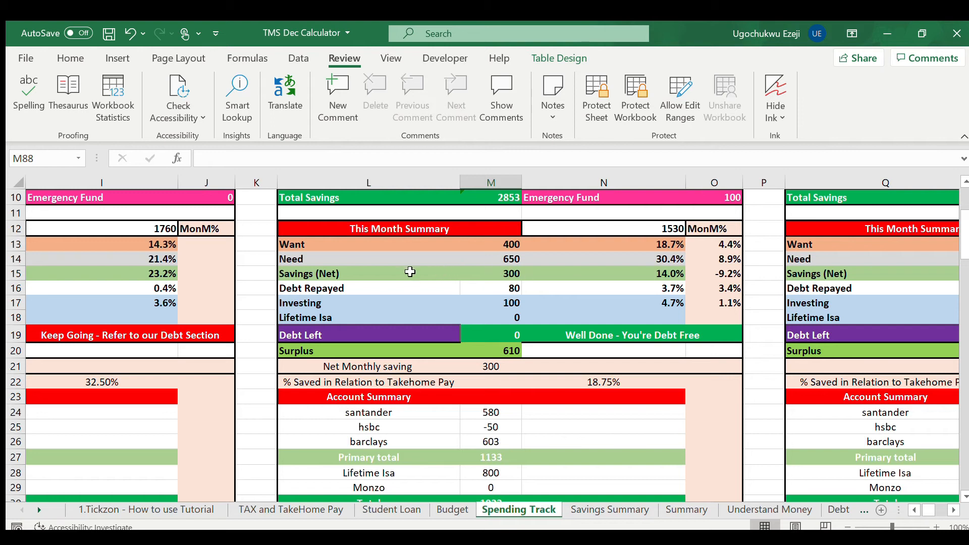
scroll(556, 276, "up", 3)
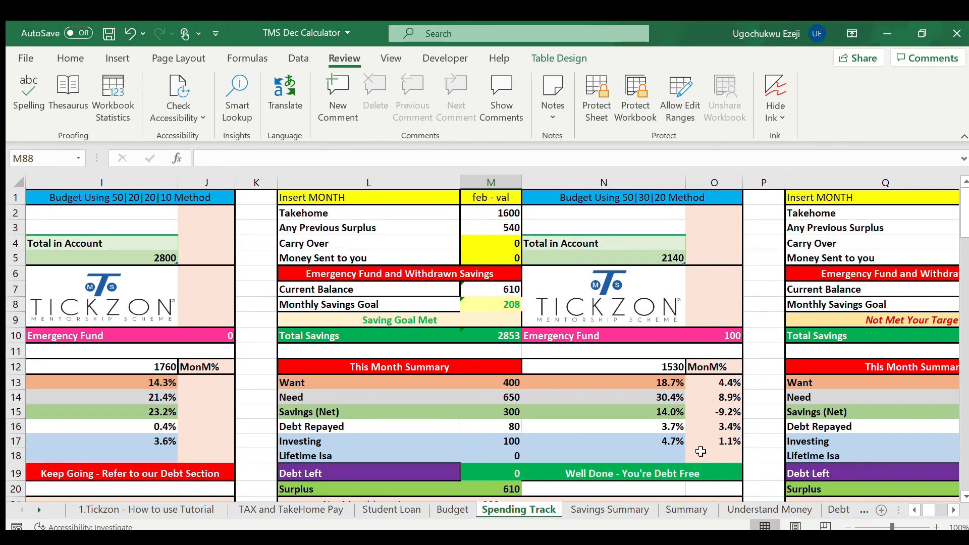
scroll(380, 381, "down", 8)
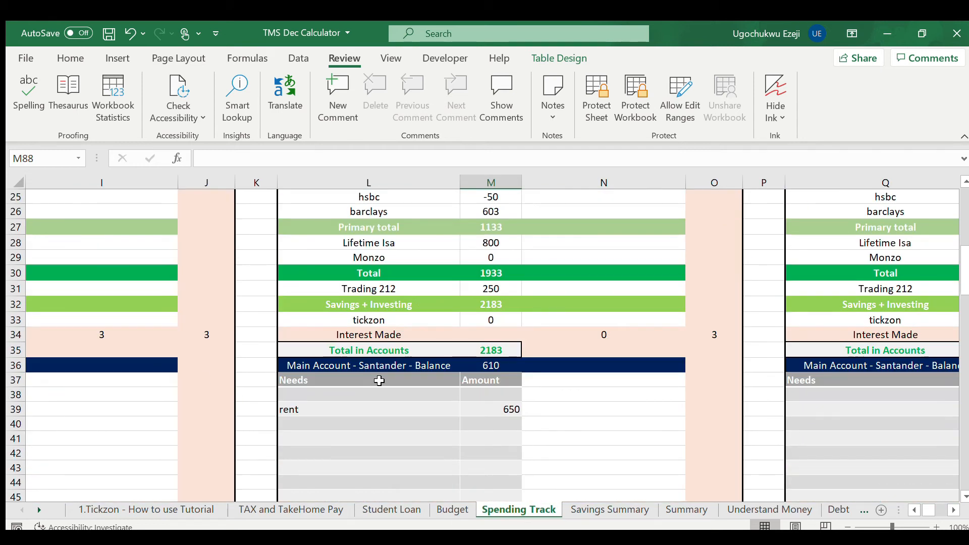
scroll(380, 381, "down", 5)
scroll(354, 386, "left", 3)
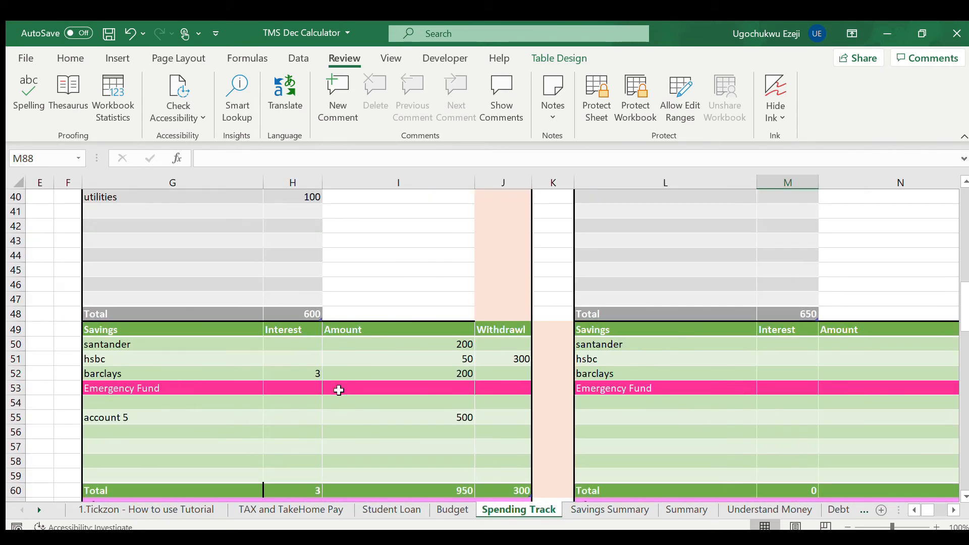
scroll(434, 393, "up", 9)
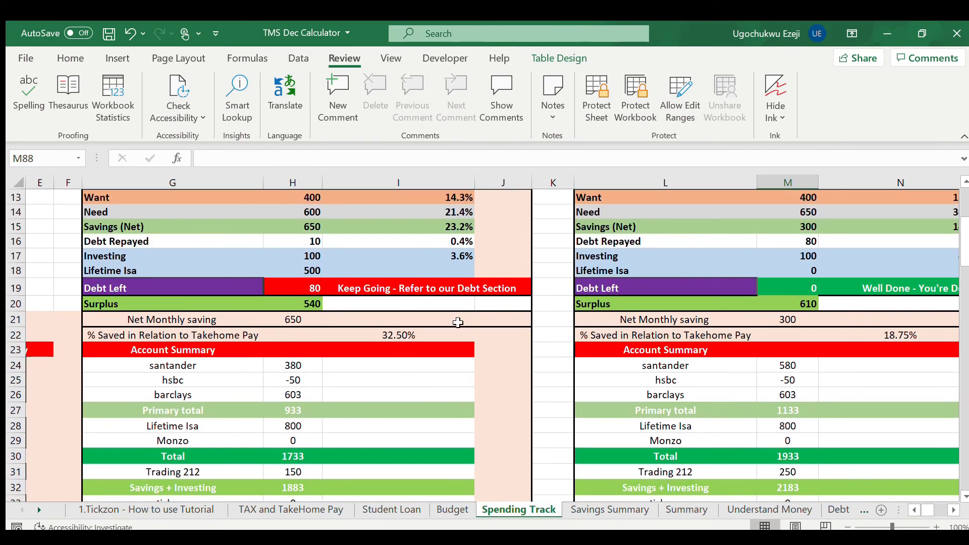
scroll(458, 323, "right", 5)
scroll(458, 322, "up", 4)
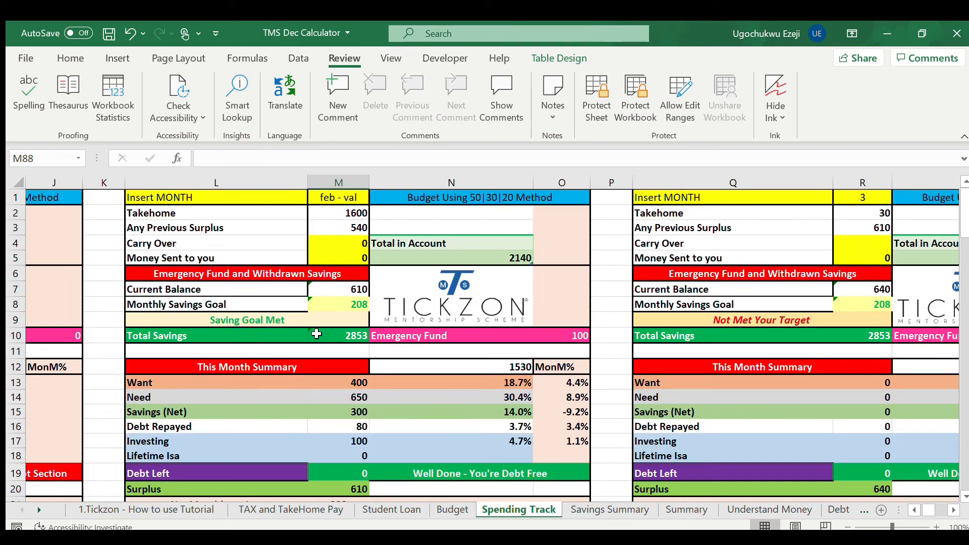
Set the second month's Emergency Fund amount in cell N53 to 1000
scroll(515, 341, "down", 13)
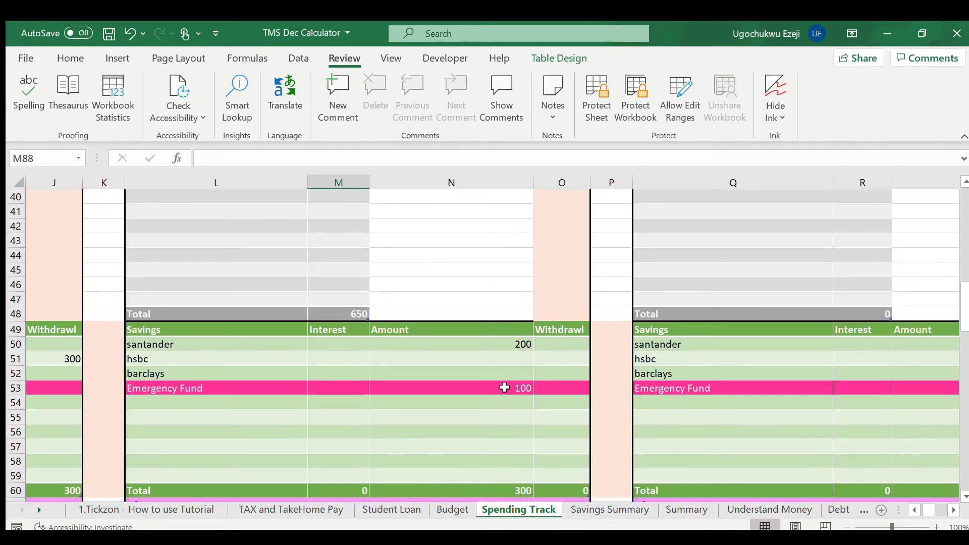
left_click(504, 388)
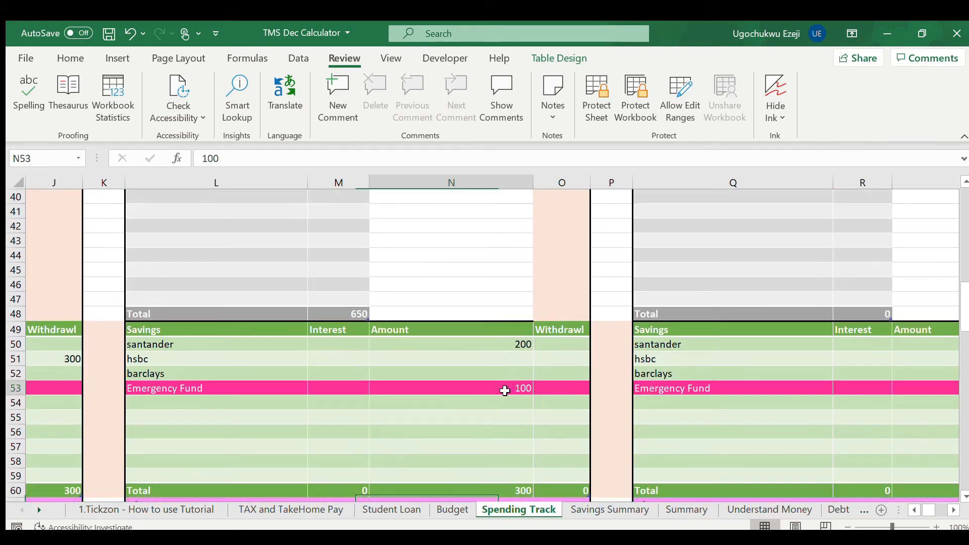
type("10")
key("Return")
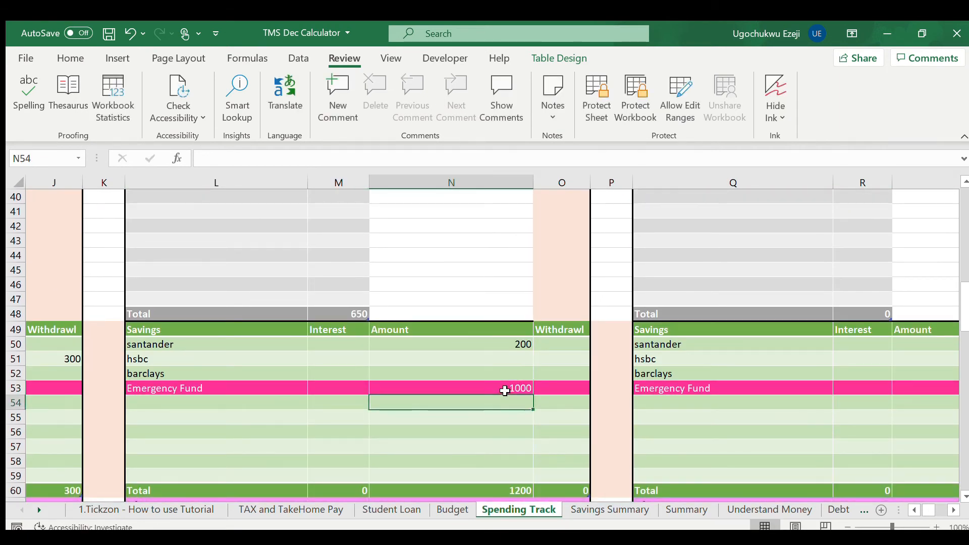
Record 500 received from mum in row 98 of the second month's Money Sent to Me table
scroll(507, 393, "up", 13)
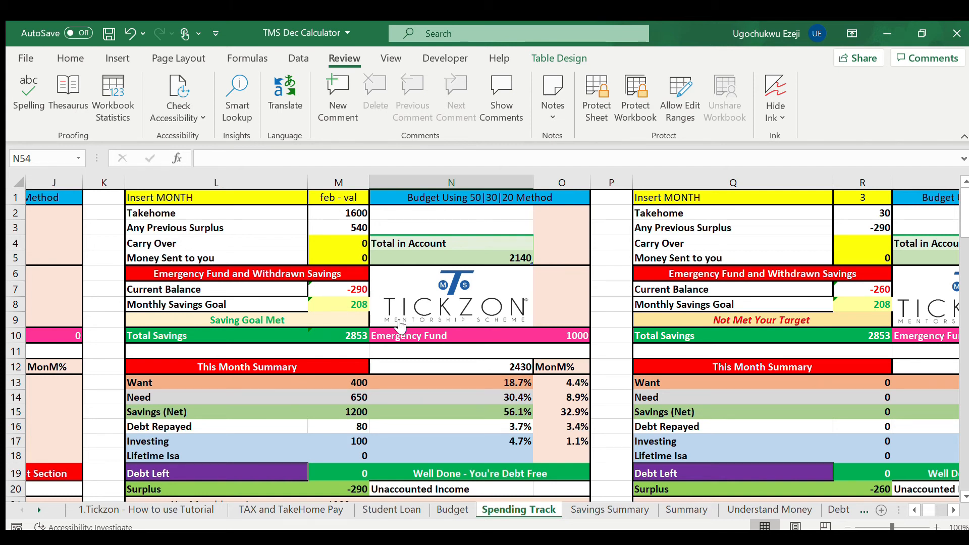
scroll(419, 411, "down", 1)
scroll(419, 412, "down", 2)
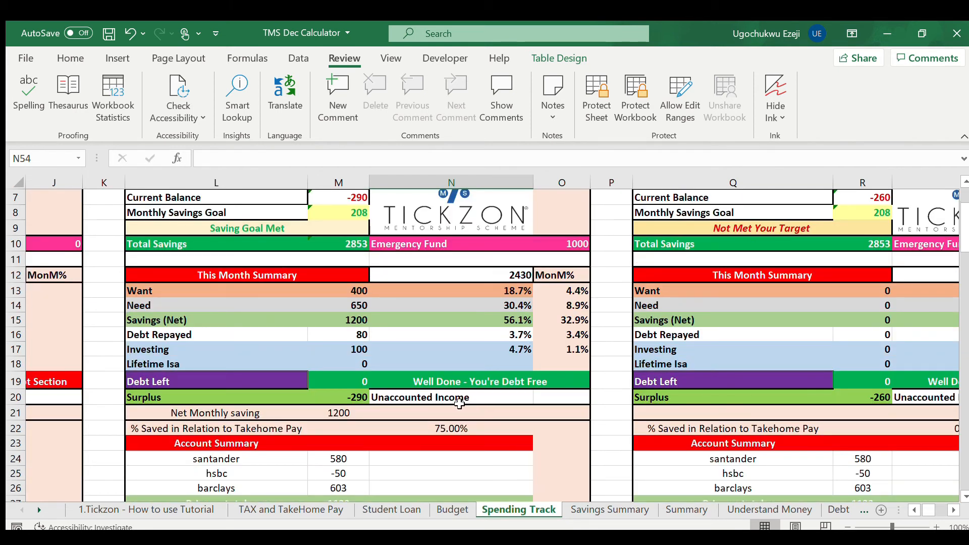
scroll(348, 342, "up", 2)
scroll(348, 342, "down", 20)
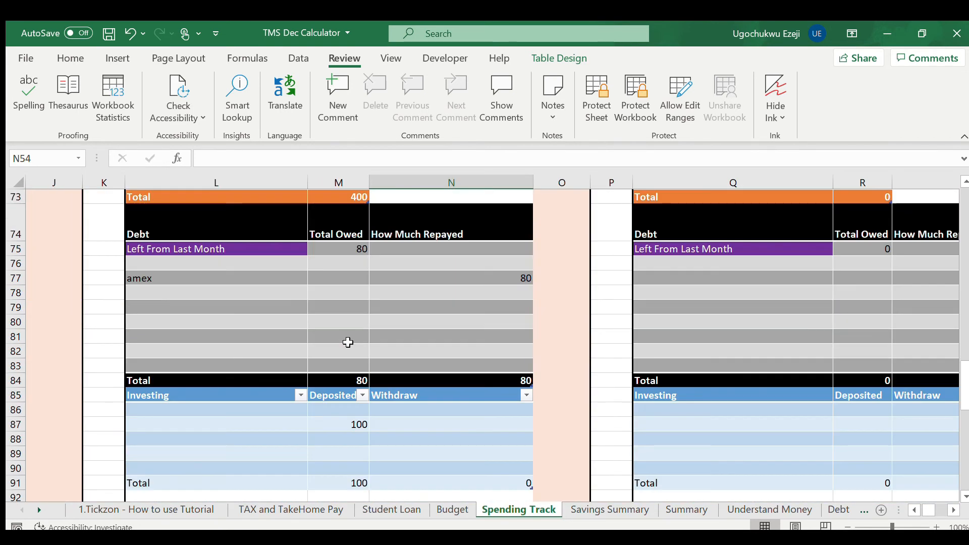
scroll(348, 342, "down", 6)
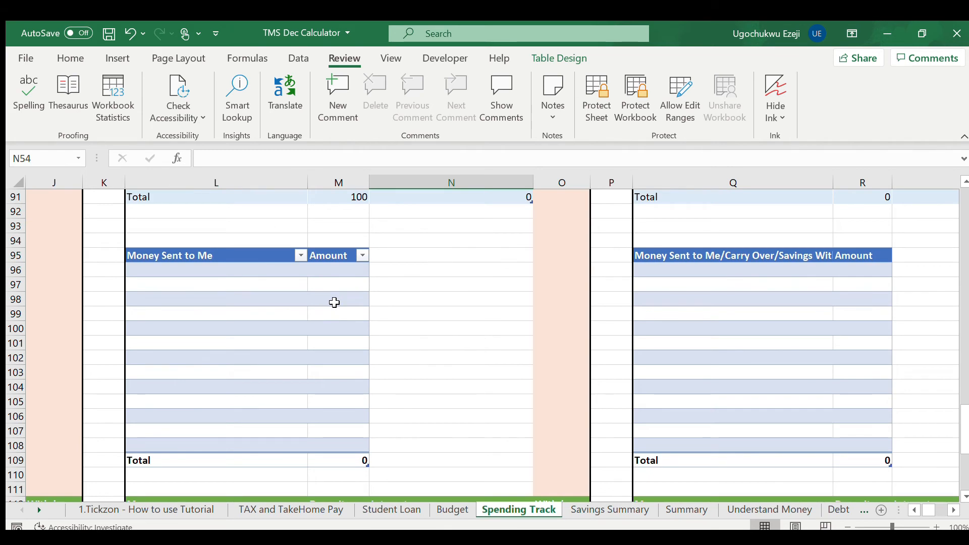
left_click(335, 303)
key("Left")
type("mum")
key("Tab")
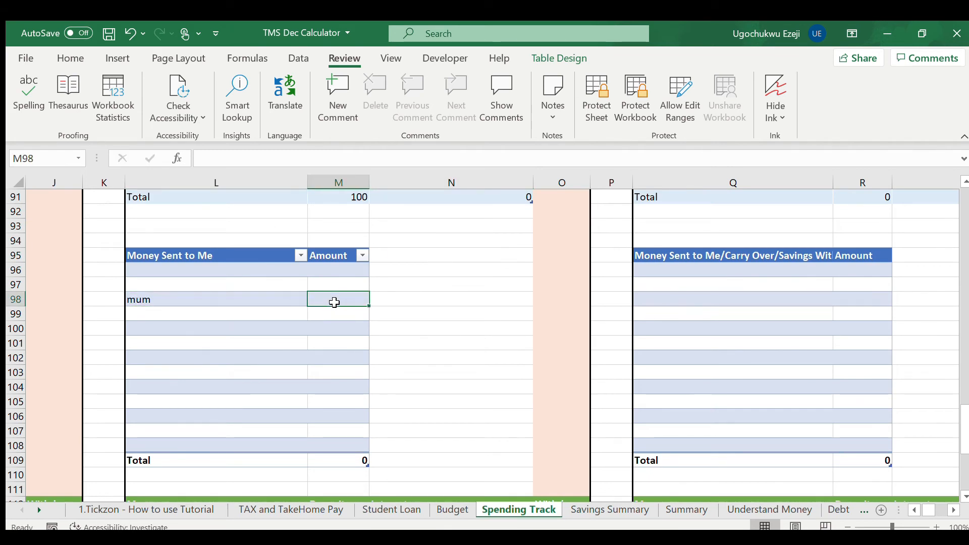
type("500")
key("Return")
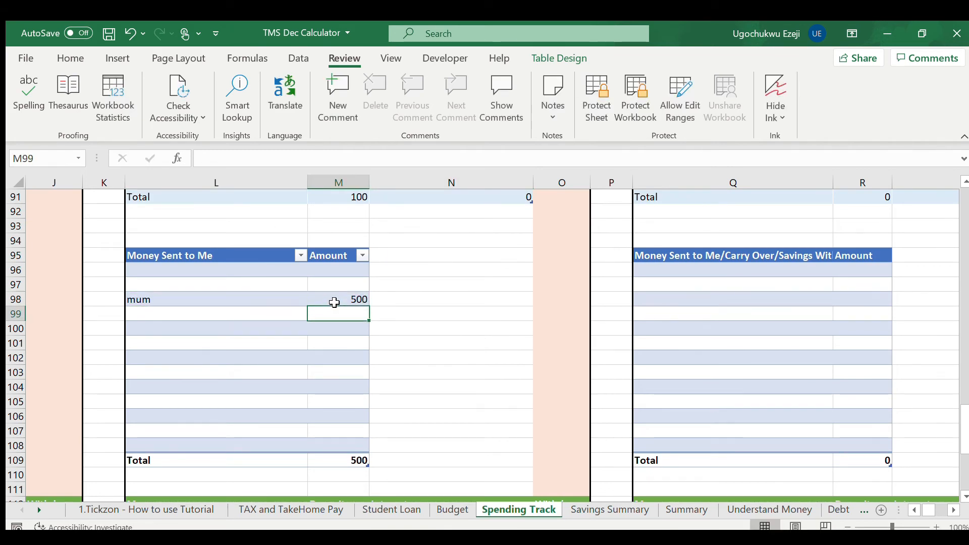
Set the third month's Takehome in cell R2 to 4000
scroll(334, 310, "up", 20)
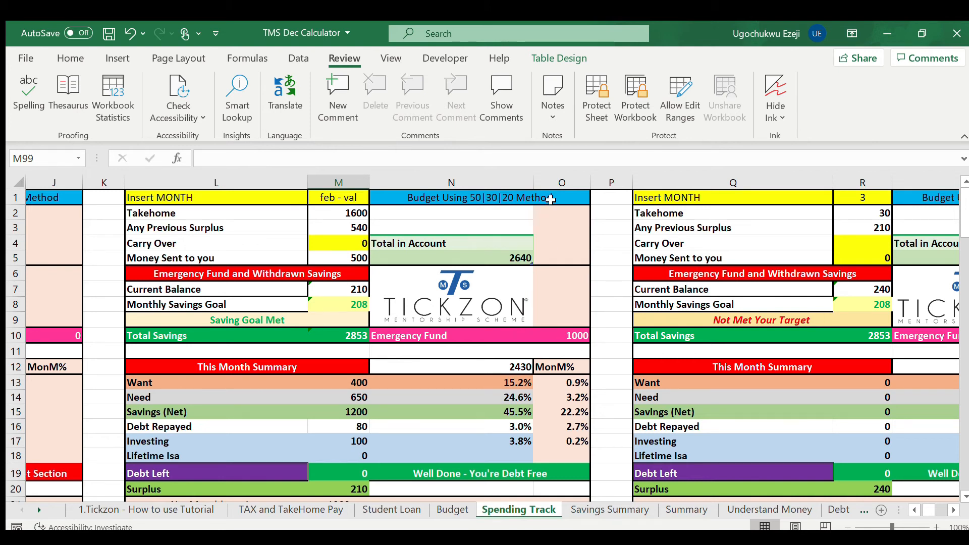
scroll(704, 257, "right", 1)
scroll(704, 257, "down", 1)
scroll(704, 257, "up", 1)
scroll(704, 258, "right", 5)
scroll(704, 257, "left", 3)
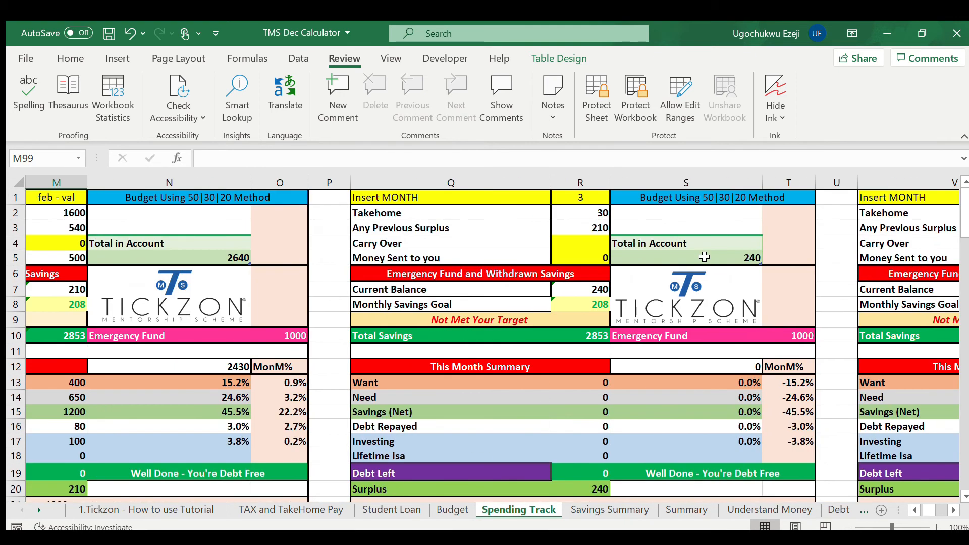
left_click(601, 214)
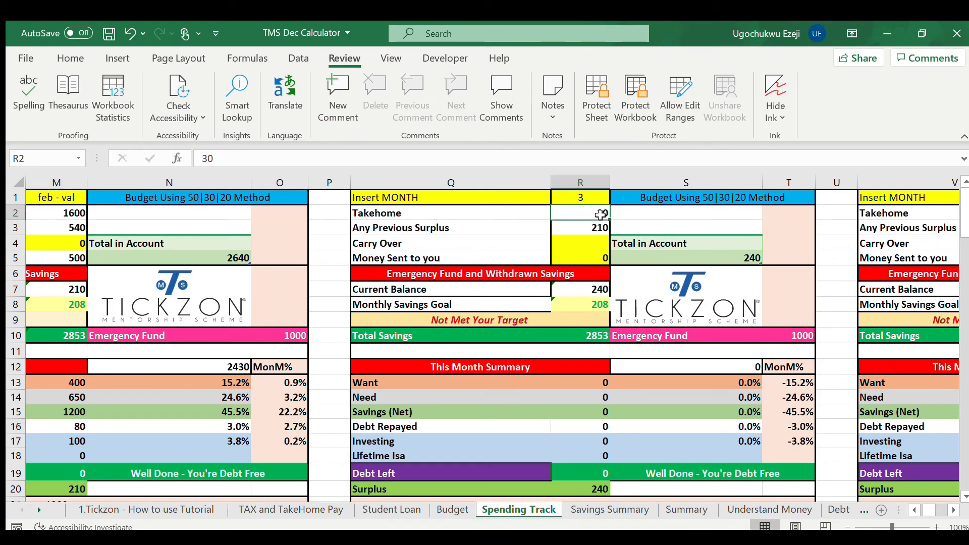
type("4000")
key("Return")
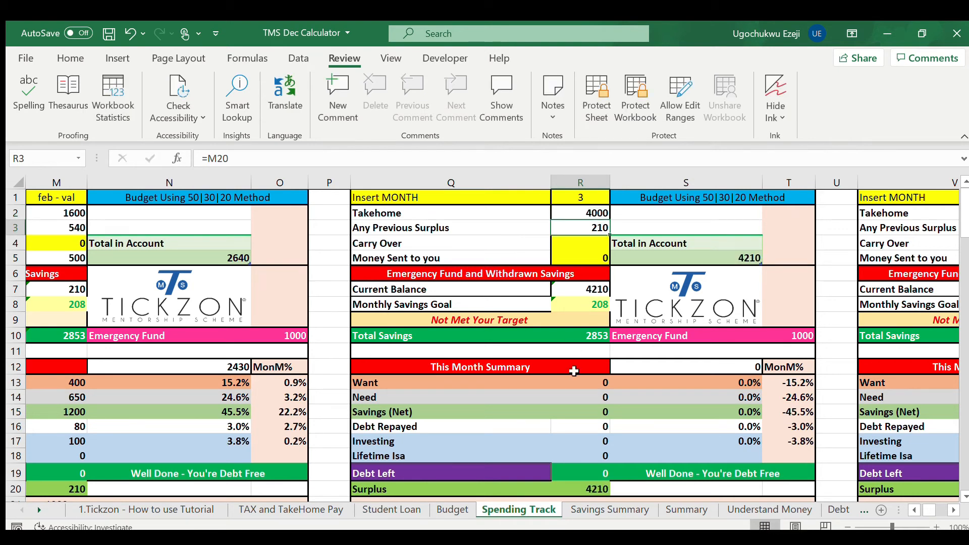
Enter the third month's savings amounts: 200 for barclays and 100 for the Emergency Fund
scroll(574, 371, "down", 13)
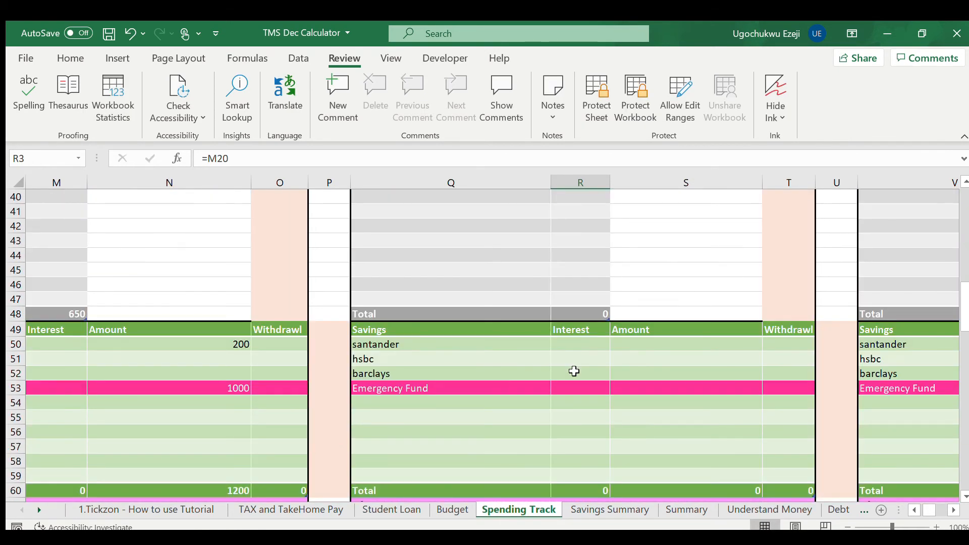
left_click(668, 369)
type("200")
key("Return")
scroll(667, 369, "down", 6)
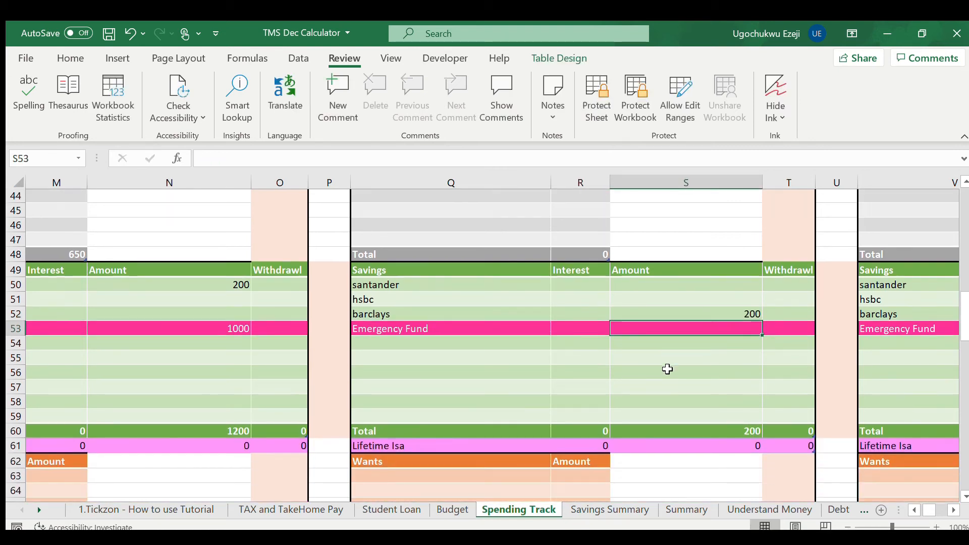
scroll(667, 370, "up", 5)
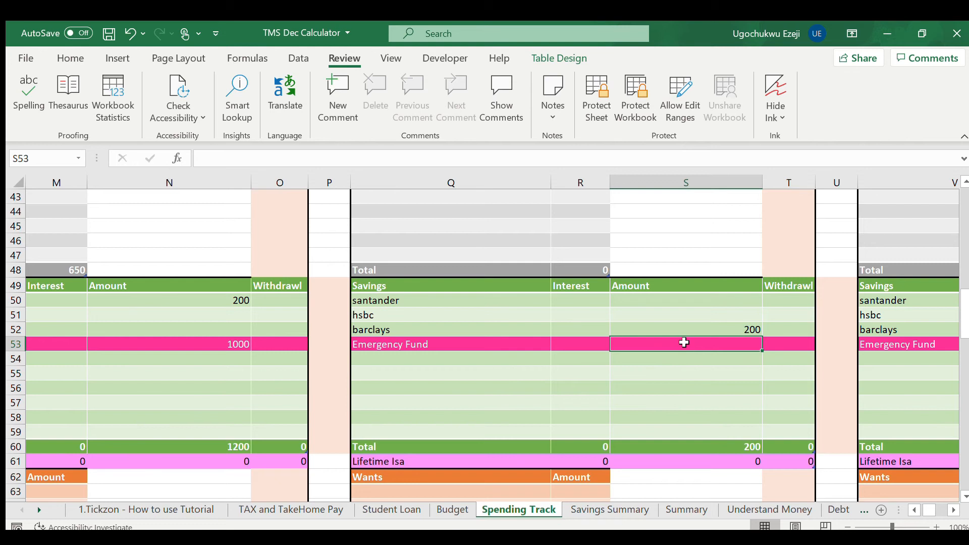
type("100")
key("Return")
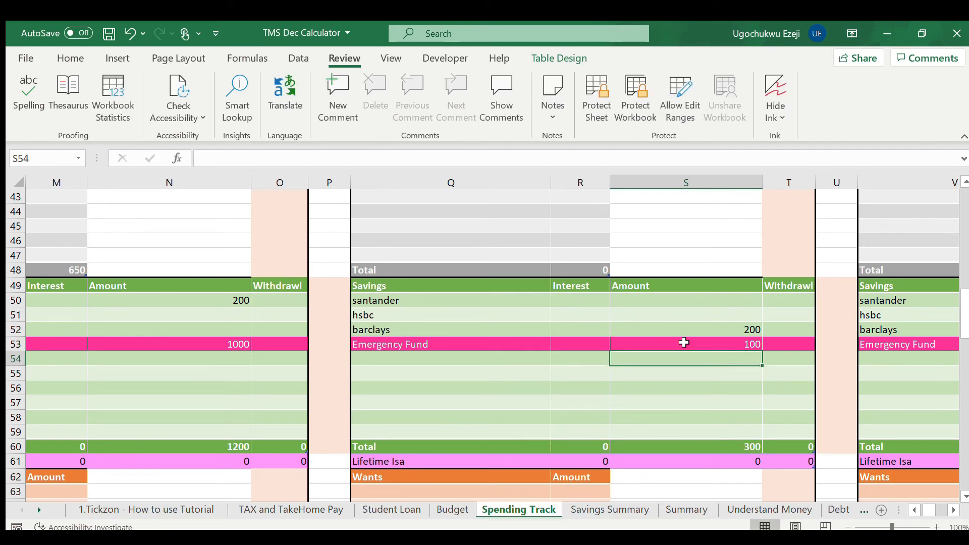
Enter an amount of 400 in cell R67 of the third month's Wants table
scroll(684, 343, "up", 4)
scroll(684, 342, "down", 10)
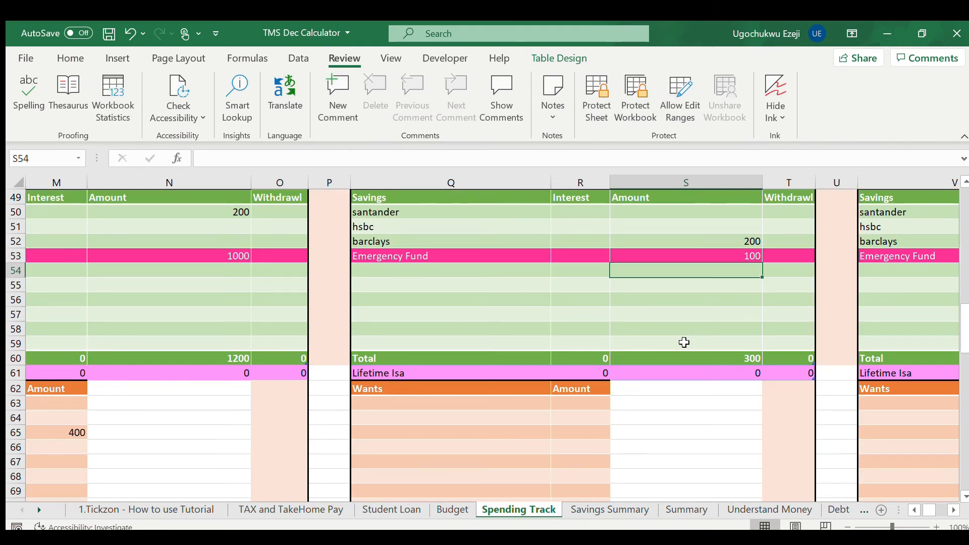
left_click(571, 287)
type("400")
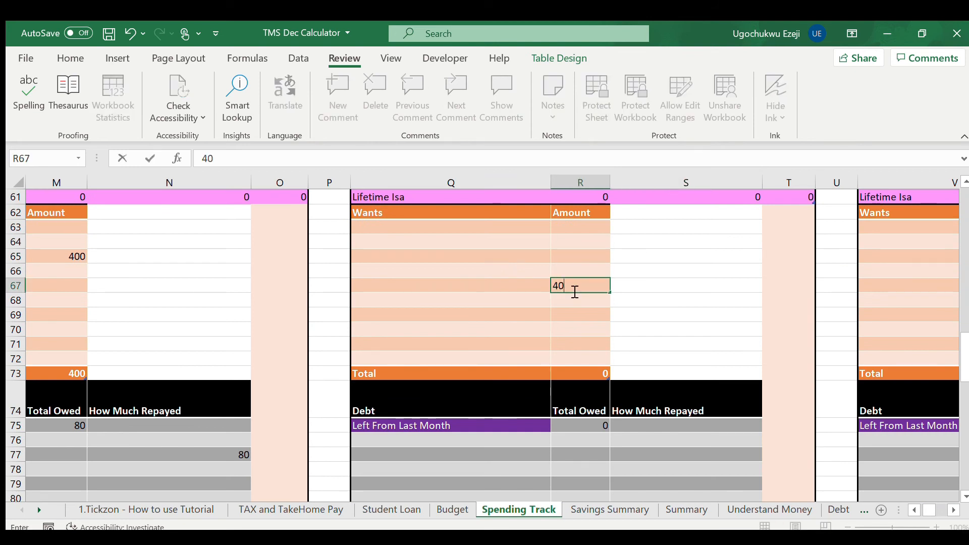
key("Return")
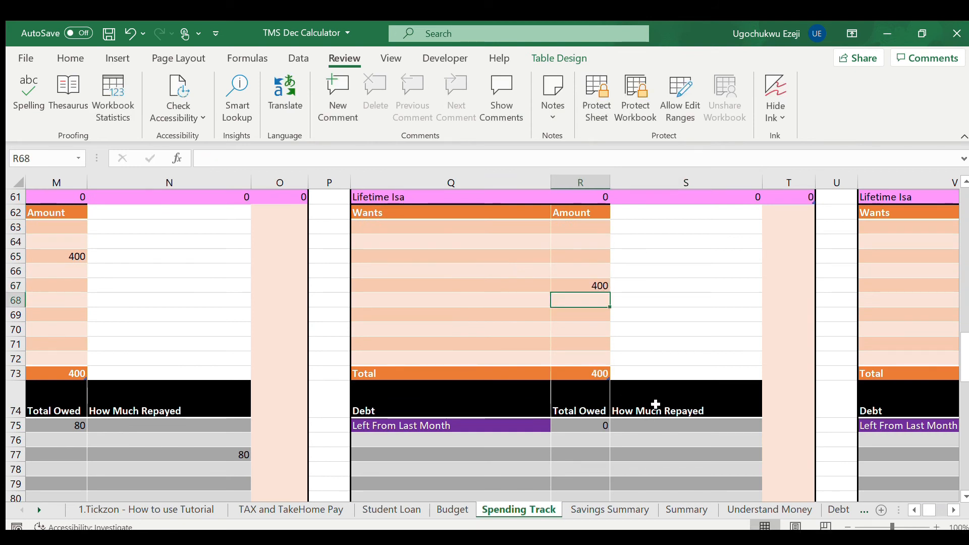
Enter a total owed of 400 in cell R77 of the third month's Debt table
scroll(654, 404, "down", 2)
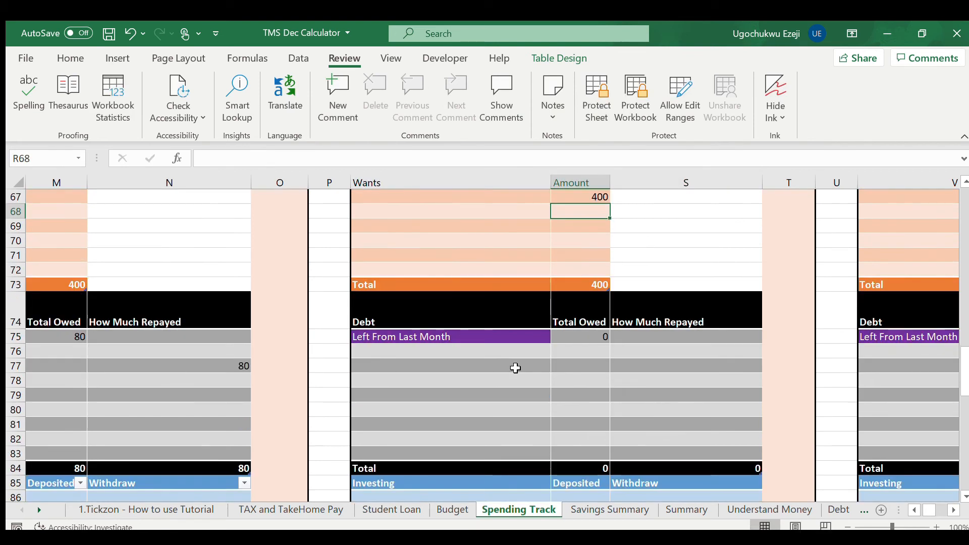
left_click(597, 368)
type("400")
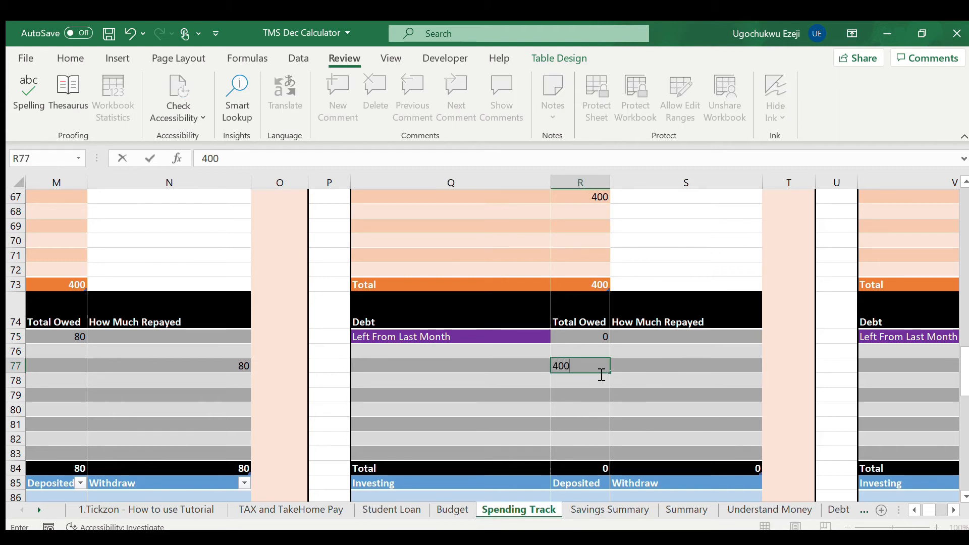
key("Return")
Review the third month's tables and summary, comparing its budget method, percentages, debt left and total savings with the second month
scroll(600, 376, "down", 8)
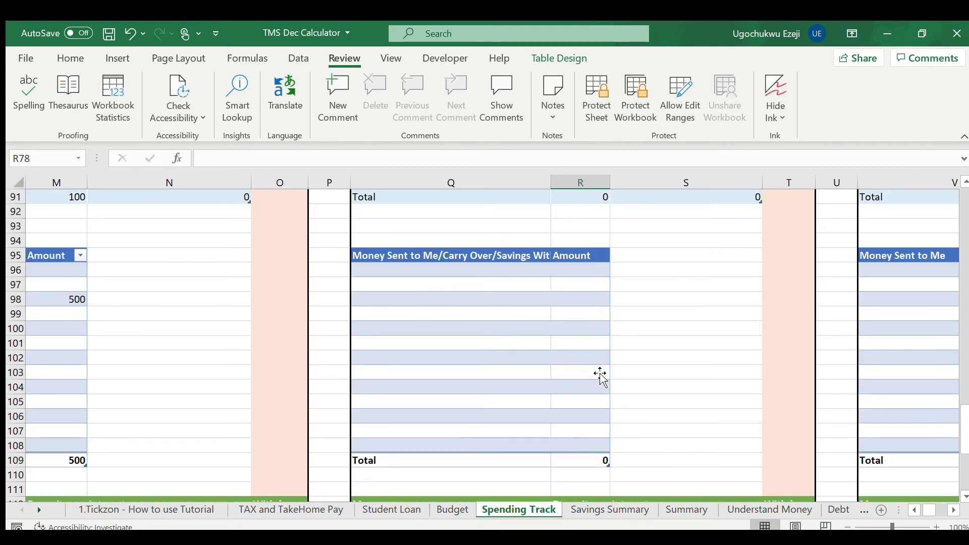
scroll(601, 376, "down", 4)
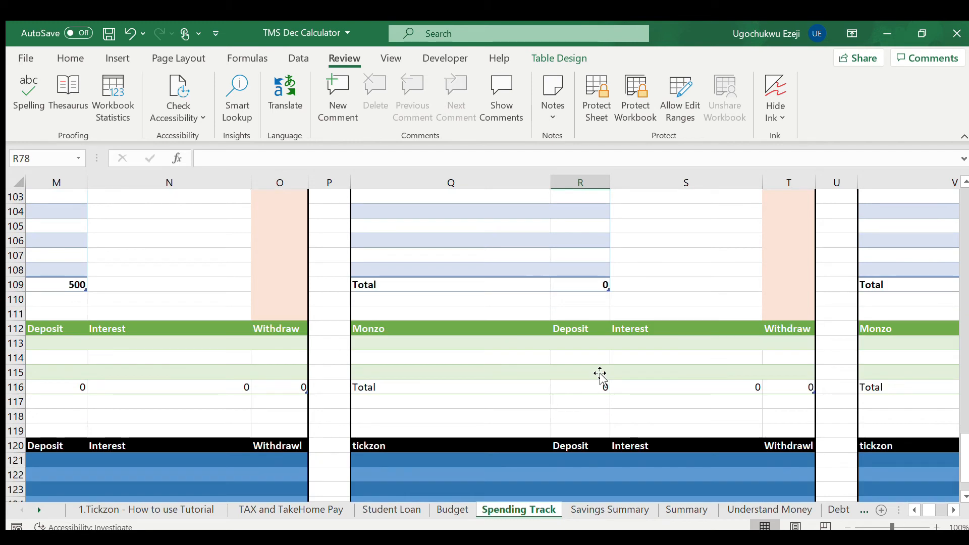
scroll(601, 376, "up", 20)
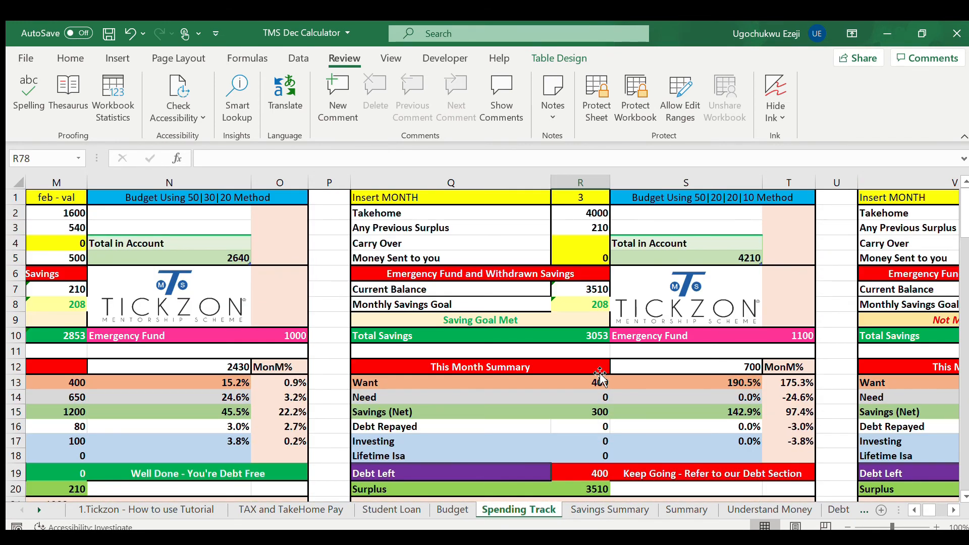
scroll(601, 376, "down", 12)
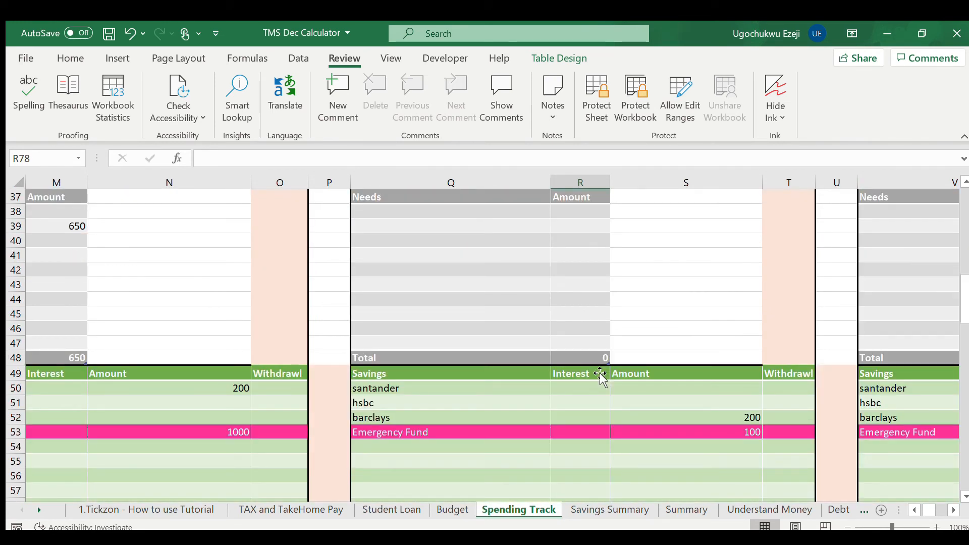
scroll(601, 376, "down", 9)
left_click(659, 449)
scroll(660, 450, "up", 1)
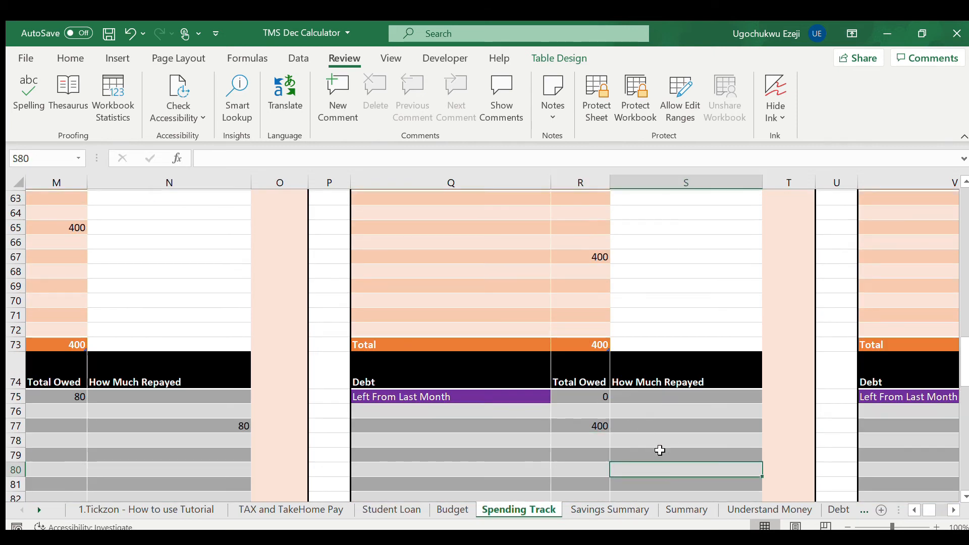
scroll(659, 450, "up", 20)
scroll(659, 450, "right", 2)
scroll(659, 450, "left", 2)
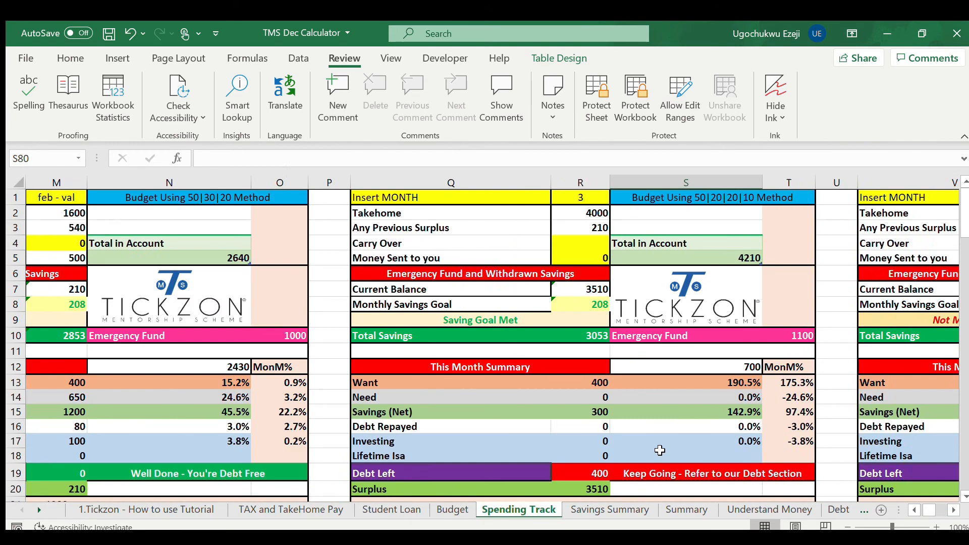
scroll(660, 450, "left", 2)
scroll(659, 449, "down", 13)
scroll(660, 450, "up", 13)
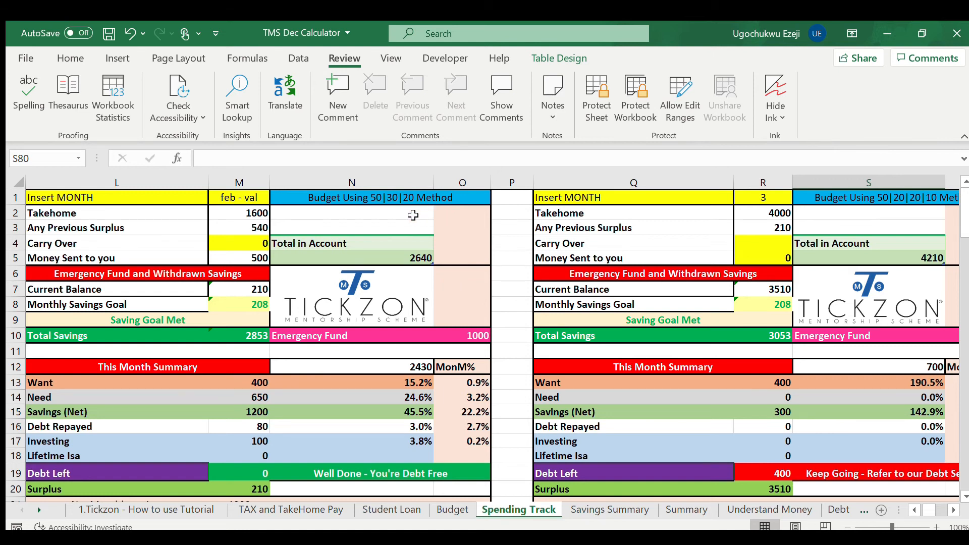
scroll(791, 308, "right", 1)
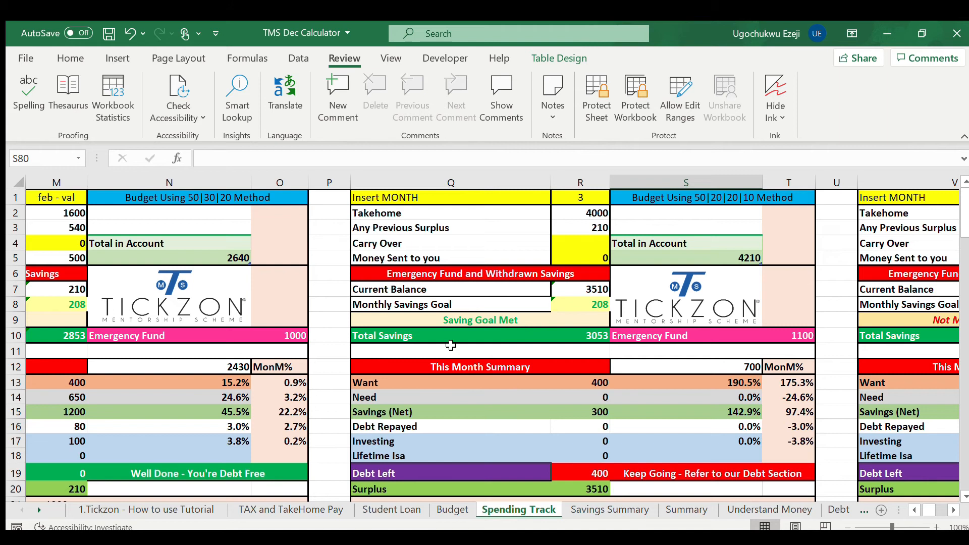
Set the third month's Monthly Savings Goal in cell R8 to 500
left_click(575, 308)
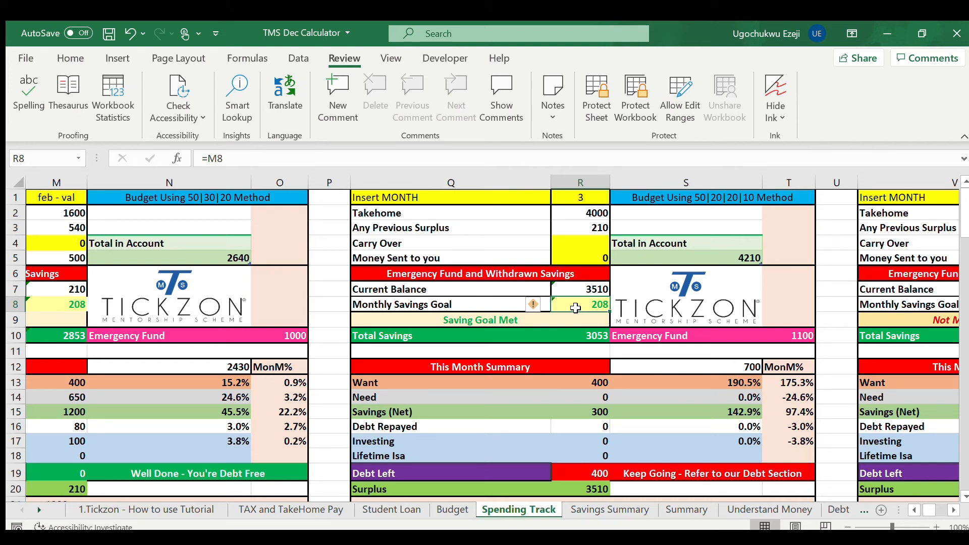
type("500")
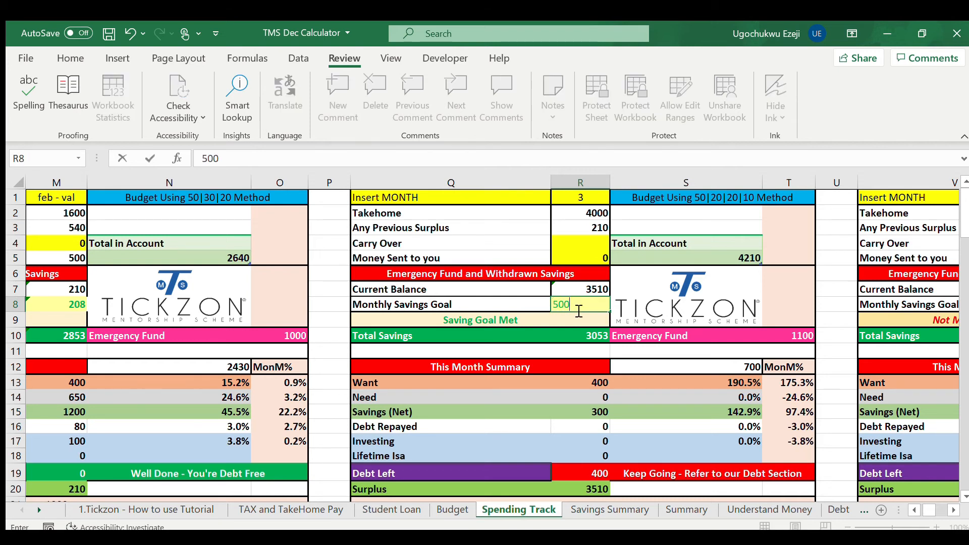
key("Return")
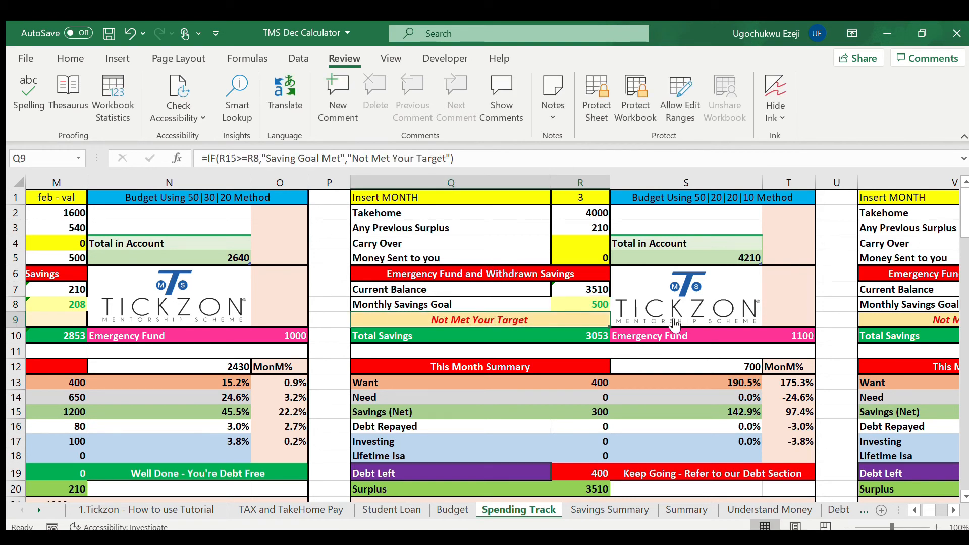
Enter a santander savings amount of 400 in cell S50 of the third month's Savings table
scroll(659, 363, "right", 3)
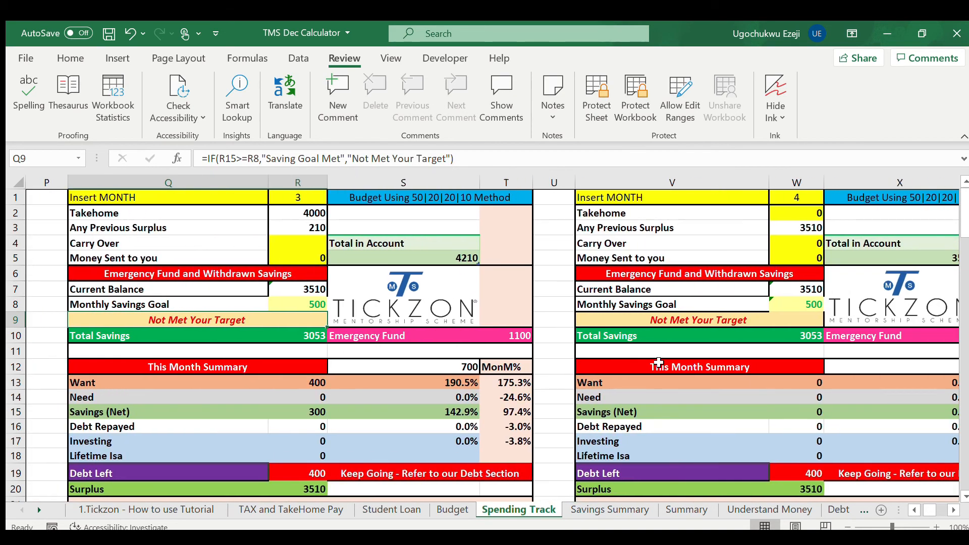
scroll(531, 349, "left", 10)
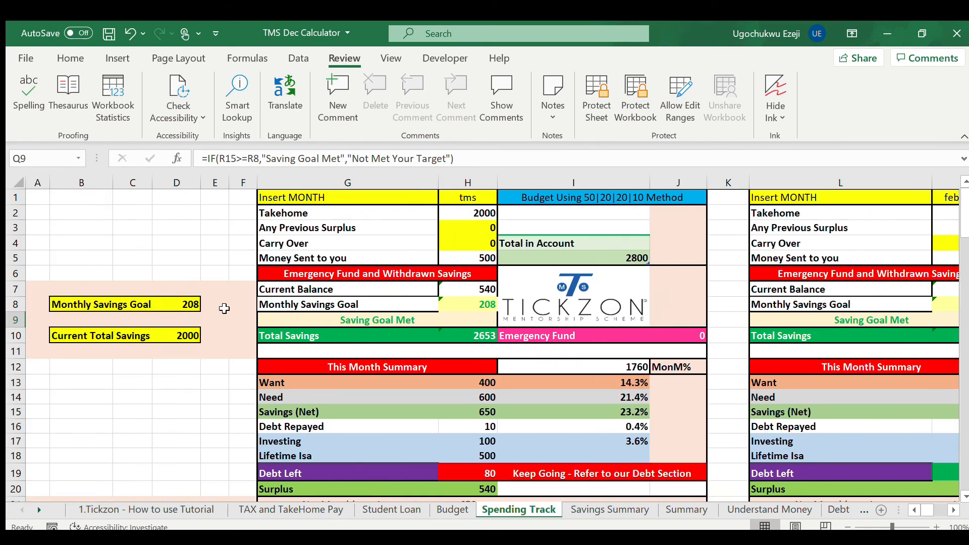
scroll(592, 345, "right", 5)
scroll(592, 345, "right", 2)
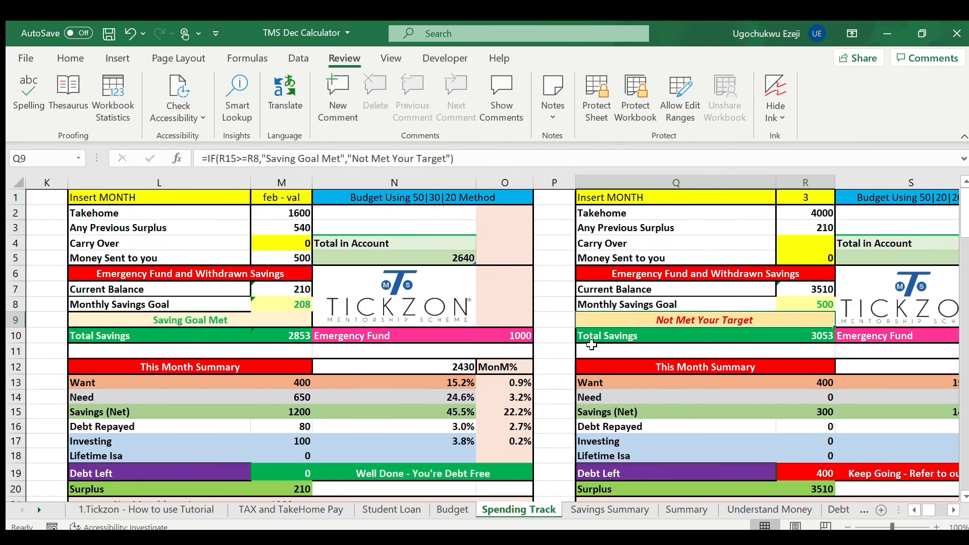
scroll(804, 335, "down", 9)
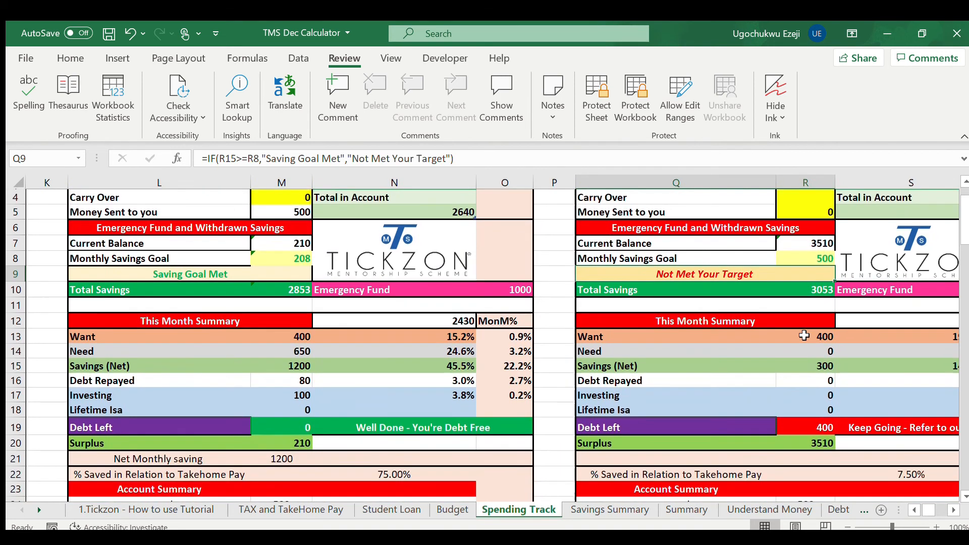
scroll(804, 336, "right", 1)
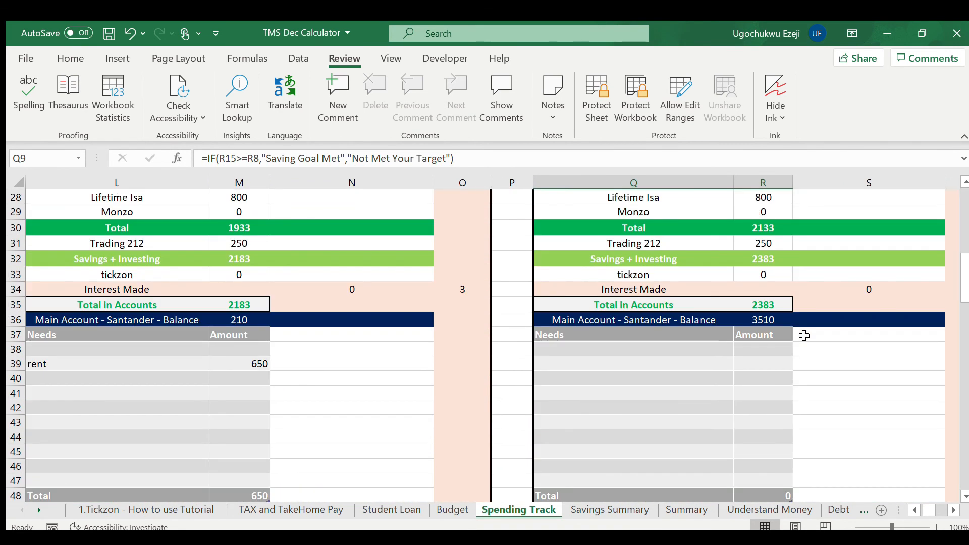
scroll(804, 336, "down", 6)
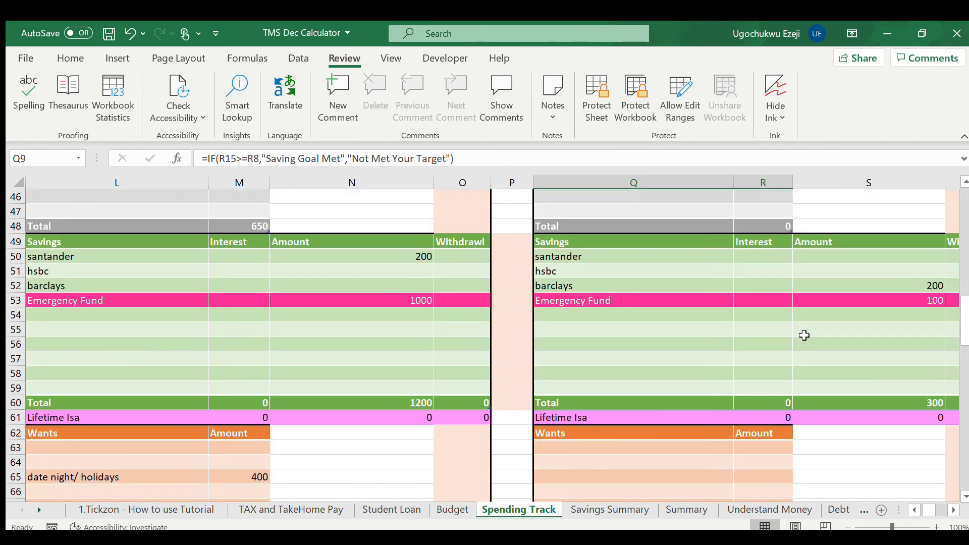
left_click(870, 278)
left_click(867, 256)
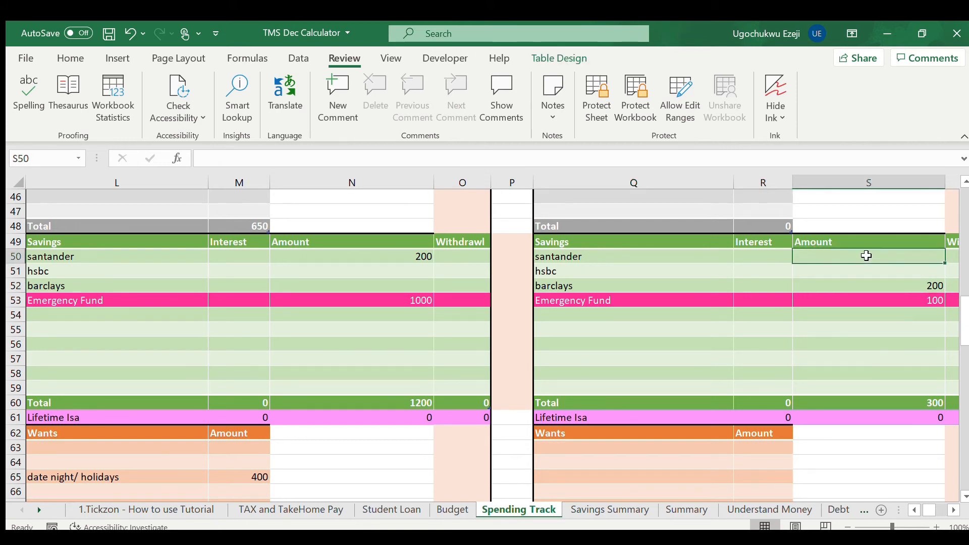
type("400")
key("Return")
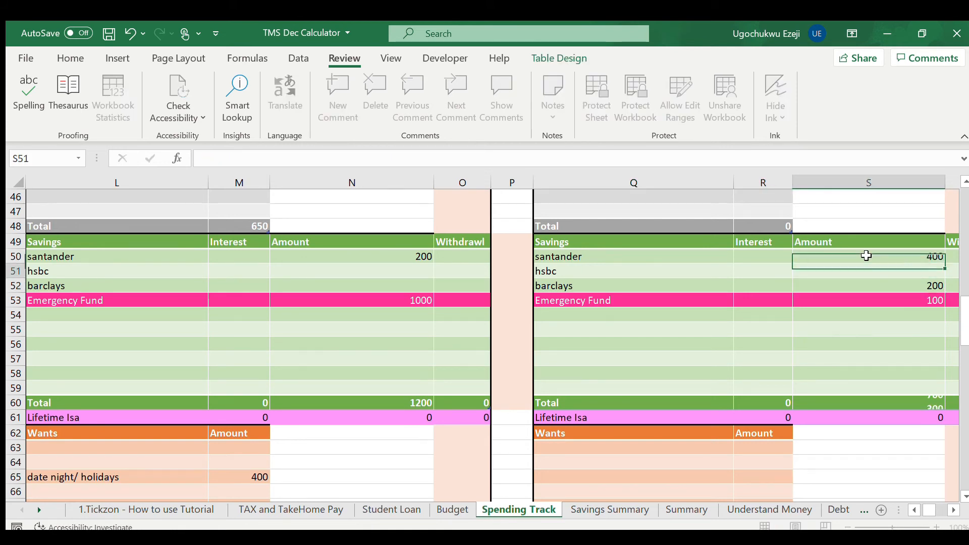
Review the third month's savings goal status, total savings, summary percentages and account balances after the santander deposit
scroll(848, 256, "up", 15)
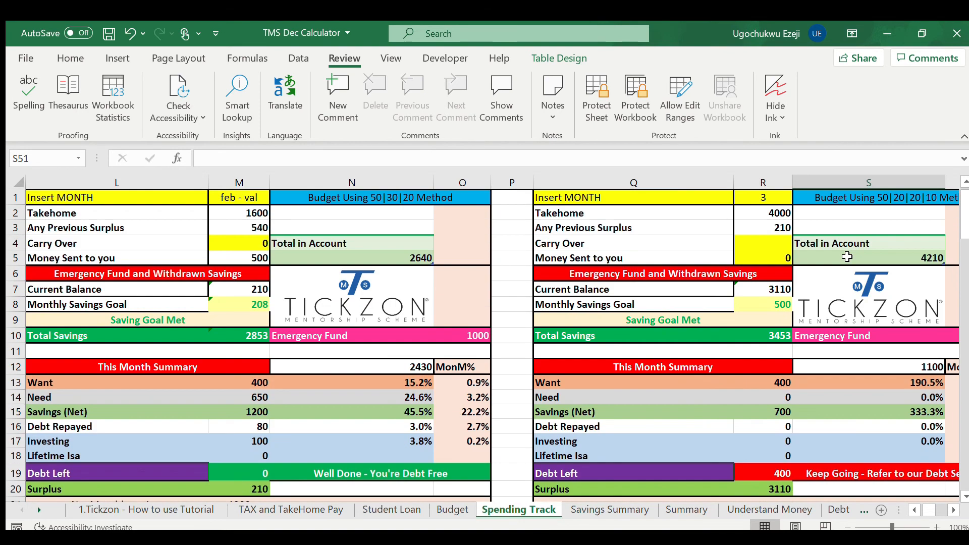
scroll(758, 308, "right", 3)
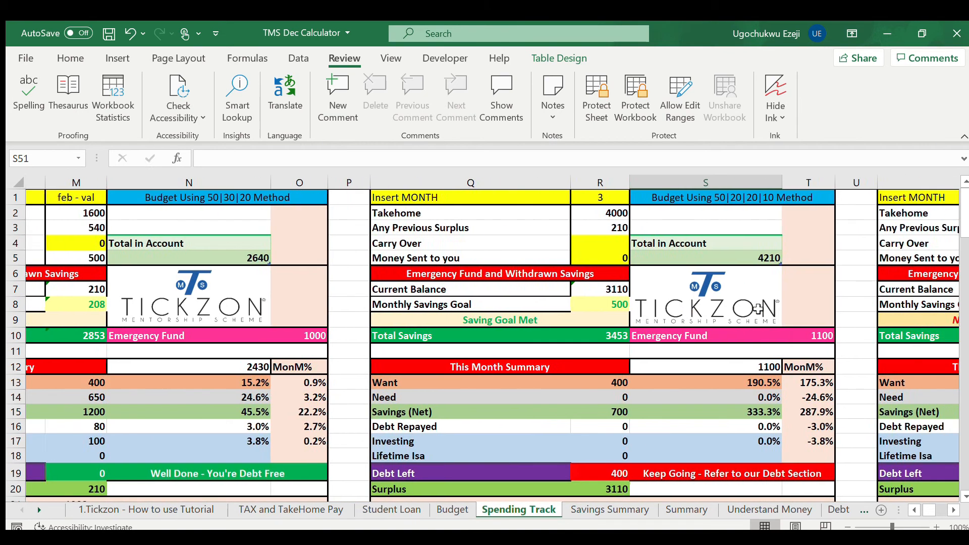
scroll(772, 323, "down", 1)
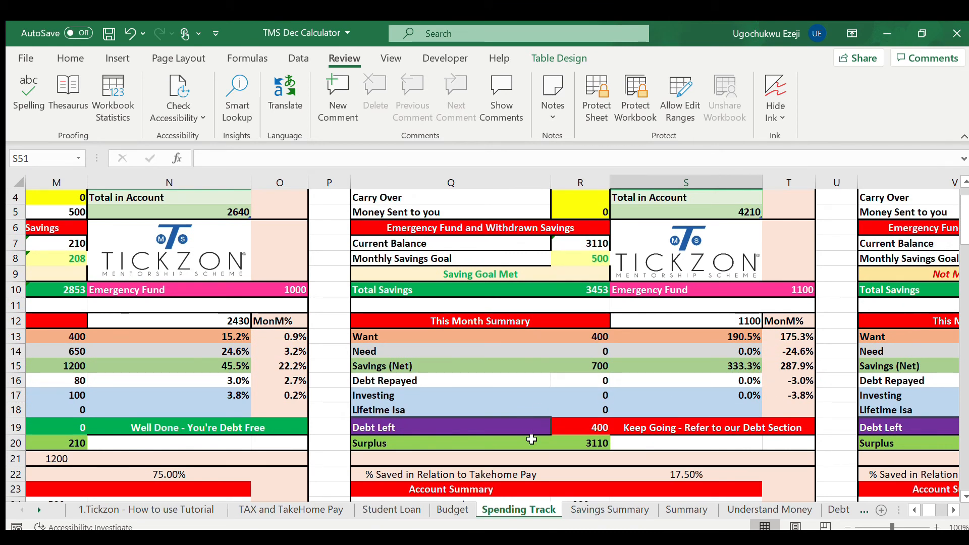
scroll(525, 437, "up", 1)
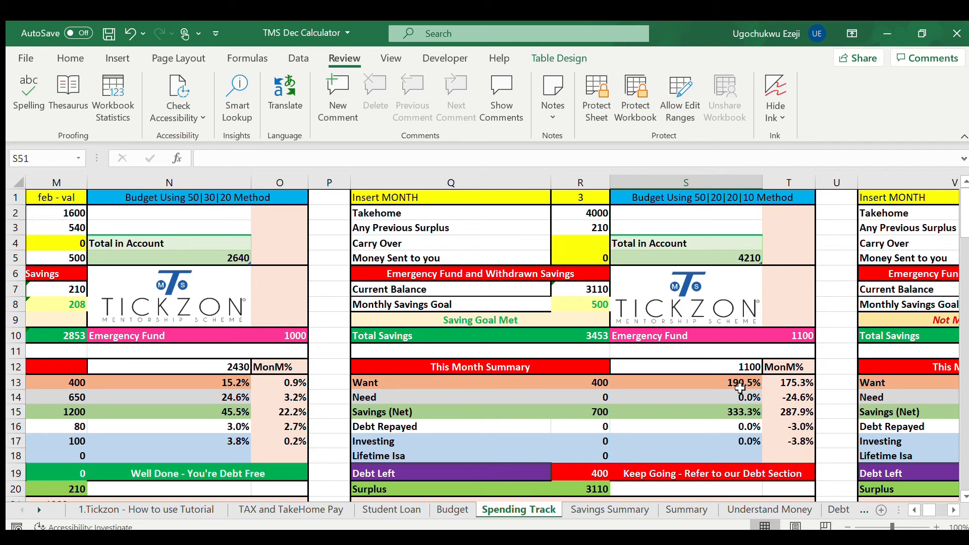
scroll(727, 387, "down", 13)
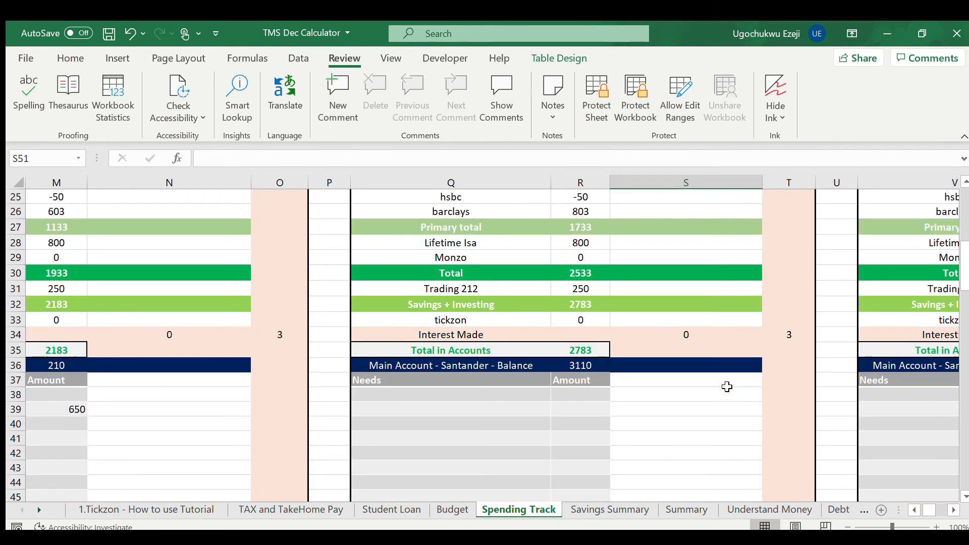
scroll(727, 387, "up", 13)
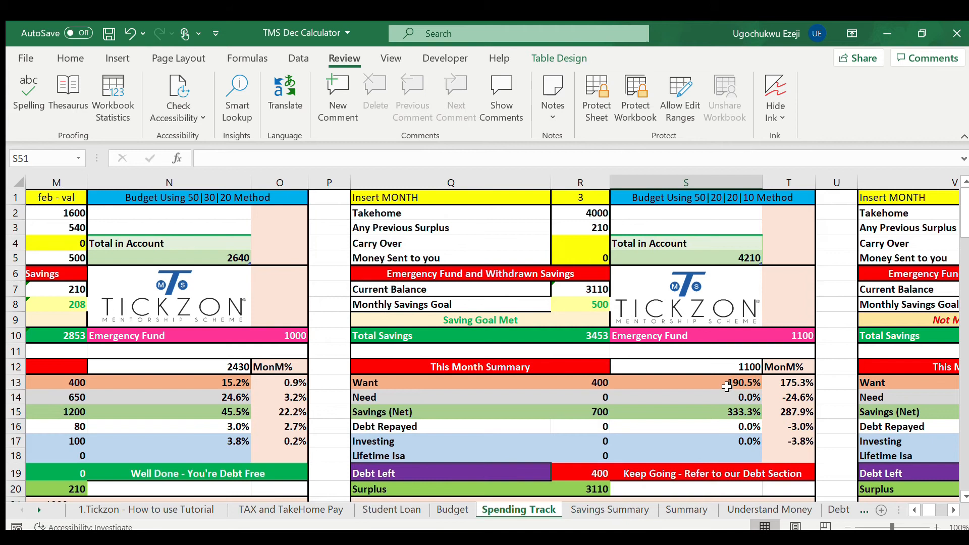
scroll(726, 386, "down", 2)
scroll(727, 387, "up", 2)
Examine the fourth month's block to see which savings, surplus and debt figures carry over from the third month
scroll(689, 439, "right", 5)
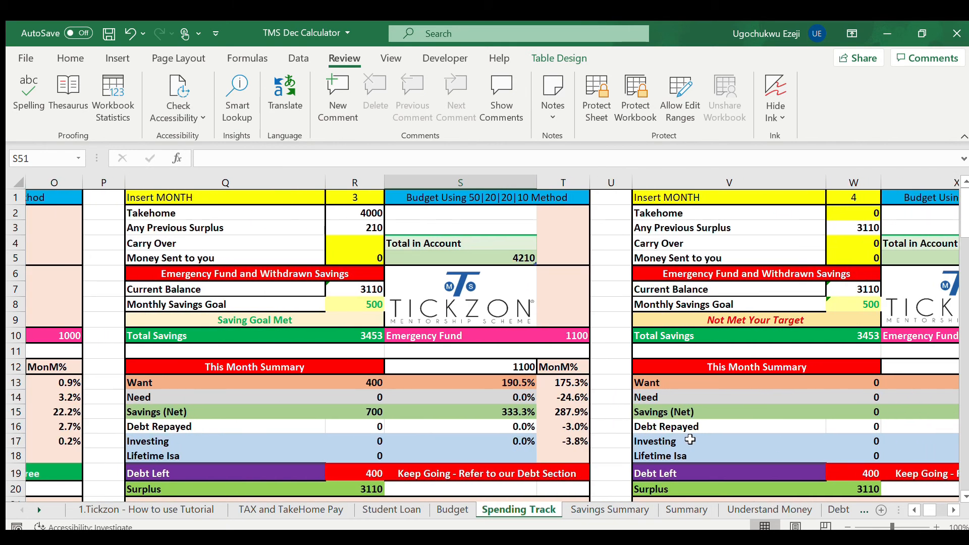
scroll(689, 440, "right", 1)
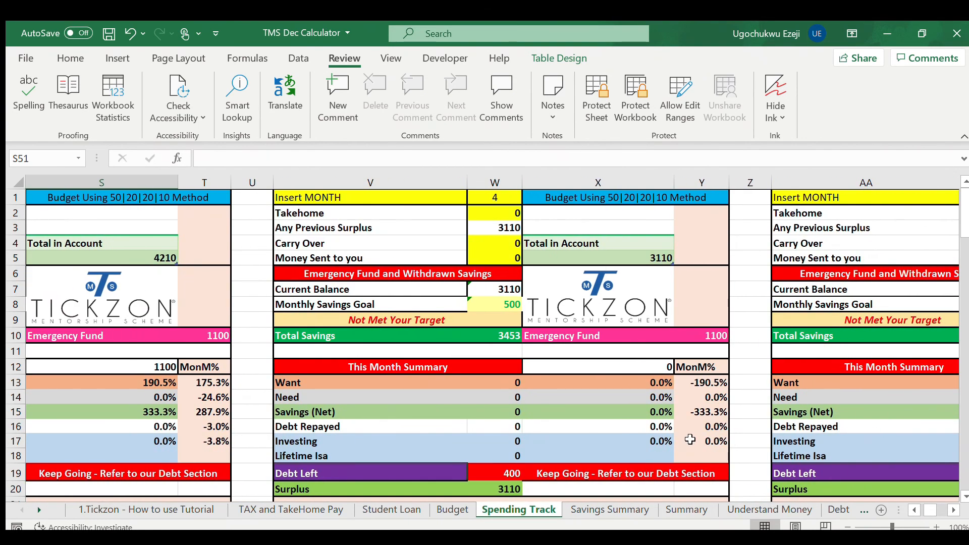
scroll(690, 439, "down", 9)
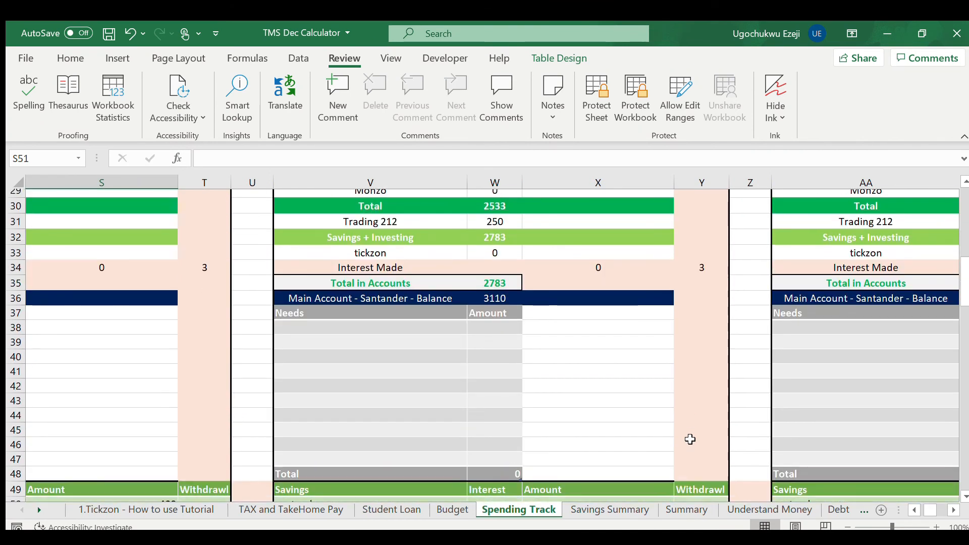
scroll(690, 440, "down", 10)
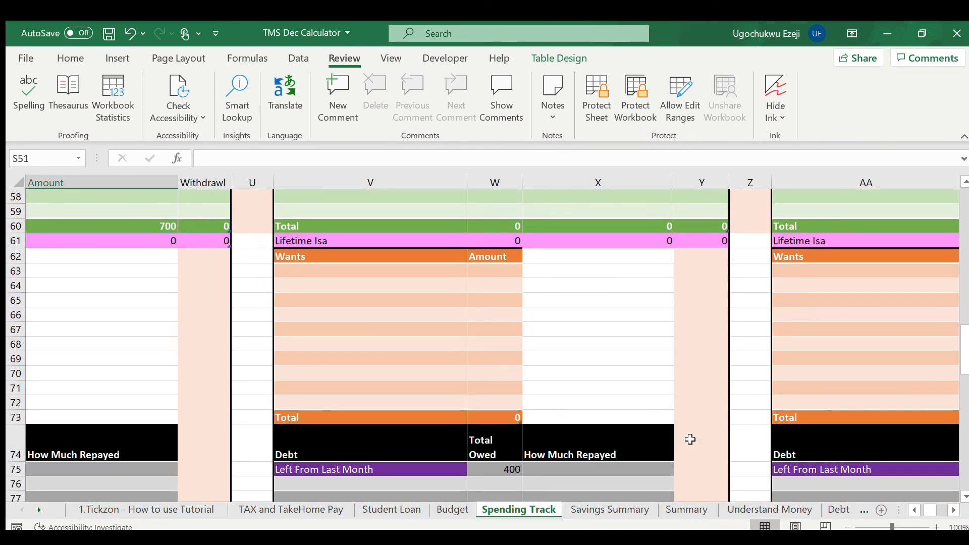
scroll(690, 440, "down", 4)
scroll(690, 440, "up", 20)
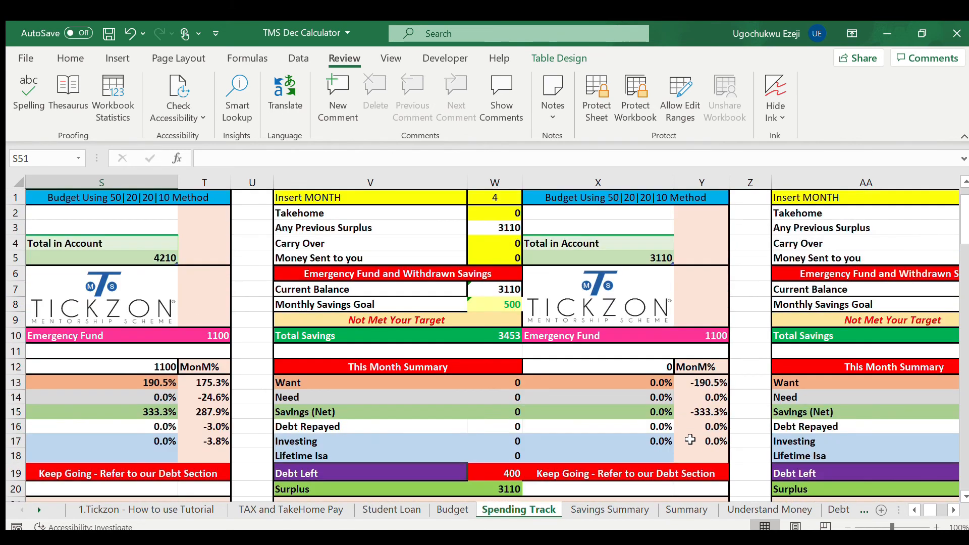
scroll(690, 440, "left", 3)
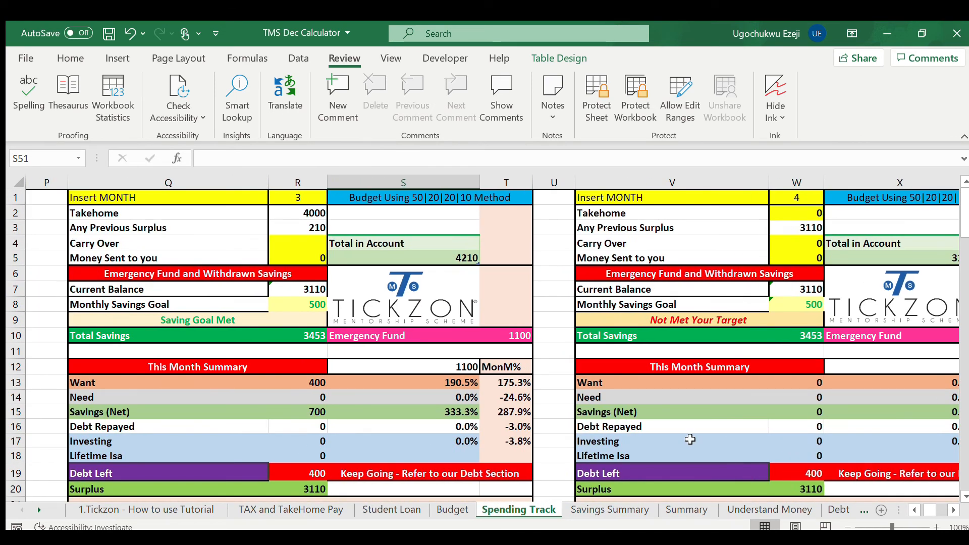
Open the Savings Summary sheet and examine the monthly balances per account and the savings charts
left_click(590, 507)
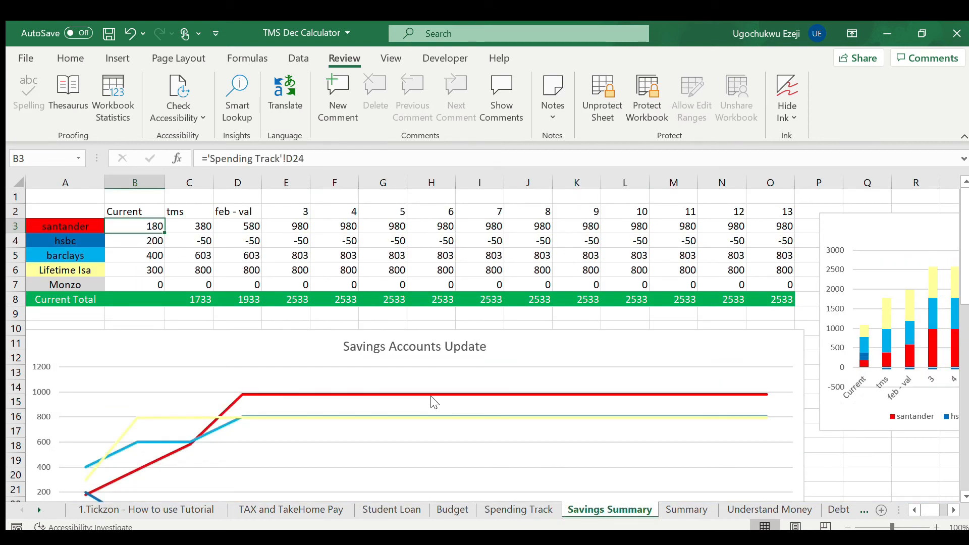
scroll(434, 402, "down", 4)
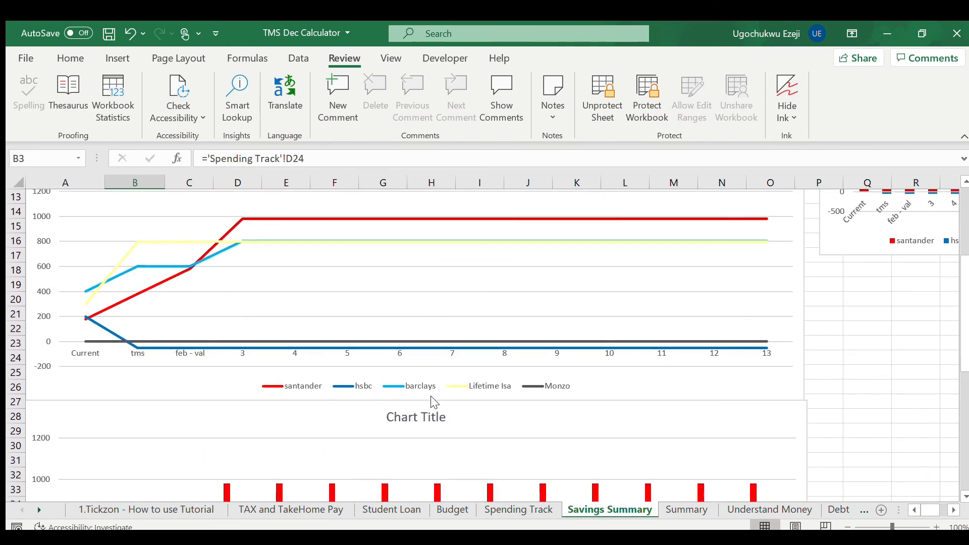
scroll(434, 402, "up", 4)
scroll(434, 402, "right", 3)
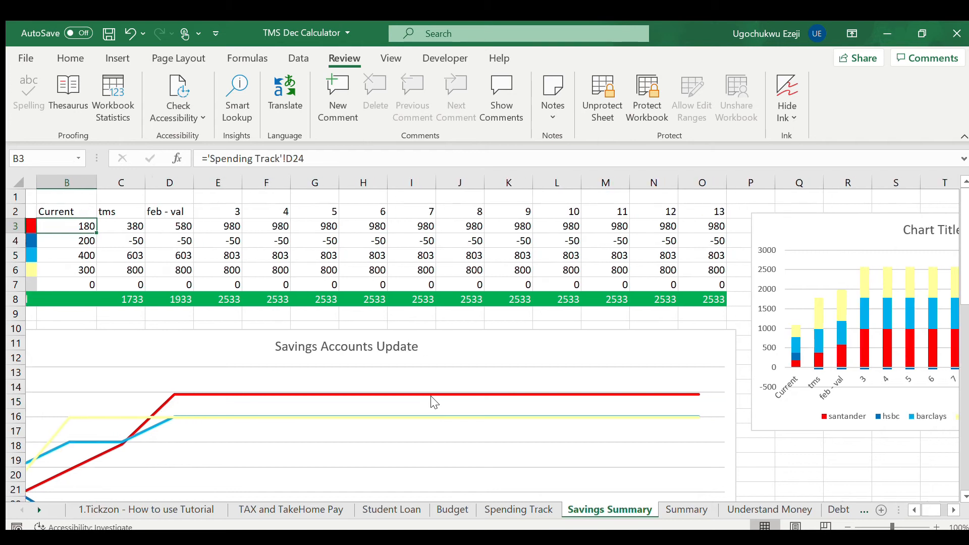
scroll(434, 402, "right", 1)
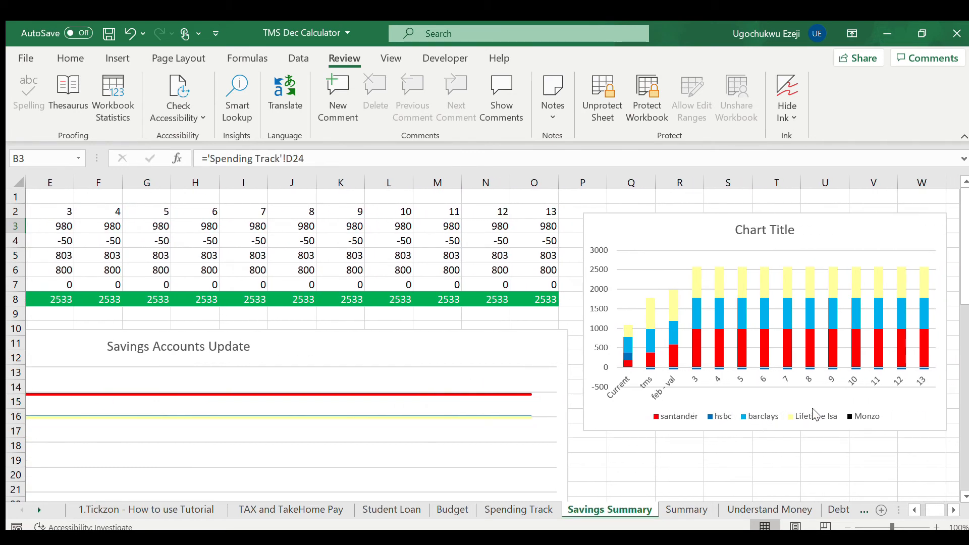
scroll(542, 434, "left", 4)
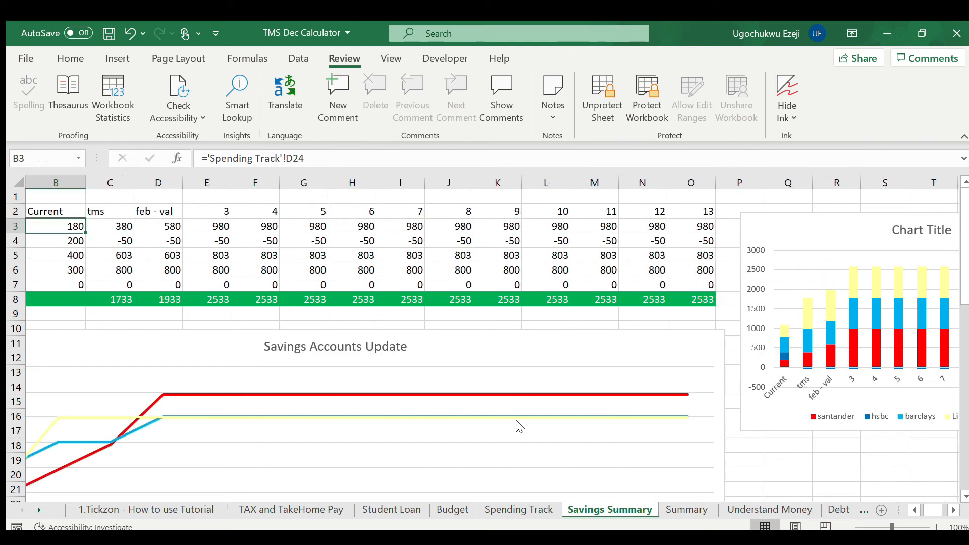
scroll(284, 456, "down", 10)
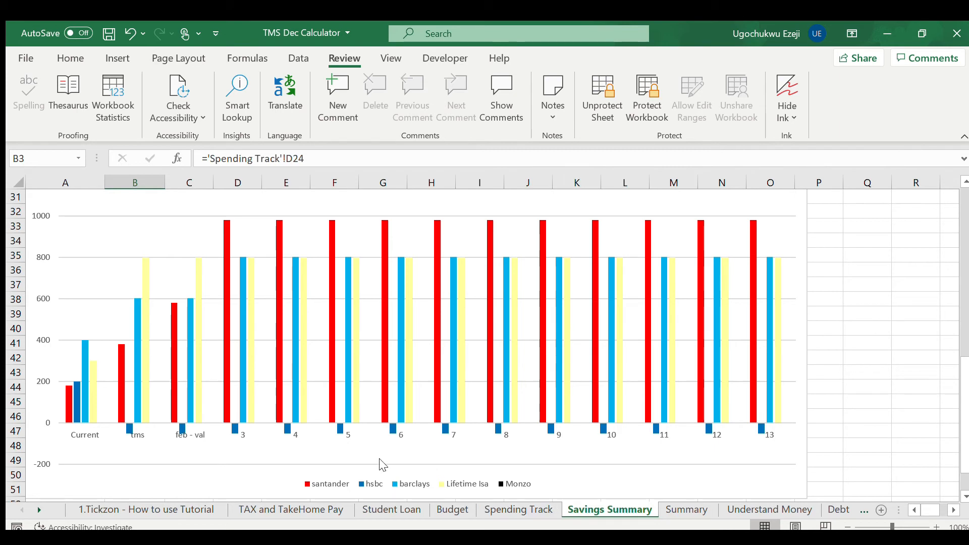
Compare the third month's Account Summary on the Spending Track sheet with the account table and charts on the Savings Summary sheet
left_click(502, 504)
scroll(388, 417, "down", 6)
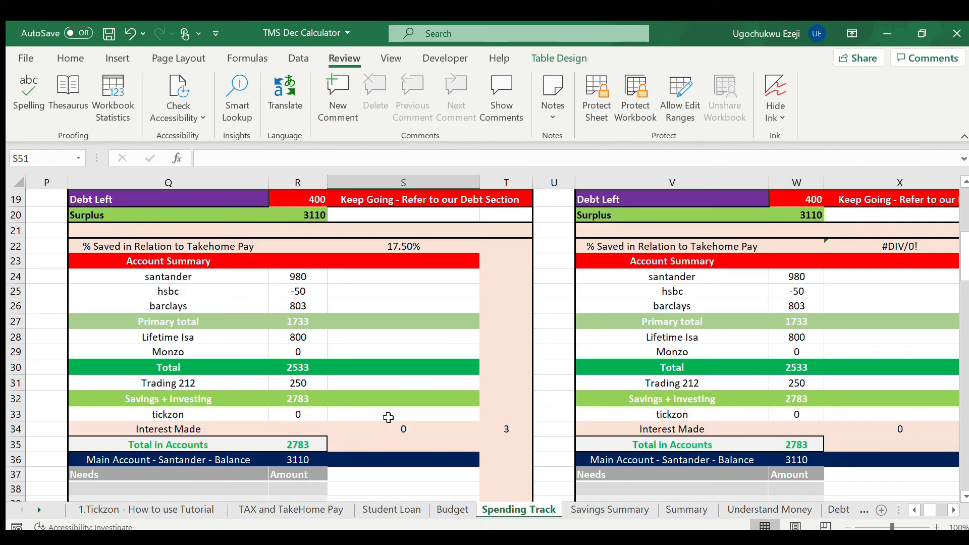
left_click(482, 458)
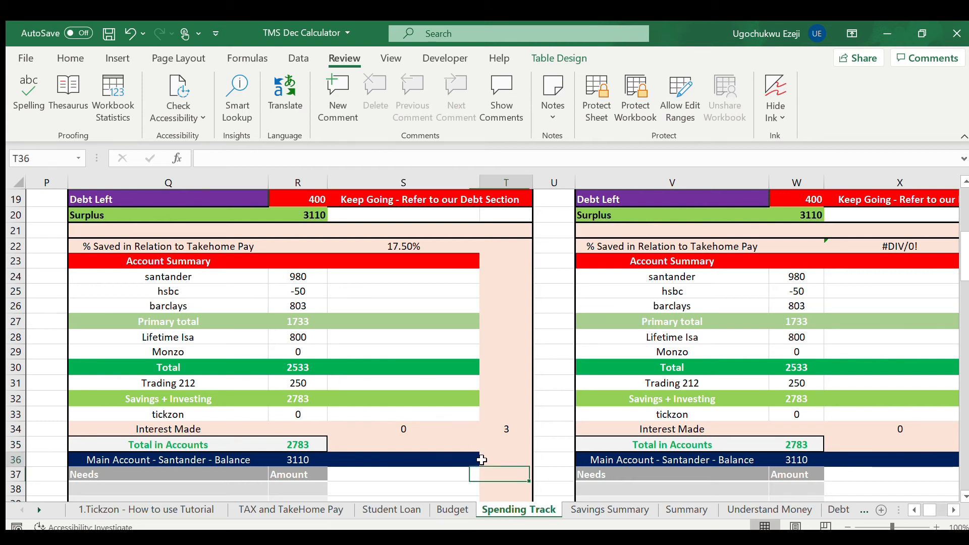
left_click(622, 509)
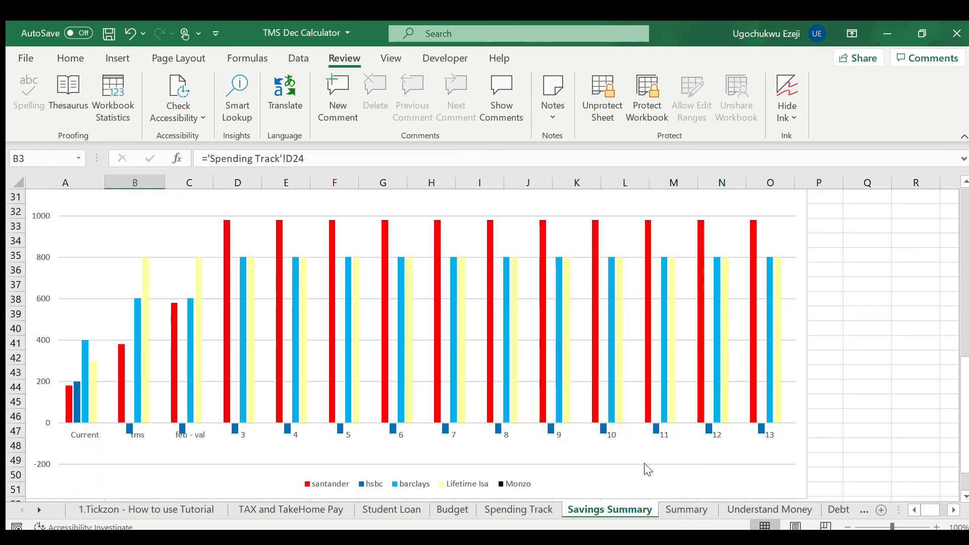
scroll(648, 439, "up", 9)
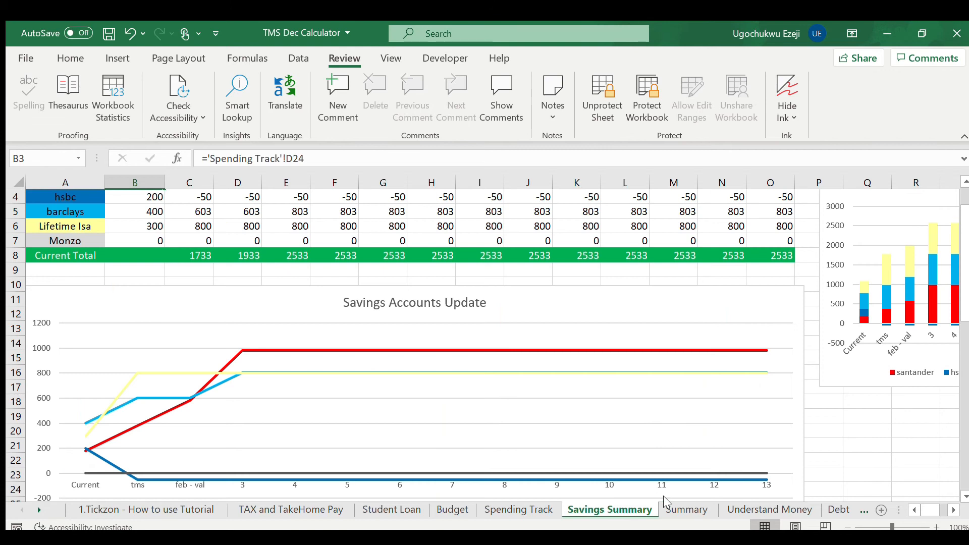
Open the Summary sheet and examine the monthly totals table and the Spending Habit and Saving Habit charts
left_click(688, 510)
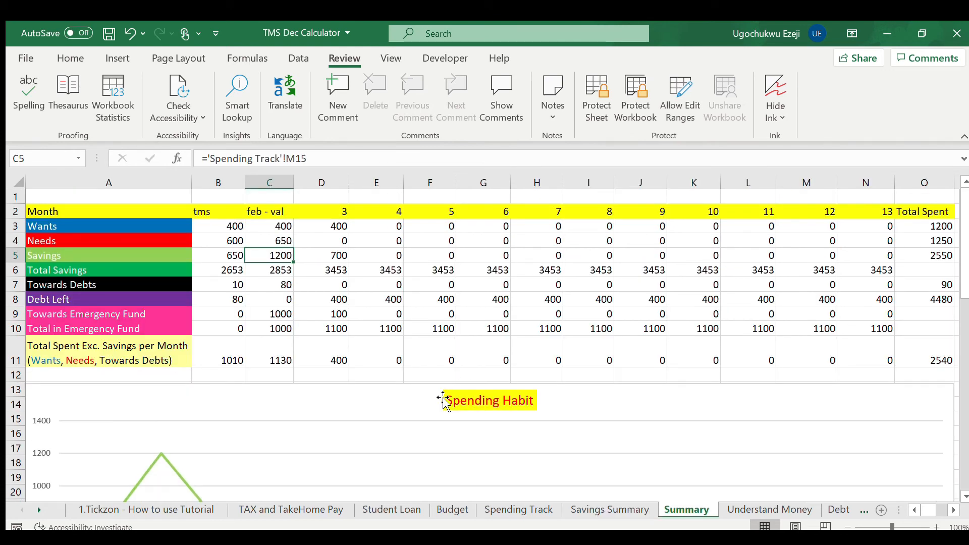
scroll(443, 397, "down", 5)
scroll(443, 396, "up", 1)
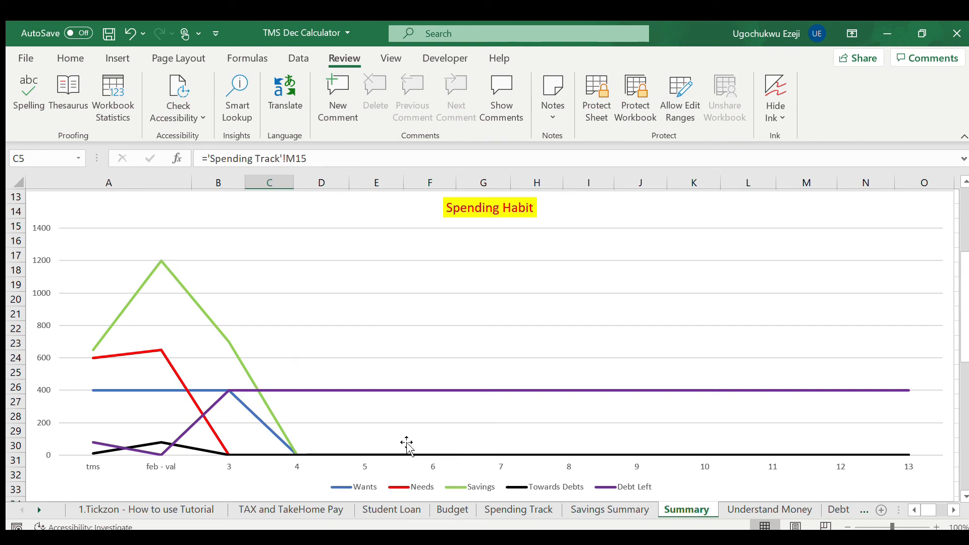
scroll(590, 462, "down", 7)
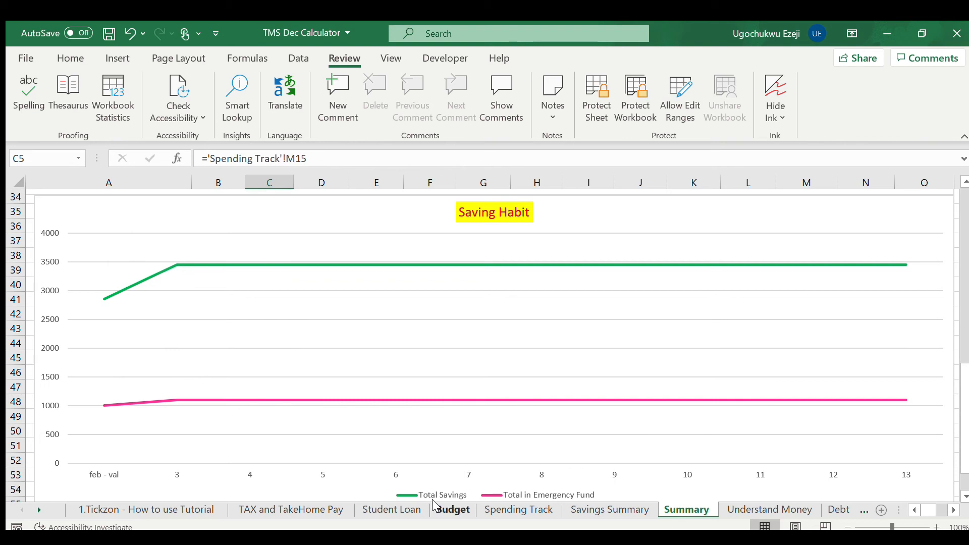
scroll(498, 422, "up", 4)
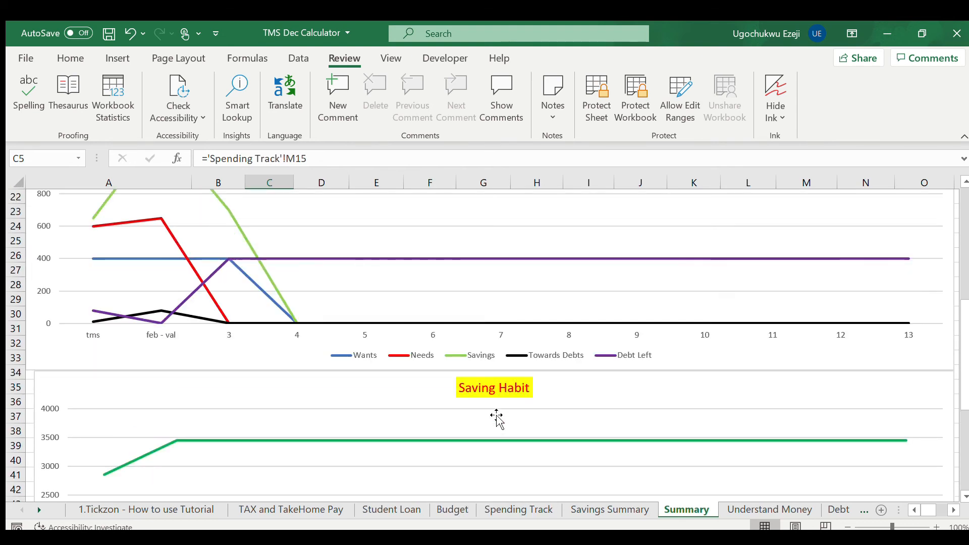
scroll(362, 429, "down", 2)
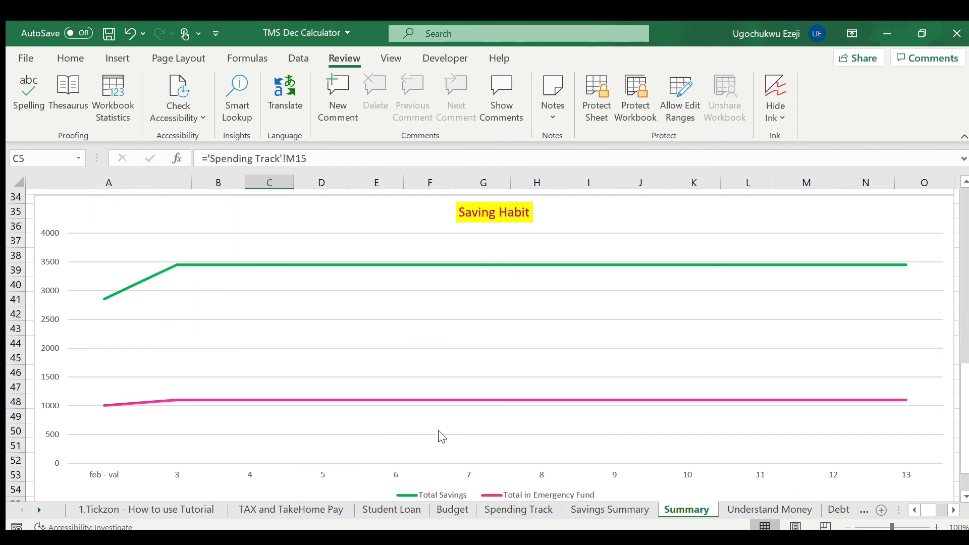
Examine the Summary sheet's monthly totals table and the two Total Spent charts, with and without savings
scroll(439, 434, "up", 11)
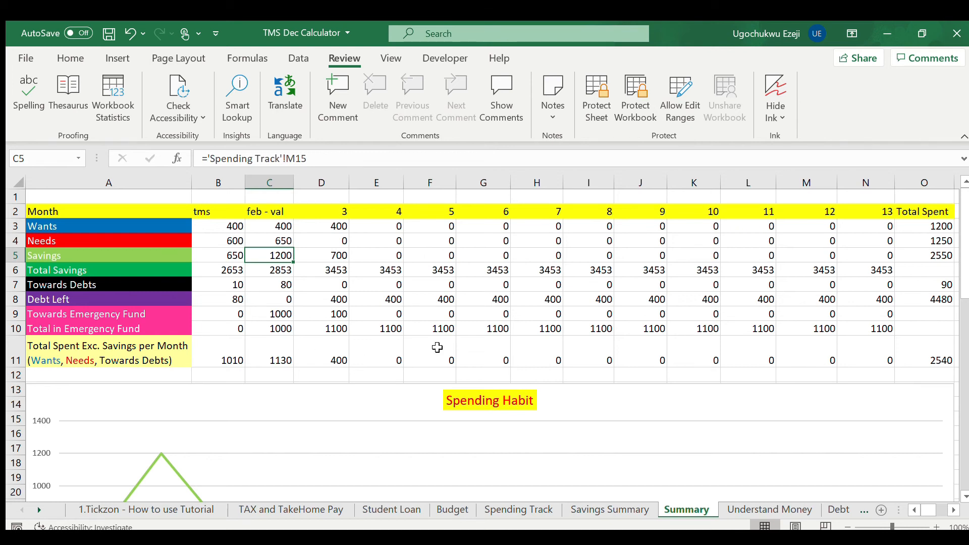
scroll(437, 349, "right", 2)
scroll(437, 347, "right", 3)
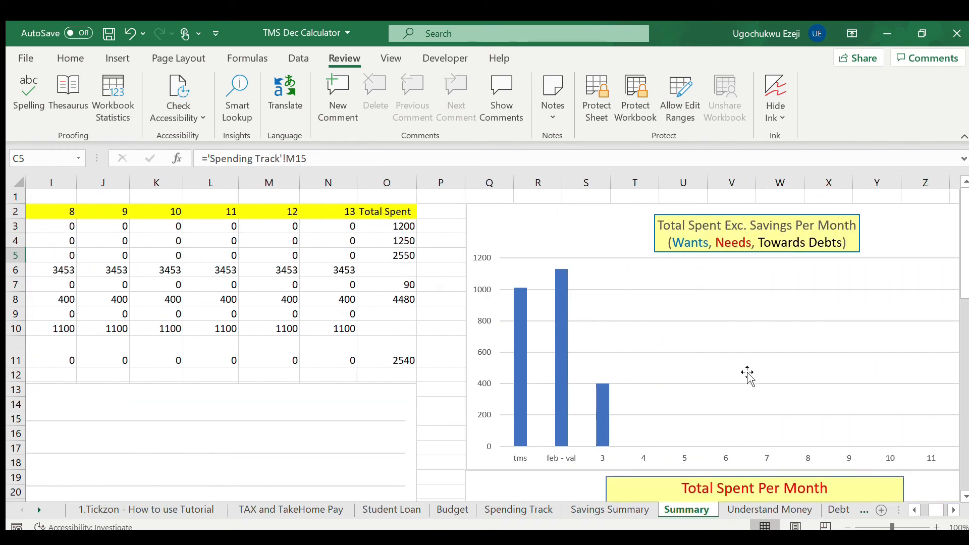
scroll(746, 374, "right", 2)
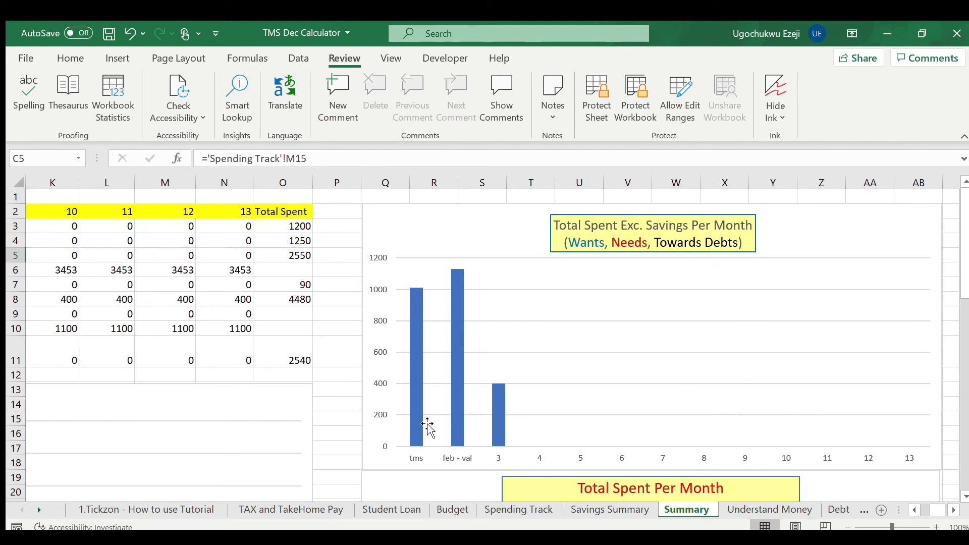
scroll(514, 438, "down", 6)
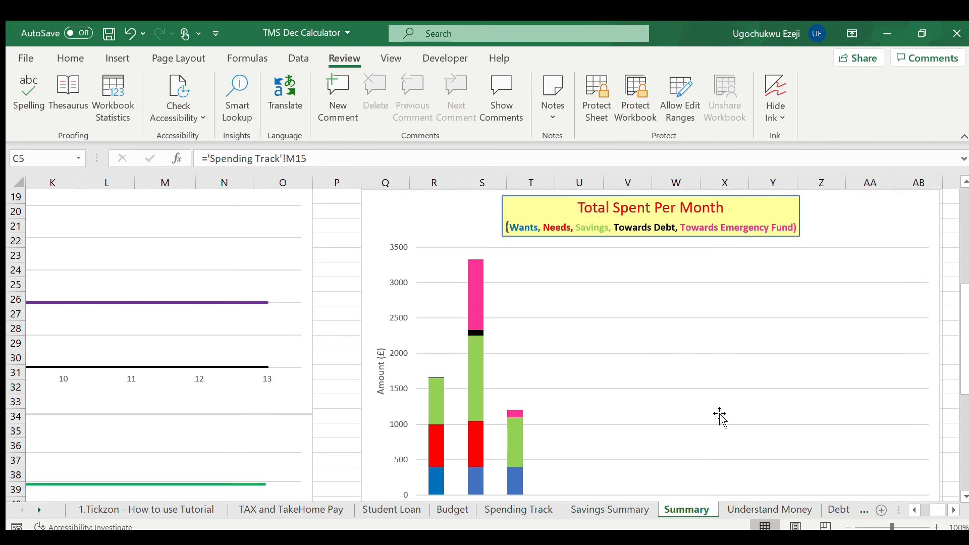
scroll(721, 417, "down", 2)
scroll(720, 417, "up", 1)
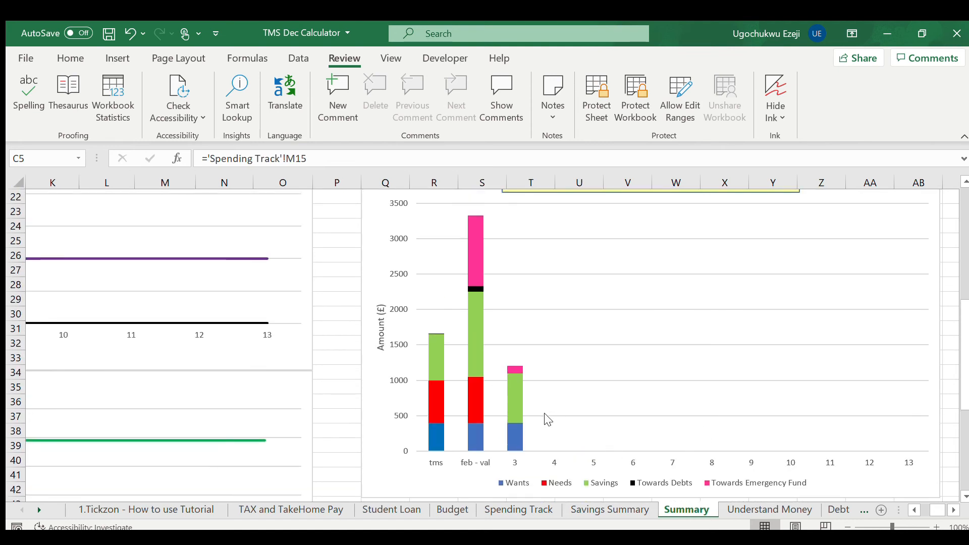
scroll(744, 465, "up", 7)
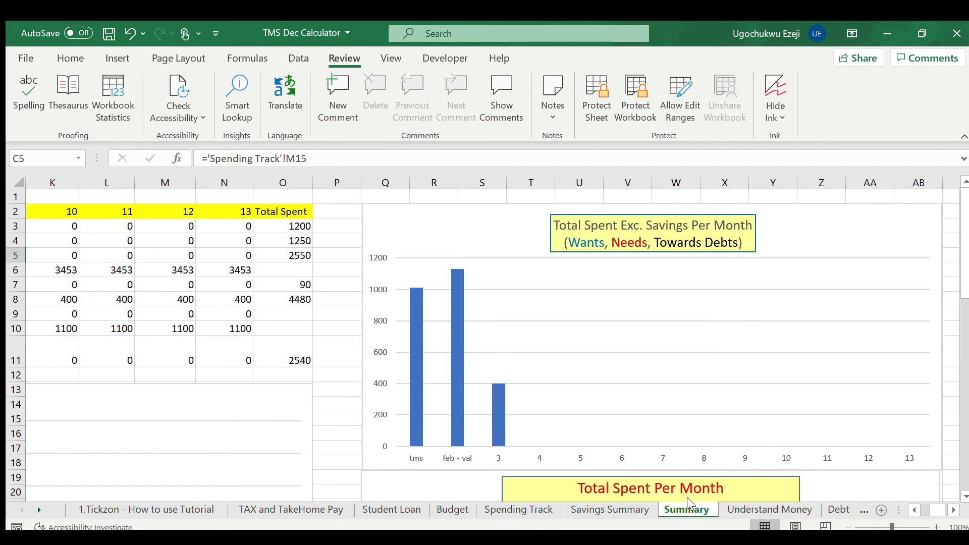
Open the Savings Summary sheet and review the account balances table against the Savings Accounts Update chart
left_click(645, 505)
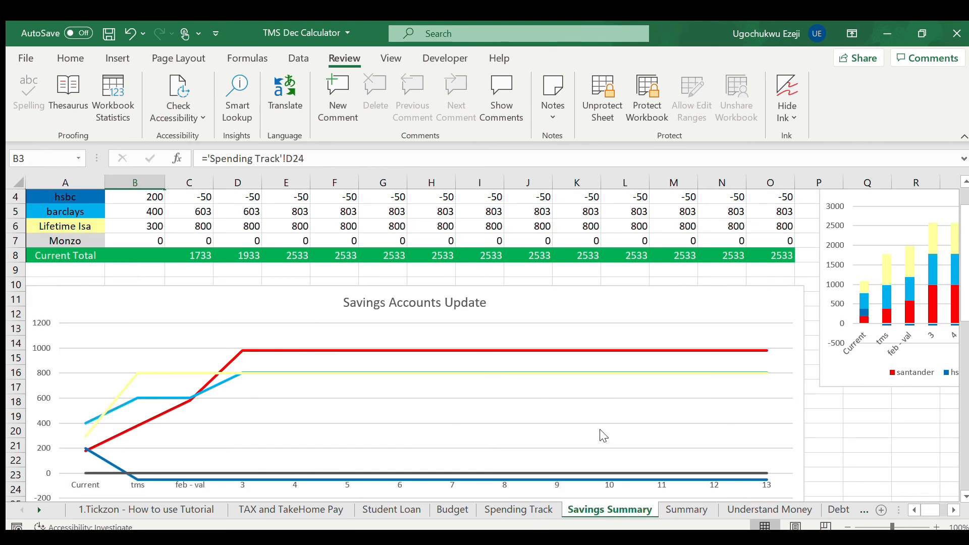
scroll(547, 359, "up", 1)
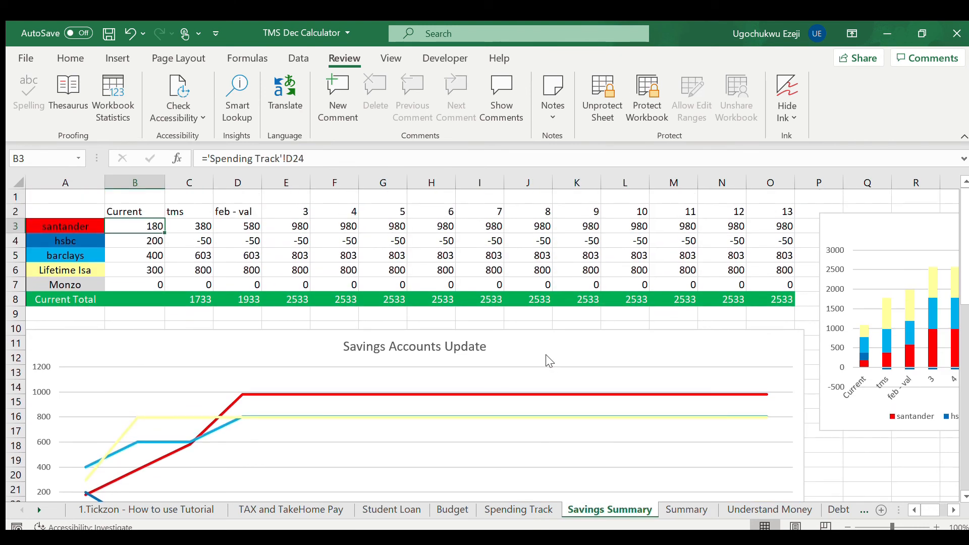
scroll(549, 362, "down", 3)
scroll(481, 333, "up", 1)
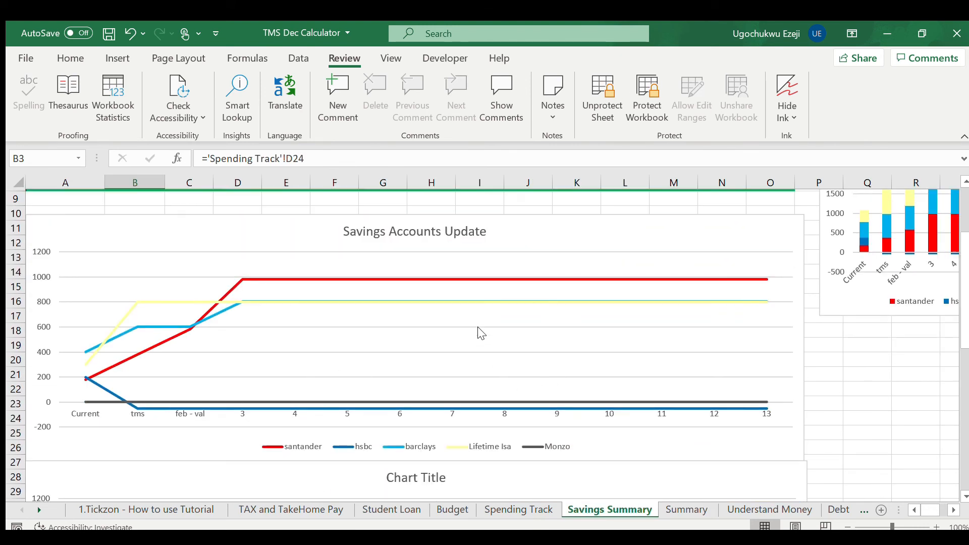
scroll(481, 333, "up", 3)
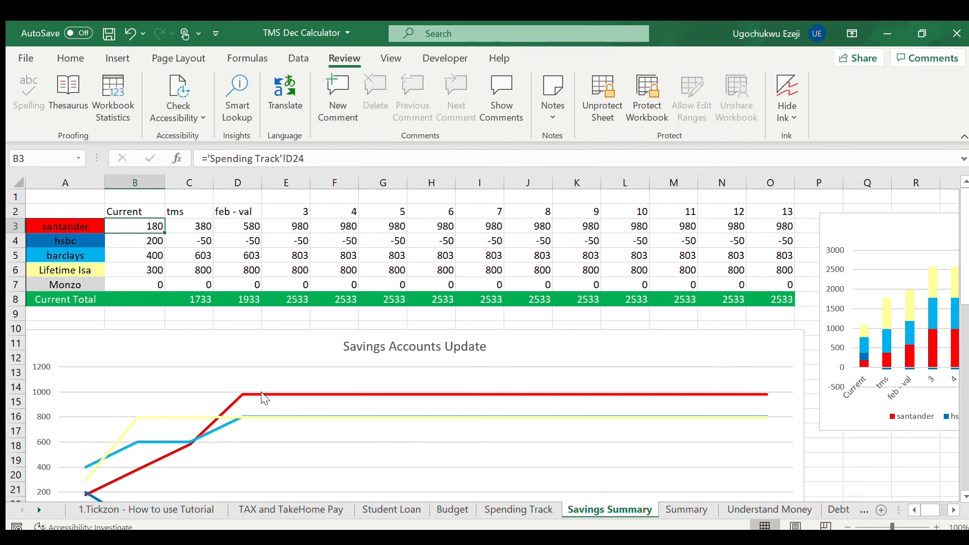
scroll(265, 399, "down", 4)
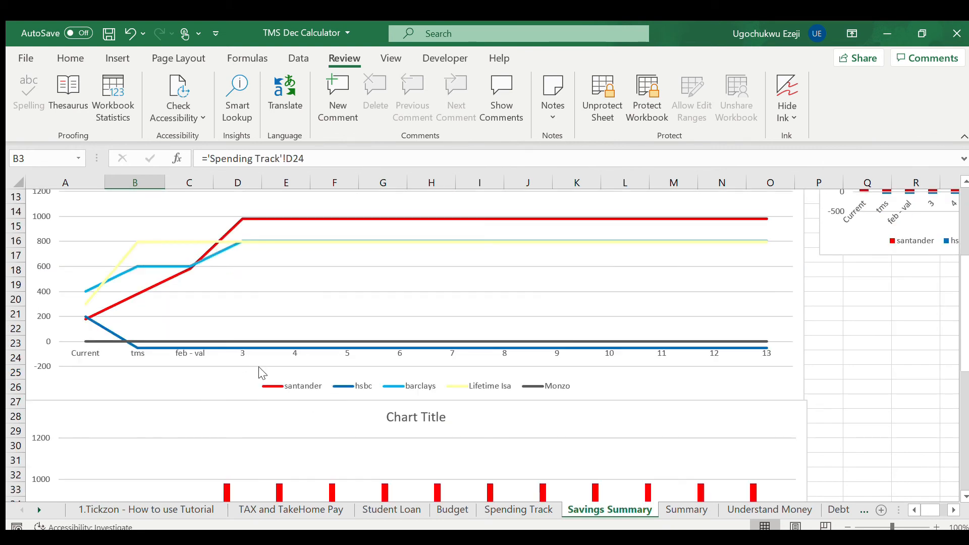
scroll(241, 316, "up", 2)
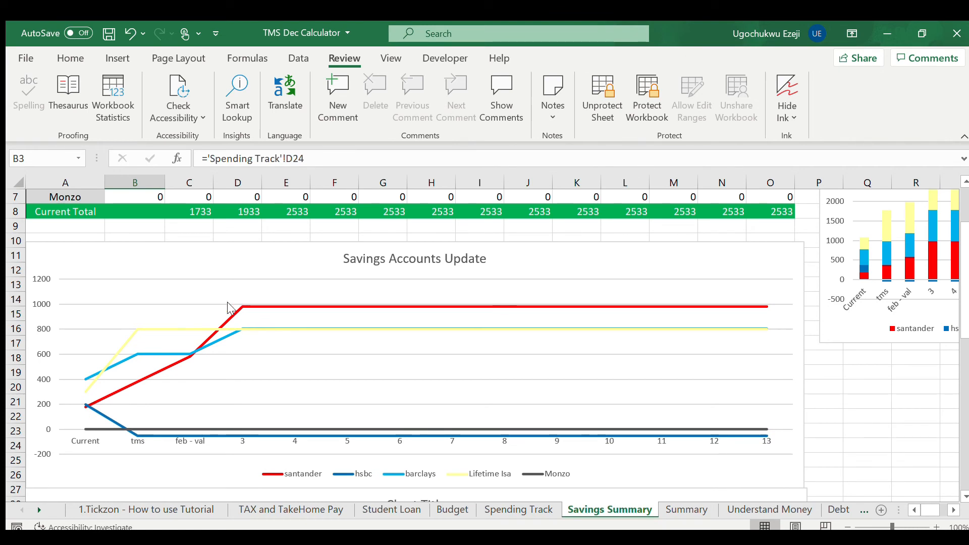
In the Spending Track sheet, enter a santander savings amount of 500 in the fourth month's Savings table
left_click(519, 510)
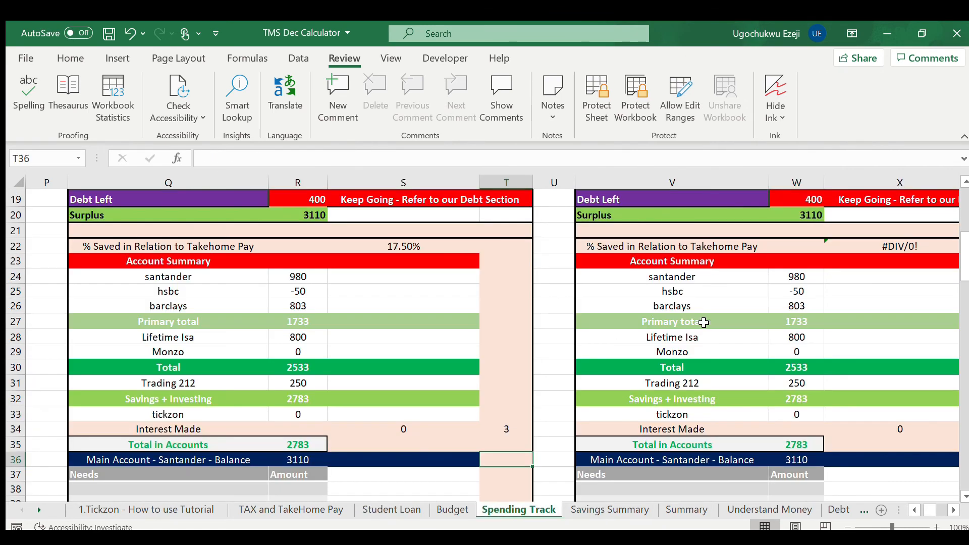
scroll(704, 322, "up", 6)
scroll(703, 322, "right", 1)
scroll(704, 323, "left", 4)
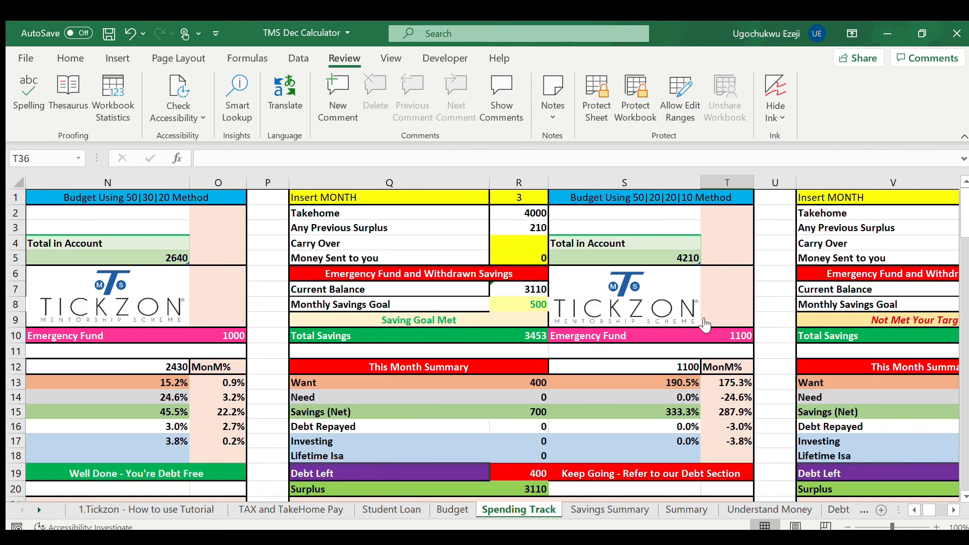
scroll(706, 324, "down", 14)
scroll(705, 325, "right", 1)
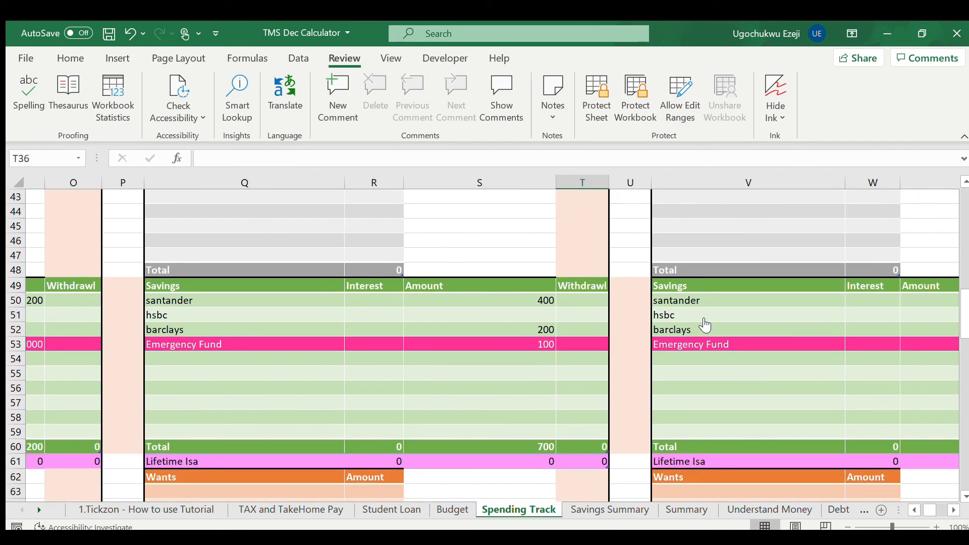
scroll(705, 325, "right", 2)
left_click(840, 299)
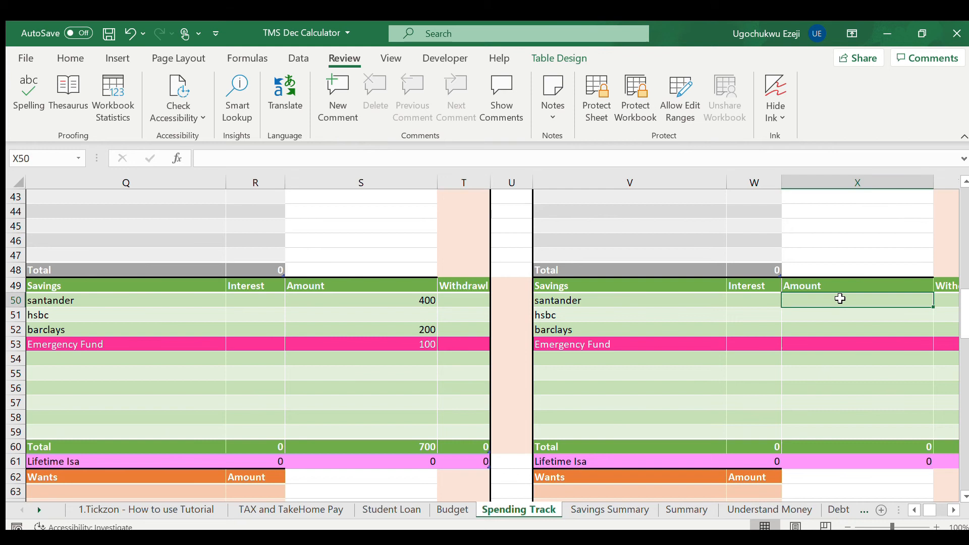
type("500")
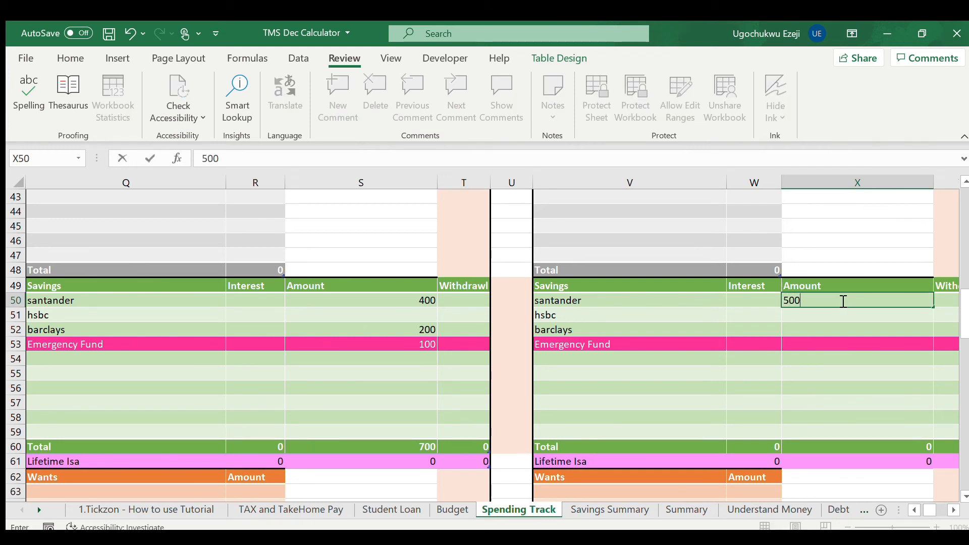
key("Return")
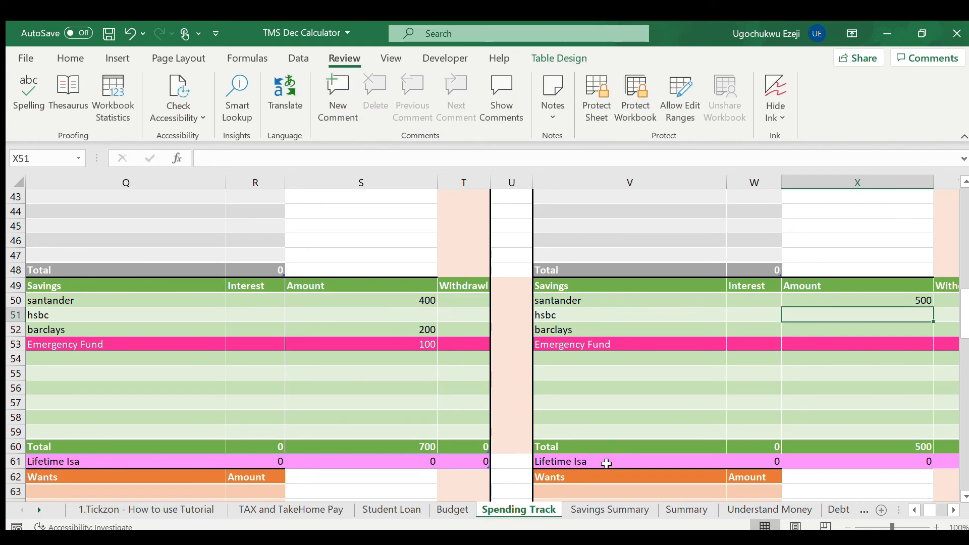
Check how the fourth month's santander deposit affects the tables and charts on the Savings Summary and Summary sheets
left_click(635, 511)
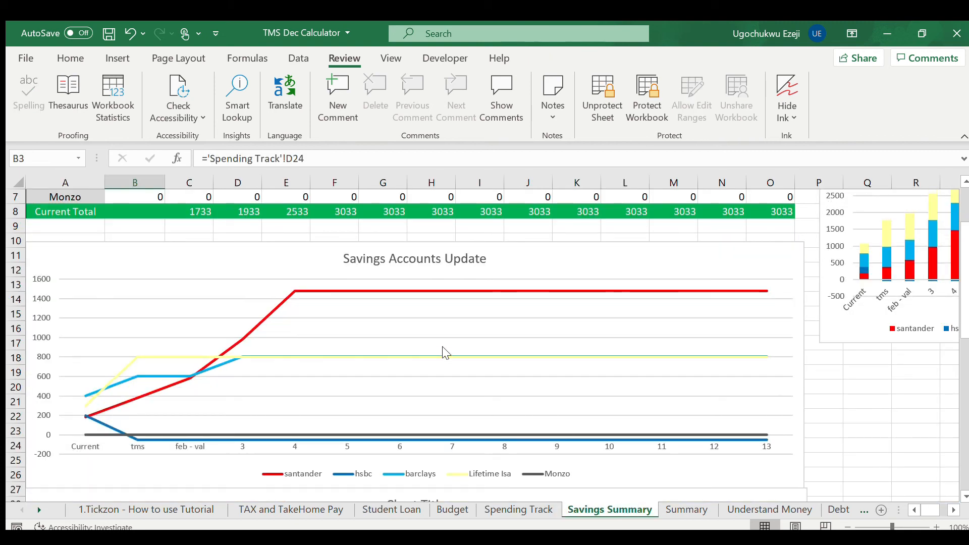
left_click(684, 511)
scroll(566, 411, "down", 3)
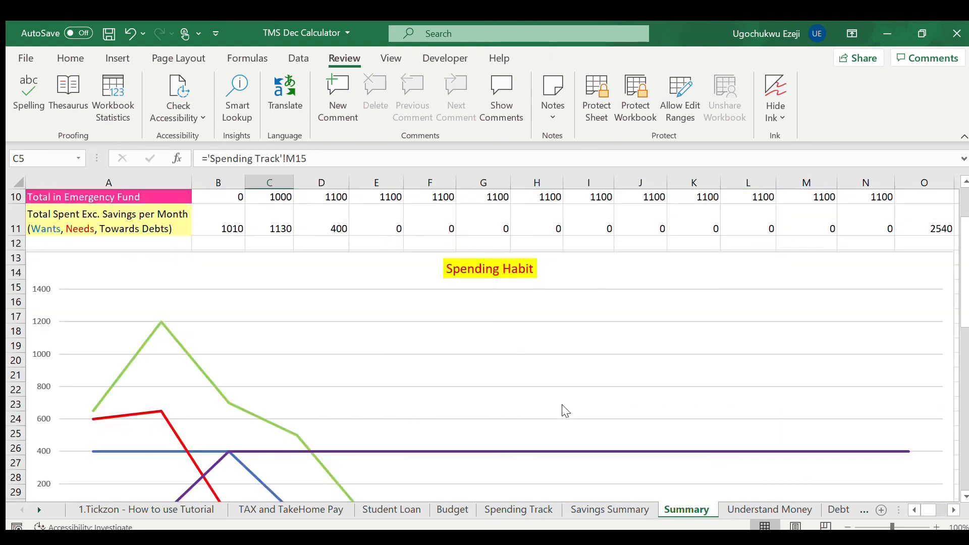
scroll(563, 406, "down", 3)
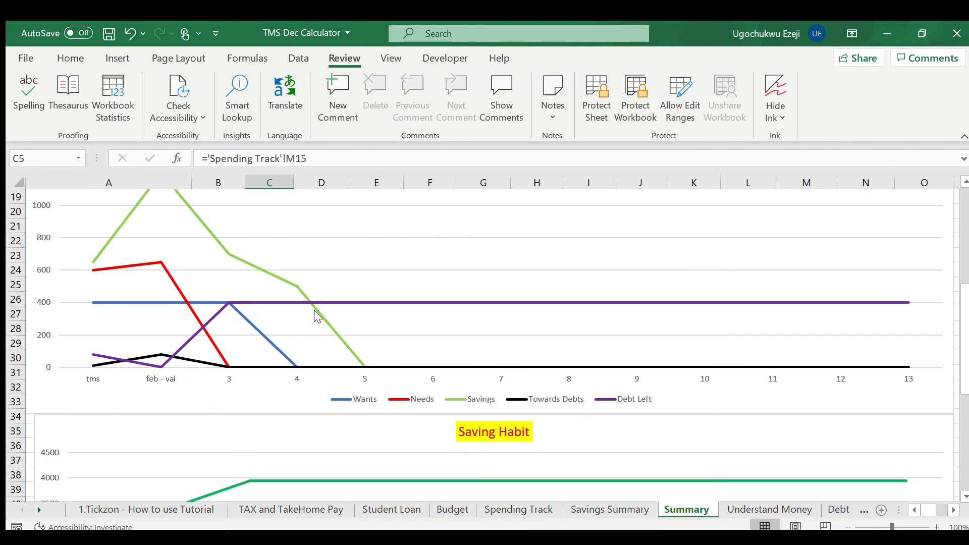
scroll(346, 353, "down", 4)
scroll(349, 354, "up", 4)
scroll(349, 354, "up", 6)
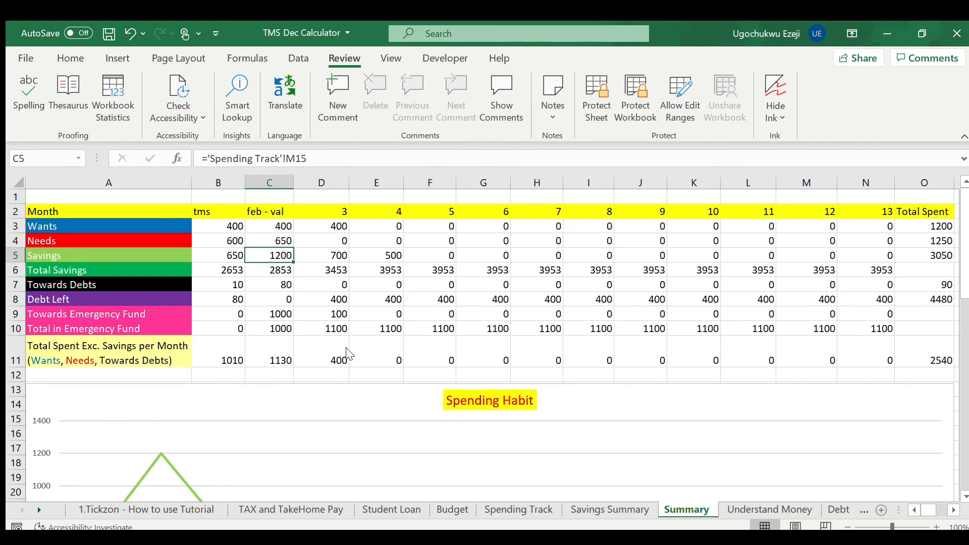
scroll(348, 355, "right", 5)
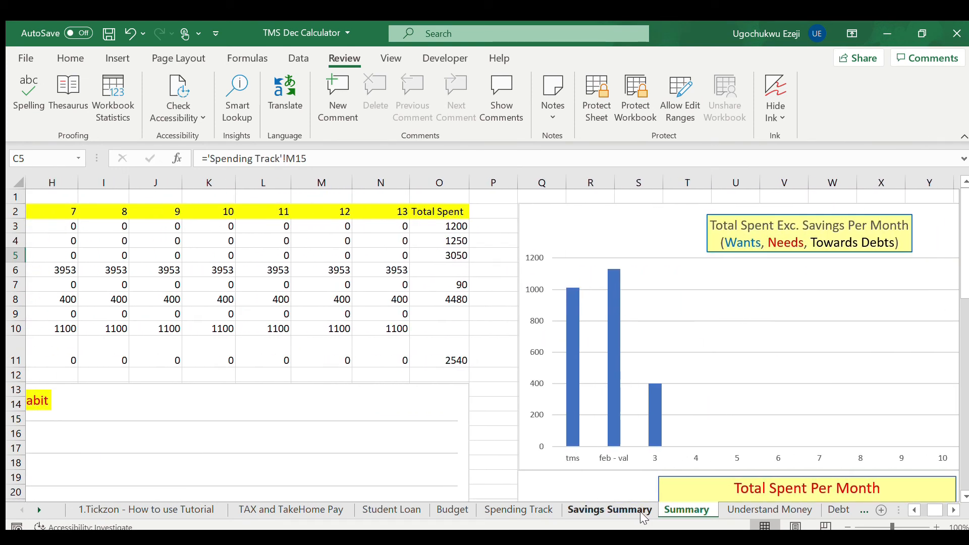
left_click(641, 514)
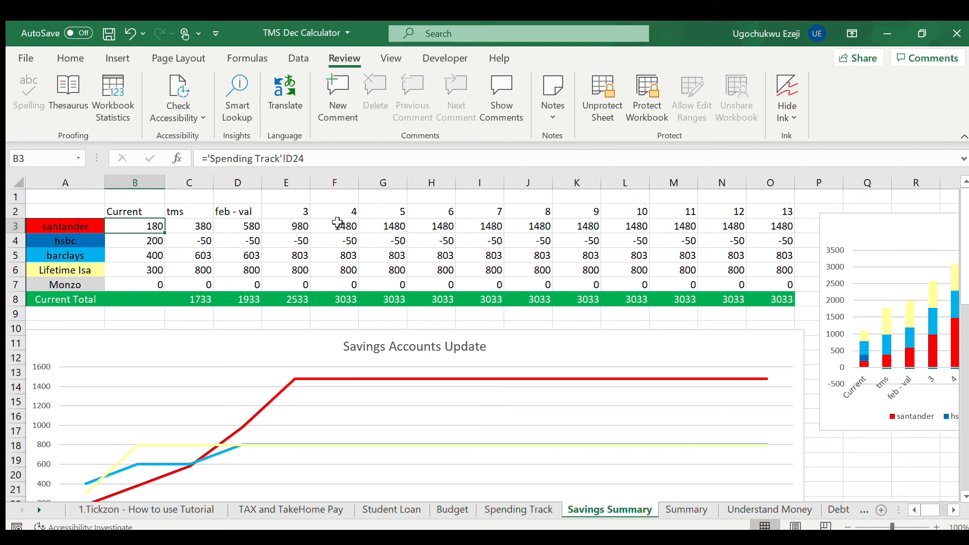
left_click(303, 225)
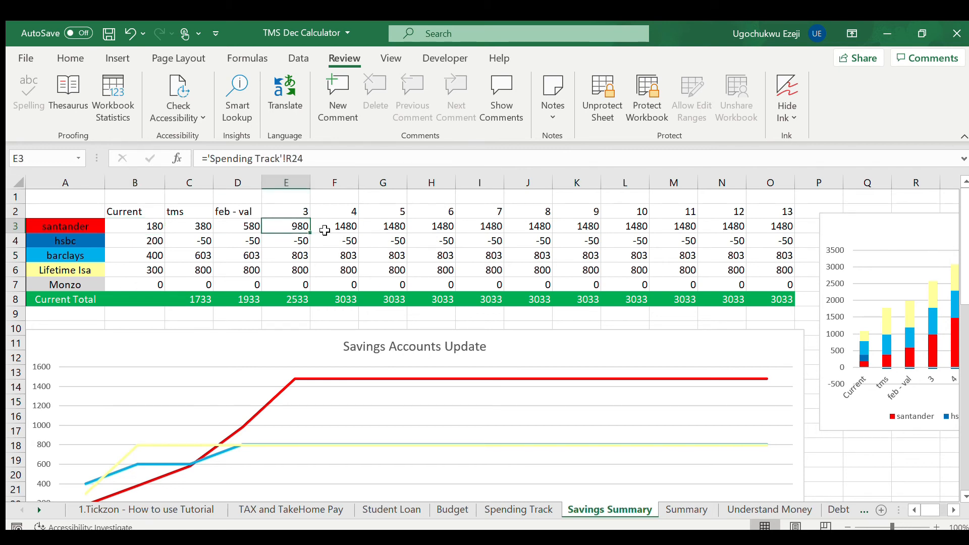
In the fourth month's Spending Track block, clear the santander savings amount and enter a santander withdrawal of 500
left_click(518, 509)
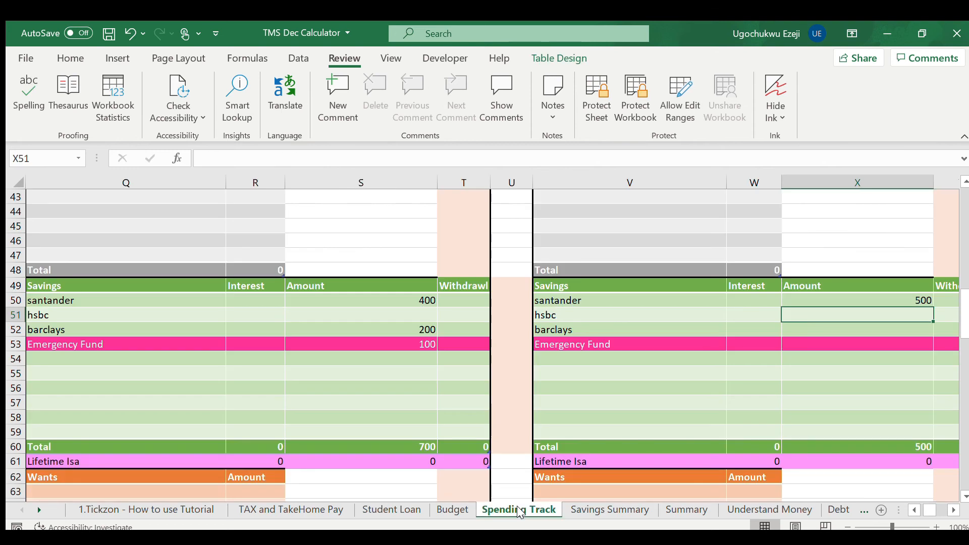
left_click(891, 299)
key("Delete")
key("Right")
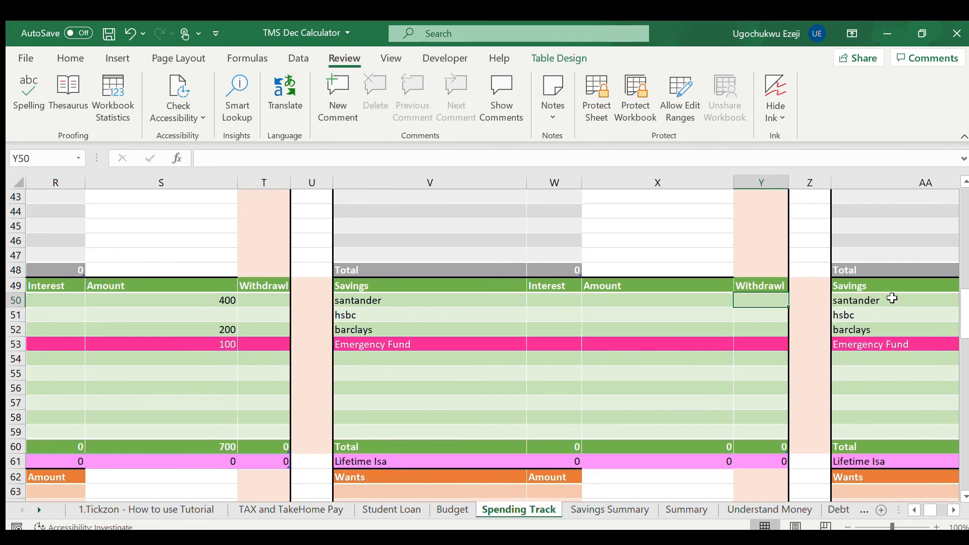
type("500")
key("Return")
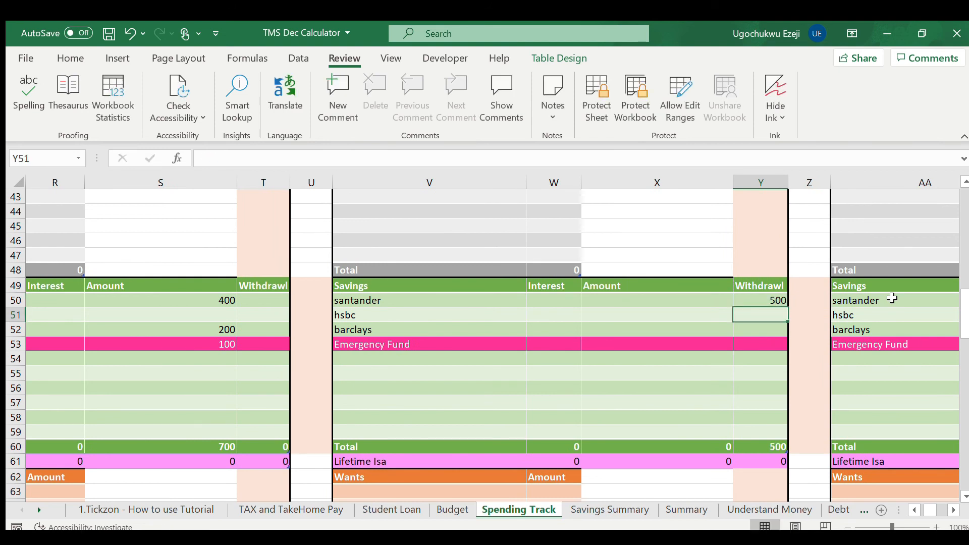
Examine how the fourth month's santander withdrawal changes the balances table, line chart and bar charts on the Savings Summary sheet
left_click(609, 510)
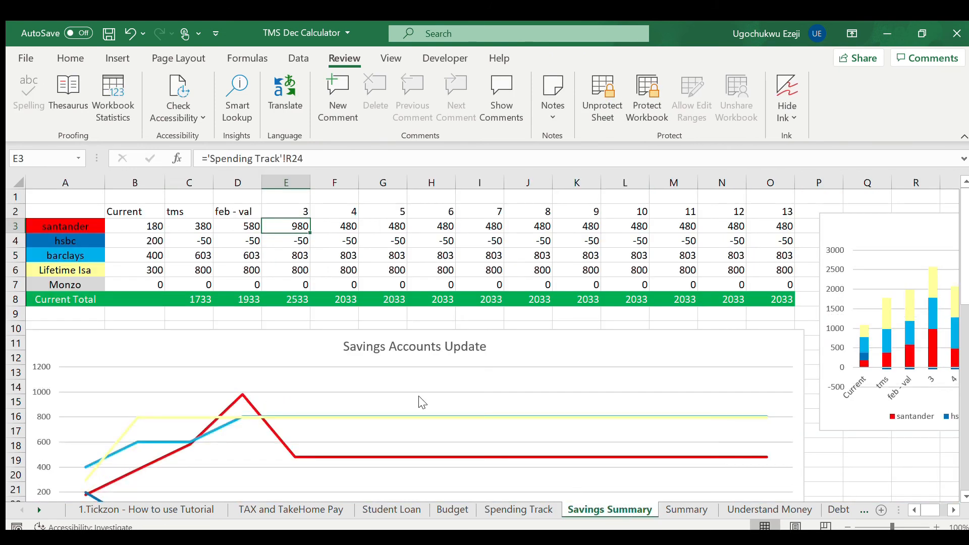
scroll(386, 391, "down", 5)
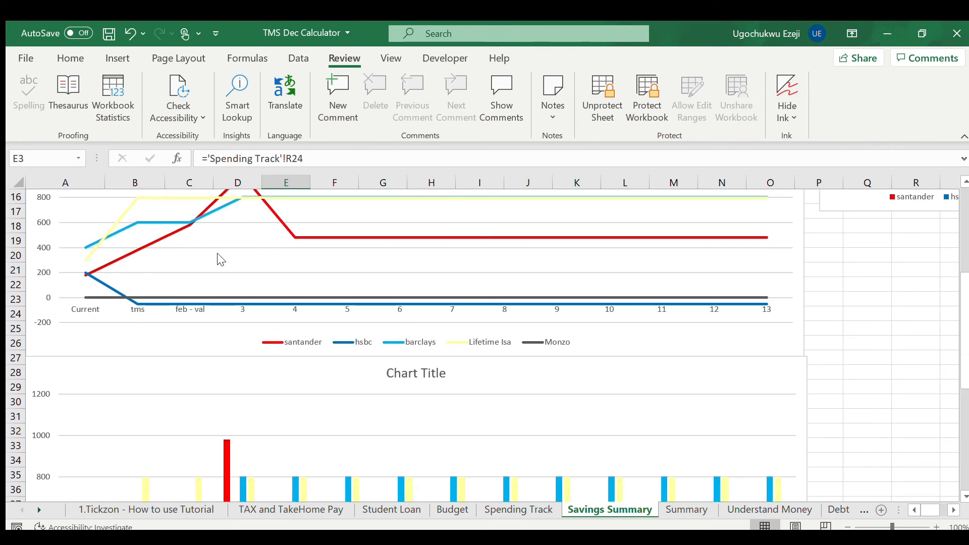
scroll(220, 259, "down", 1)
scroll(221, 259, "up", 6)
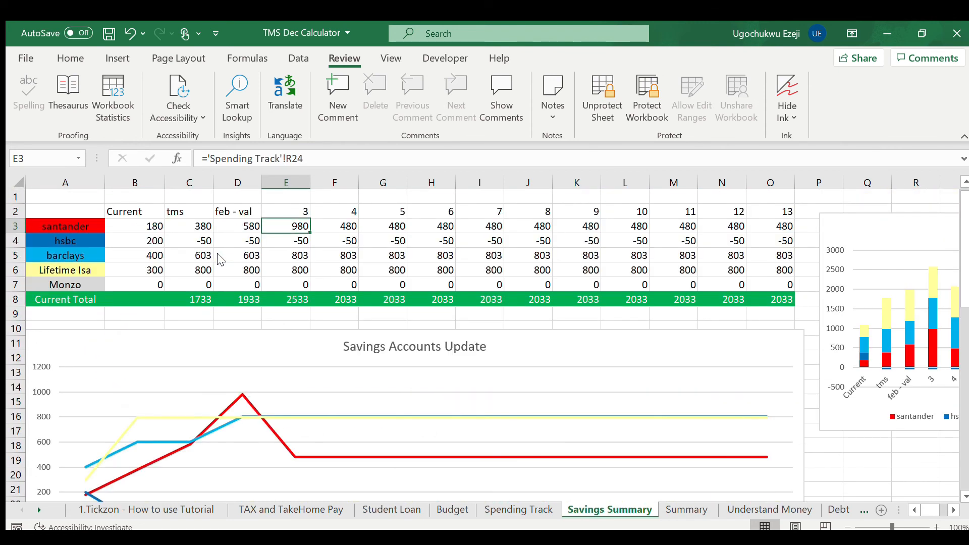
scroll(220, 259, "right", 1)
scroll(221, 259, "right", 4)
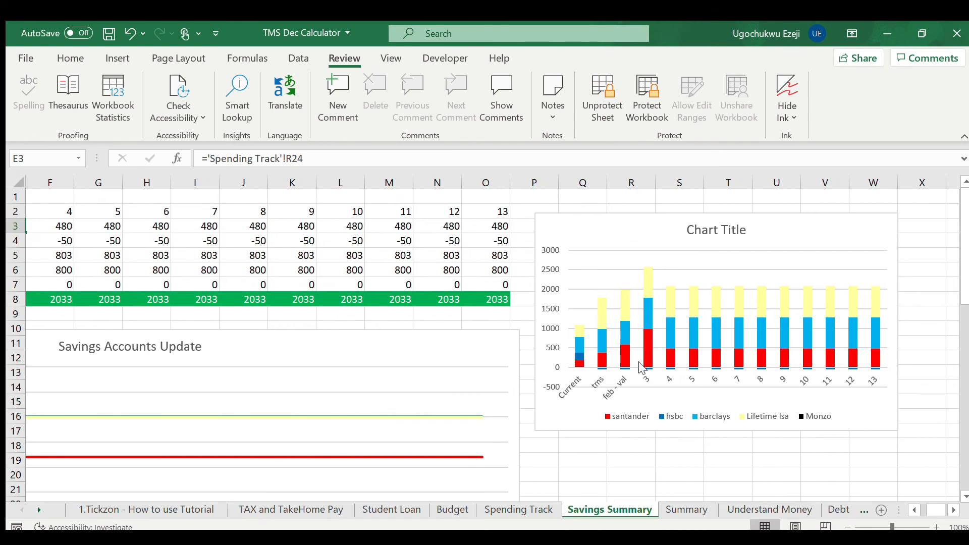
scroll(674, 354, "left", 5)
scroll(674, 353, "down", 4)
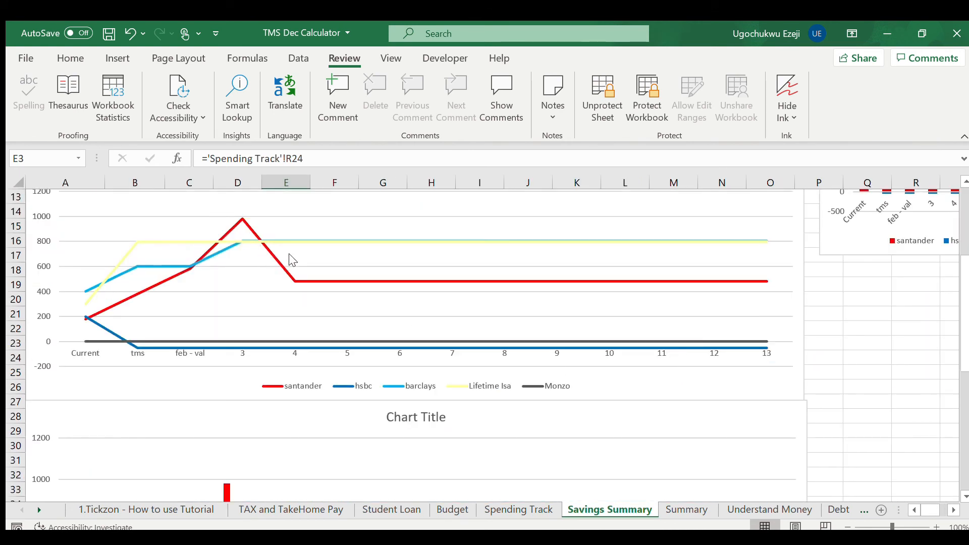
scroll(344, 290, "up", 4)
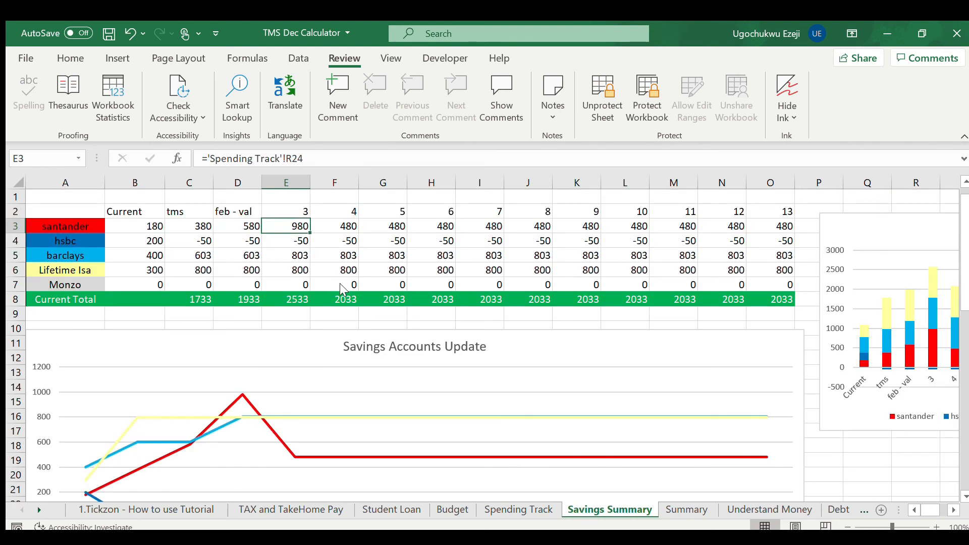
scroll(343, 290, "right", 8)
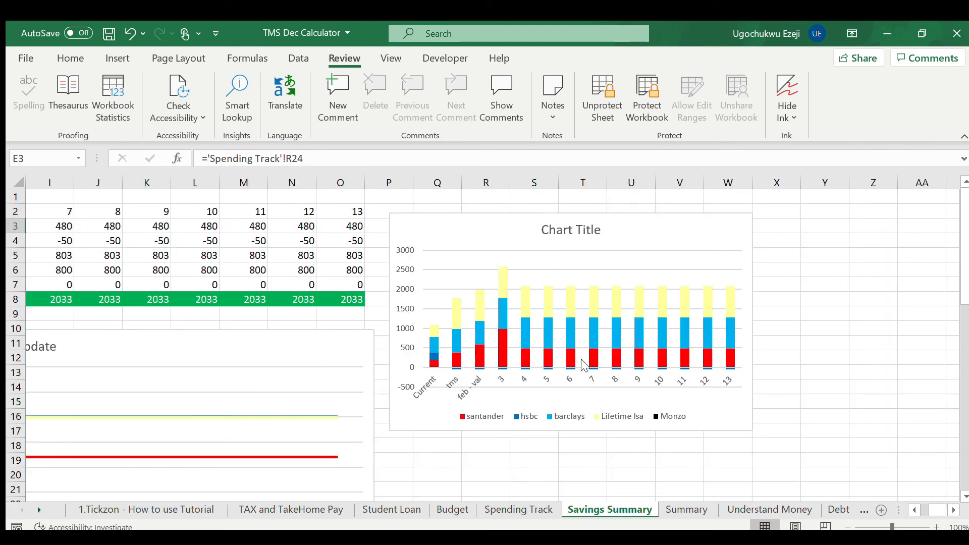
Review the Summary sheet's monthly table and its Total Spent Exc. Savings and Total Spent Per Month bar charts
left_click(686, 511)
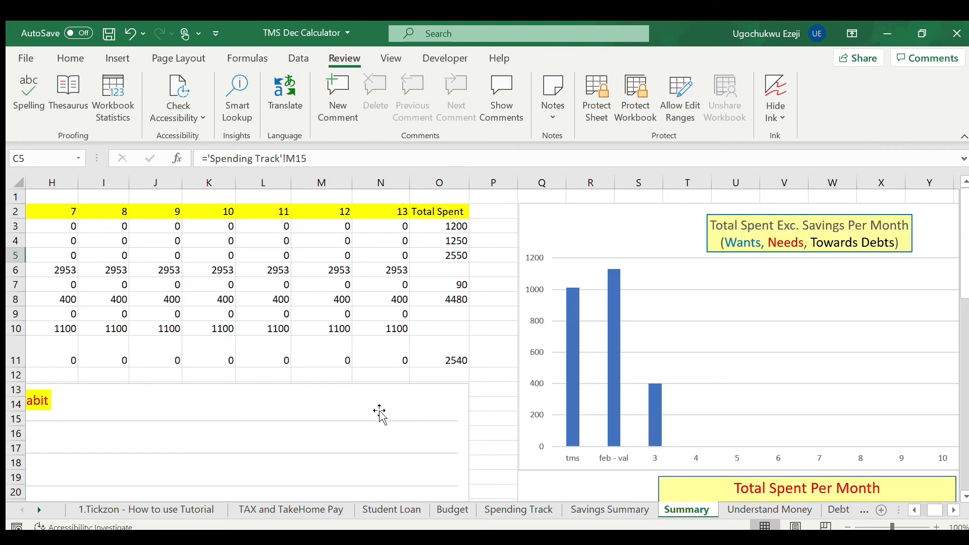
scroll(379, 411, "left", 5)
scroll(379, 413, "right", 6)
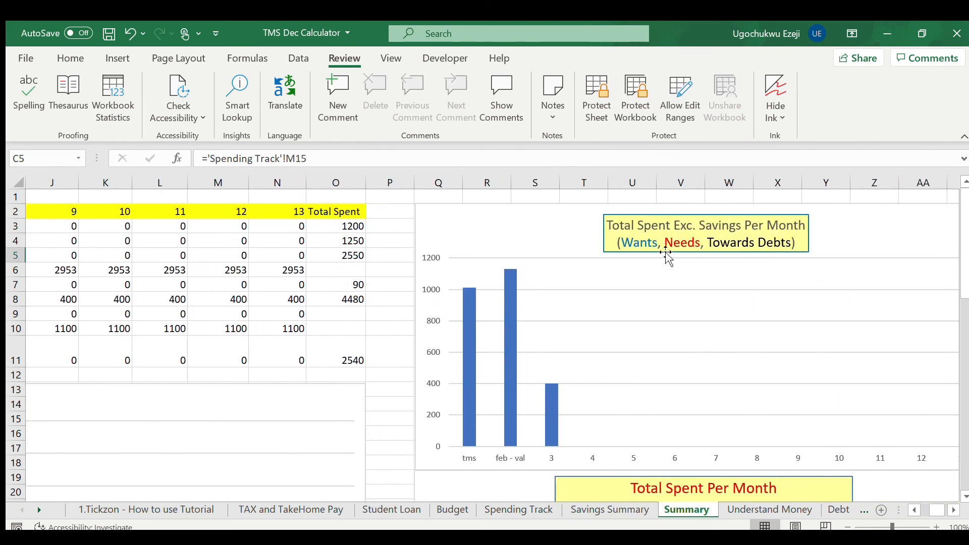
scroll(662, 345, "down", 3)
scroll(662, 346, "down", 4)
scroll(661, 344, "up", 2)
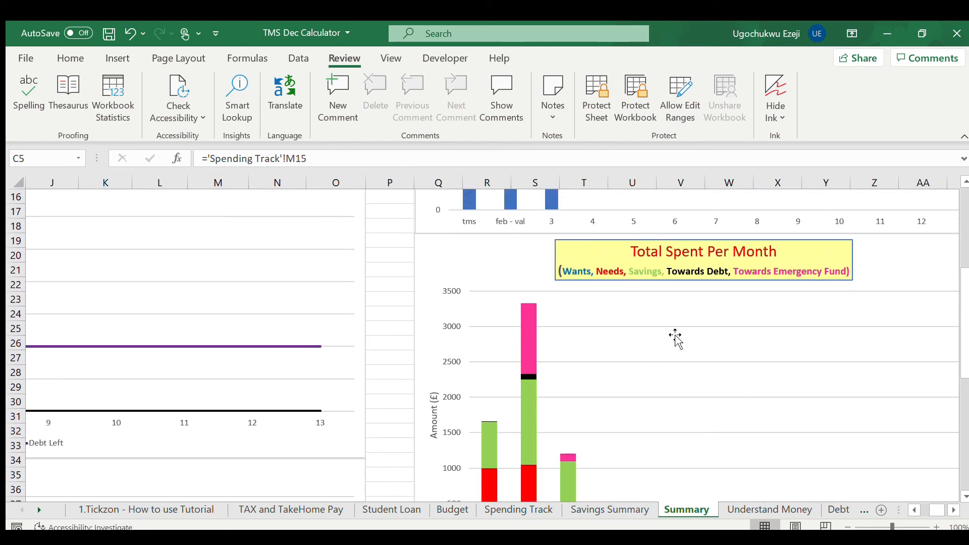
Read the video and resource links on the Understand Money sheet and the guidance on the Debt and FAQs sheets
left_click(751, 508)
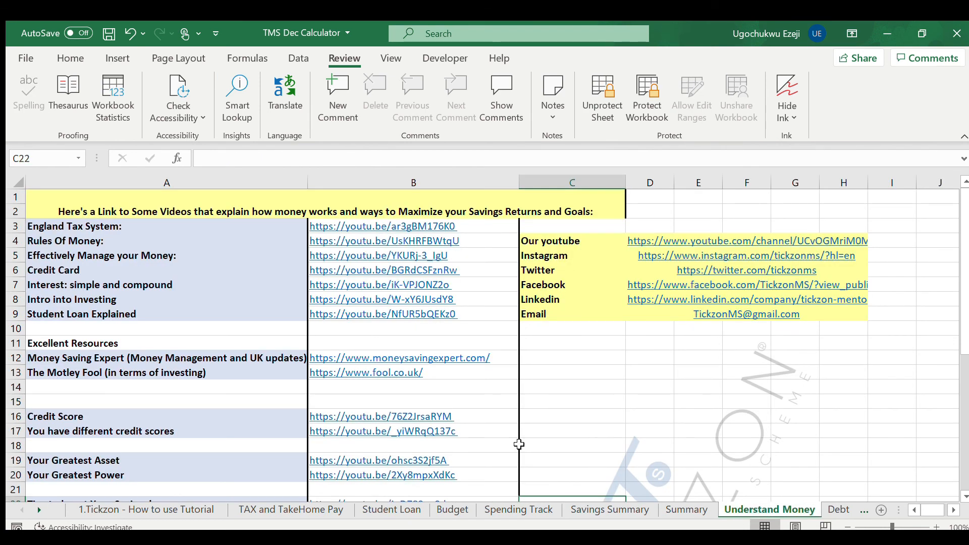
scroll(519, 444, "down", 5)
scroll(519, 444, "up", 5)
scroll(519, 444, "down", 1)
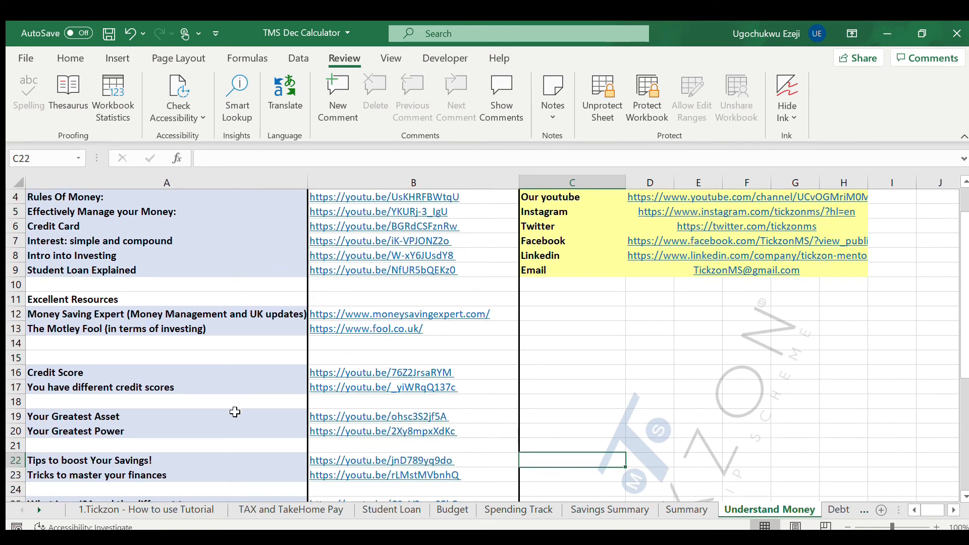
scroll(233, 410, "up", 1)
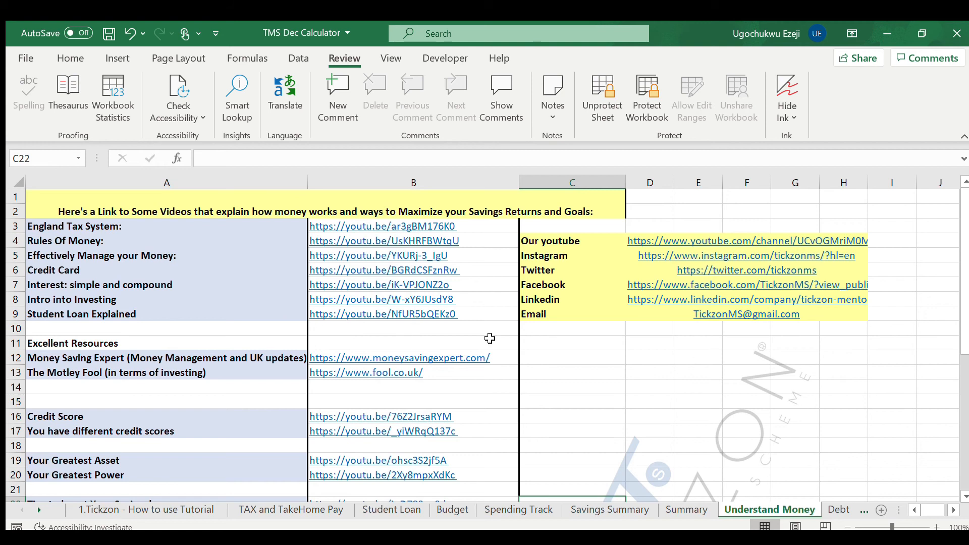
left_click(831, 510)
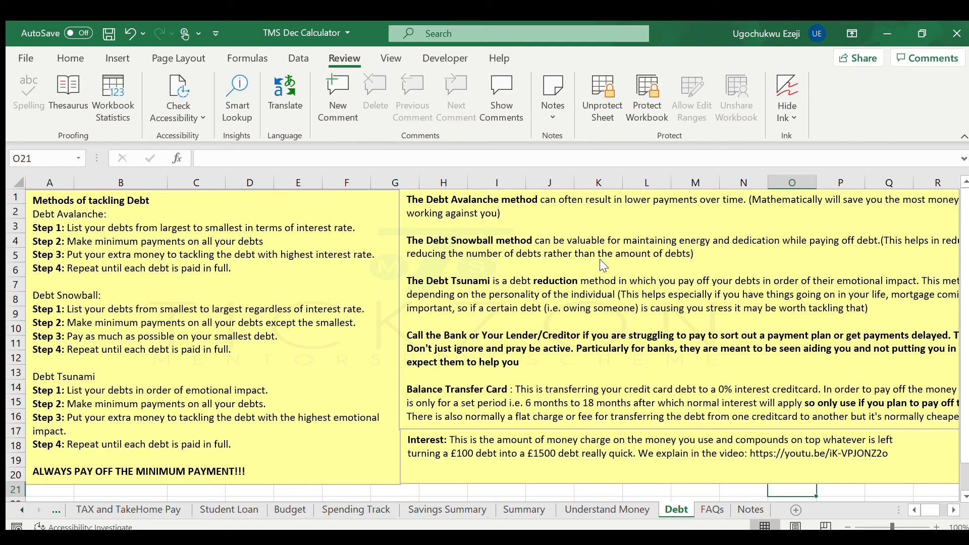
left_click(718, 510)
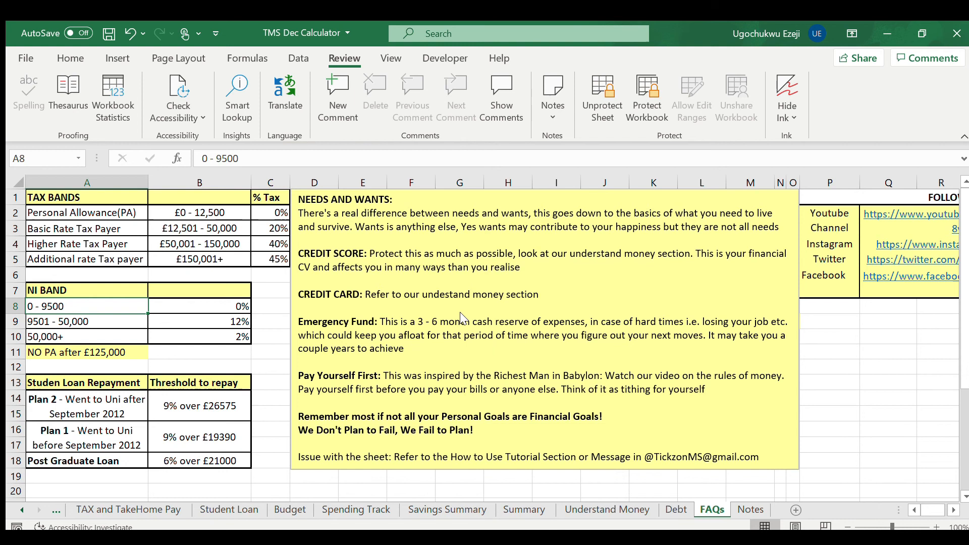
Look over the tms and feb - val month blocks at the start of the Spending Track sheet
left_click(368, 508)
scroll(346, 298, "left", 3)
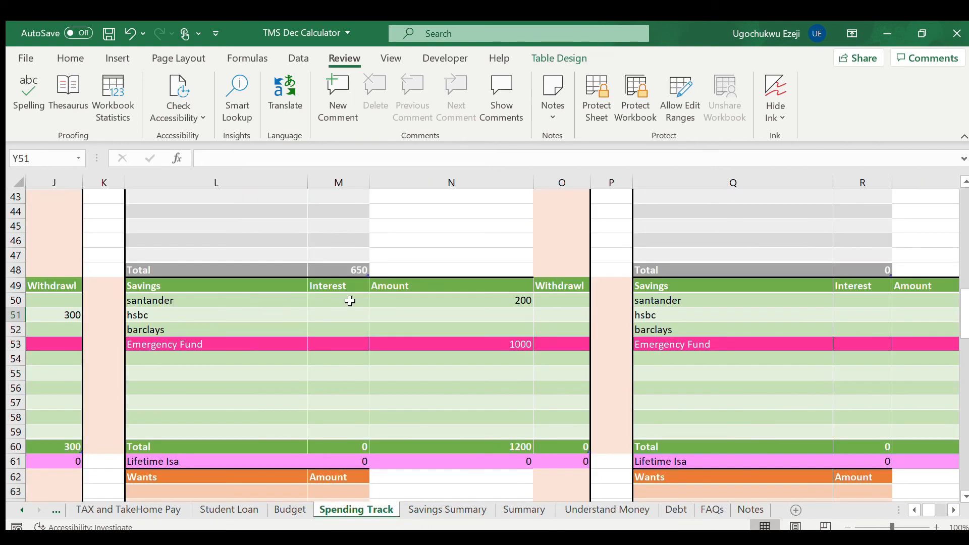
scroll(350, 301, "up", 14)
scroll(350, 301, "left", 3)
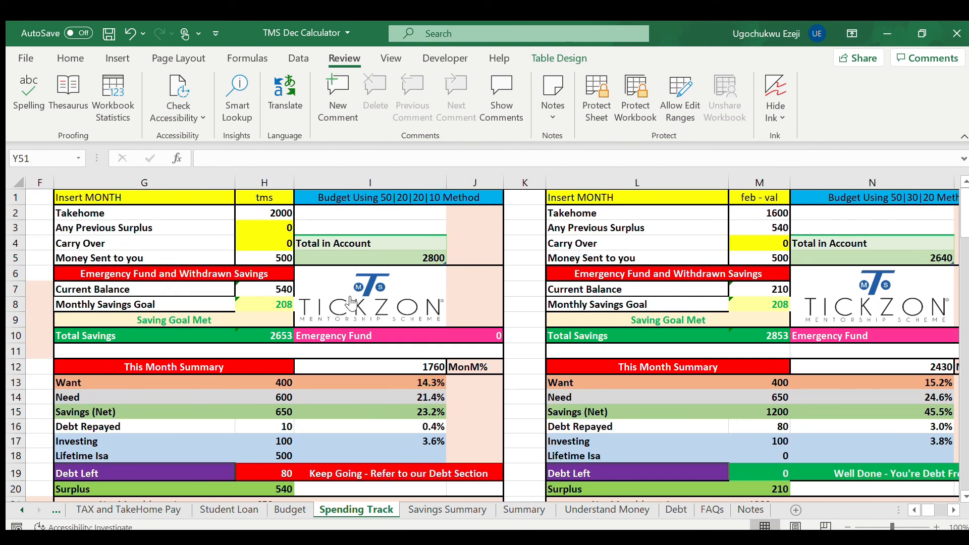
scroll(352, 302, "down", 3)
scroll(351, 303, "up", 3)
Go through the Understand Money, Debt, FAQs and Notes sheets, including the Follow & Subscribe links on the FAQs sheet
left_click(636, 513)
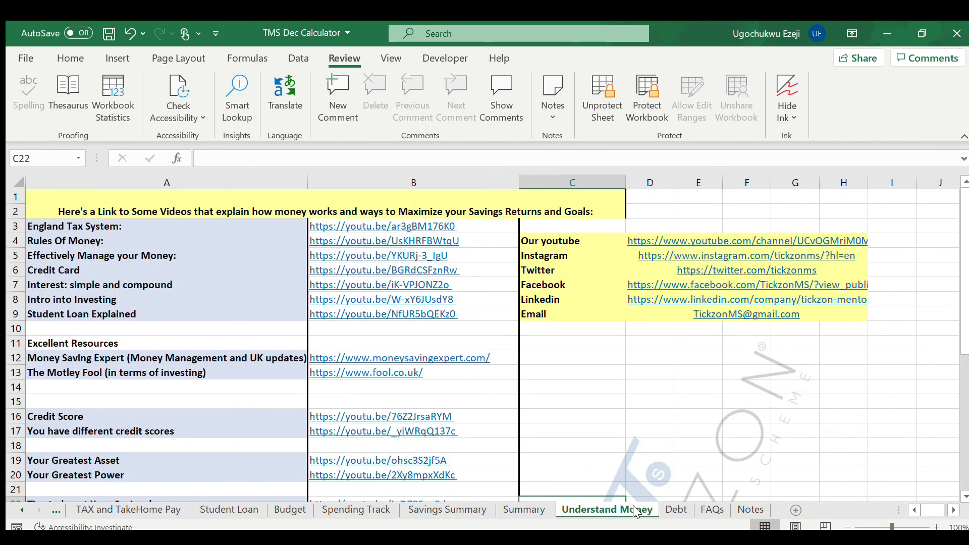
left_click(661, 511)
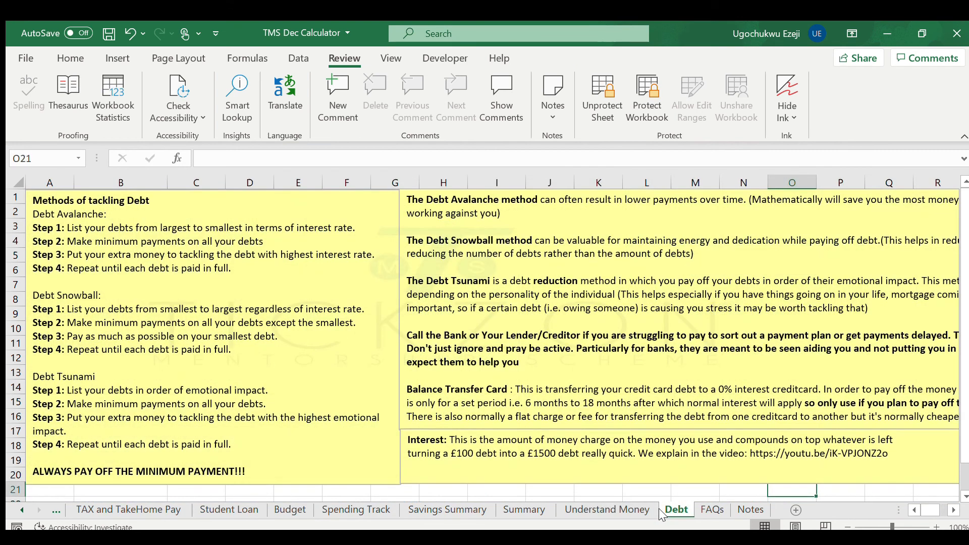
left_click(708, 507)
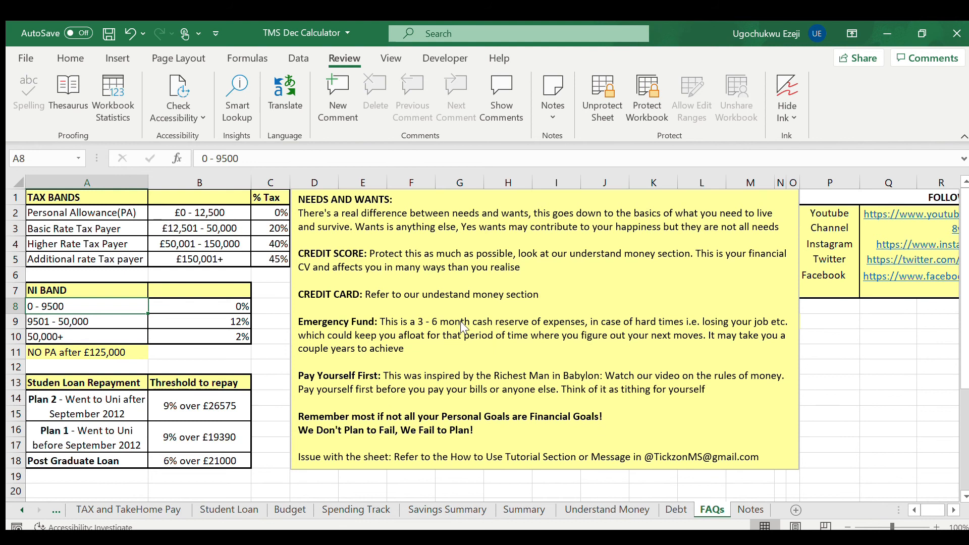
scroll(493, 328, "right", 1)
scroll(492, 323, "right", 2)
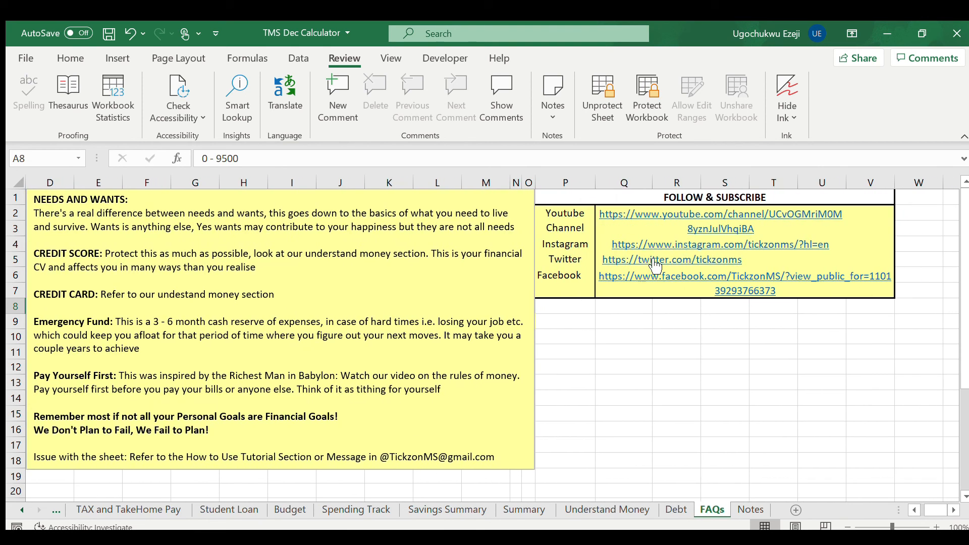
scroll(330, 346, "left", 3)
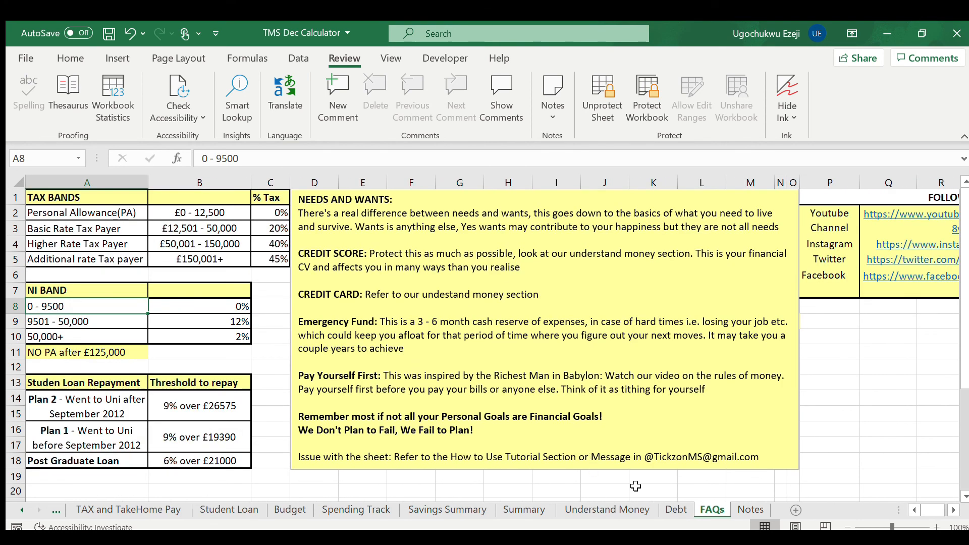
left_click(746, 511)
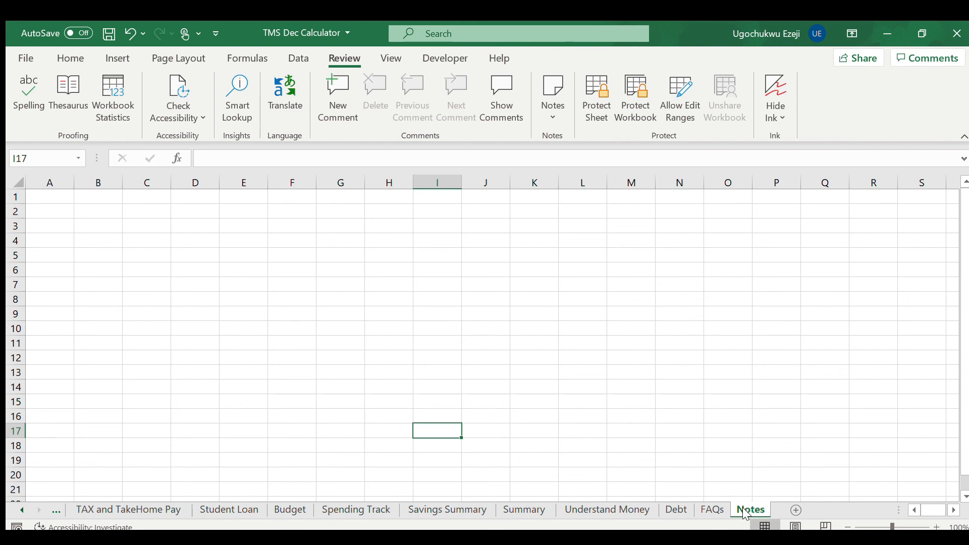
left_click(712, 510)
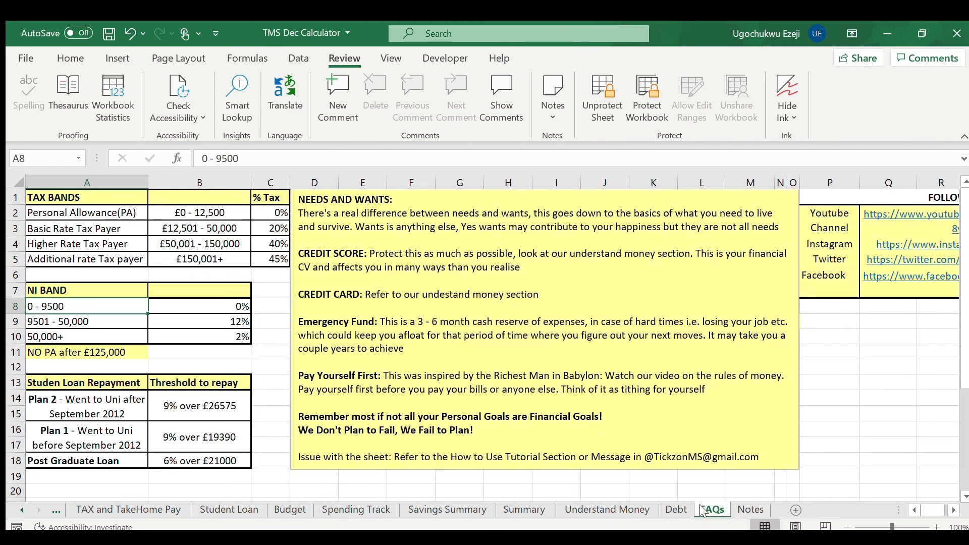
left_click(677, 510)
left_click(614, 506)
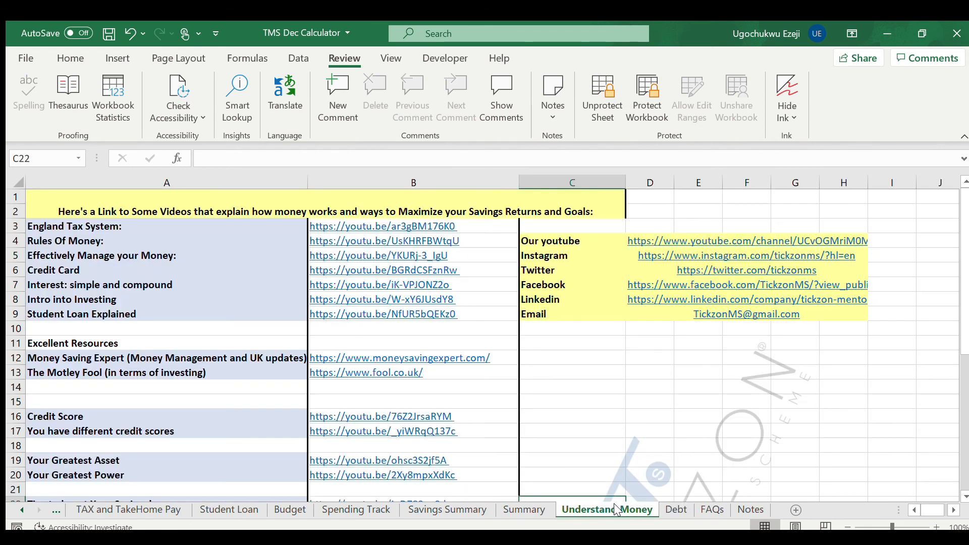
Review the Summary sheet's monthly totals table and the Spending Habit line chart below it
left_click(545, 510)
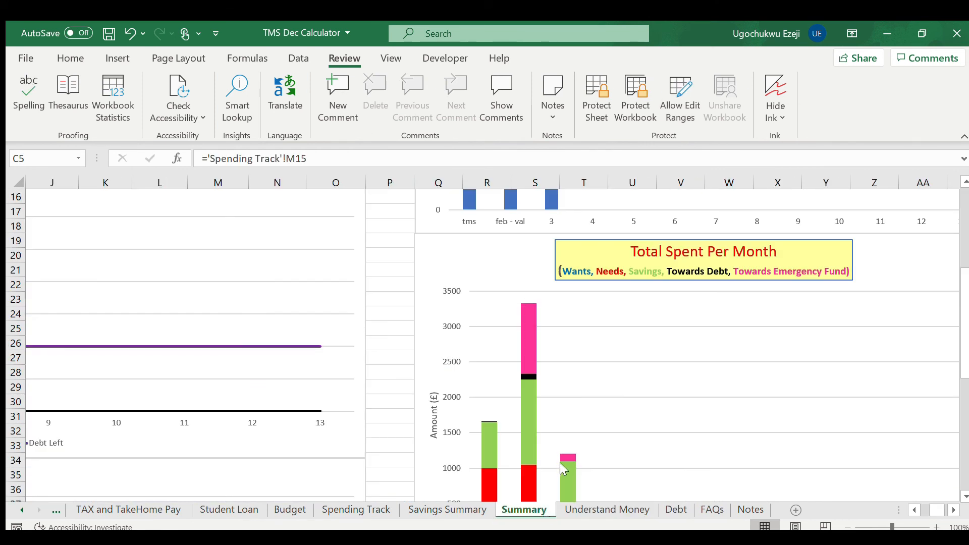
scroll(560, 463, "up", 5)
scroll(540, 383, "left", 5)
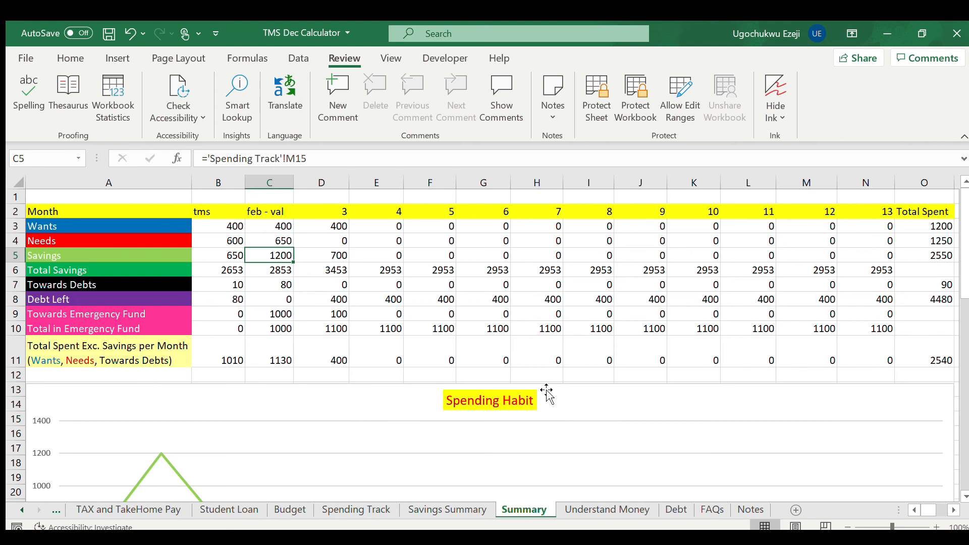
scroll(547, 393, "down", 7)
scroll(548, 394, "up", 7)
Switch to the workbook with a full year of entries and examine its Spending Habit and Saving Habit line charts
left_click(948, 27)
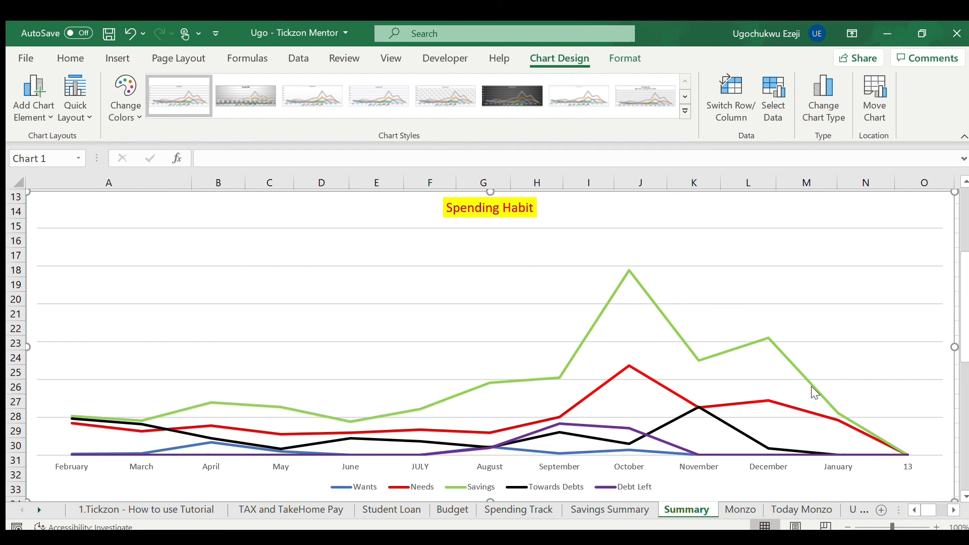
scroll(815, 393, "down", 7)
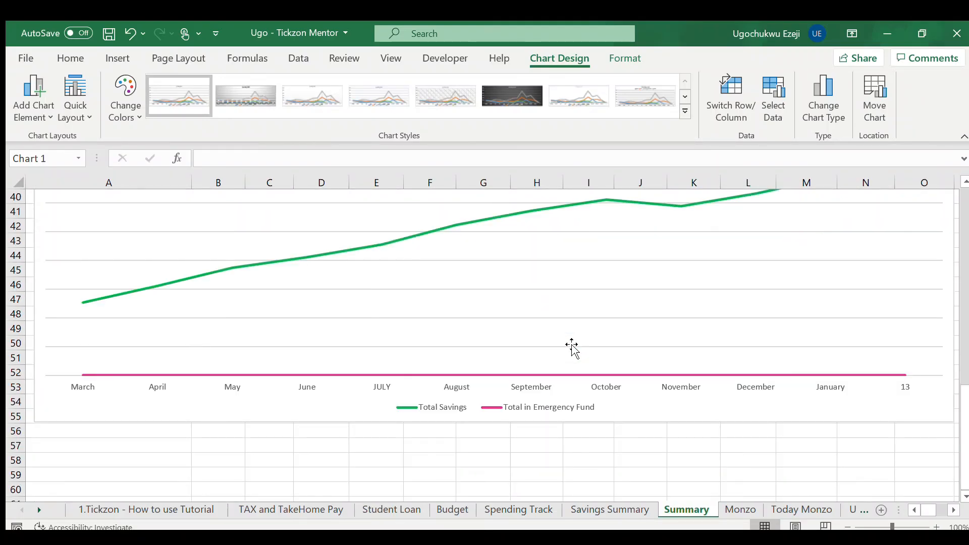
scroll(421, 322, "up", 2)
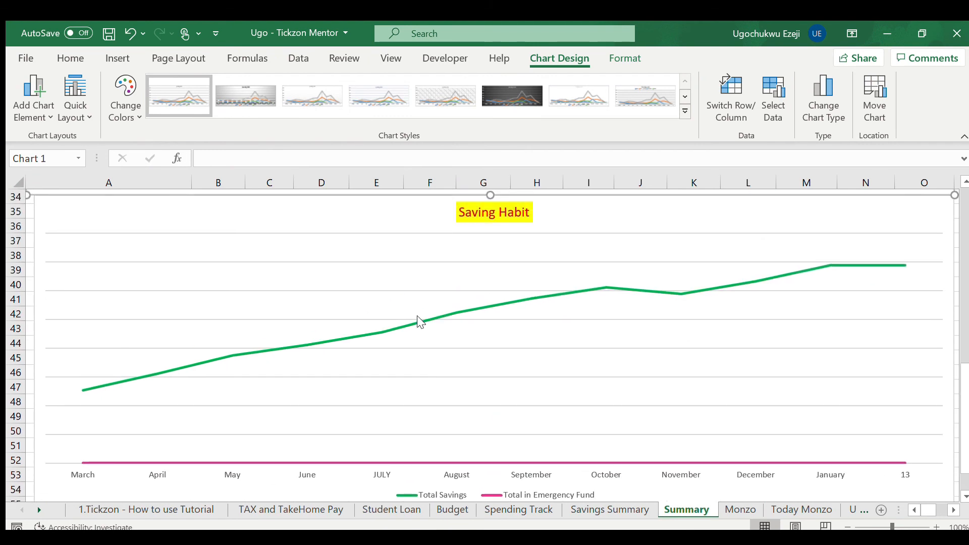
scroll(713, 289, "right", 5)
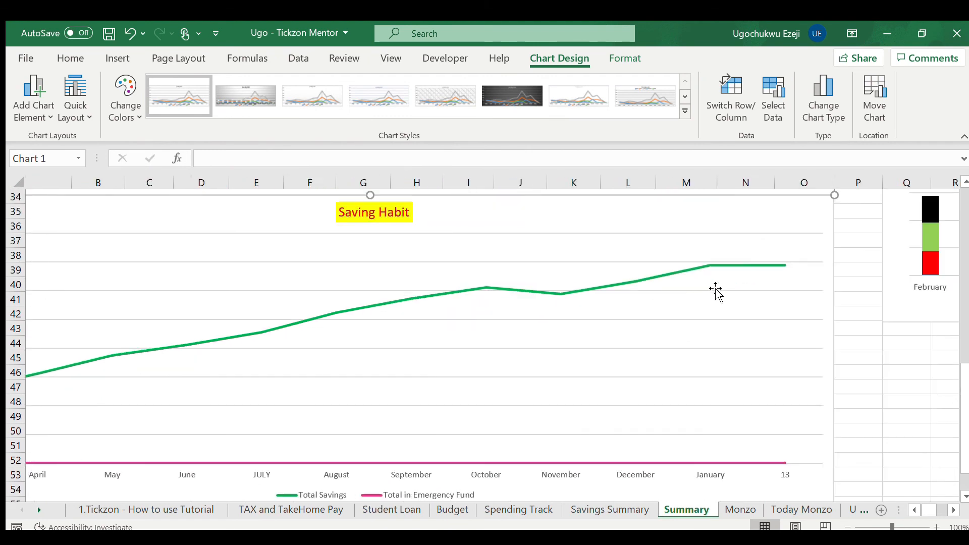
scroll(715, 289, "right", 6)
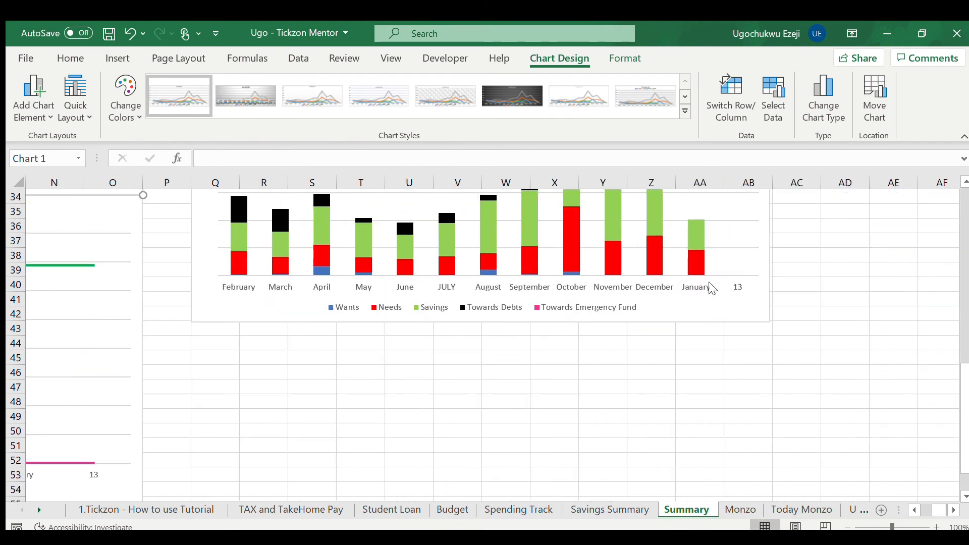
scroll(716, 289, "right", 1)
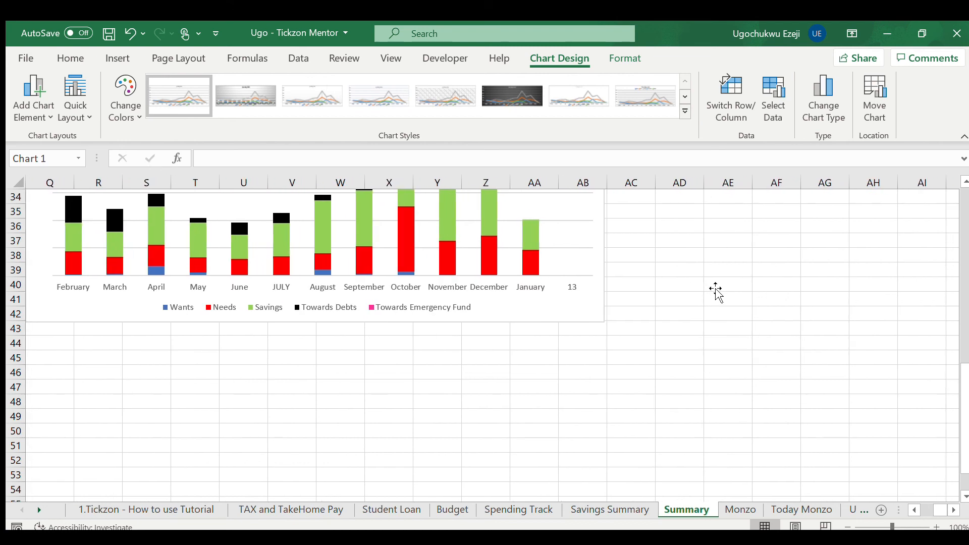
Examine the full-year Total Spent Per Month and Total Spent Exc. Savings Per Month bar charts from February to January
scroll(715, 289, "up", 5)
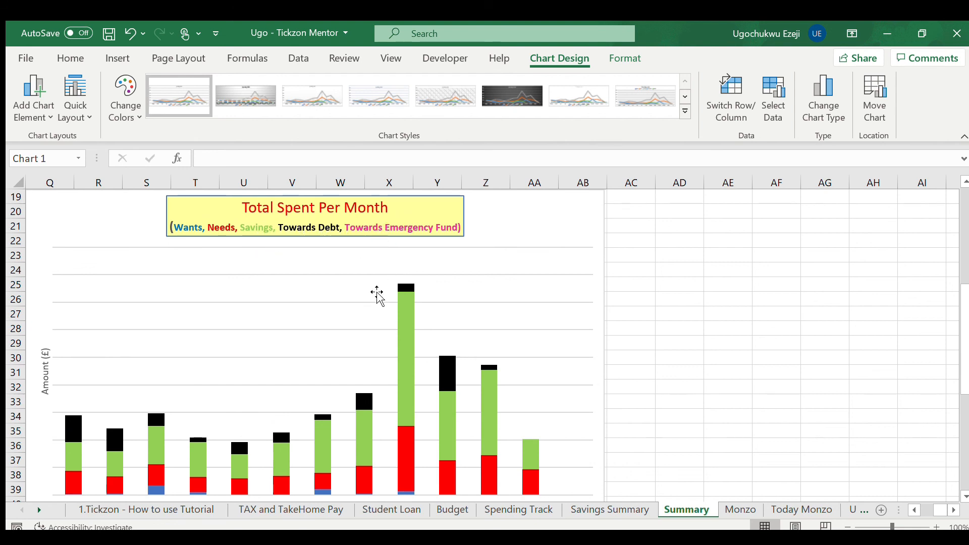
scroll(377, 294, "down", 1)
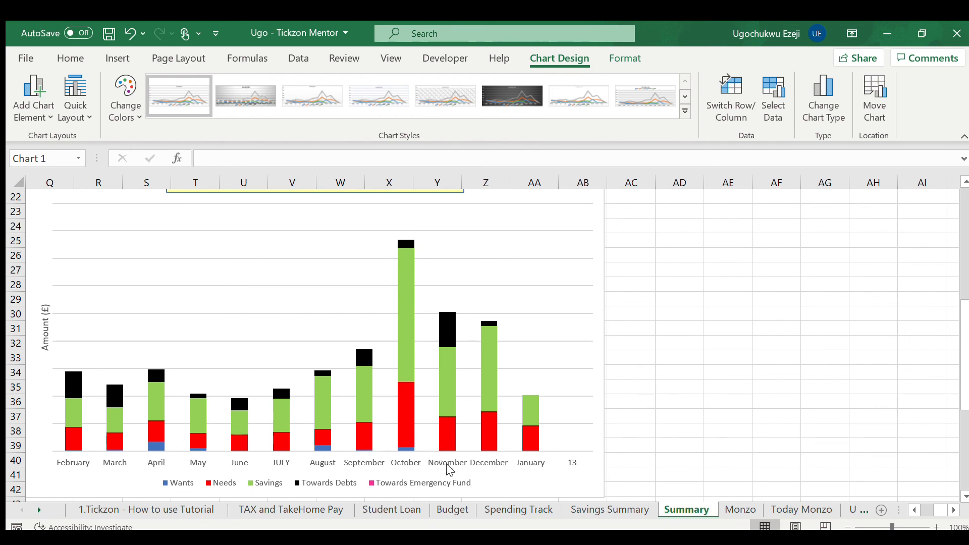
scroll(450, 471, "up", 7)
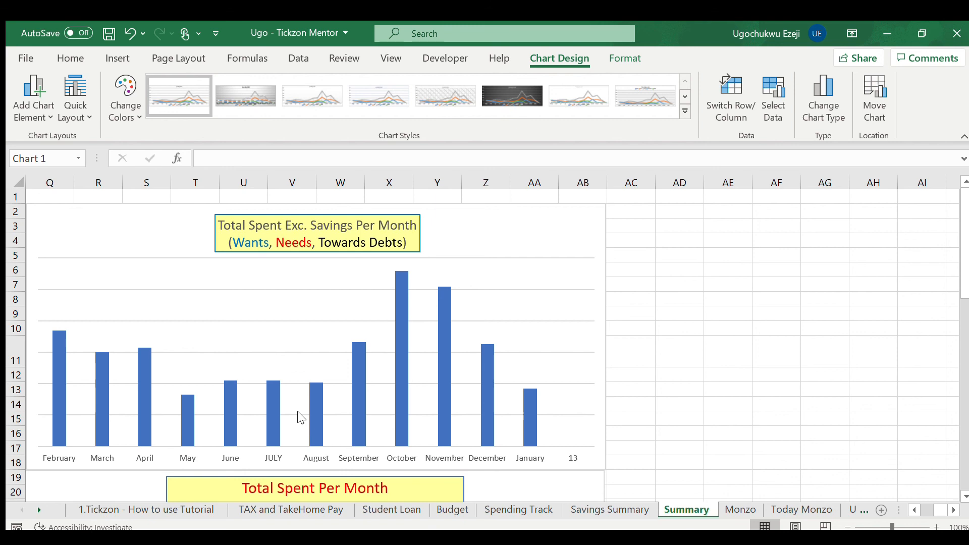
scroll(301, 418, "down", 9)
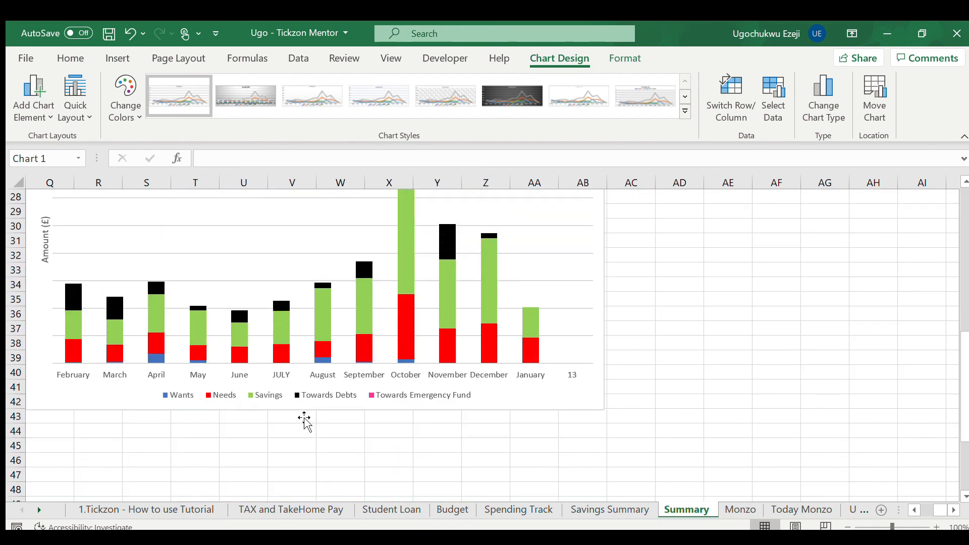
Compare the full-year Spending Habit and Saving Habit line charts with the stacked Total Spent Per Month chart
scroll(304, 419, "left", 8)
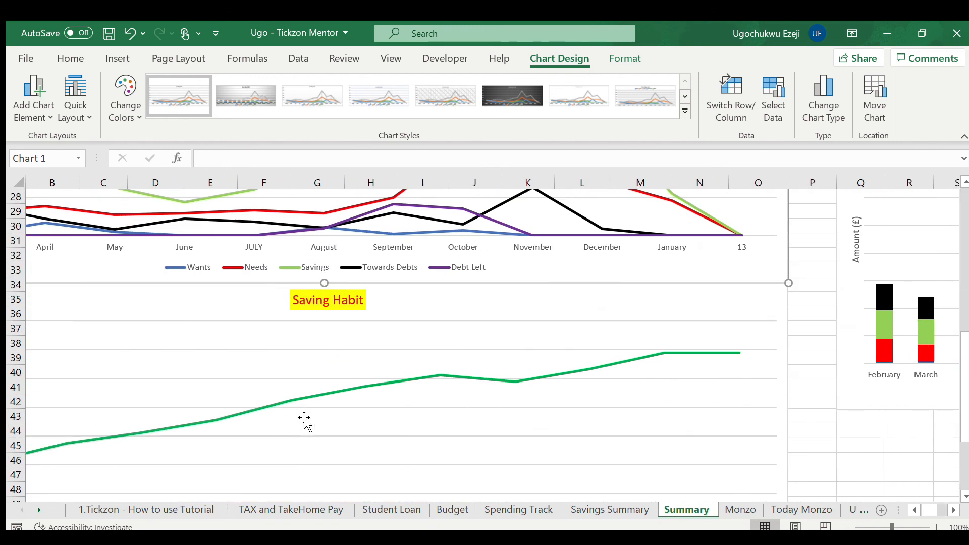
scroll(304, 419, "down", 2)
scroll(304, 419, "left", 3)
scroll(304, 419, "up", 4)
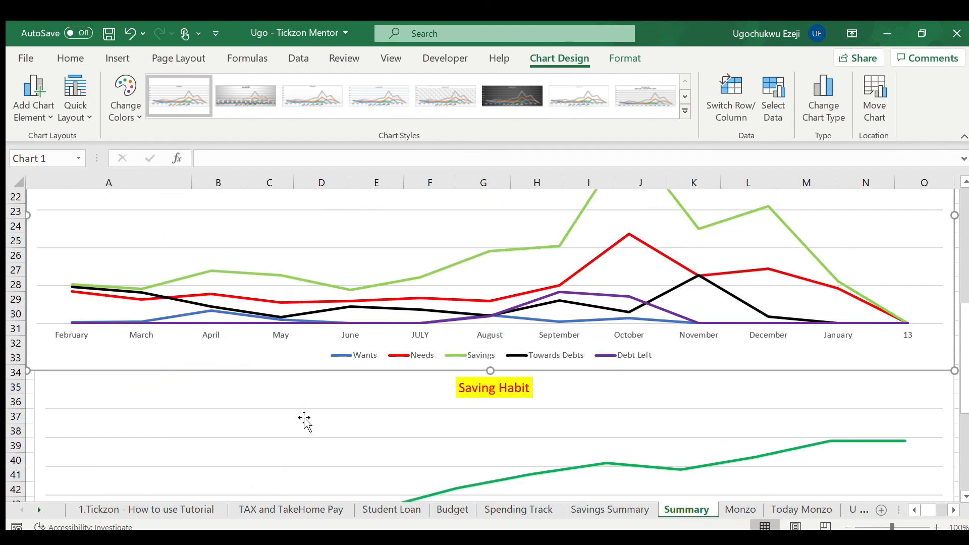
scroll(304, 419, "up", 1)
scroll(305, 419, "right", 5)
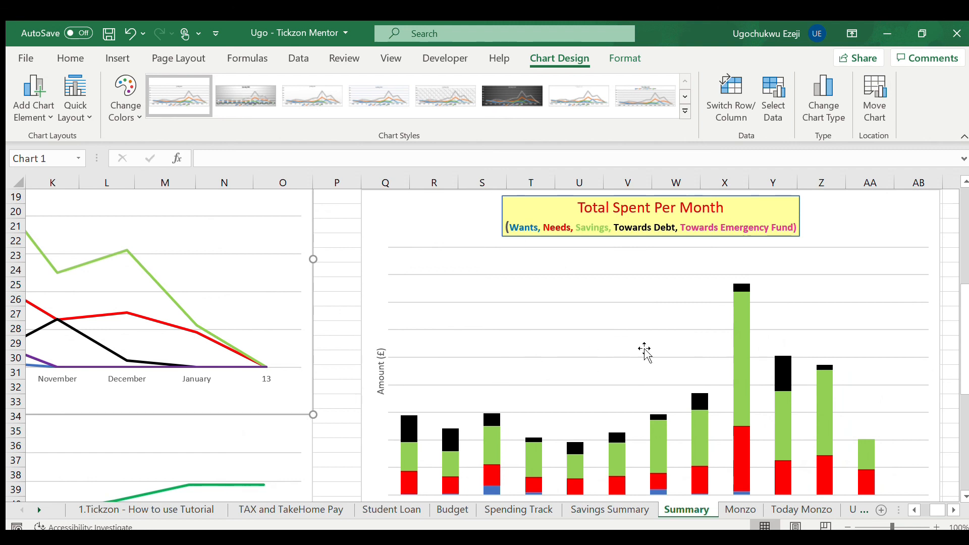
scroll(709, 341, "right", 3)
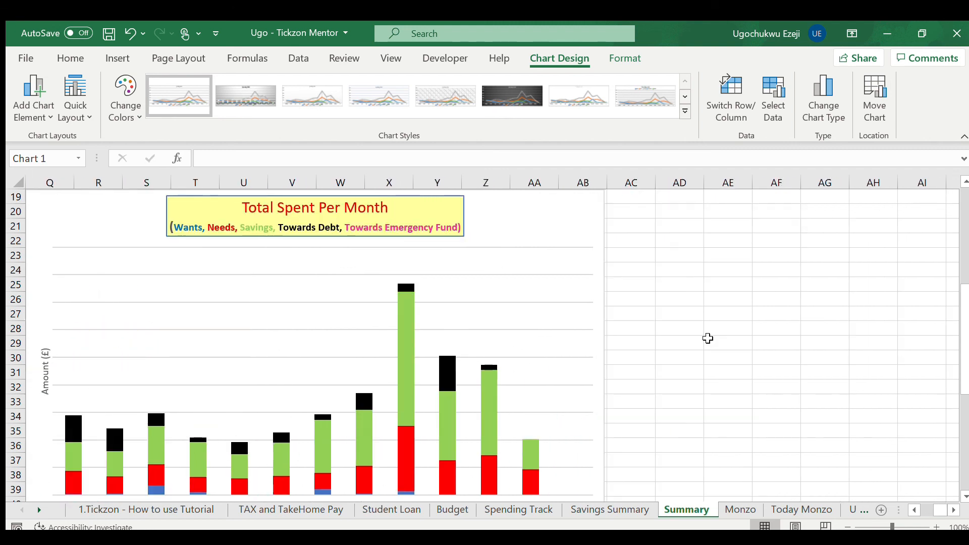
scroll(708, 339, "up", 6)
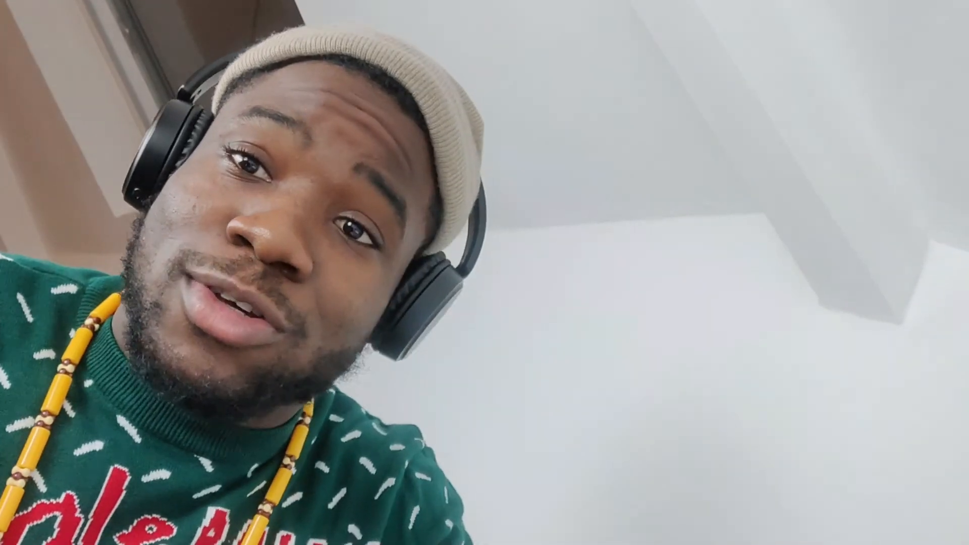